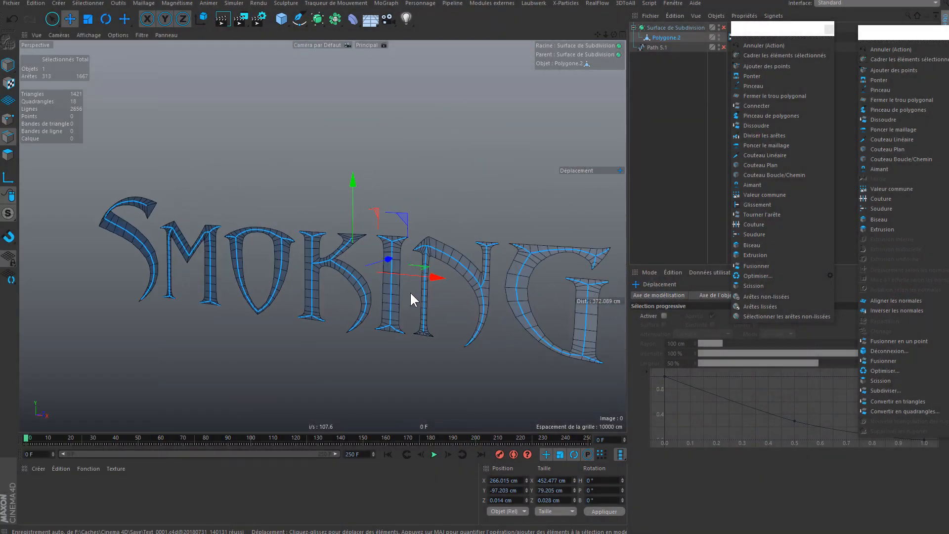
Step: Examine the selected center edges along all the letters from the S to the J
left_click_drag(514, 310, 562, 217, "alt")
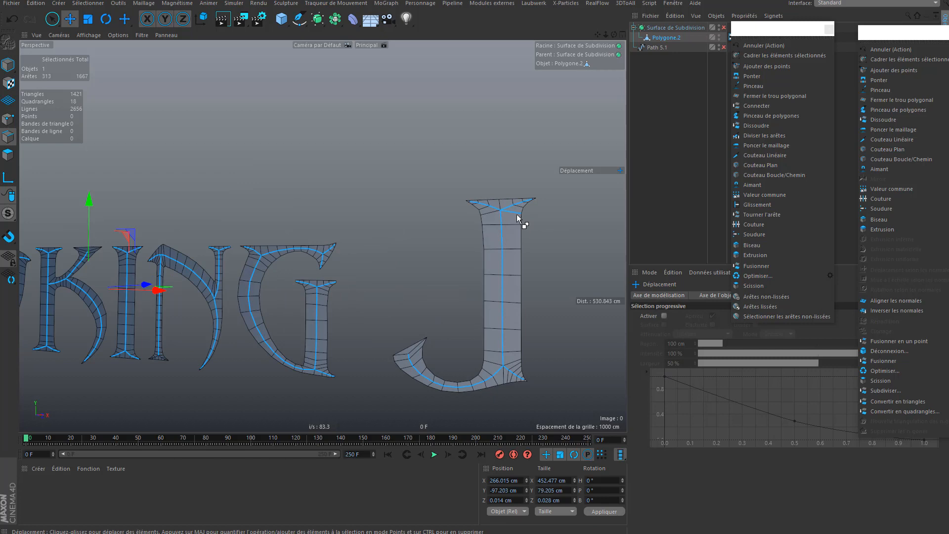
right_click_drag(506, 270, 445, 339, "alt")
middle_click_drag(434, 307, 530, 289, "alt")
middle_click_drag(334, 278, 384, 281, "alt")
left_click_drag(384, 281, 404, 266, "alt")
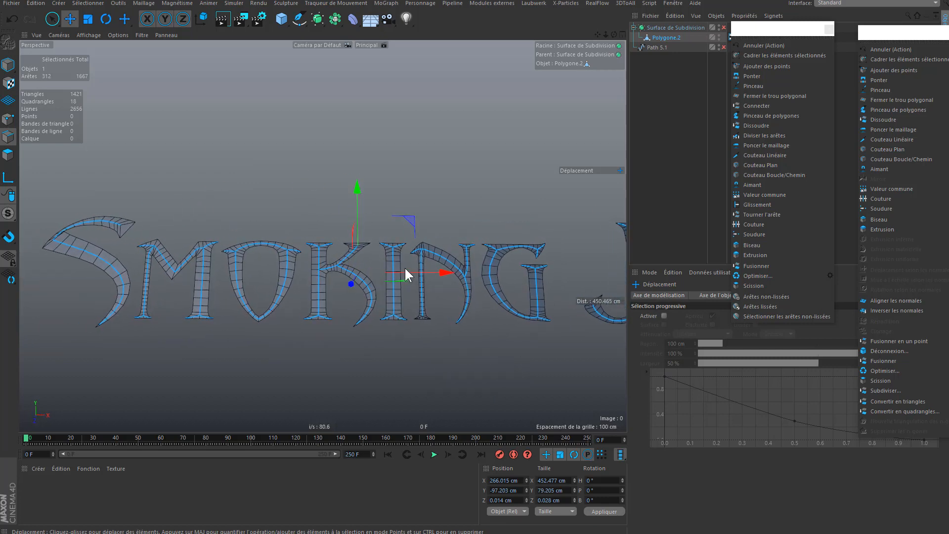
middle_click_drag(263, 281, 367, 278, "alt")
left_click_drag(338, 275, 424, 282, "alt")
left_click_drag(445, 339, 374, 283, "alt")
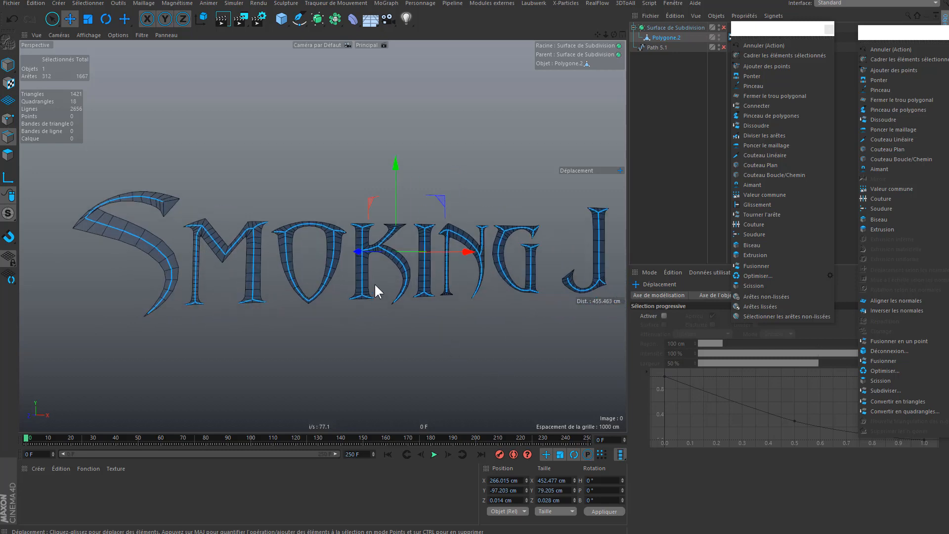
left_click_drag(479, 281, 559, 272, "alt")
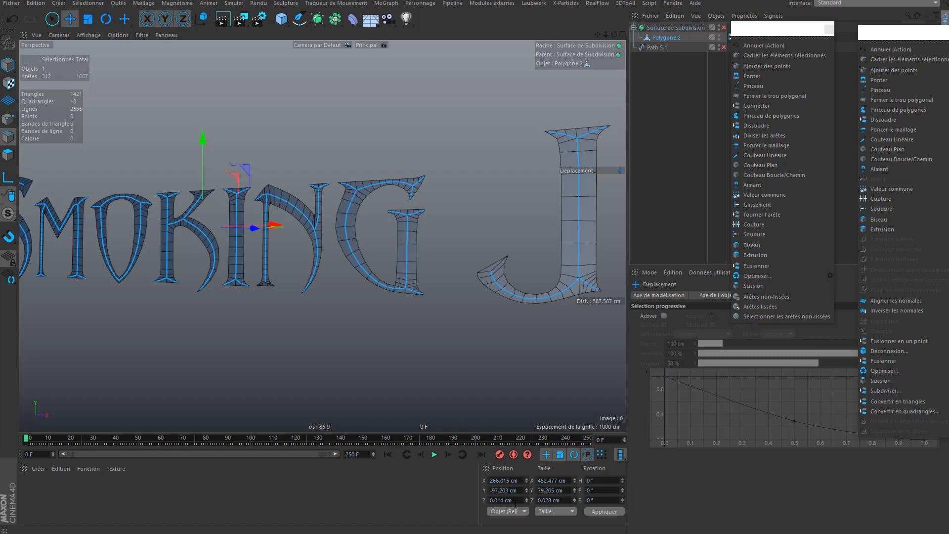
scroll(395, 266, "down", 3)
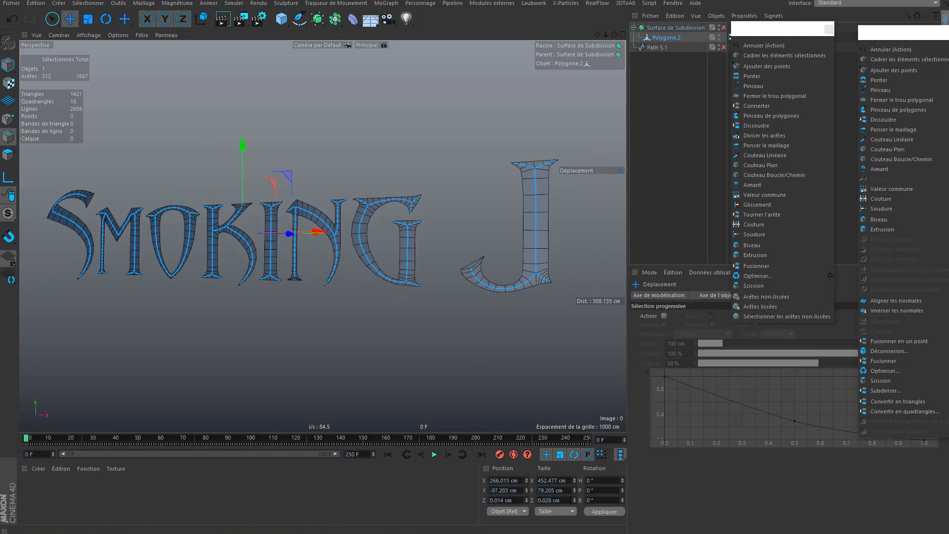
Step: Flatten all points of the lettering mesh by setting their Z position and Z size to 0 cm
left_click(8, 120)
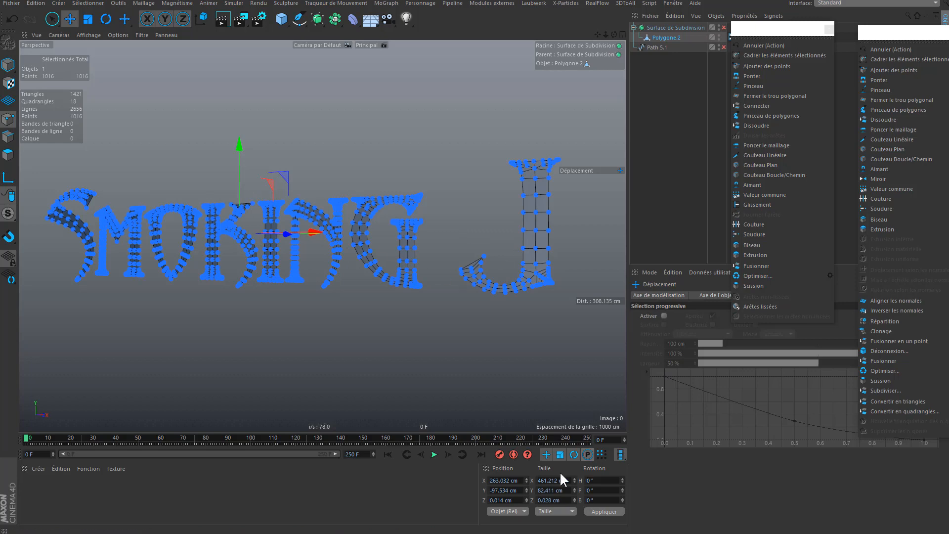
left_click_drag(520, 500, 482, 508)
key("BackSpace")
left_click(600, 511)
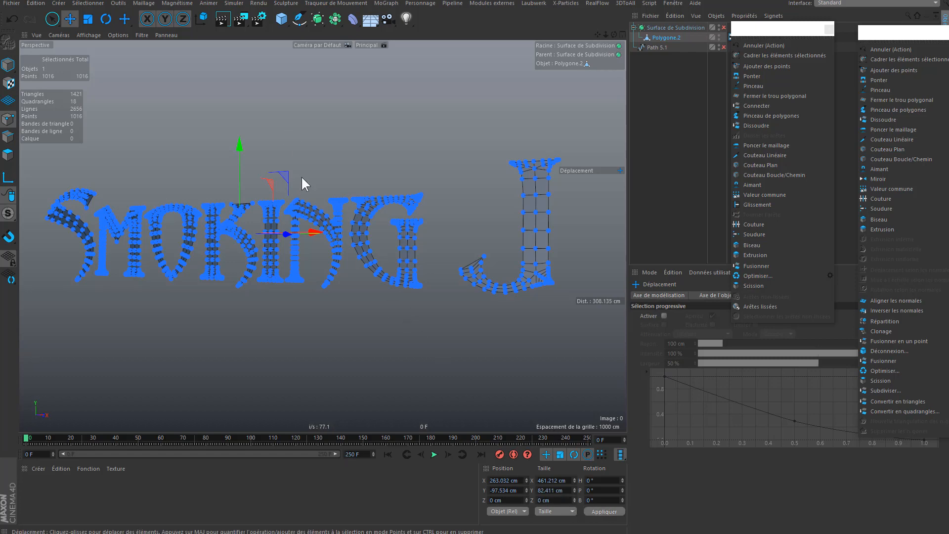
Step: Return to the edge selection and move the letters' center edges to Z position -5 cm
left_click(7, 137)
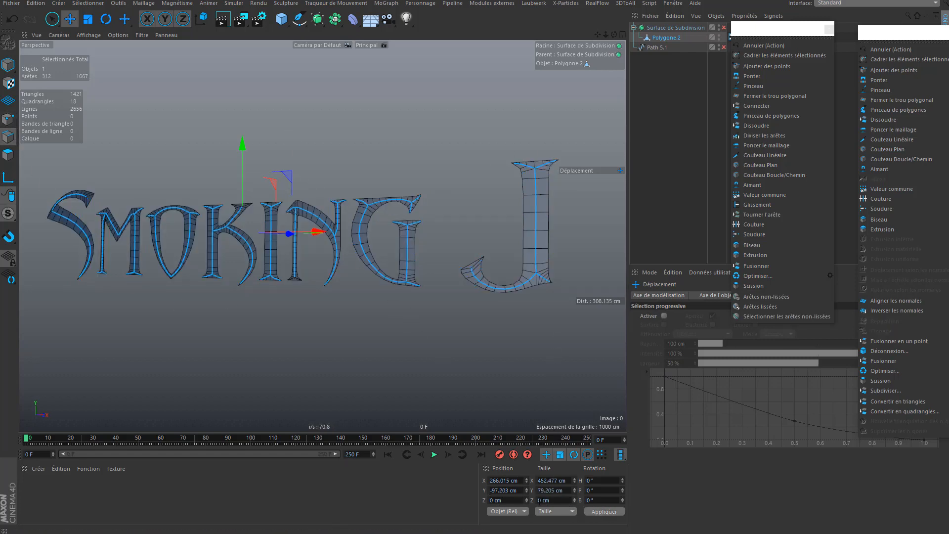
left_click_drag(336, 255, 306, 222, "alt")
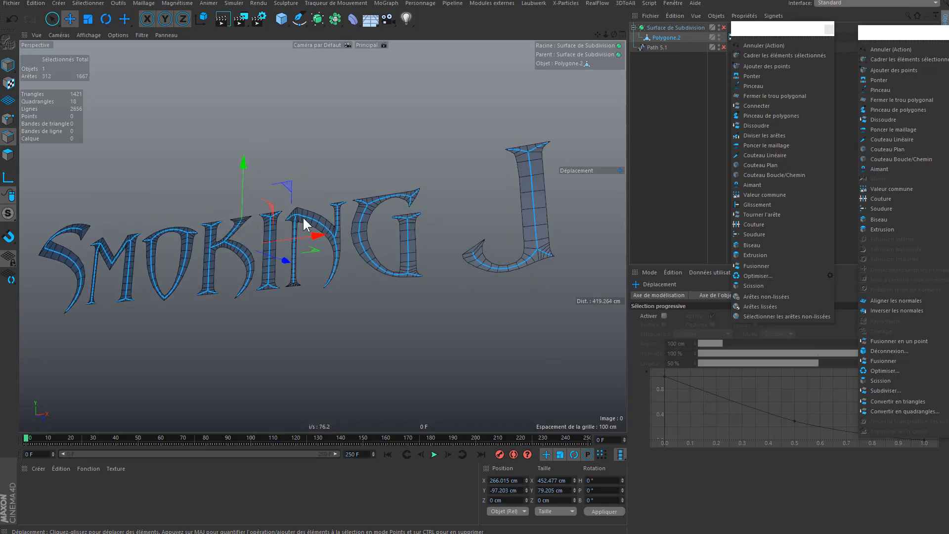
left_click_drag(285, 259, 488, 422)
left_click(497, 500)
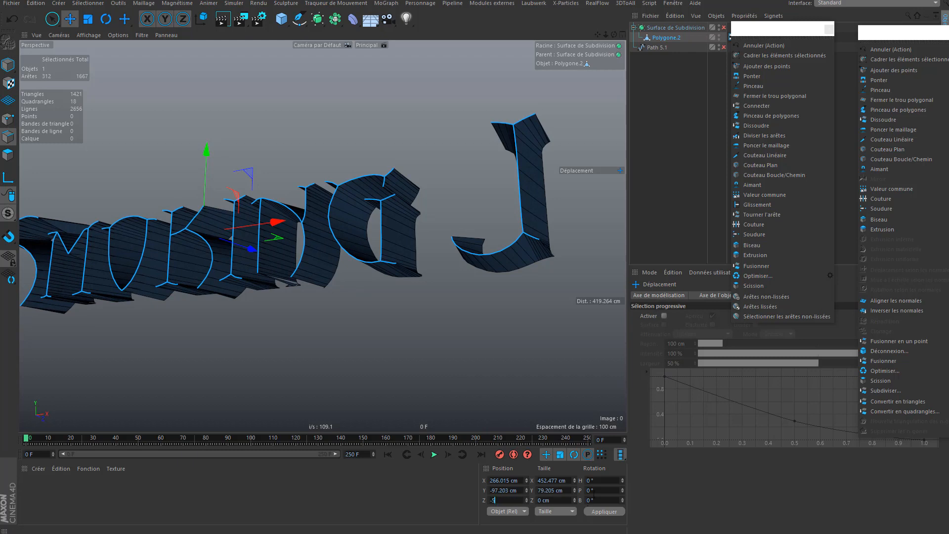
type("-5")
key("Return")
Step: Inspect the raised letter ends and select the two outer raised points on the foot of the M's thin stem
left_click_drag(377, 271, 432, 258, "alt")
scroll(410, 248, "up", 5)
middle_click_drag(432, 258, 458, 271, "alt")
left_click_drag(458, 271, 443, 255, "alt")
left_click_drag(436, 212, 401, 143, "alt")
left_click_drag(351, 225, 351, 265, "alt")
scroll(396, 264, "up", 5)
left_click(16, 120)
left_click(357, 266)
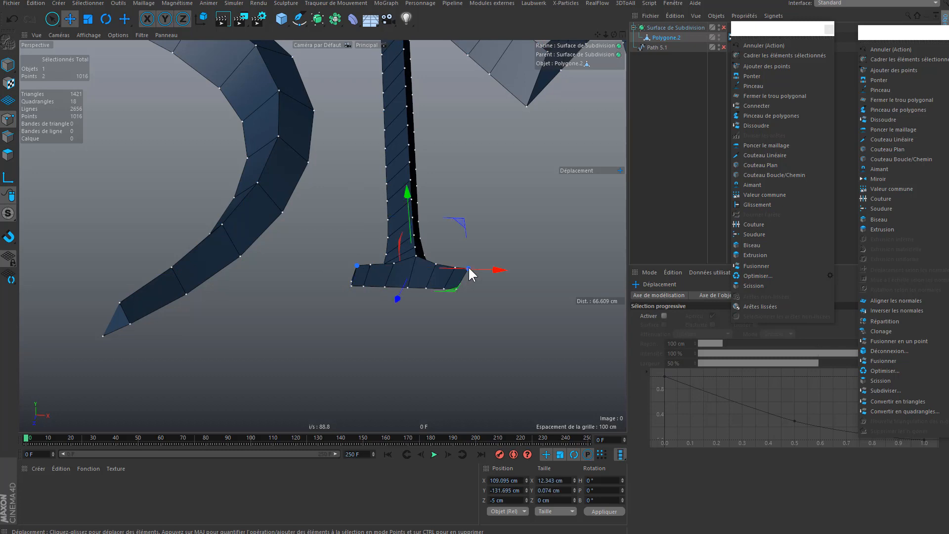
Step: Undo the point selection and the Z move of the center edges
left_click(13, 19)
left_click(16, 20)
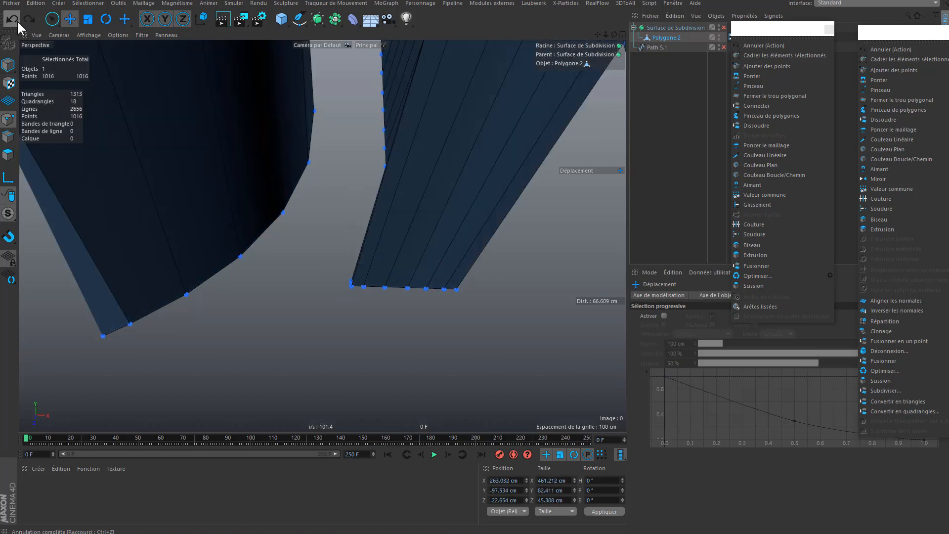
left_click(17, 21)
Step: In edge mode, deselect the two outermost center edges at the foot of the M's thin stem with Live Selection
left_click(10, 133)
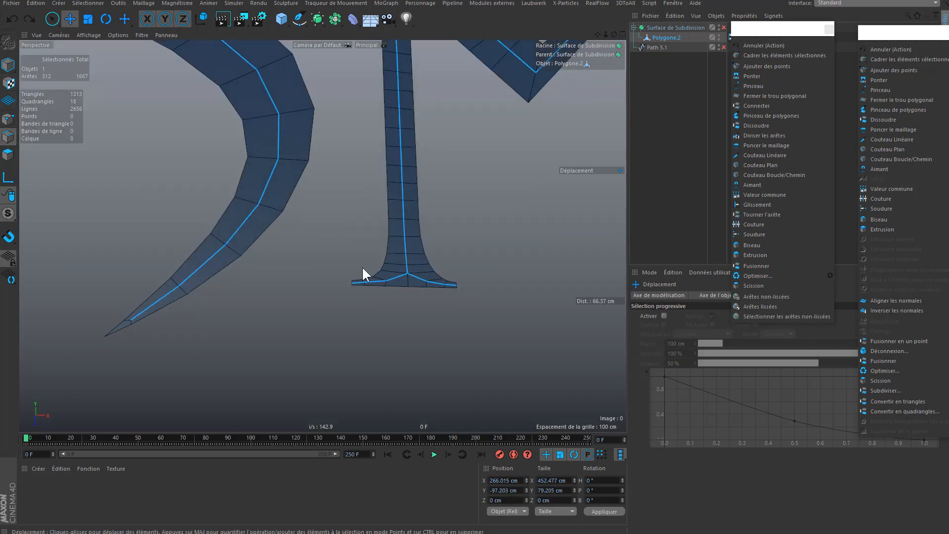
left_click(52, 19)
left_click(352, 281, "ctrl")
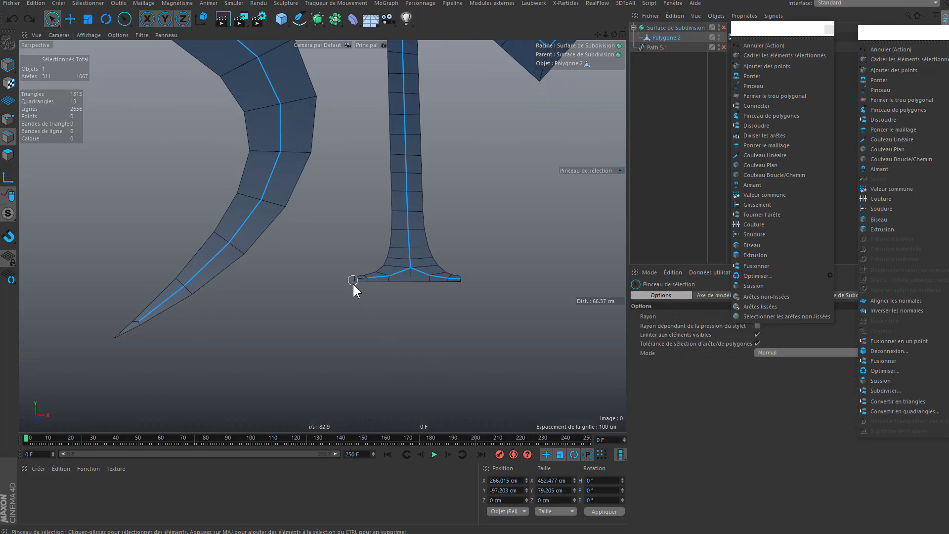
left_click(461, 282, "ctrl")
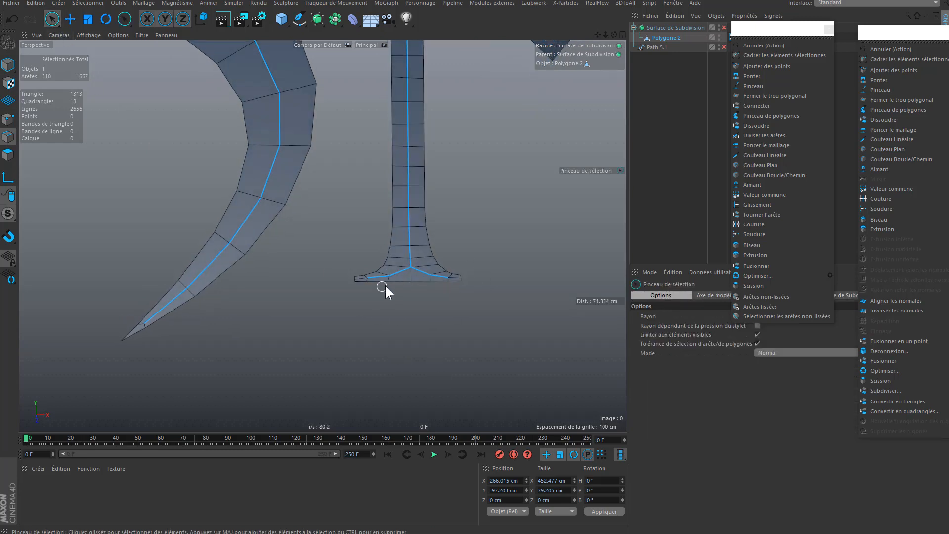
scroll(346, 282, "up", 2)
scroll(333, 272, "down", 6)
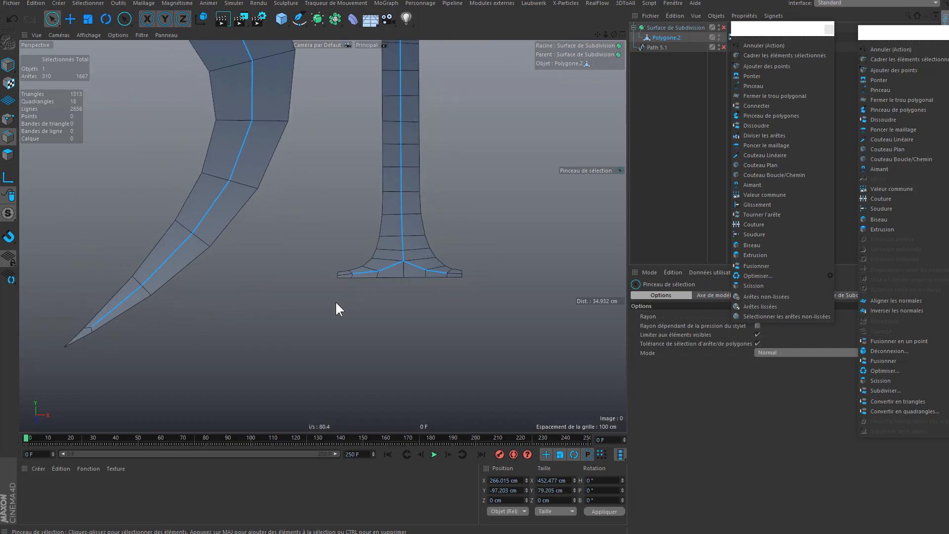
Step: Deselect the outermost center edges at both ends of the foot of the M's thick stem
middle_click_drag(388, 218, 377, 348, "alt")
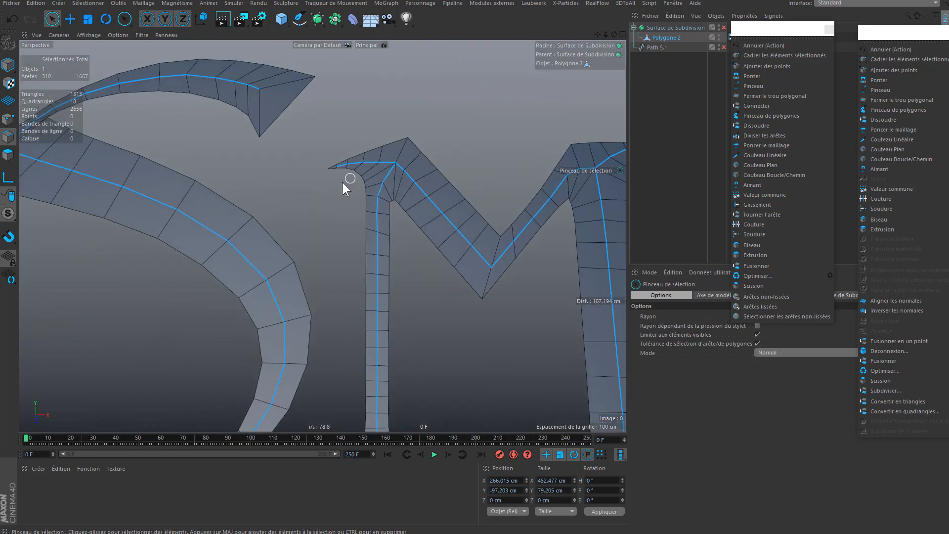
scroll(331, 172, "up", 3)
scroll(382, 163, "down", 4)
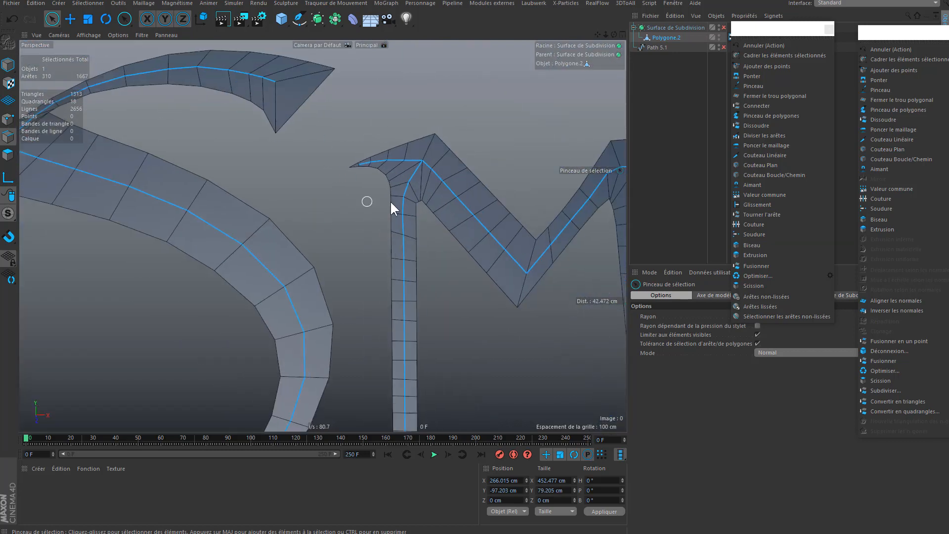
middle_click_drag(489, 289, 357, 224, "alt")
middle_click_drag(516, 370, 391, 244, "alt")
right_click_drag(481, 284, 538, 269, "alt")
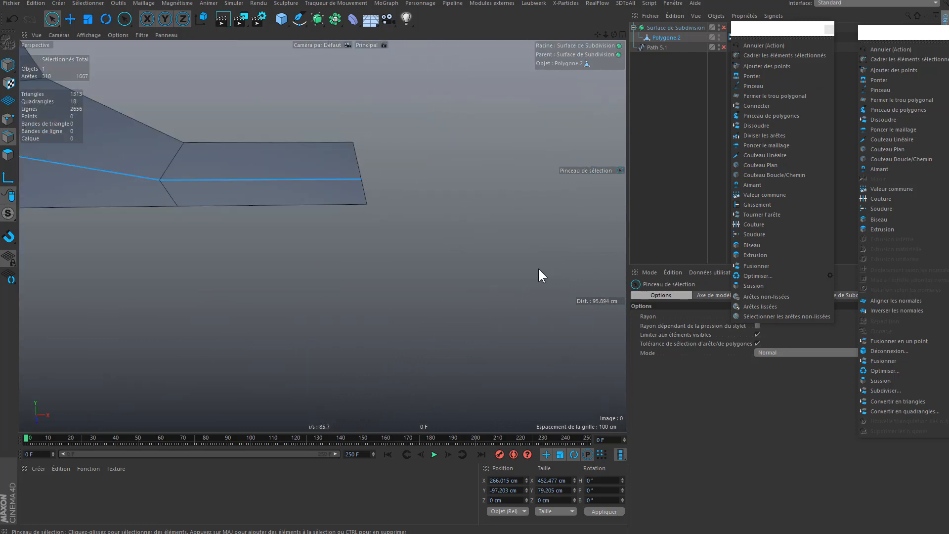
right_click_drag(359, 190, 342, 157, "alt")
scroll(336, 233, "down", 5)
middle_click_drag(336, 234, 624, 225, "alt")
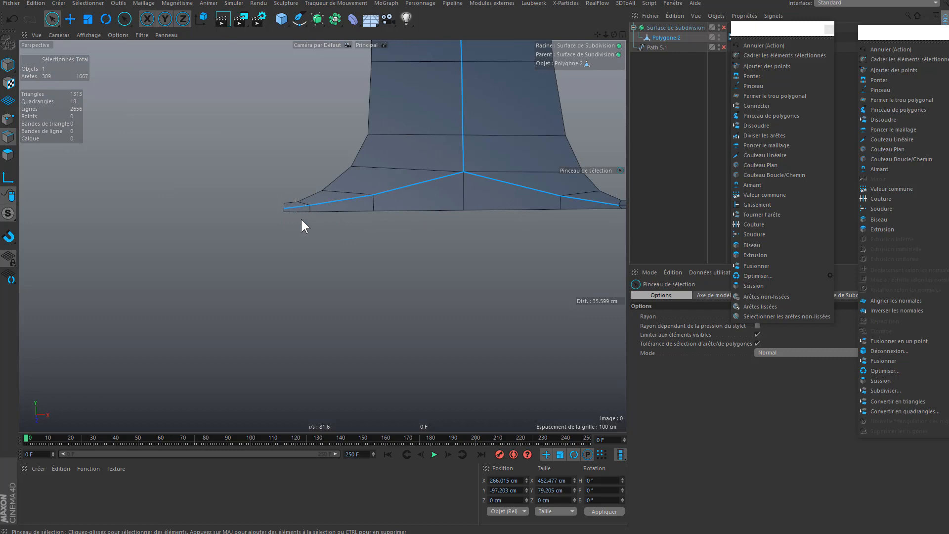
right_click_drag(366, 201, 324, 211, "alt")
middle_click_drag(452, 54, 441, 268, "alt")
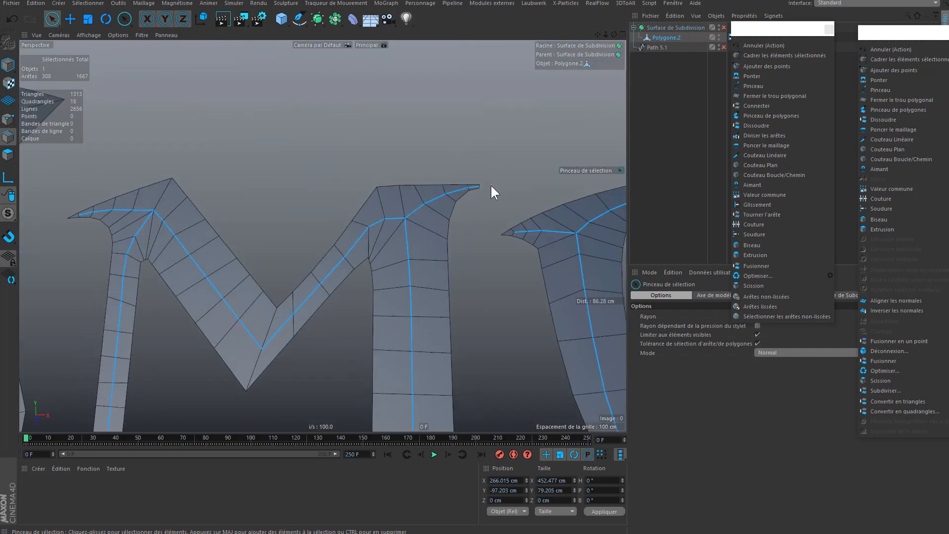
Step: Deselect the end edge at the tip of the M's upper-right serif
right_click_drag(467, 188, 397, 224, "alt")
middle_click_drag(396, 224, 406, 132, "alt")
left_click_drag(407, 132, 333, 136, "alt")
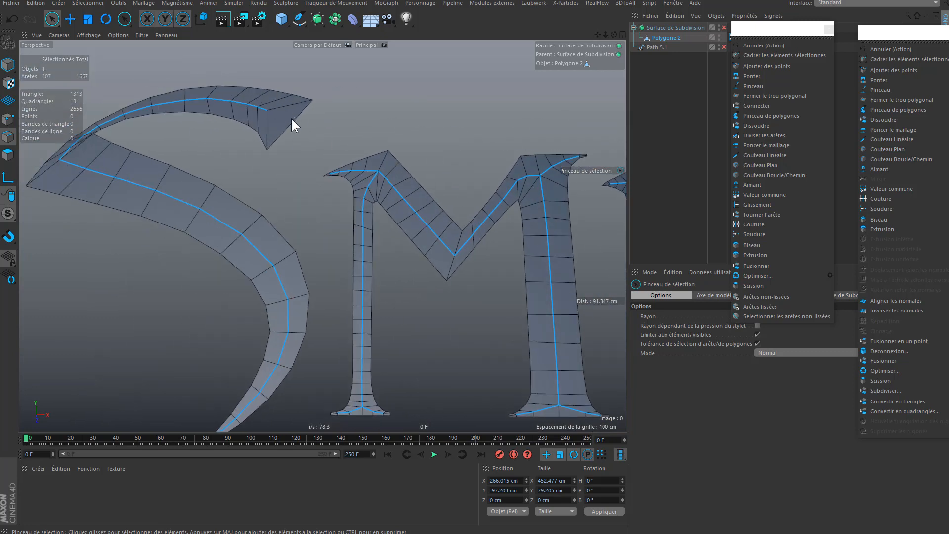
Step: Deselect the two outermost center edges on the top serif of the K's stem
scroll(290, 116, "down", 4)
left_click_drag(285, 115, 251, 114, "alt")
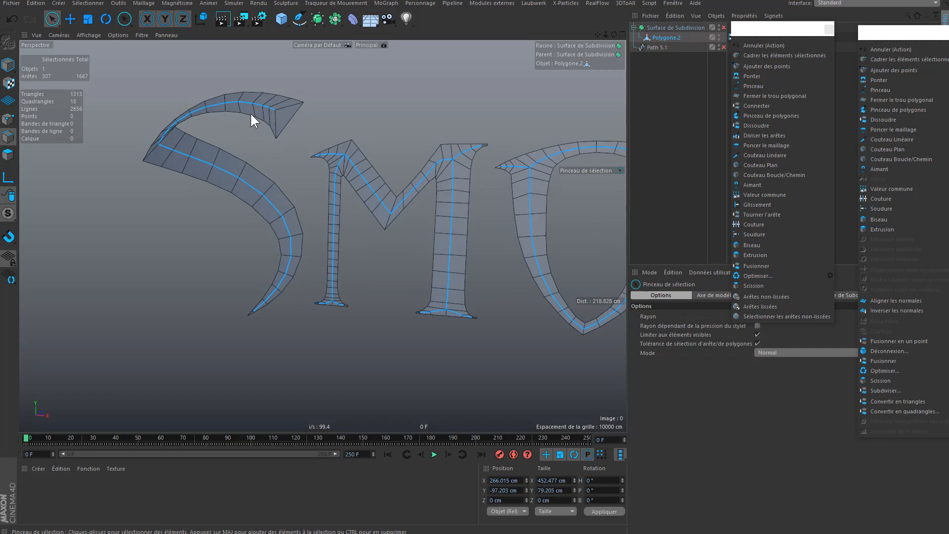
left_click_drag(416, 194, 440, 194, "alt")
left_click_drag(496, 188, 526, 172, "alt")
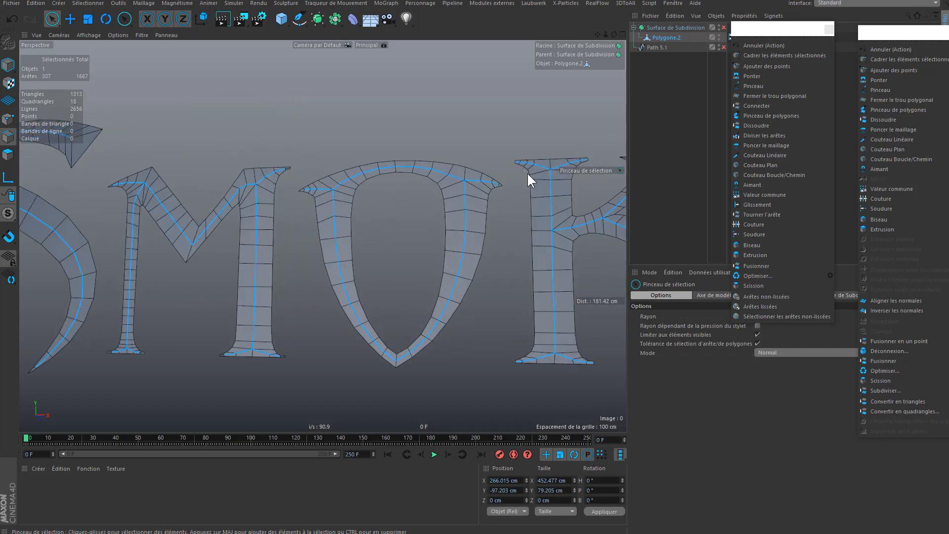
middle_click_drag(563, 173, 417, 176, "alt")
right_click_drag(417, 176, 443, 171, "alt")
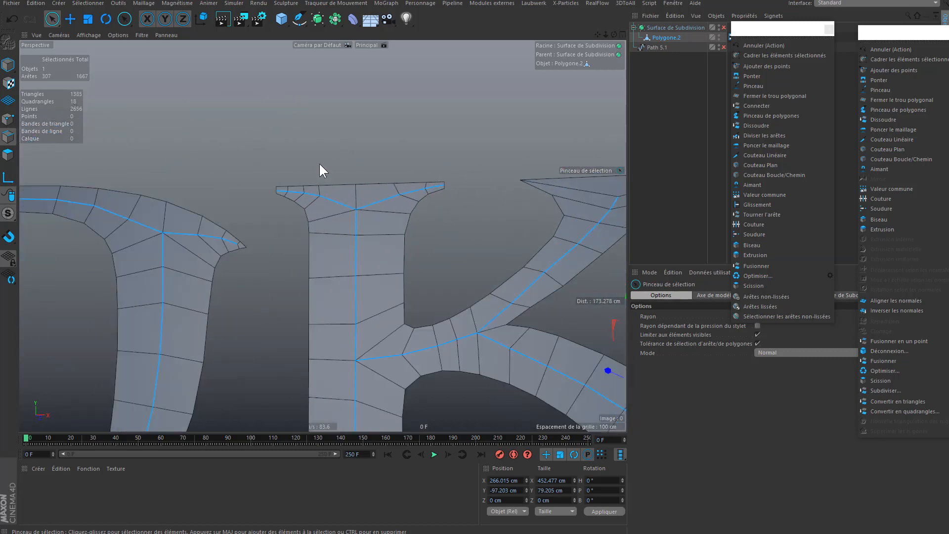
right_click_drag(462, 197, 357, 193, "alt")
middle_click_drag(357, 193, 244, 181, "alt")
Step: Deselect the two outermost center edges at the foot of the K's stem
middle_click_drag(320, 284, 359, 209, "alt")
right_click_drag(266, 272, 368, 278, "alt")
left_click(312, 280, "ctrl")
middle_click_drag(249, 259, 404, 257, "alt")
right_click_drag(345, 291, 232, 287, "alt")
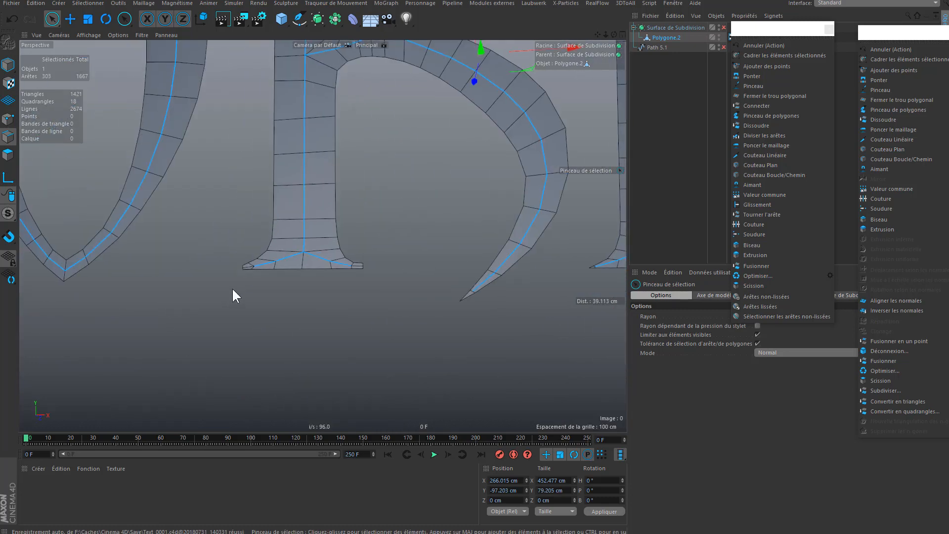
Step: Add the missing center edges at the foot of the N's thin stem to the edge selection
middle_click_drag(499, 252, 194, 261, "alt")
middle_click_drag(341, 242, 312, 225, "alt")
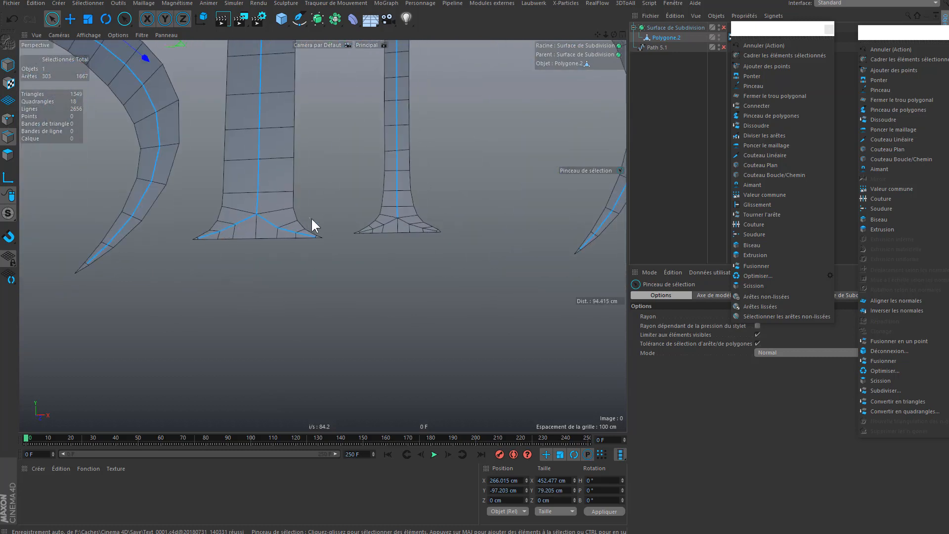
middle_click_drag(277, 173, 106, 314, "alt")
right_click_drag(235, 359, 242, 366, "alt")
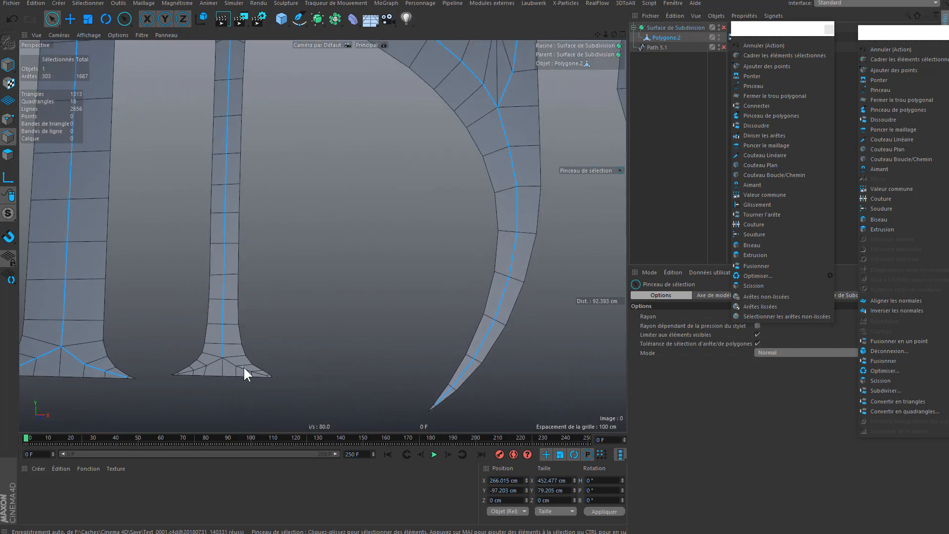
key("e")
double_click(210, 362, "shift")
left_click(234, 360, "shift")
double_click(235, 361, "shift")
middle_click_drag(447, 152, 249, 376, "alt")
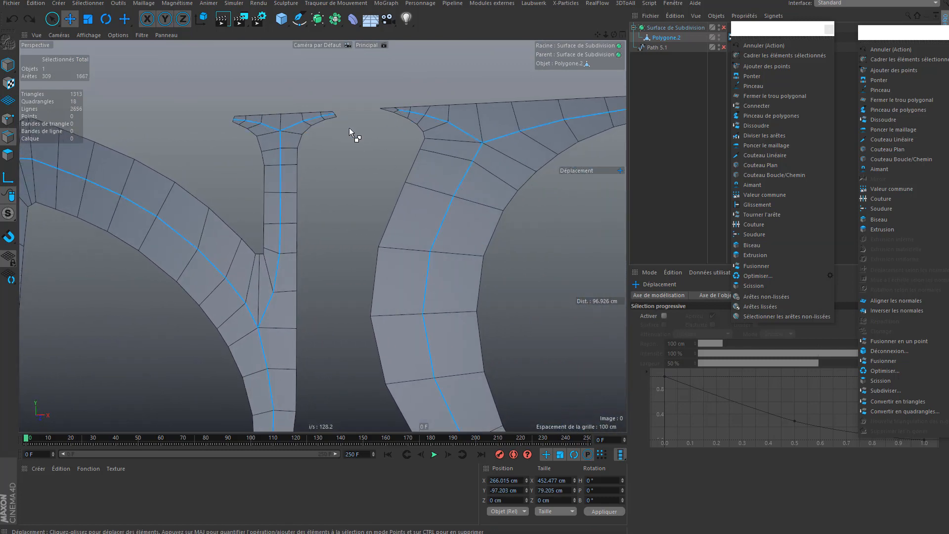
Step: Deselect the outermost center edges on the N's upper-right serif and on the top serif of the G's stem
key("9")
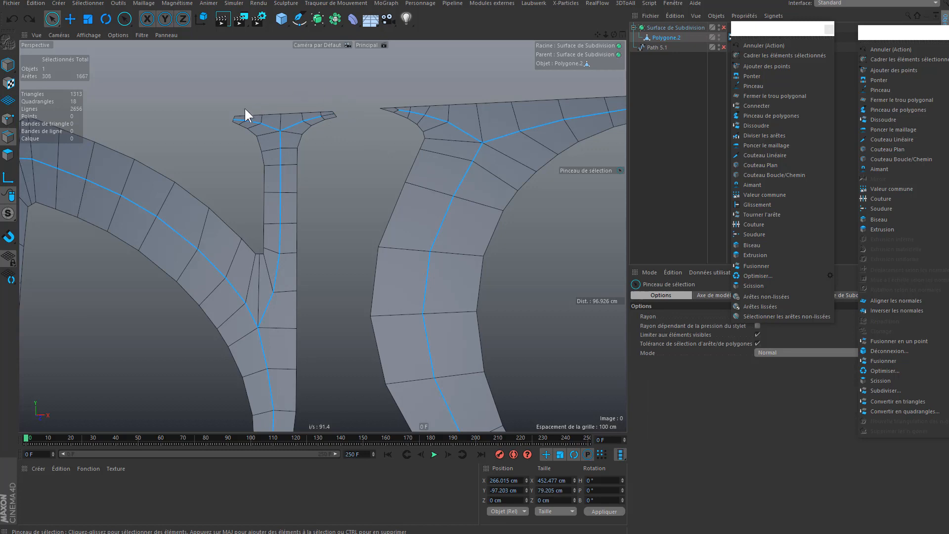
middle_click_drag(401, 162, 188, 192, "alt")
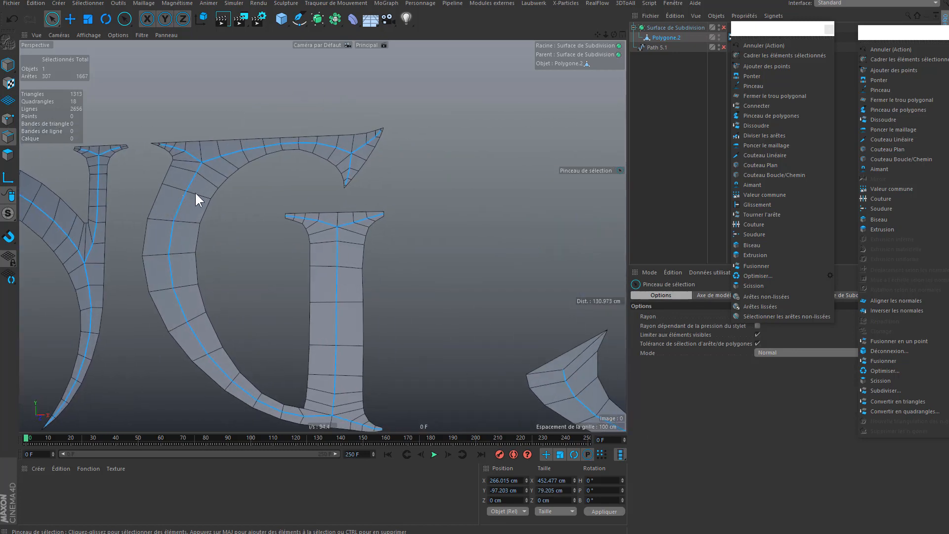
middle_click_drag(376, 257, 385, 181, "alt")
scroll(377, 170, "up", 5)
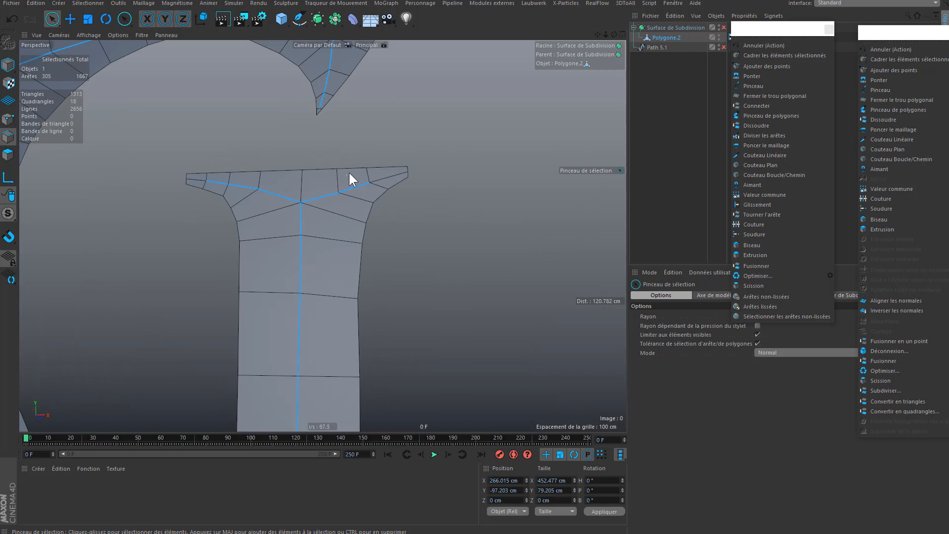
scroll(346, 174, "down", 5)
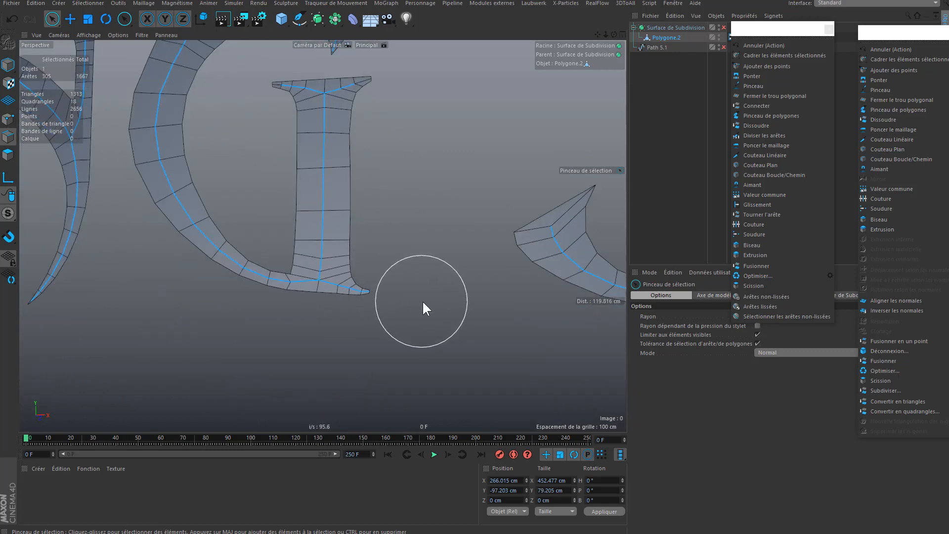
Step: Shrink the selection brush, trim the remaining end edge on the J and check the whole lettering
middle_click_drag(450, 300, 419, 310)
middle_click_drag(484, 274, 277, 278, "alt")
middle_click_drag(455, 288, 335, 309, "alt")
middle_click_drag(453, 106, 469, 369, "alt")
scroll(464, 175, "down", 5)
middle_click_drag(530, 278, 620, 272, "alt")
middle_click_drag(445, 256, 531, 245, "alt")
middle_click_drag(286, 238, 388, 219, "alt")
left_click_drag(369, 202, 309, 218, "alt")
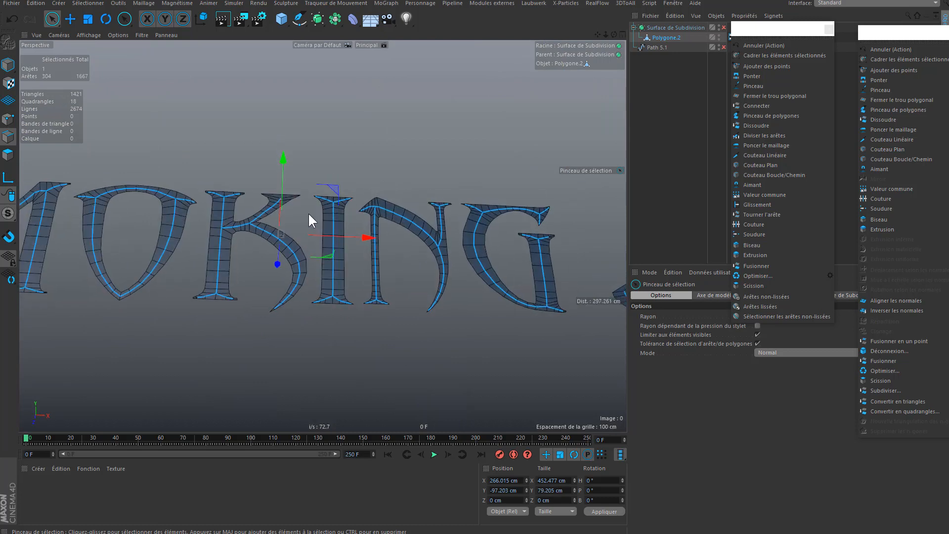
Step: Set the Z position of the trimmed center-edge selection to -5 cm to raise a ridge along the letters
double_click(508, 499)
type("-5")
key("Return")
left_click_drag(445, 308, 417, 253, "alt")
right_click_drag(417, 253, 494, 291, "alt")
left_click_drag(455, 336, 421, 347, "alt")
left_click_drag(447, 284, 474, 327, "alt")
left_click_drag(476, 263, 459, 198, "alt")
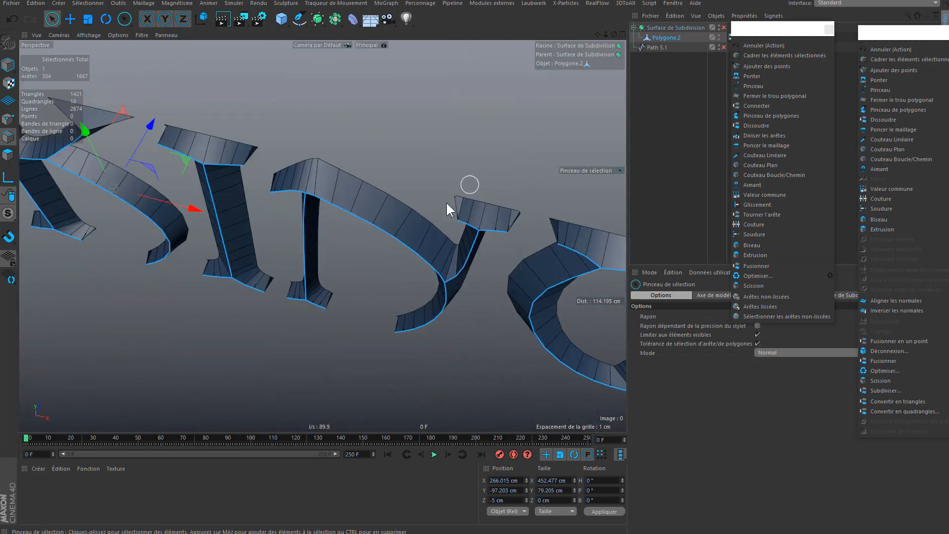
left_click_drag(290, 178, 451, 139, "alt")
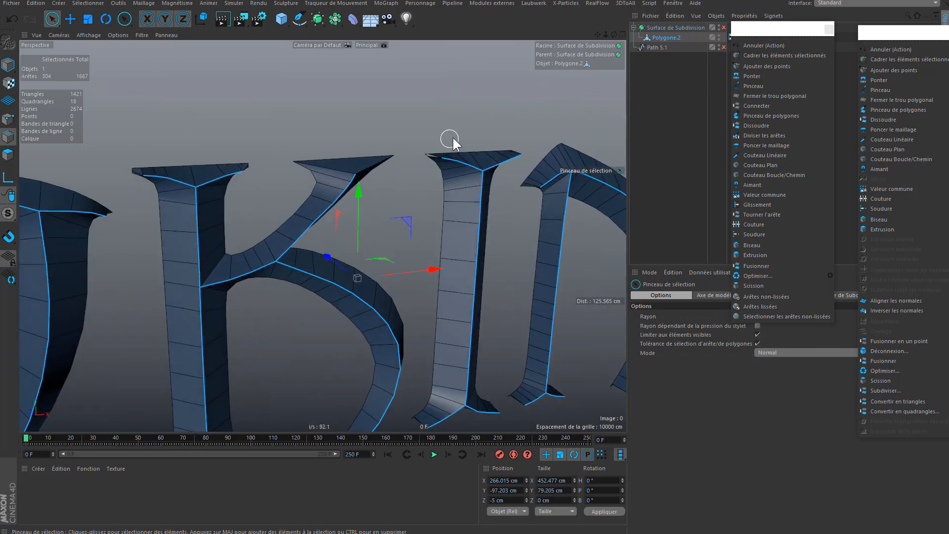
scroll(478, 201, "down", 5)
left_click_drag(428, 220, 366, 198, "alt")
left_click_drag(479, 100, 368, 279, "alt")
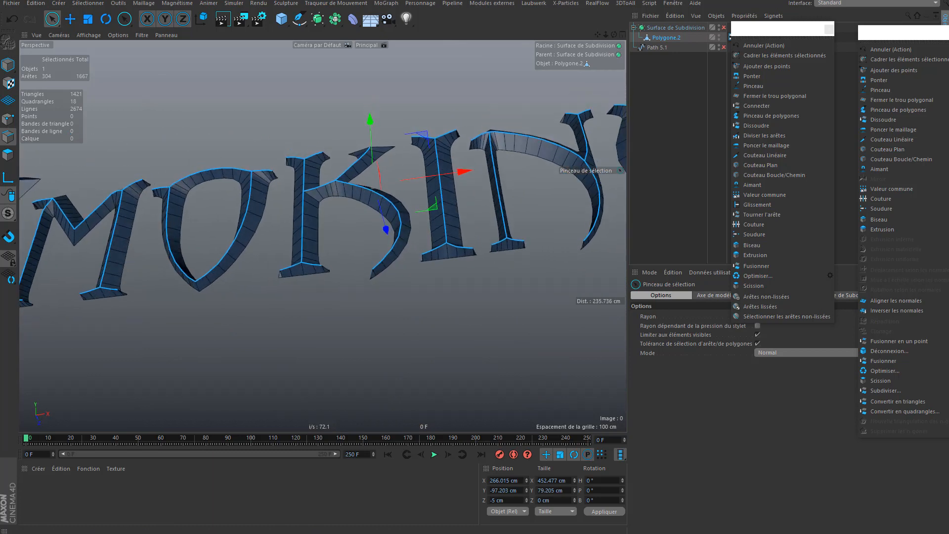
left_click(42, 4)
mouse_move(88, 3)
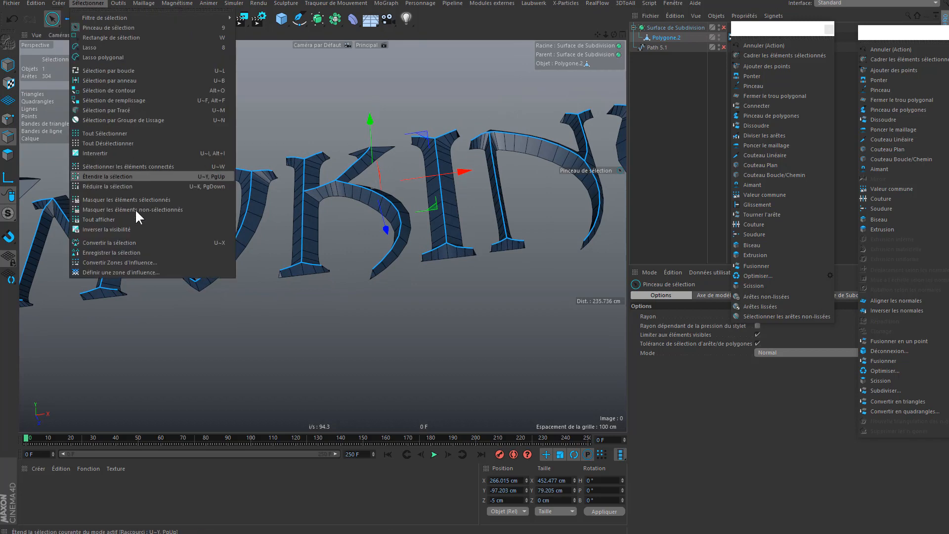
left_click(98, 243)
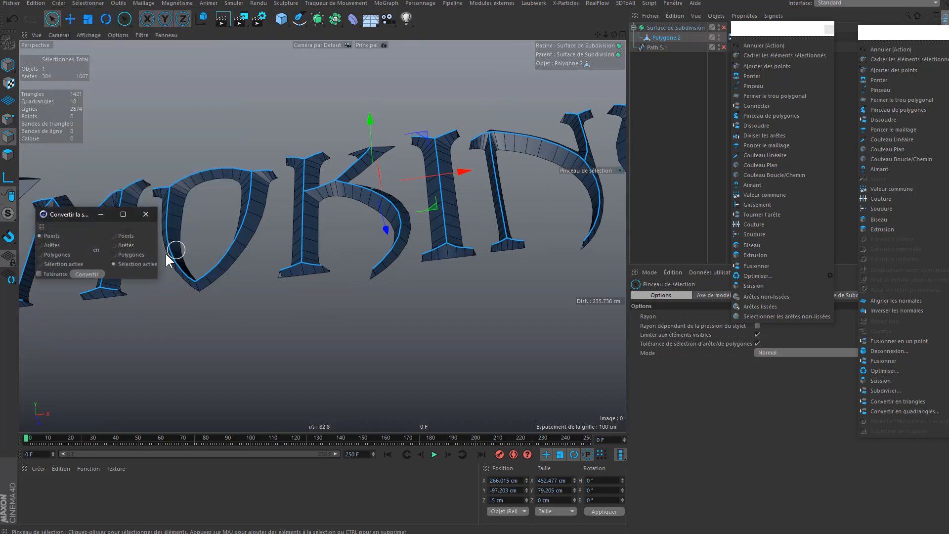
left_click(145, 214)
Step: Save the current center-edge selection as an edge selection tag named Biseau
left_click(78, 3)
left_click(122, 253)
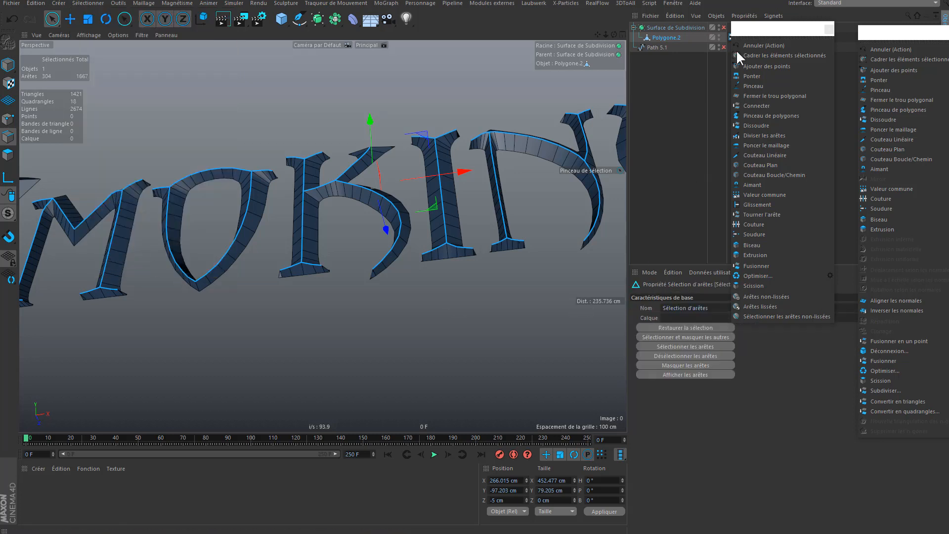
type("Biseu")
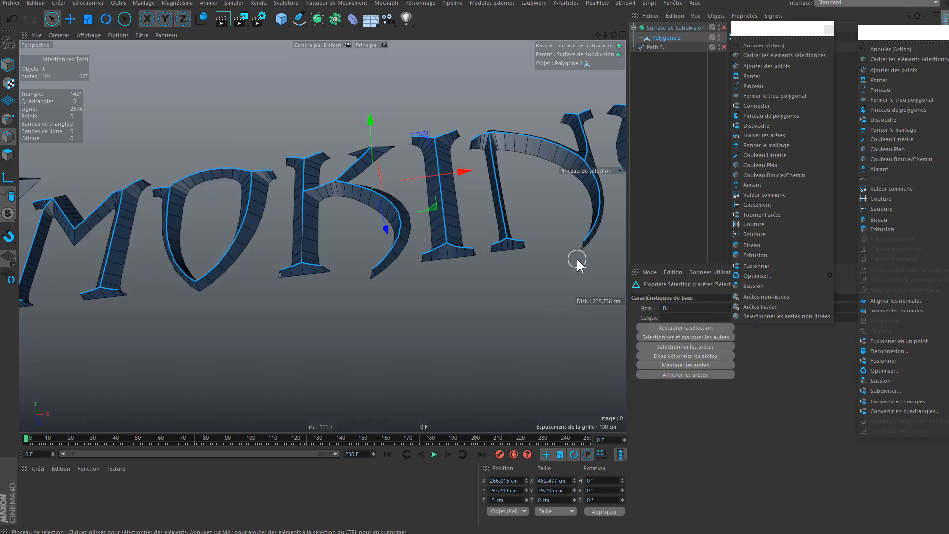
key("BackSpace")
key("BackSpace")
type("a")
Step: Move the floating command palette aside to uncover the object tags and select the Polygone.2 mesh
left_click_drag(401, 205, 504, 260, "alt")
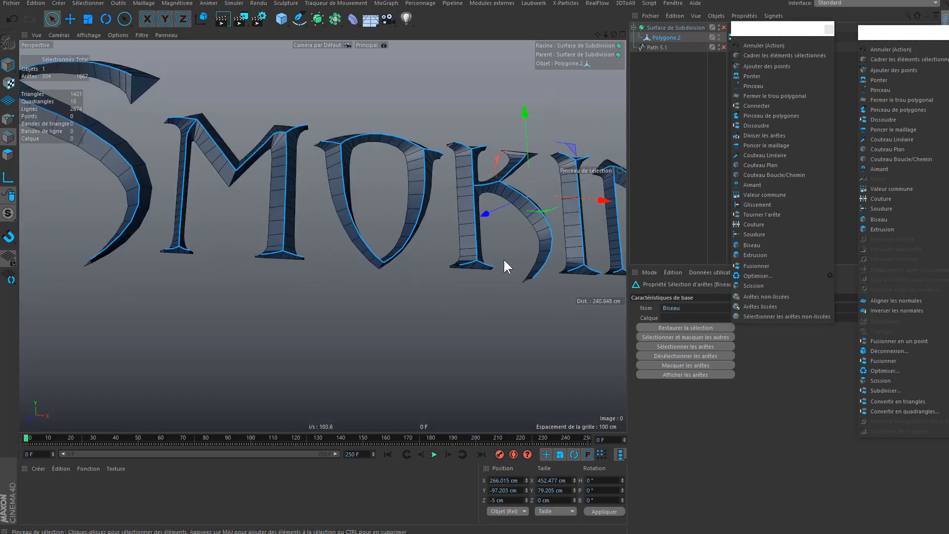
middle_click_drag(487, 184, 510, 171, "alt")
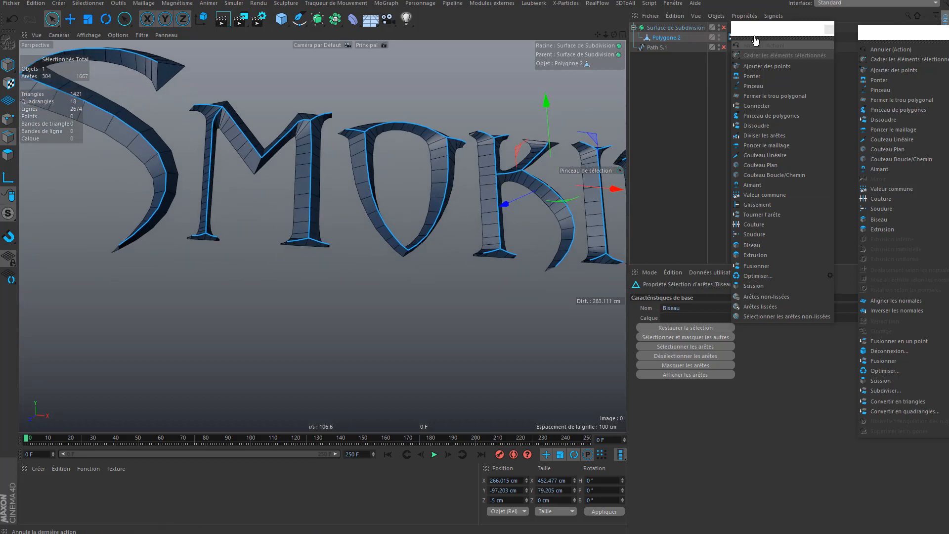
left_click_drag(763, 29, 845, 34)
left_click(665, 37)
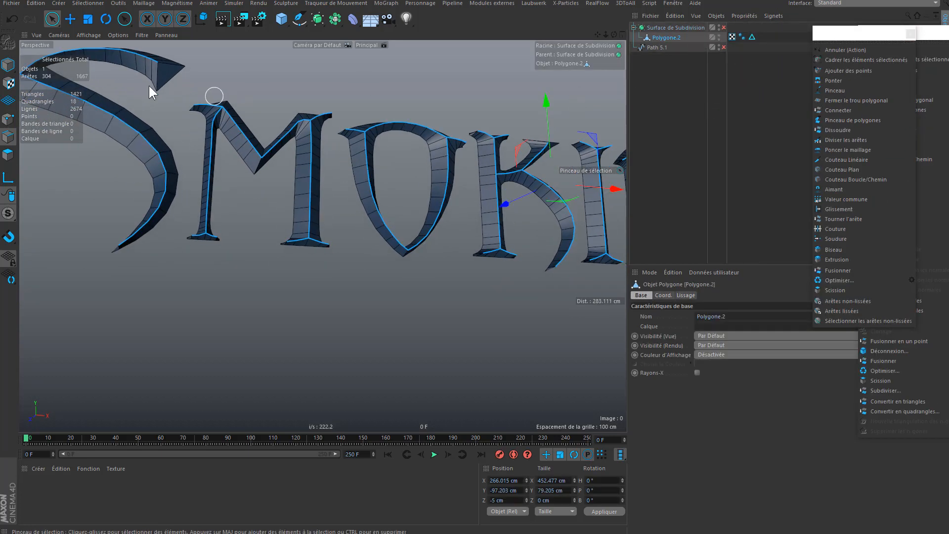
Step: Use Loop Selection with boundary selection enabled to select the outer boundary edges of the S, M and O
left_click(88, 3)
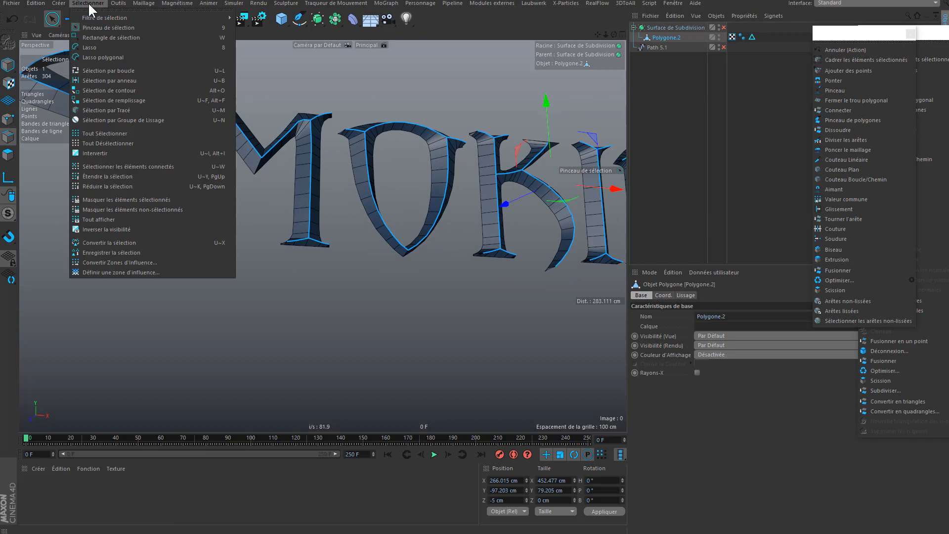
left_click(105, 70)
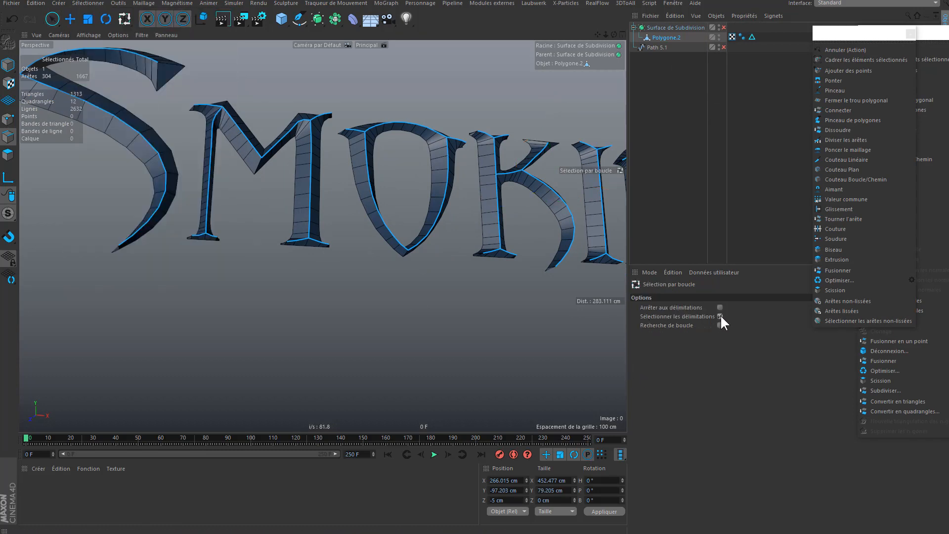
left_click_drag(238, 213, 134, 213, "alt")
left_click(134, 198)
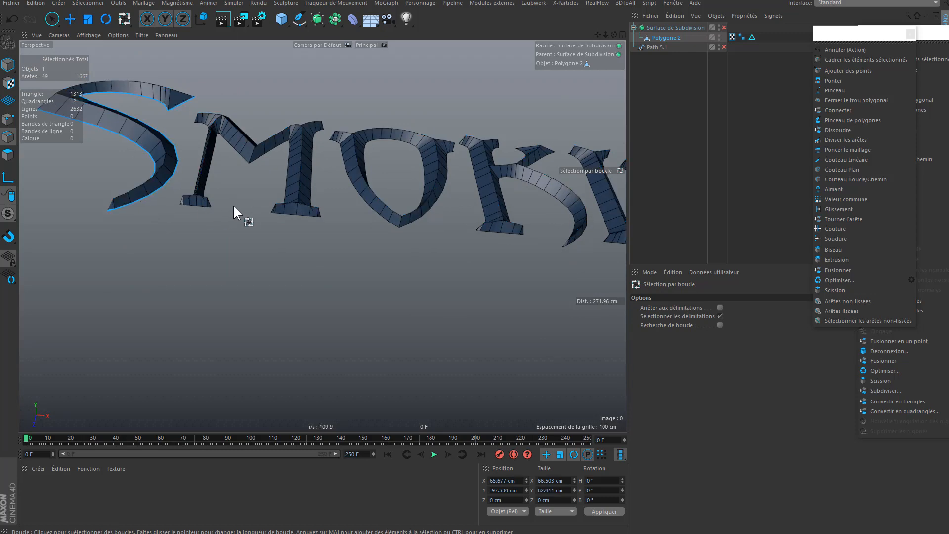
left_click_drag(232, 208, 198, 206, "alt")
left_click(209, 191, "shift")
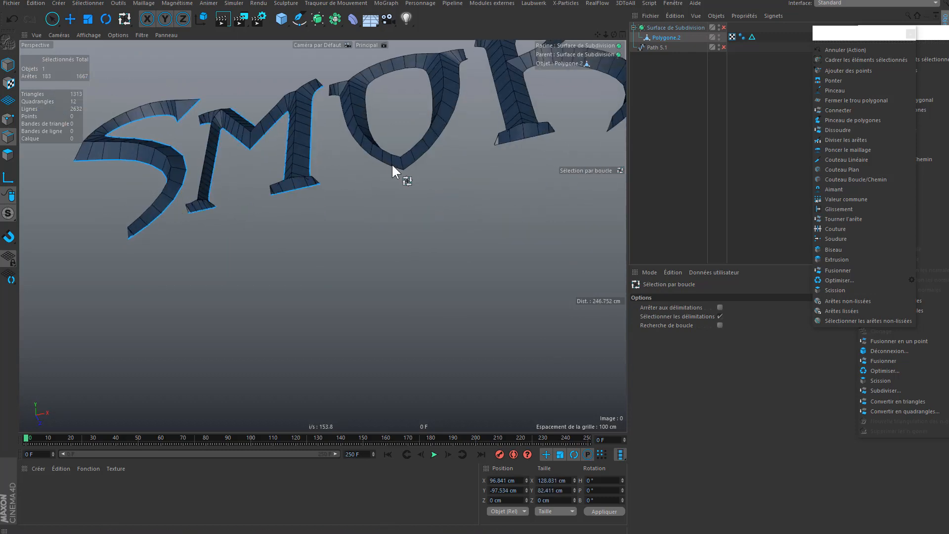
left_click(395, 165, "shift")
Step: Add the boundary edge loops of the K, I and N to the selection
middle_click_drag(402, 155, 289, 214, "alt")
left_click(374, 183, "shift")
left_click(475, 163, "shift")
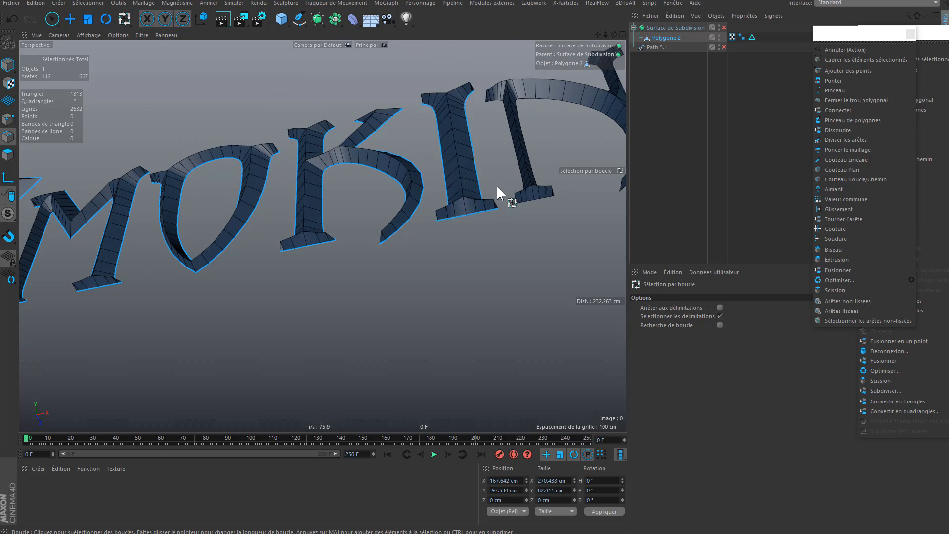
middle_click_drag(548, 220, 324, 265, "alt")
left_click_drag(325, 265, 371, 244, "alt")
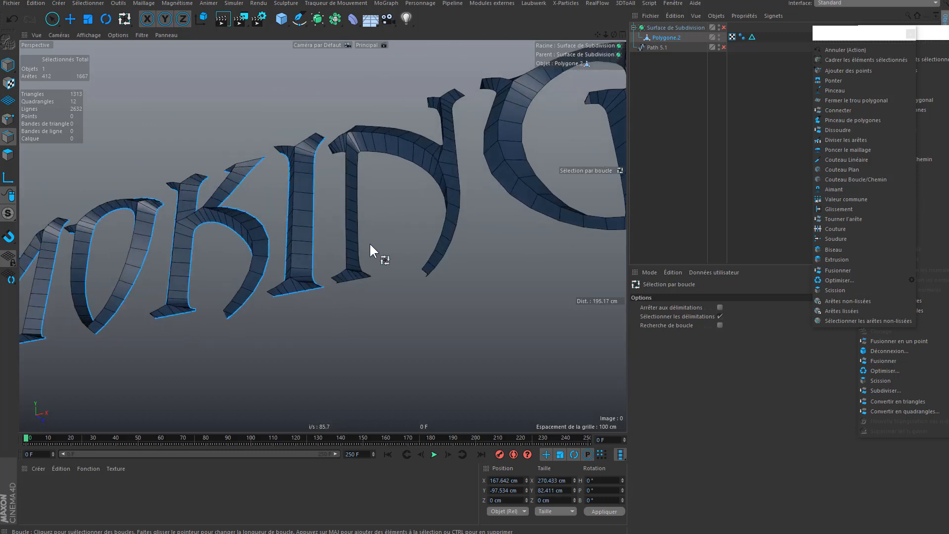
left_click(355, 241, "shift")
Step: Add the boundary edge loops of the G and the J to the selection
middle_click_drag(464, 186, 394, 253, "alt")
left_click(449, 230, "shift")
scroll(448, 231, "down", 5)
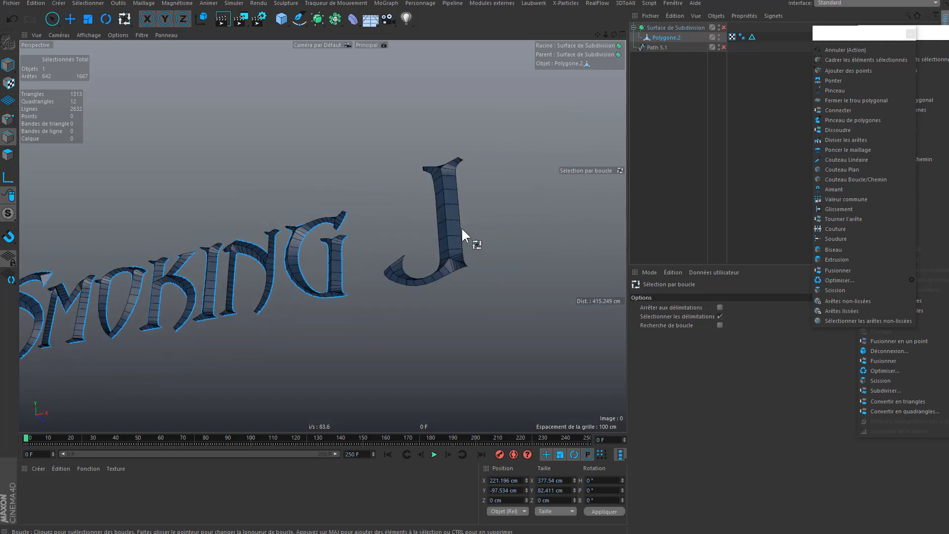
left_click(461, 226, "shift")
Step: Extrude all the selected boundary edges backward along Z and set their Z position to 10 cm
left_click_drag(448, 235, 339, 272, "alt")
scroll(389, 245, "up", 5)
left_click_drag(390, 245, 292, 82, "alt")
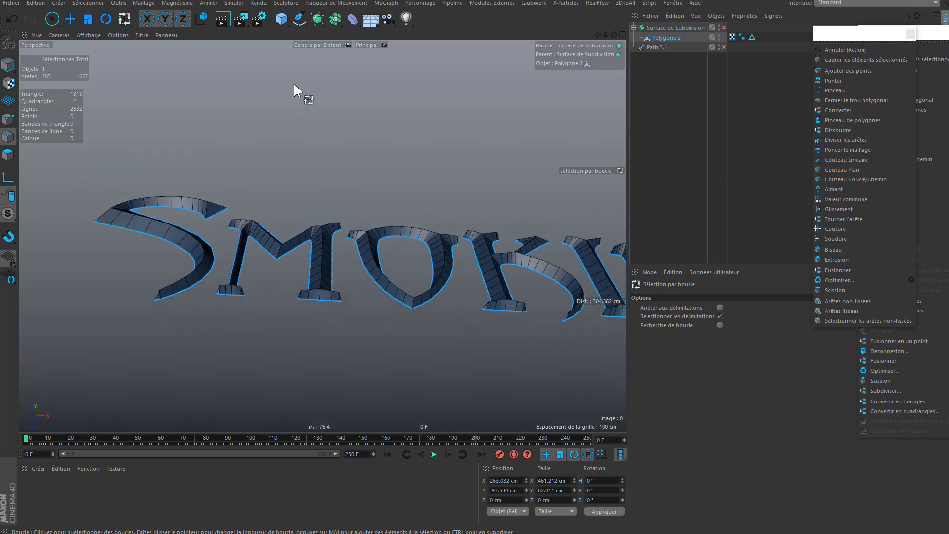
left_click(69, 18)
left_click_drag(319, 207, 478, 487, "alt")
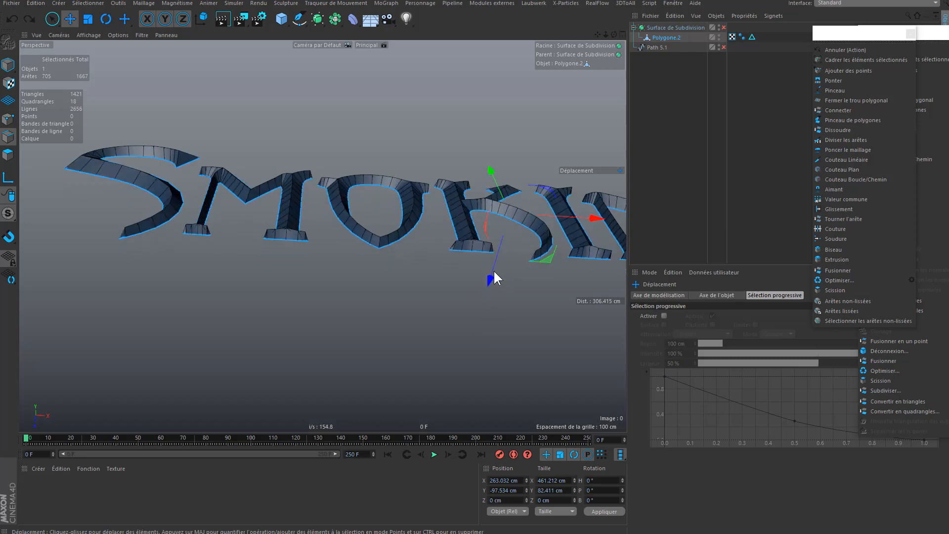
left_click_drag(500, 258, 510, 528, "ctrl")
left_click(502, 500)
type("10")
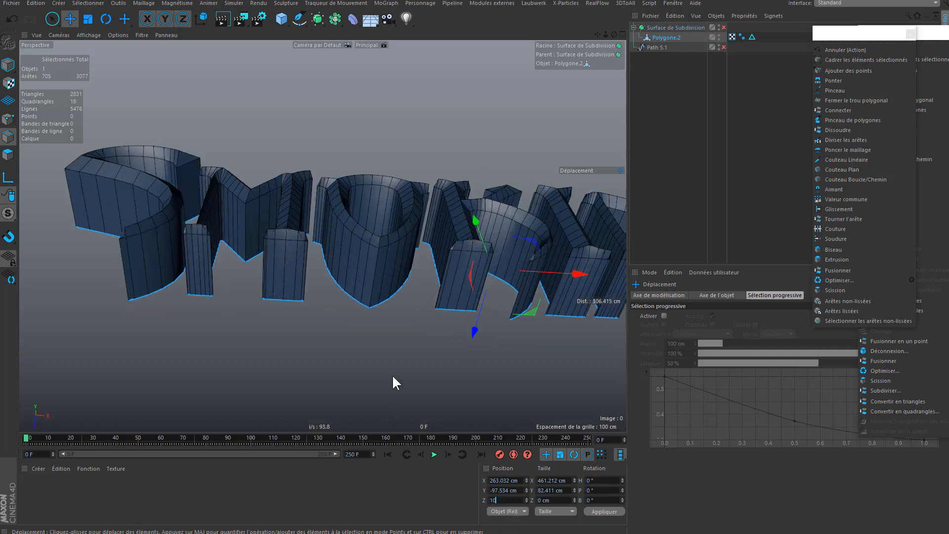
key("Return")
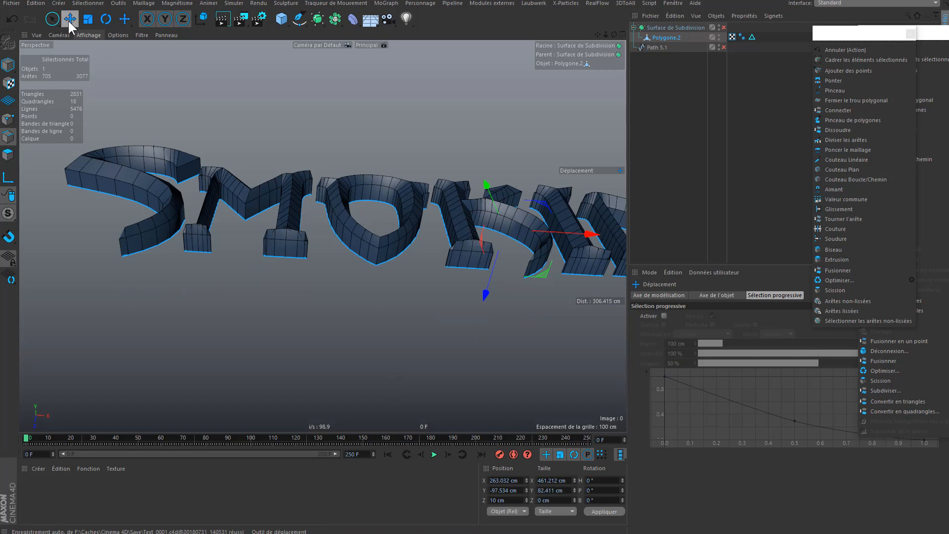
Step: Select the edge loops along the front and back borders of the O's extruded side to check them
double_click(358, 236)
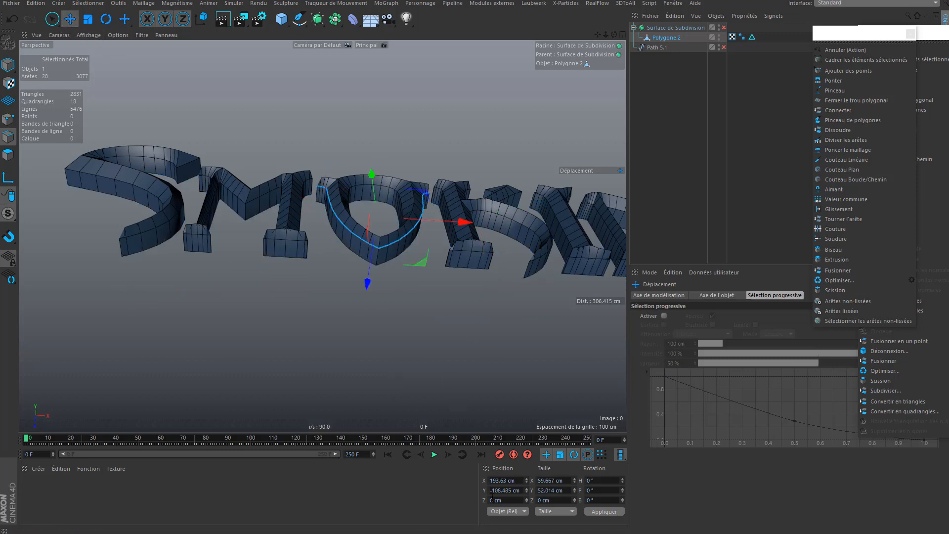
double_click(386, 236)
left_click(383, 256)
double_click(380, 262)
Step: Examine the extruded sides and the open backs of the letters from several angles
mouse_move(378, 269)
left_mouse_down("alt")
mouse_move(340, 268)
mouse_move(408, 295)
mouse_move(414, 252)
mouse_move(387, 230)
mouse_move(375, 269)
left_mouse_up("alt")
right_click_drag(375, 269, 437, 268, "alt")
left_click_drag(437, 268, 408, 207, "alt")
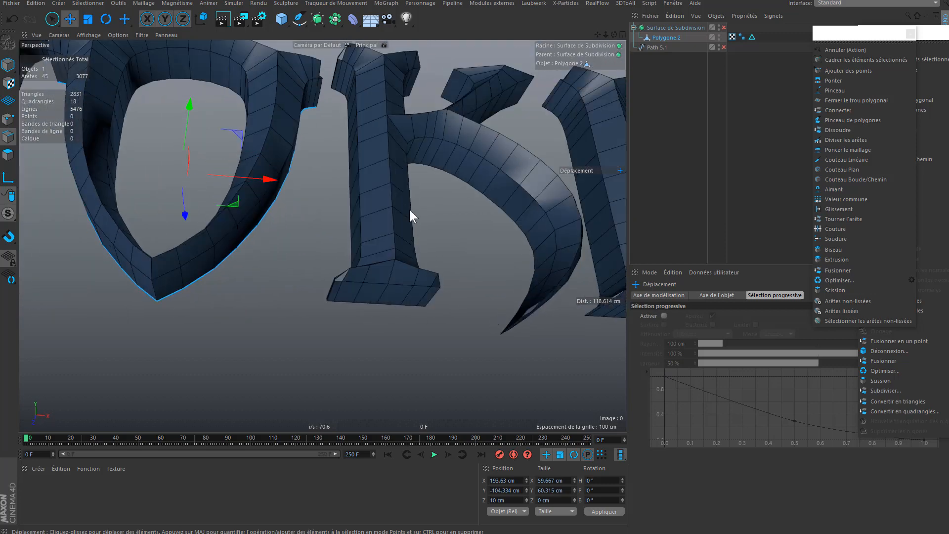
right_click_drag(408, 207, 367, 209, "alt")
middle_click_drag(440, 200, 414, 270, "alt")
left_click_drag(403, 227, 419, 296, "alt")
middle_click_drag(383, 224, 404, 168, "alt")
left_click_drag(386, 229, 420, 148, "alt")
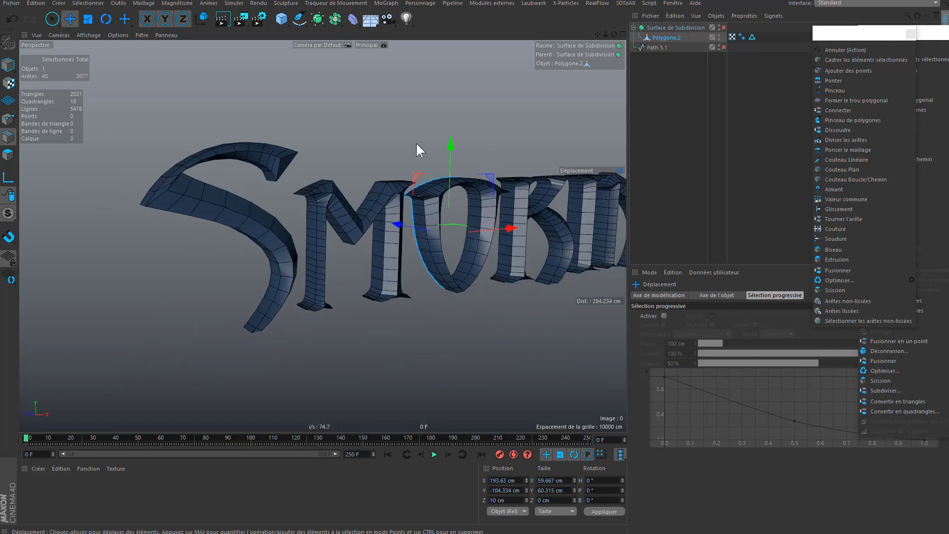
left_click_drag(429, 288, 356, 207, "alt")
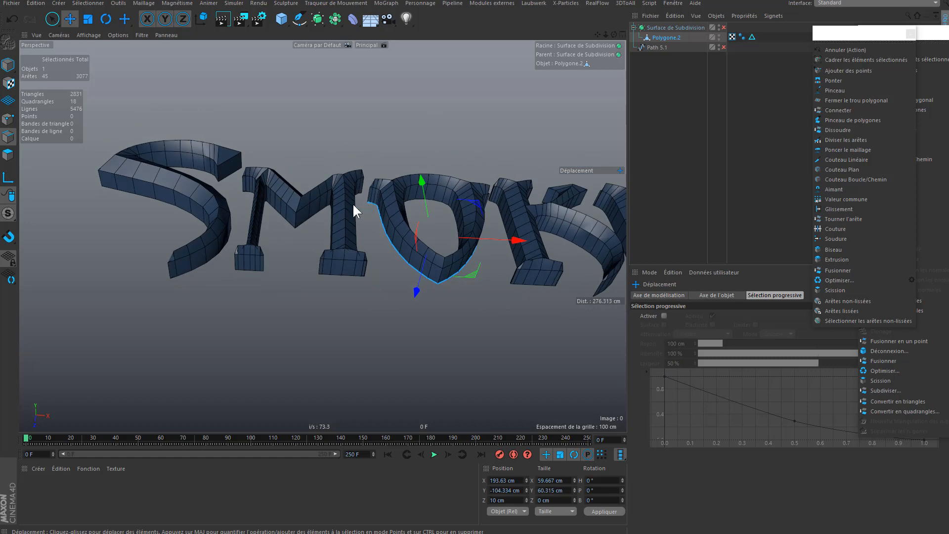
Step: Enable the Subdivision Surface, clear the object selection and show the lettering with smooth shading without mesh lines
left_click(724, 28)
left_click(679, 103)
left_click(89, 36)
left_click(91, 49)
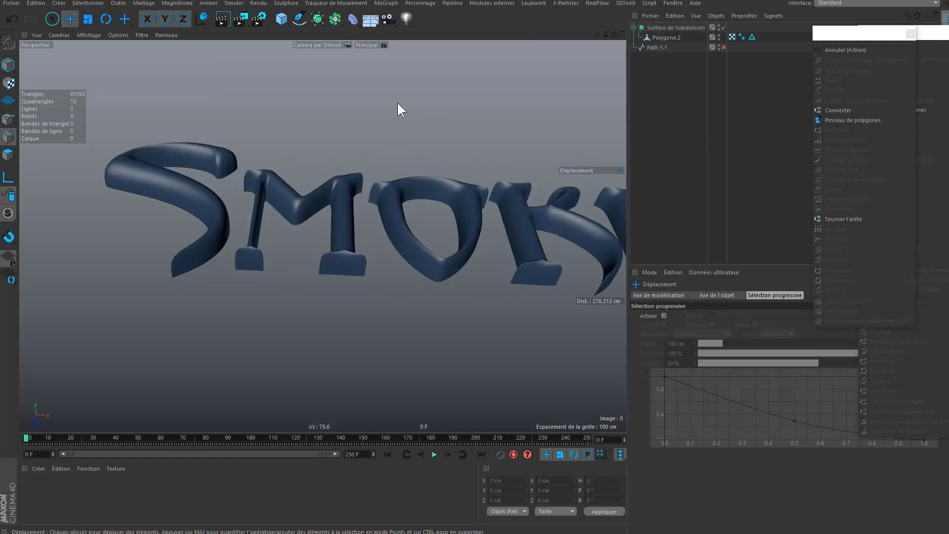
mouse_move(582, 130)
left_mouse_down("alt")
mouse_move(478, 237)
mouse_move(280, 215)
mouse_move(274, 232)
mouse_move(471, 220)
left_mouse_up("alt")
left_click_drag(140, 194, 275, 256, "alt")
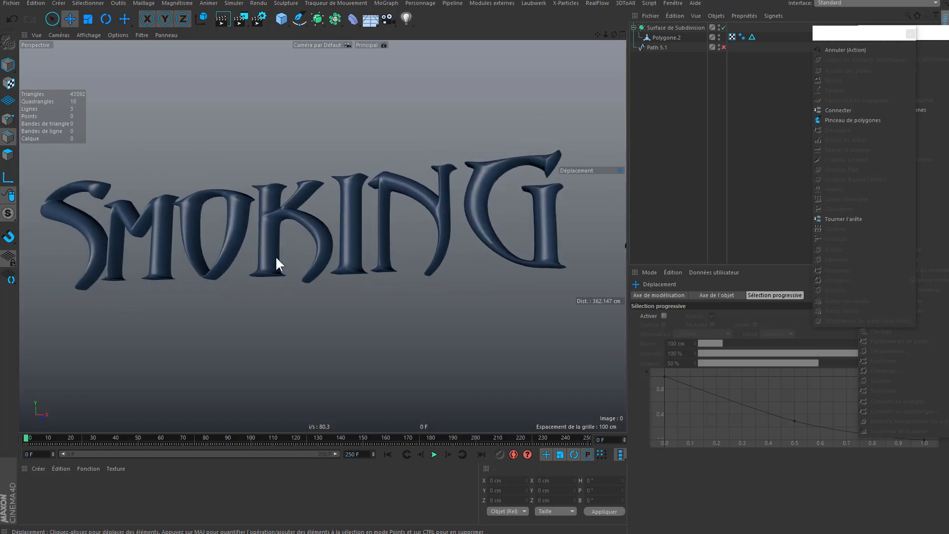
Step: Add a Bevel deformer as a child of Polygone.2 and assign it the Biseau edge selection
left_click(666, 37)
left_click(353, 19)
left_click(467, 160)
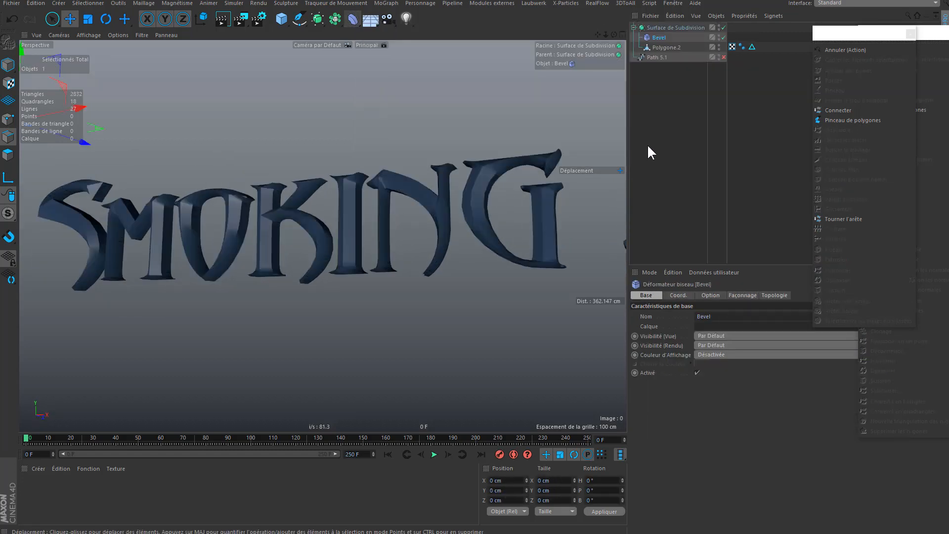
left_click_drag(657, 39, 662, 48)
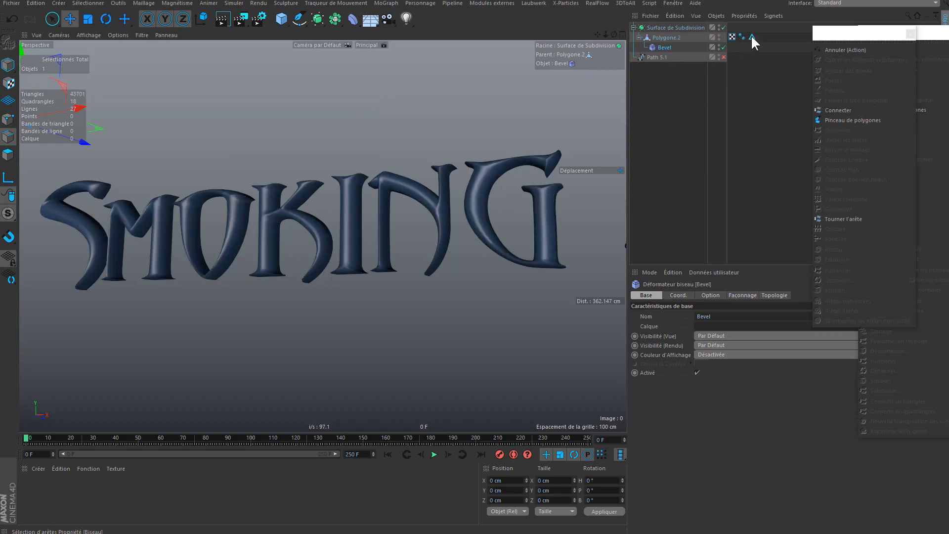
left_click(708, 296)
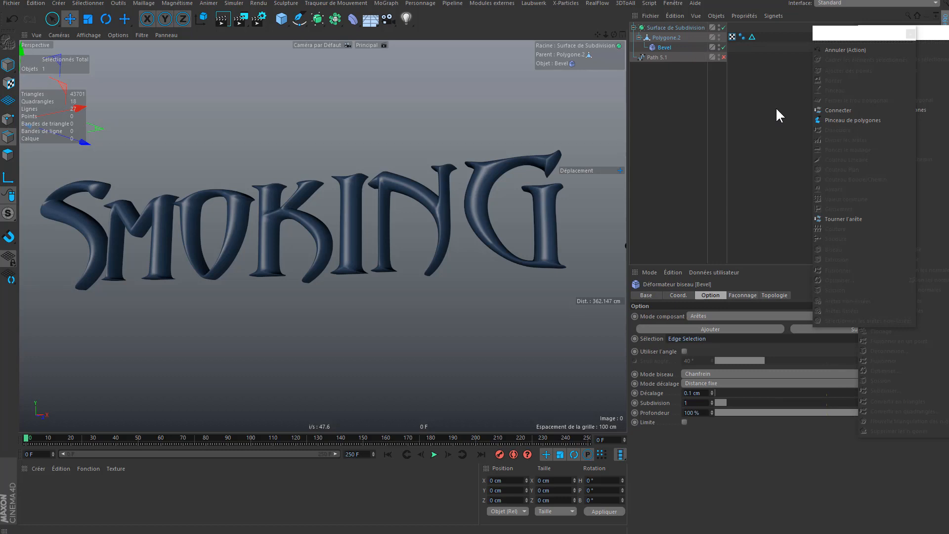
left_click_drag(751, 37, 694, 339)
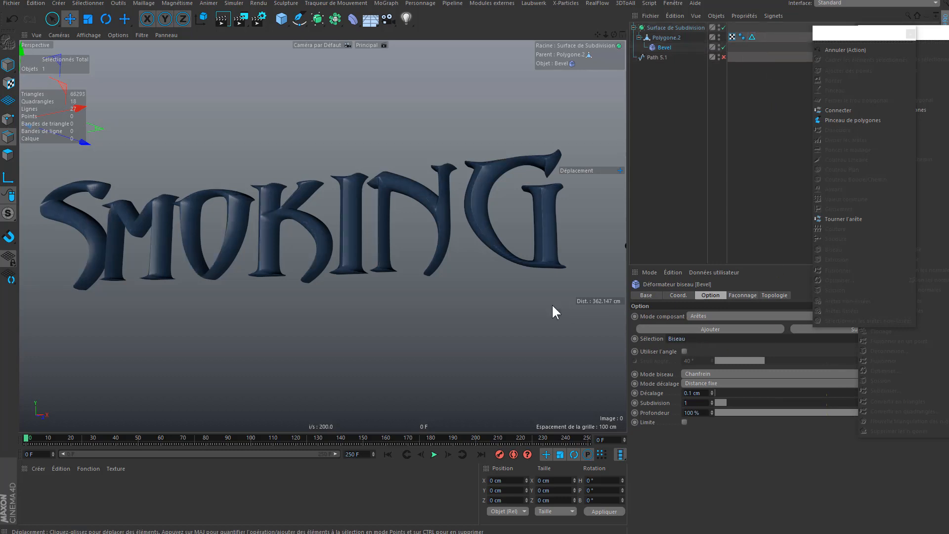
Step: Set the Bevel deformer's offset to 0.2 cm
scroll(461, 227, "up", 1)
scroll(461, 227, "up", 5)
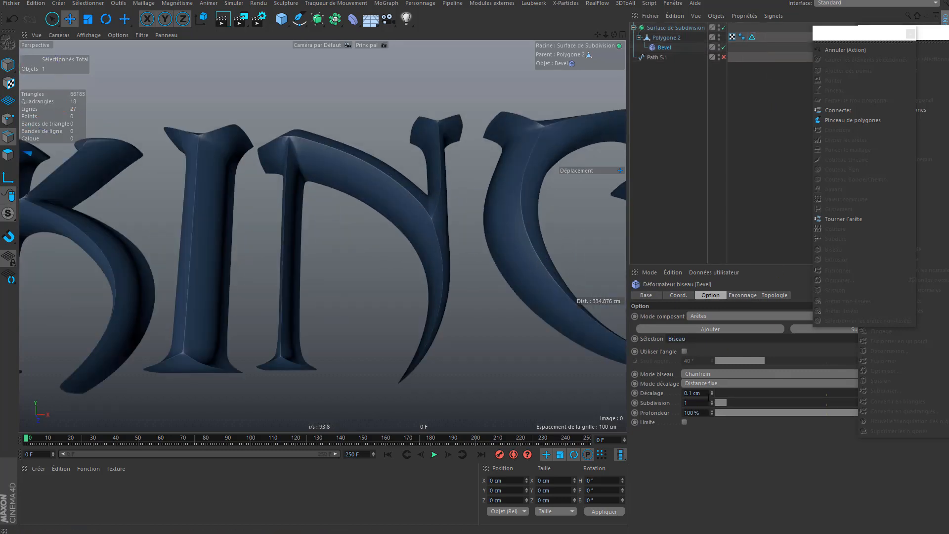
left_click_drag(583, 353, 632, 351, "alt")
double_click(694, 392)
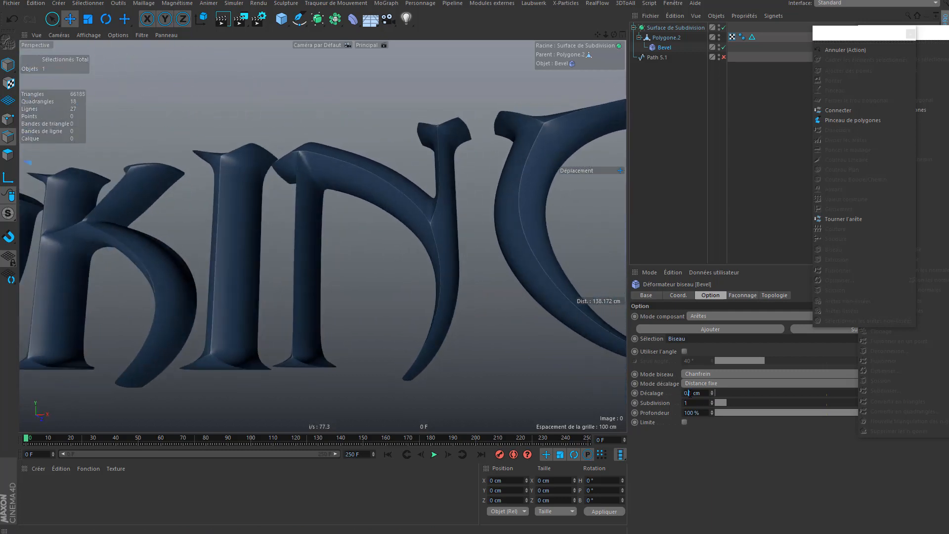
type("0.2")
left_click(691, 446)
Step: Show the mesh lines over the shaded letters to check the bevelled ridges on the N and G
left_click_drag(505, 228, 375, 233, "alt")
left_click(88, 35)
left_click(86, 57)
left_click_drag(390, 155, 392, 200, "alt")
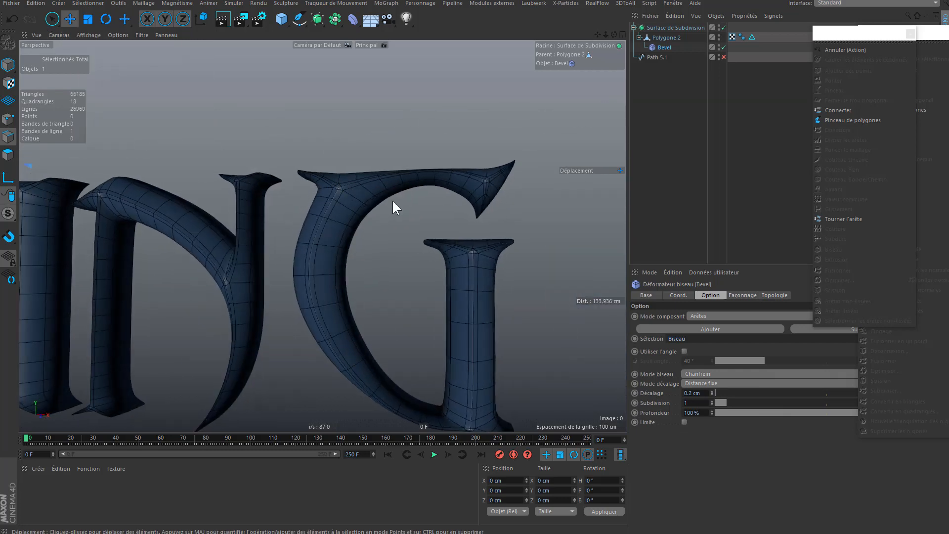
Step: Display the Bevel deformer's option, shaping and topology settings together
left_click(742, 295)
left_click(710, 295)
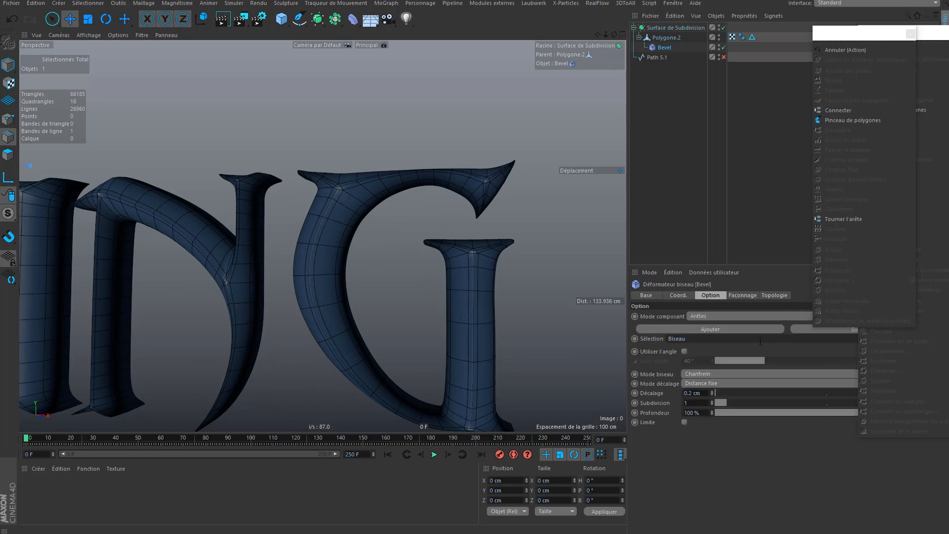
left_click_drag(710, 295, 781, 296)
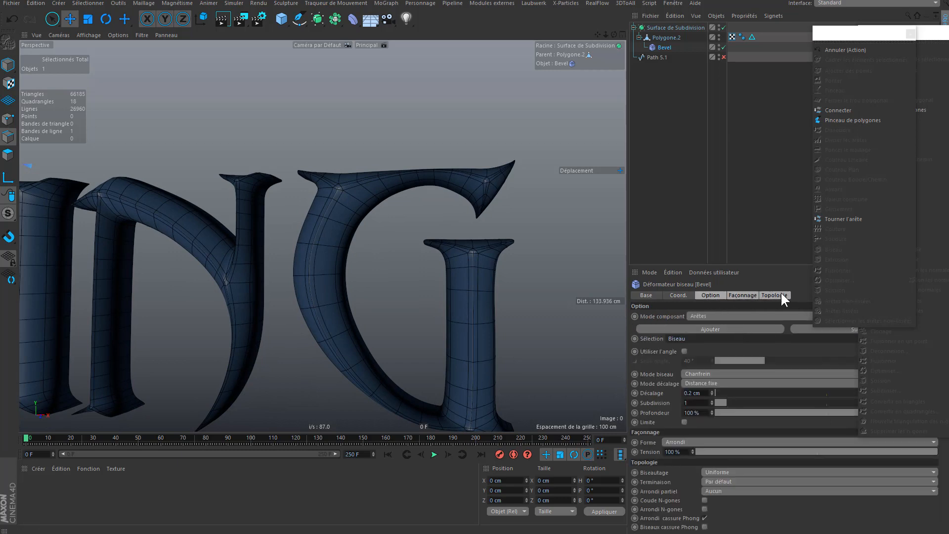
Step: Set the Bevel deformer's Biseautage (mitering) topology option to Par défaut and check the ridges on the G
left_click(710, 469)
left_click(719, 479)
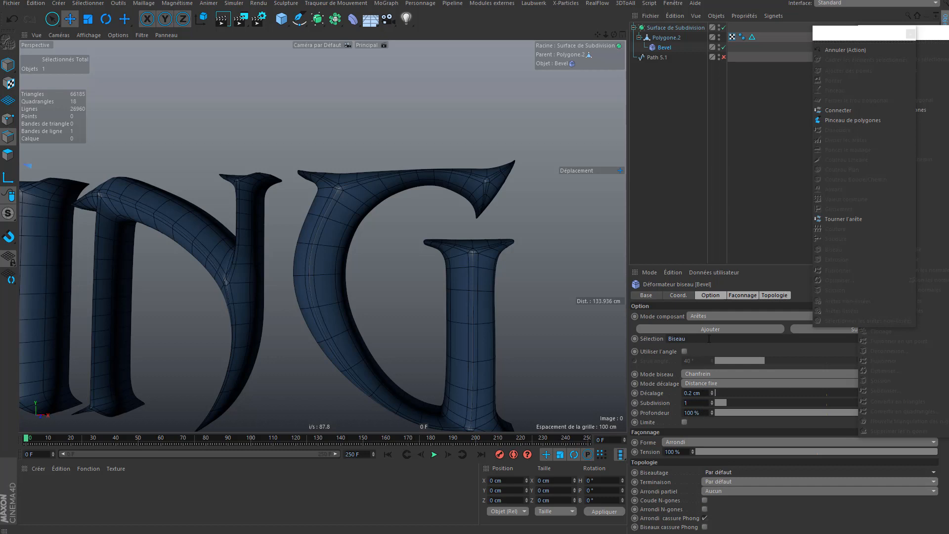
left_click_drag(329, 266, 376, 223, "alt")
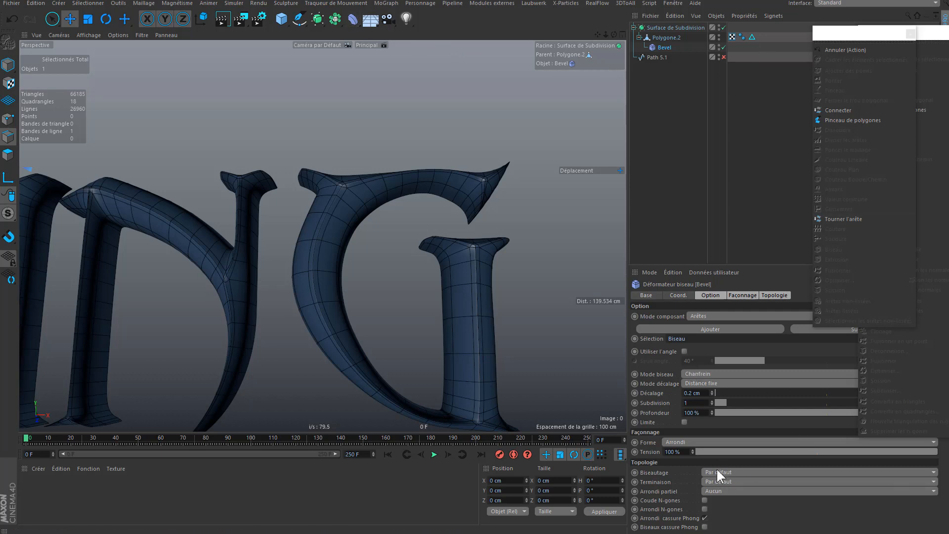
Step: Shade the letters with Ombrage de Gouraud without lines and set the Bevel deformer's offset to 0.4 cm
scroll(425, 339, "down", 5)
left_click(89, 34)
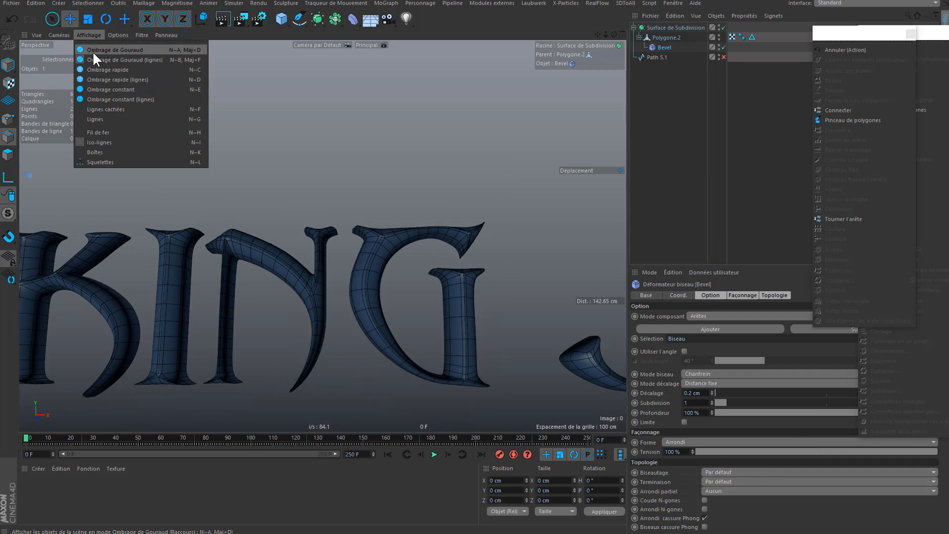
left_click(93, 51)
scroll(422, 265, "up", 2)
left_click_drag(688, 393, 775, 400)
type("4")
key("Return")
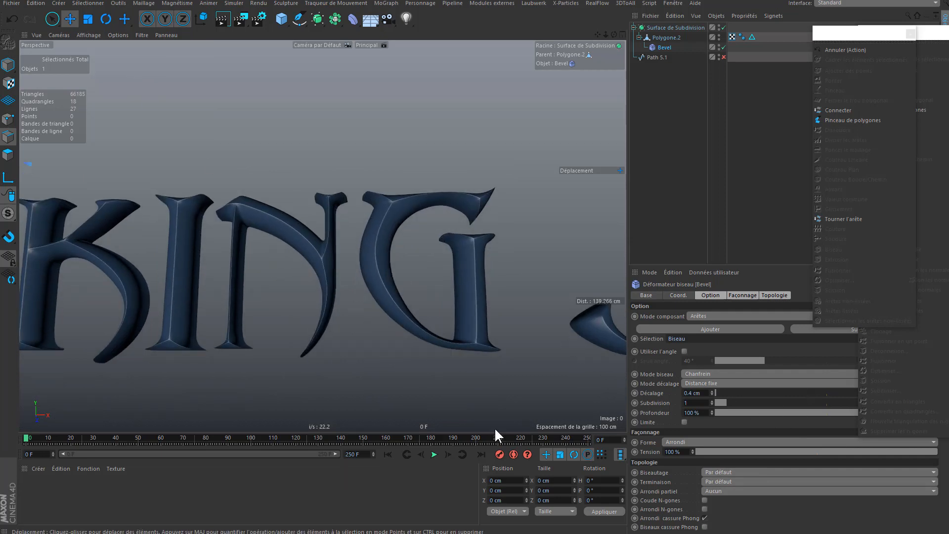
Step: Examine the smooth-shaded lettering from the side and front, ending on the foot of the M's right leg
left_click_drag(374, 282, 303, 290, "alt")
middle_click_drag(372, 278, 257, 269, "alt")
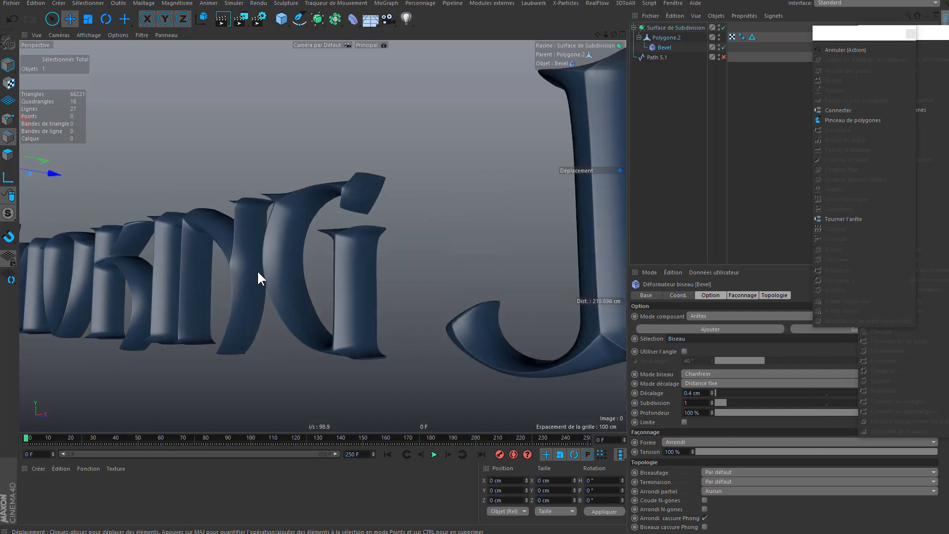
scroll(257, 269, "down", 5)
left_click_drag(445, 278, 386, 254, "alt")
middle_click_drag(277, 262, 558, 261, "alt")
left_click_drag(342, 257, 390, 249, "alt")
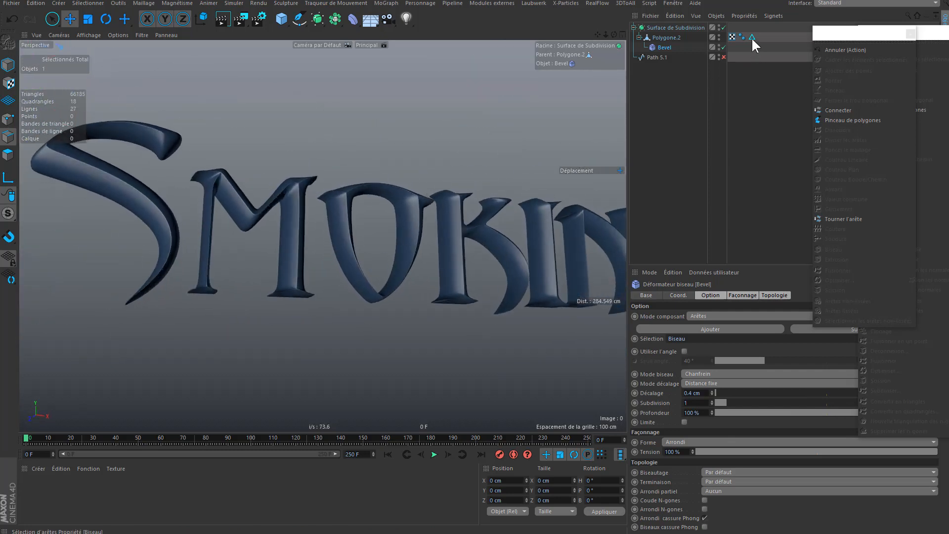
scroll(301, 288, "up", 10)
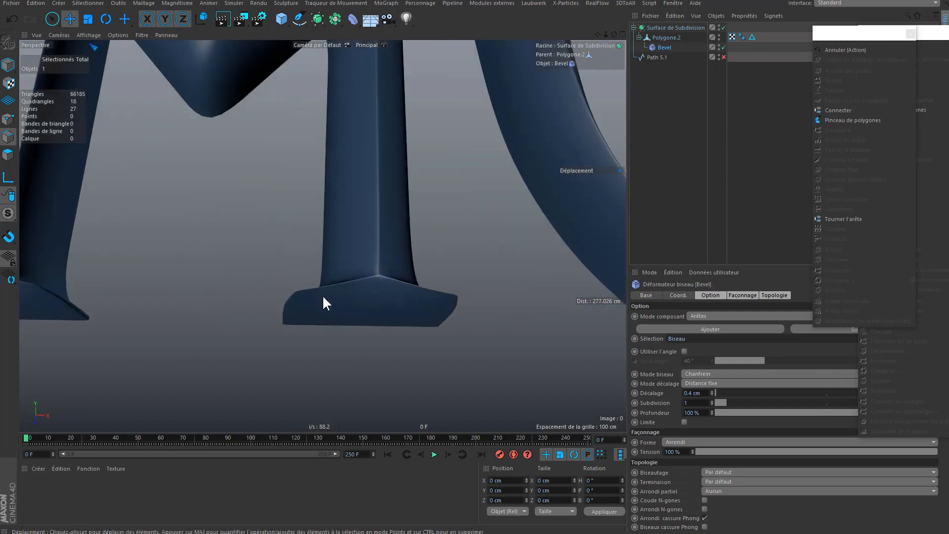
Step: Show the mesh lines over the shading and examine the stroke ends of the S and M from several angles
left_click(88, 35)
left_click(99, 59)
left_click_drag(341, 282, 334, 340, "alt")
left_click_drag(353, 274, 333, 124, "alt")
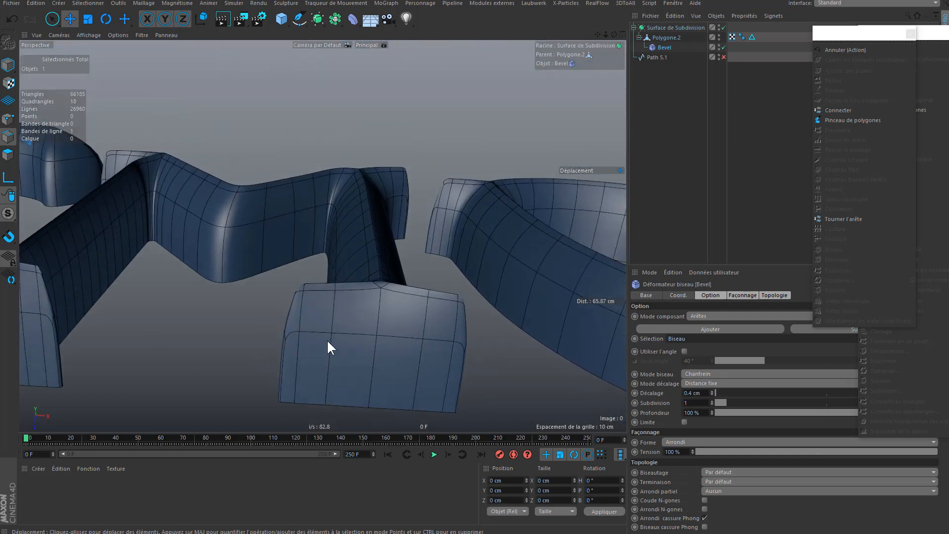
left_click_drag(415, 342, 442, 299, "alt")
left_click_drag(401, 267, 322, 385, "alt")
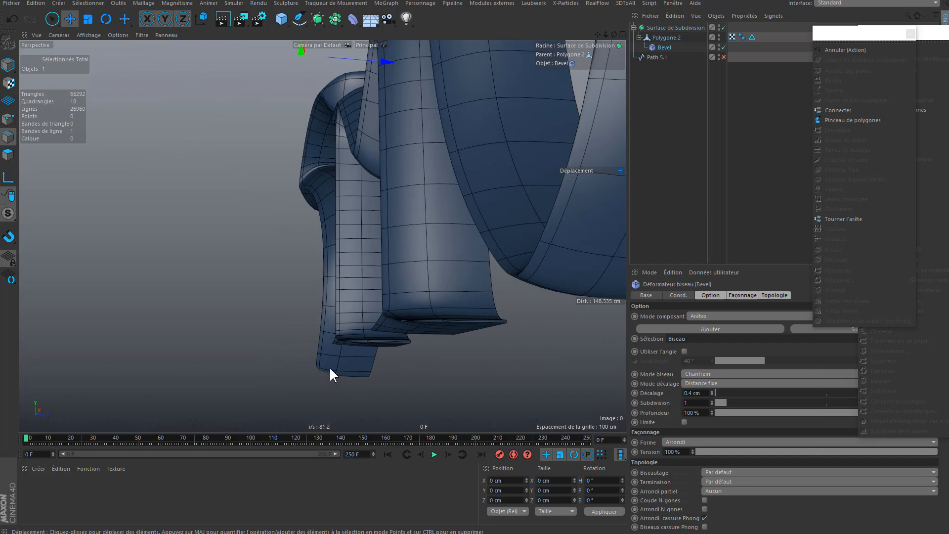
left_click_drag(328, 336, 570, 346, "alt")
left_click_drag(385, 388, 310, 363, "alt")
left_click_drag(385, 394, 341, 383, "alt")
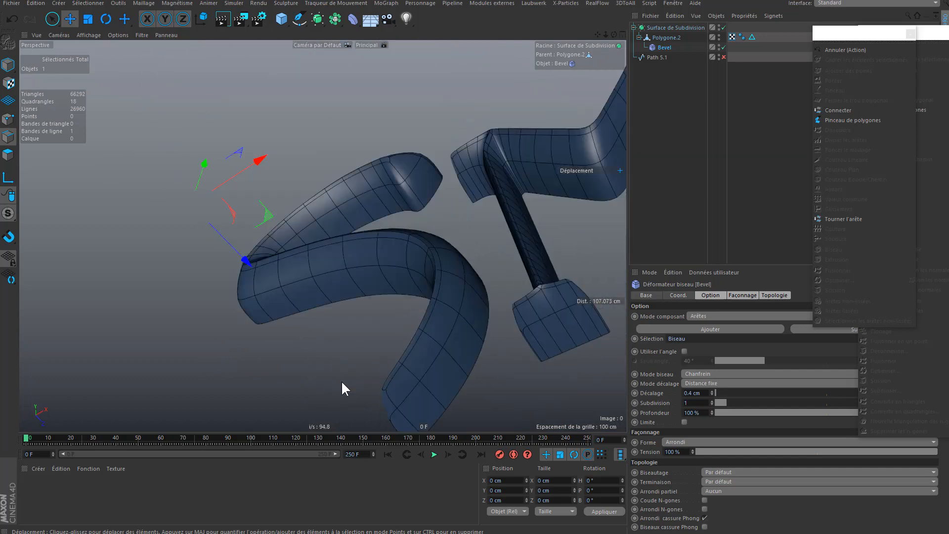
left_click_drag(407, 385, 358, 402, "alt")
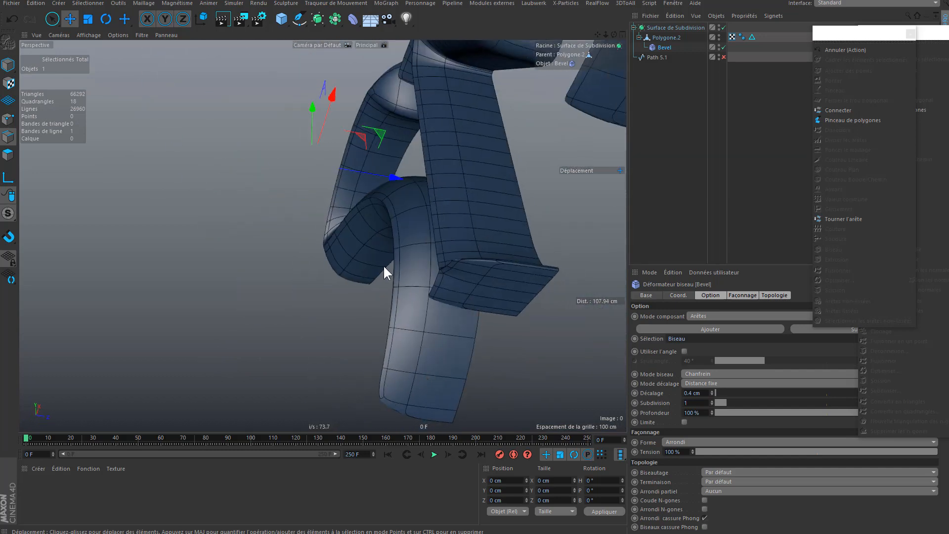
left_click_drag(384, 265, 398, 282, "alt")
mouse_move(366, 143)
left_mouse_down("alt")
mouse_move(394, 237)
mouse_move(415, 254)
mouse_move(385, 220)
mouse_move(438, 307)
mouse_move(433, 164)
mouse_move(389, 320)
left_mouse_up("alt")
left_click_drag(405, 281, 339, 238, "alt")
left_click_drag(408, 288, 391, 252, "alt")
Step: Disable the subdivision surface and the Bevel deformer, and switch Polygone.2 to point editing
left_click(724, 35)
left_click(724, 28)
left_click(724, 47)
left_click(663, 39)
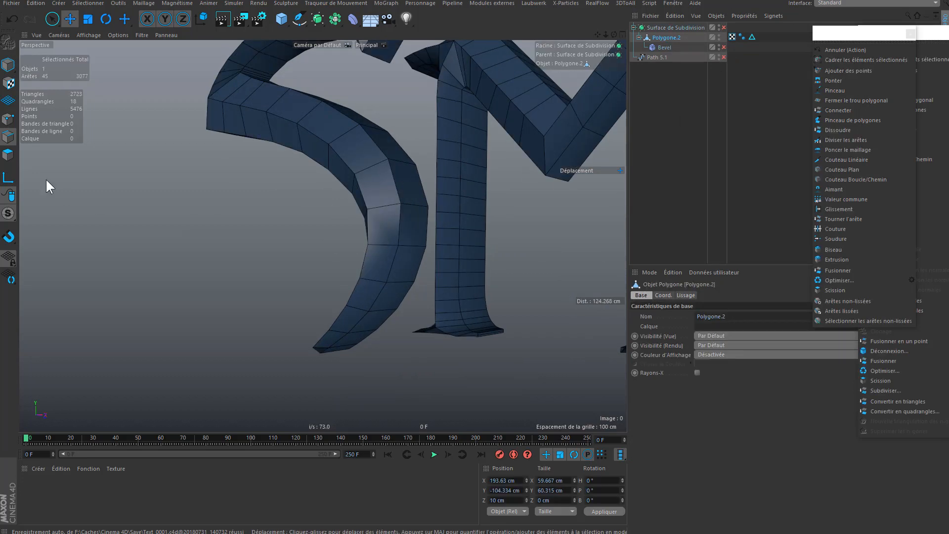
left_click(8, 118)
left_click_drag(379, 322, 287, 192, "alt")
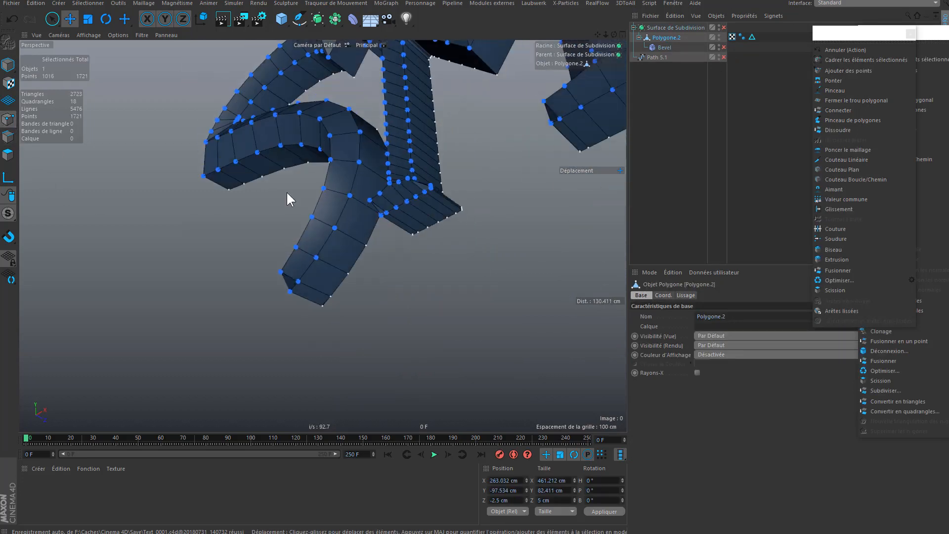
Step: Taper the S's lower tip by pushing three front points back to about Z -0.9, -2.3 and -3.5 cm
left_click(282, 273)
scroll(290, 280, "up", 5)
left_click_drag(342, 286, 288, 259)
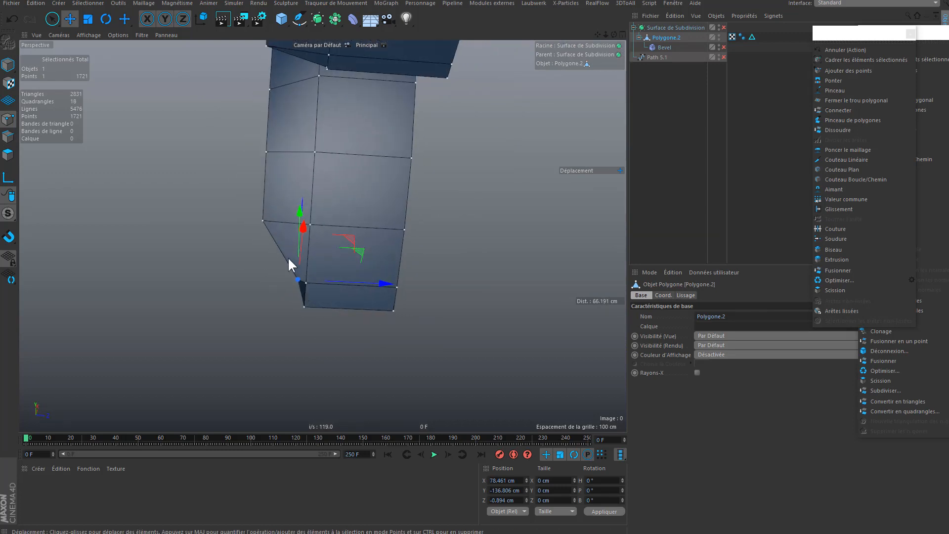
left_click(262, 221)
left_click_drag(355, 226, 375, 230)
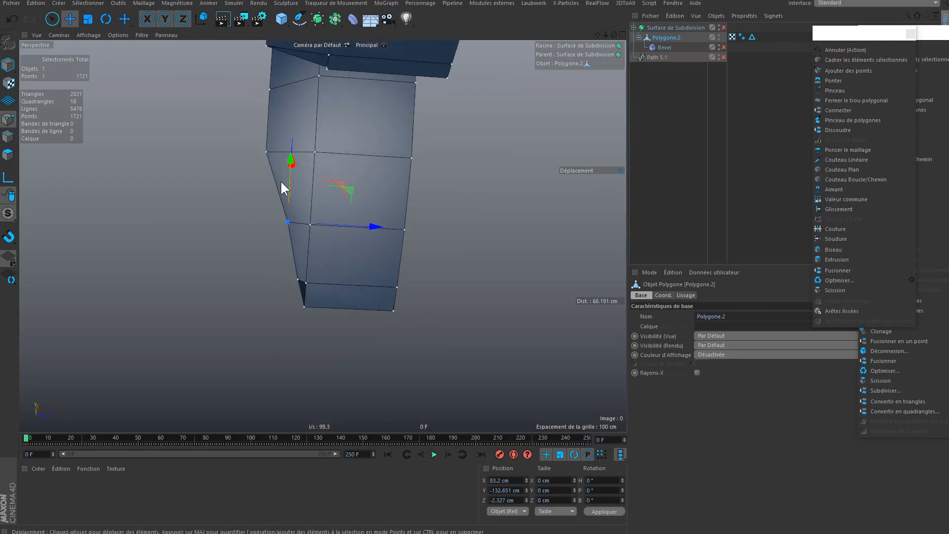
left_click(266, 150)
left_click_drag(341, 154, 354, 156)
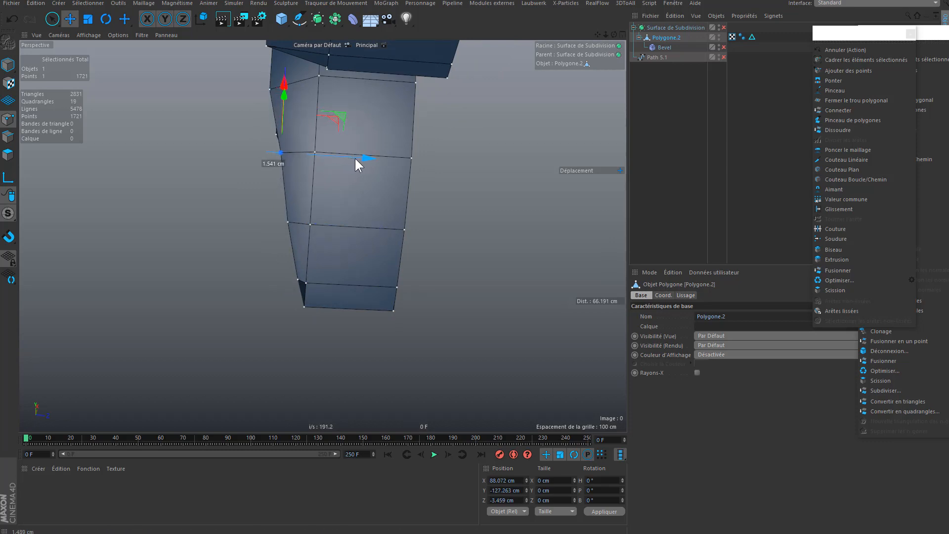
Step: Re-enable the Bevel deformer and subdivision surface to check the S's lower tip and the M's upper serif
middle_click_drag(321, 130, 389, 245, "alt")
left_click_drag(389, 247, 322, 195, "alt")
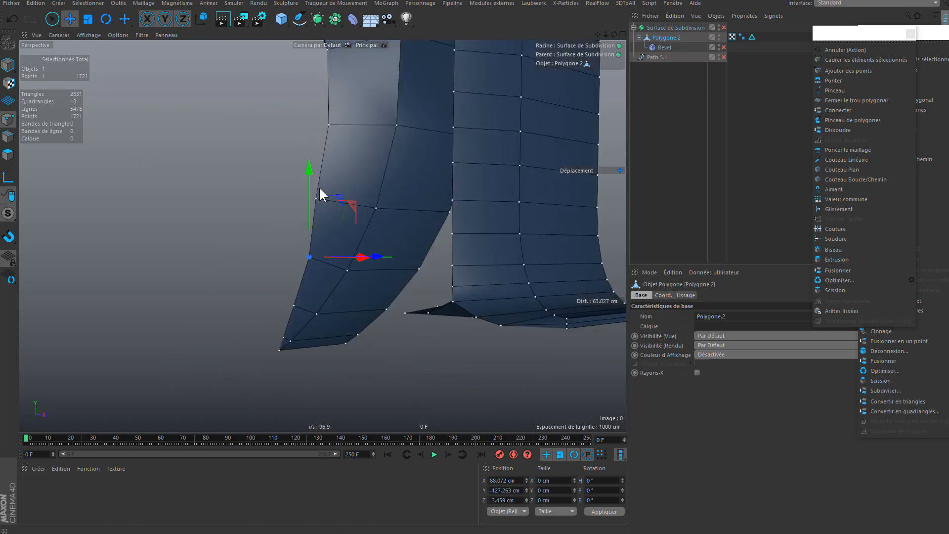
left_click_drag(388, 204, 340, 207, "alt")
left_click(723, 47)
left_click(728, 28)
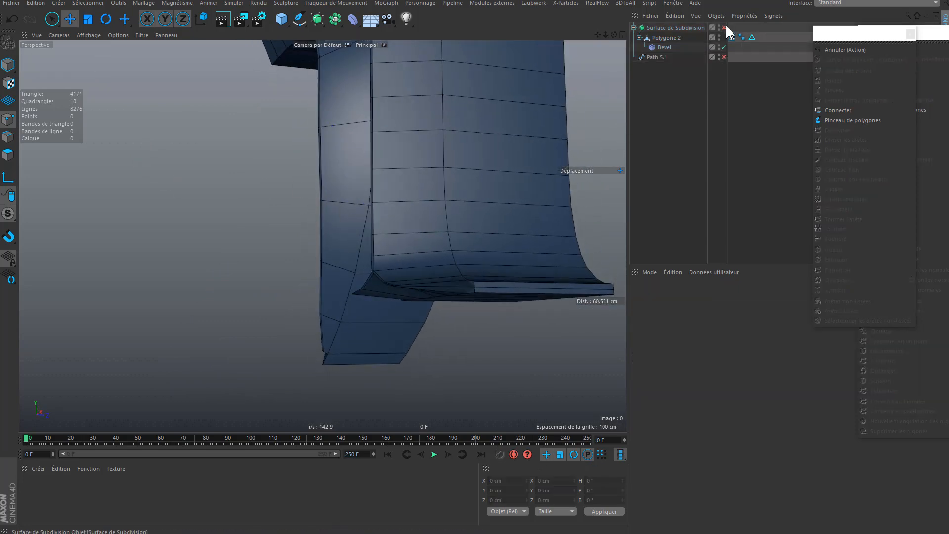
left_click(723, 27)
mouse_move(327, 252)
left_mouse_down("alt")
mouse_move(316, 260)
mouse_move(376, 248)
mouse_move(336, 259)
mouse_move(565, 320)
mouse_move(384, 260)
mouse_move(387, 293)
mouse_move(513, 248)
left_mouse_up("alt")
mouse_move(431, 265)
left_mouse_down("alt")
mouse_move(424, 229)
mouse_move(461, 206)
mouse_move(445, 239)
mouse_move(515, 297)
left_mouse_up("alt")
right_click_drag(514, 295, 577, 271, "alt")
middle_click_drag(577, 271, 364, 219, "alt")
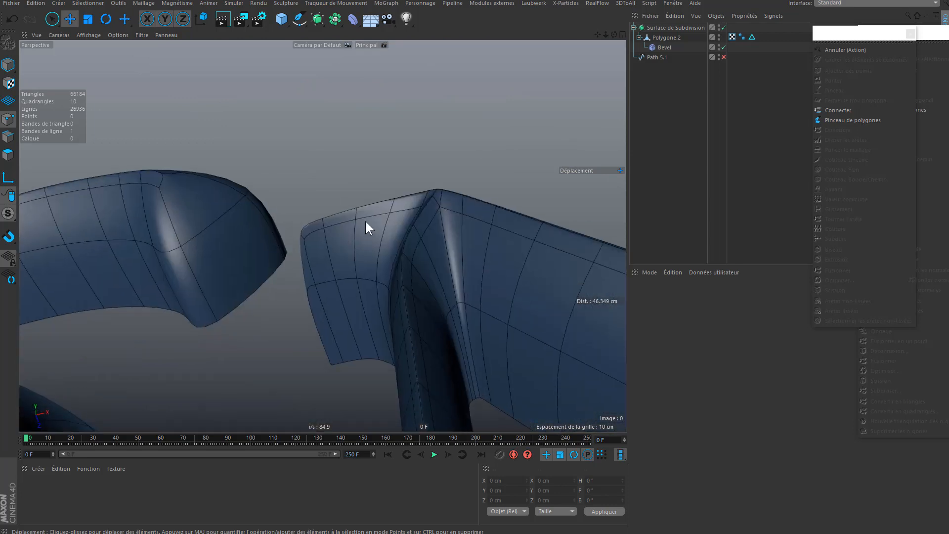
Step: Disable the bevel and smoothing again and taper the M's upper-left serif by pushing its front points back progressively along Z
left_click_drag(723, 47, 723, 27)
left_click_drag(346, 276, 409, 263, "alt")
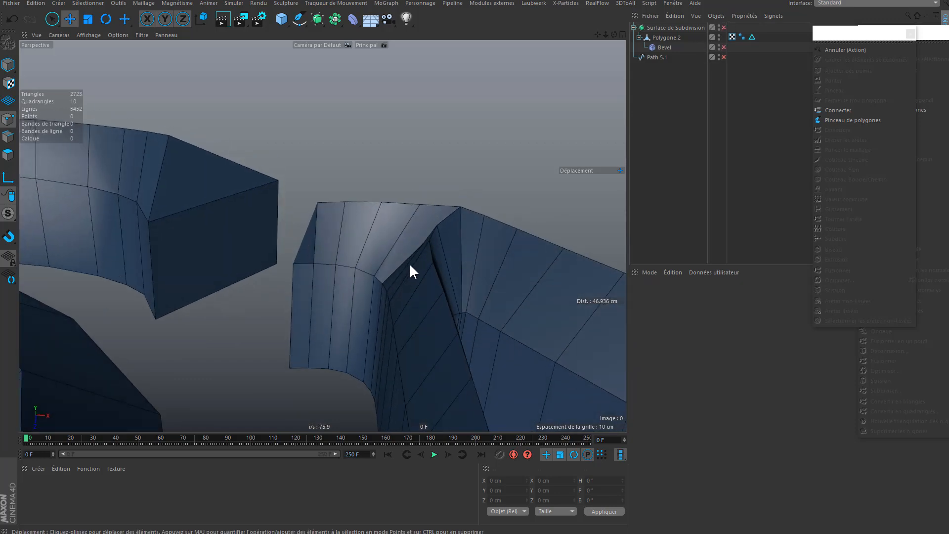
left_click(653, 38)
left_click(319, 199)
left_click_drag(327, 204, 382, 228, "alt")
left_click_drag(296, 267, 298, 301)
left_click(354, 209)
left_click_drag(332, 260, 311, 289)
left_click(388, 220)
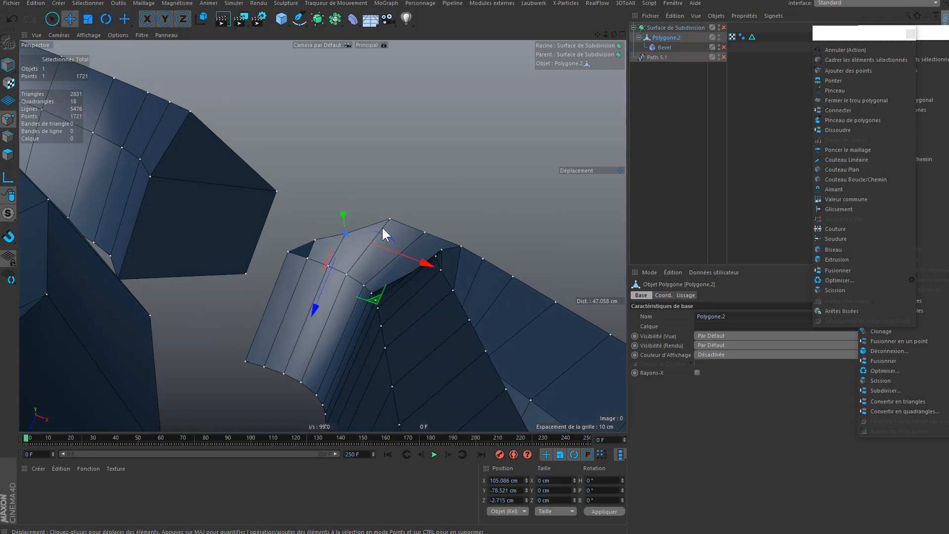
left_click_drag(363, 274, 356, 286)
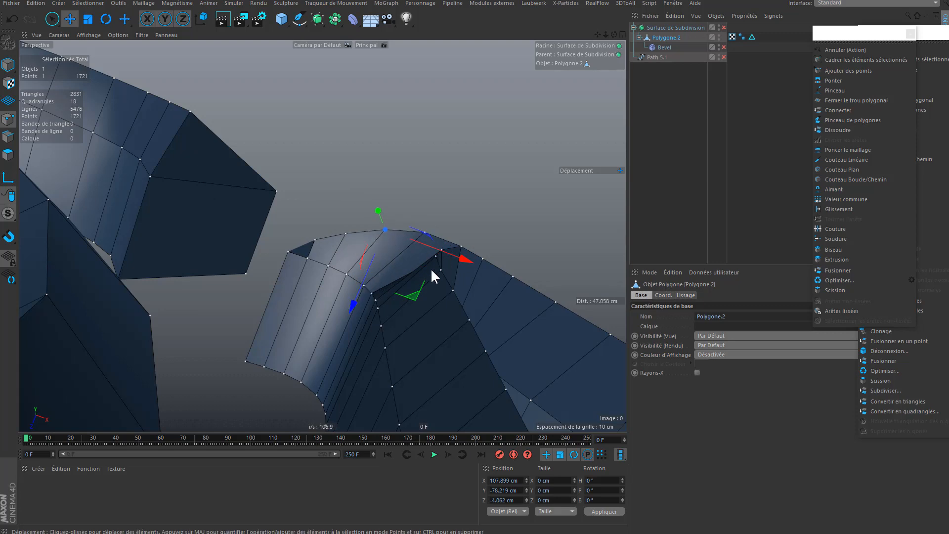
Step: Push back the two outer-left front points of the M's left foot along Z, the inner one to about -4.1 cm
scroll(431, 268, "down", 5)
left_click_drag(368, 309, 354, 173, "alt")
left_click_drag(275, 410, 281, 378, "alt")
middle_click_drag(281, 378, 323, 292, "alt")
scroll(323, 291, "up", 4)
left_click_drag(323, 291, 363, 220, "alt")
left_click(256, 290)
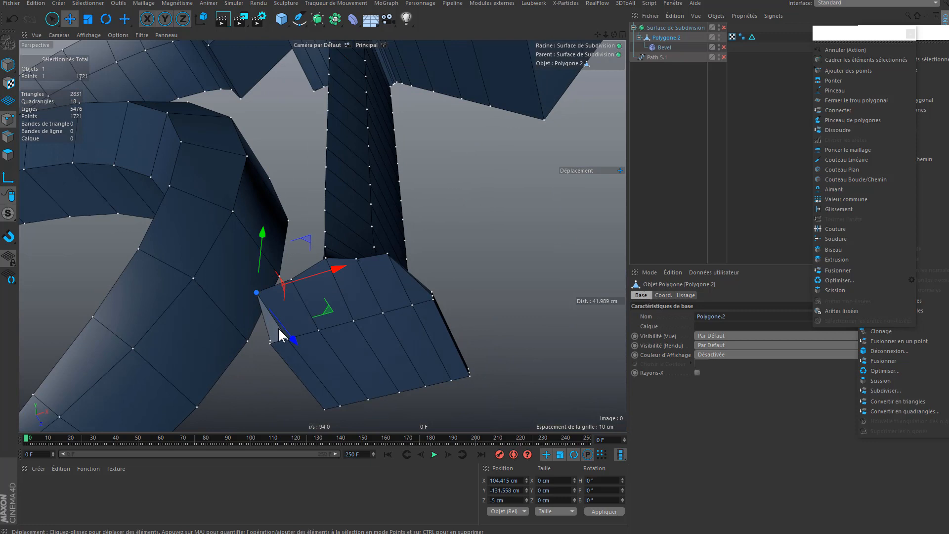
left_click_drag(294, 354, 295, 269, "alt")
left_click(300, 264)
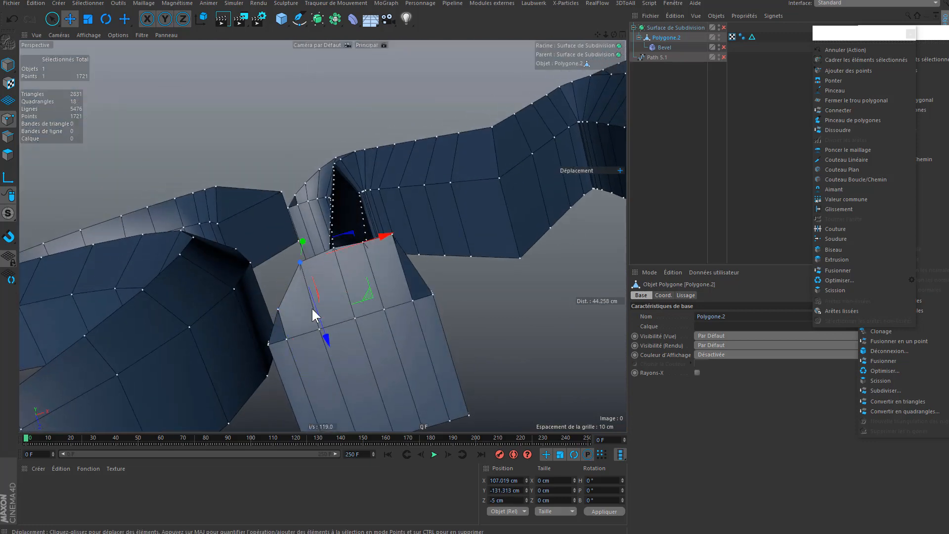
left_click_drag(323, 328, 330, 340)
left_click_drag(374, 296, 436, 271, "alt")
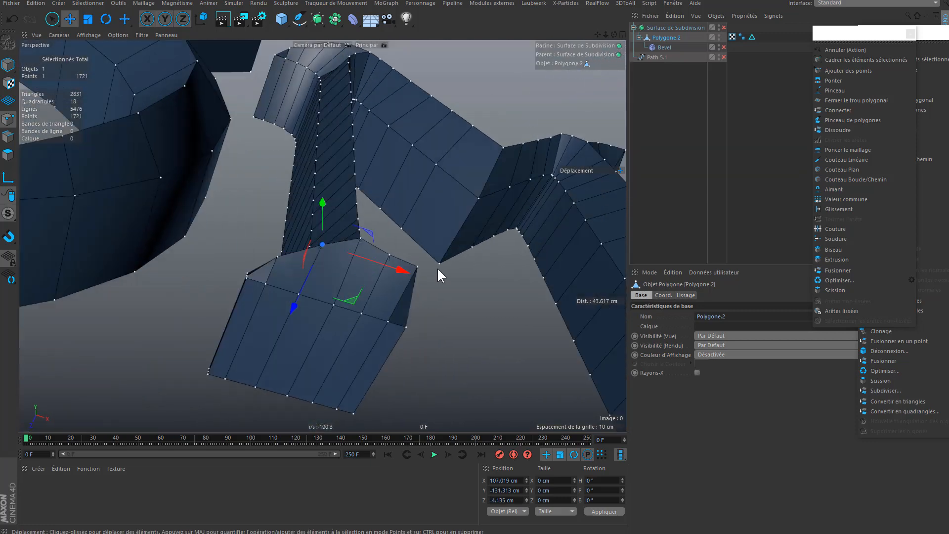
Step: Push back the two outer-right front points of the M's left foot along Z to taper that end
left_click(413, 269)
left_click_drag(394, 324, 371, 341)
left_click(385, 267)
left_click_drag(364, 306, 285, 245)
Step: Taper both ends of the M's right foot by pushing its outer front points back along Z
left_click_drag(333, 201, 408, 267)
left_click(331, 166)
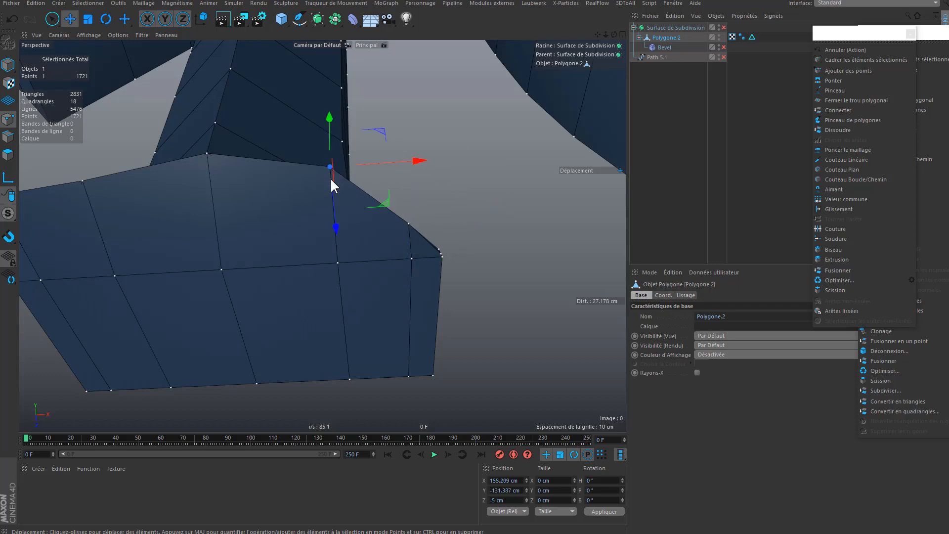
left_click_drag(332, 200, 357, 203)
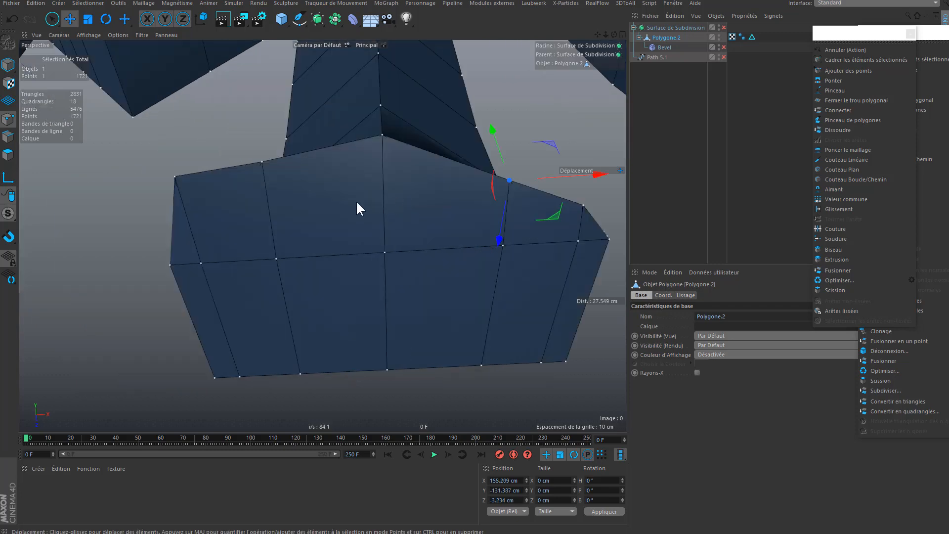
left_click(259, 167)
left_click_drag(265, 194, 283, 233)
left_click(177, 186)
left_click_drag(189, 211, 348, 222)
mouse_move(347, 221)
right_mouse_down("alt")
mouse_move(326, 256)
mouse_move(345, 229)
right_mouse_up("alt")
Step: Taper the O's upper-left serif by pushing its front points back along Z
left_click_drag(303, 241, 278, 118)
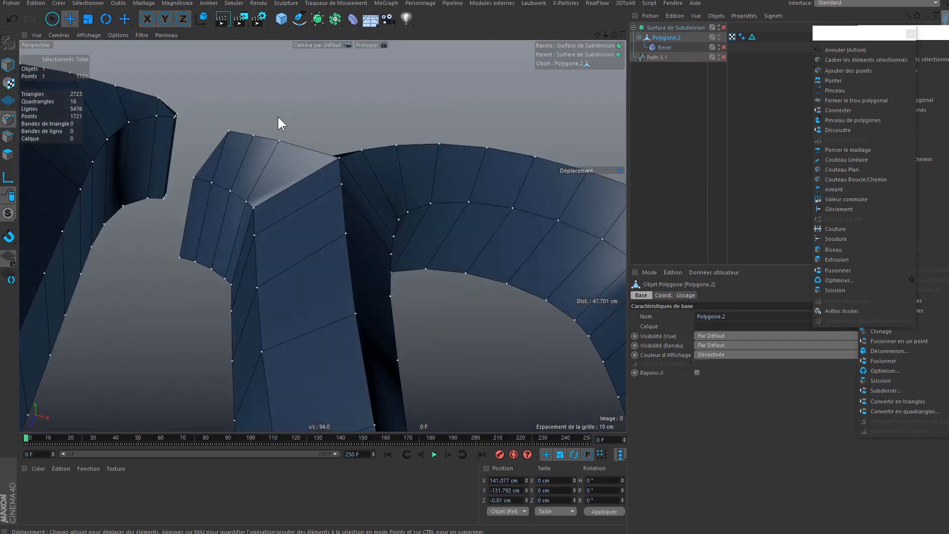
left_click_drag(227, 134, 256, 205)
left_click(252, 135)
right_click_drag(259, 203, 223, 252, "alt")
Step: Taper the O's upper-right serif by pushing its front points back, the inner two to about Z -3.2 and -4.4 cm
middle_click_drag(341, 195, 115, 146, "alt")
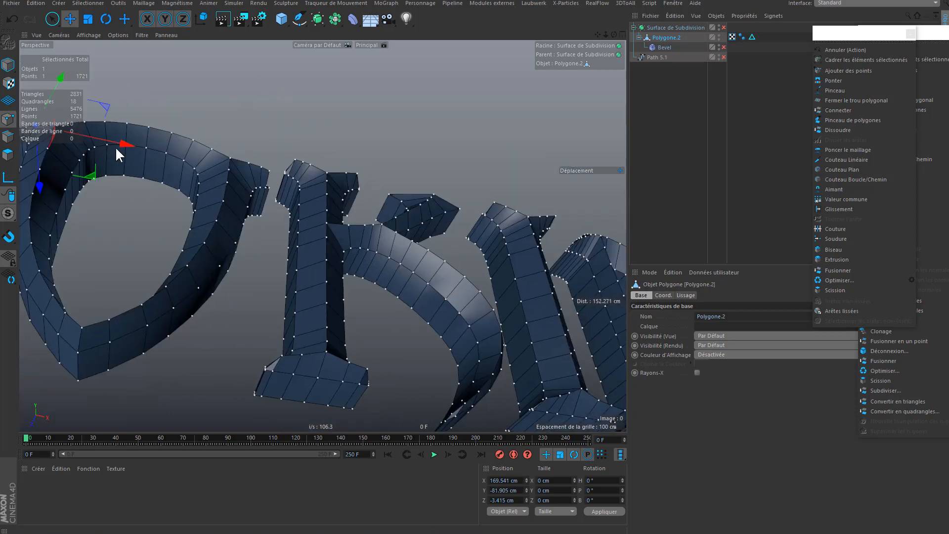
left_click_drag(193, 193, 283, 164, "alt")
right_click_drag(283, 163, 506, 114, "alt")
left_click(614, 108)
middle_click_drag(405, 110, 158, 67, "alt")
left_click_drag(281, 81, 334, 60, "alt")
left_click_drag(321, 109, 296, 187)
middle_click_drag(260, 128, 334, 167, "alt")
left_click(378, 99)
left_click_drag(400, 215, 337, 200, "alt")
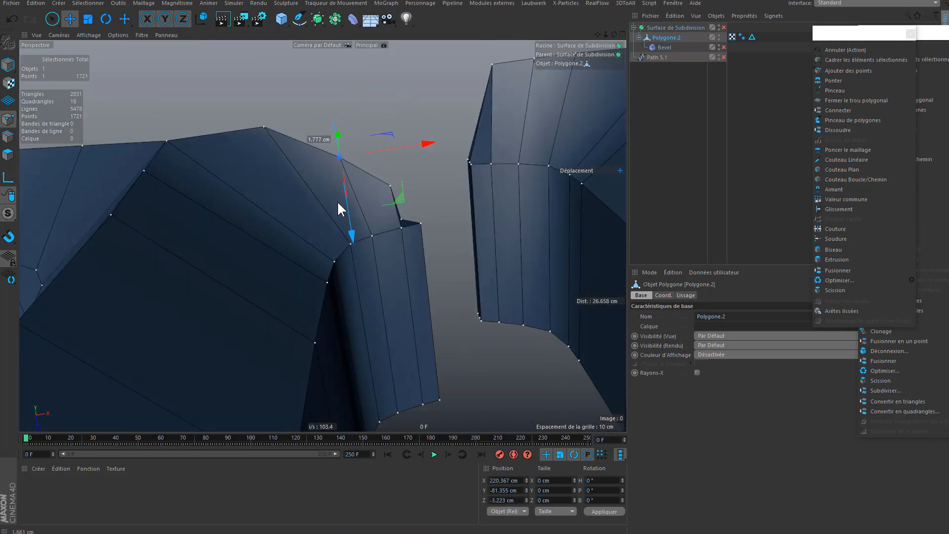
left_click(266, 132)
left_click_drag(270, 157, 272, 171)
right_click_drag(273, 184, 205, 253, "alt")
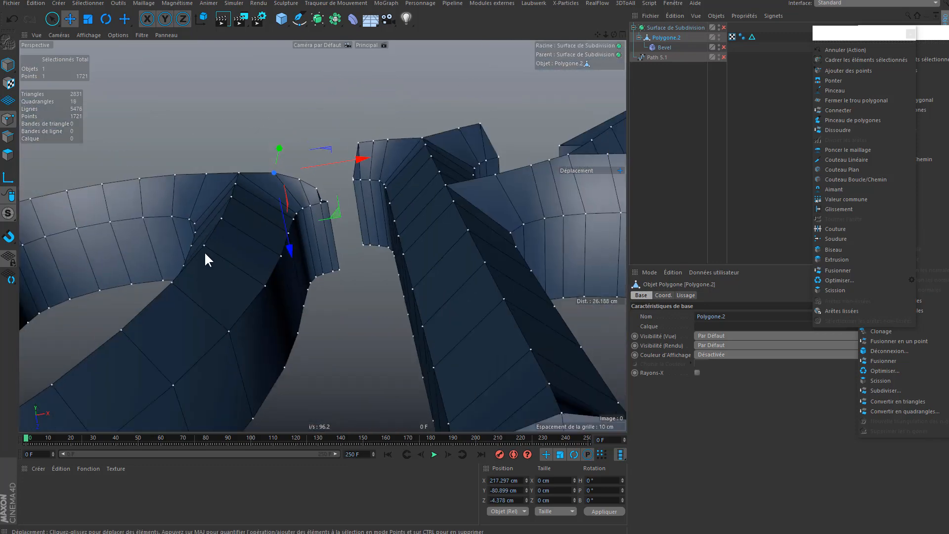
Step: Taper the upper-left serif of the K's stem by pushing its front points back along Z
left_click(358, 144)
left_click_drag(361, 179, 509, 163)
left_click(373, 141)
scroll(376, 147, "up", 1)
left_click(389, 139)
Step: Taper the upper-right serif of the K's stem, pushing the inner front point back to about Z -2.7 cm
left_click(462, 93)
left_click(428, 115)
left_click_drag(447, 140, 459, 166)
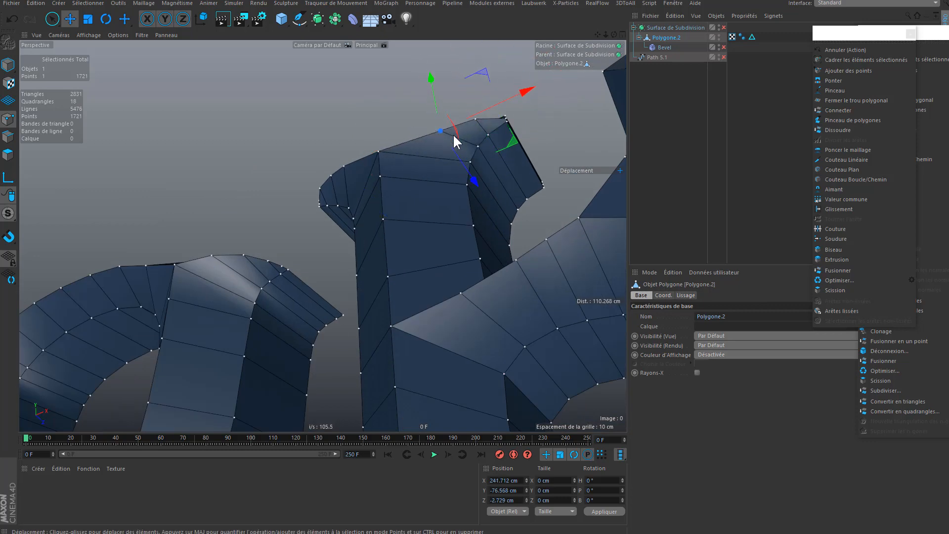
scroll(453, 135, "down", 3)
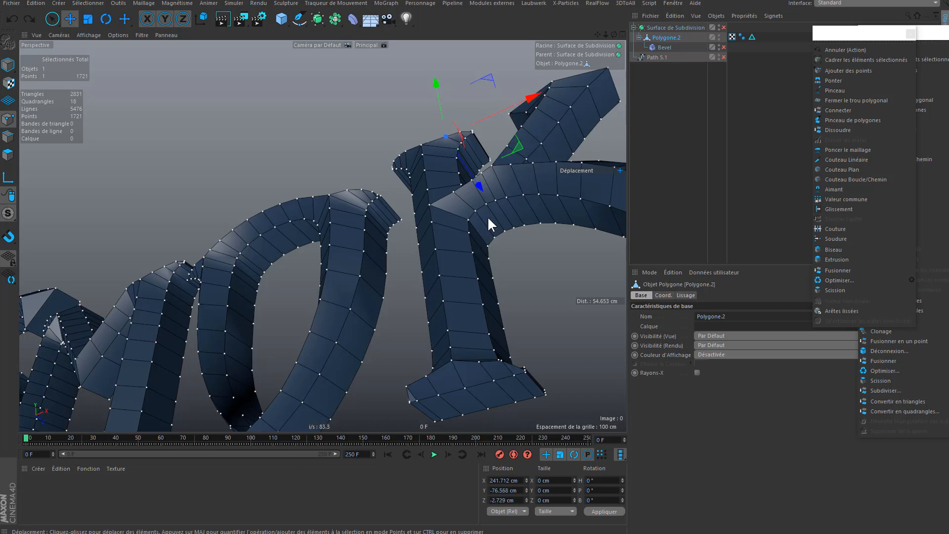
left_click_drag(478, 182, 477, 179)
Step: Try to taper both ends of the foot of the K's stem by pushing its outer front points back
left_click_drag(396, 415, 350, 313, "alt")
left_click(328, 361)
left_click(335, 231)
left_click_drag(361, 275, 354, 227)
left_click(317, 257)
left_click_drag(341, 300, 472, 233, "alt")
left_click(444, 193)
left_click_drag(432, 257, 336, 247)
left_click(416, 189)
Step: Undo the last point moves on the foot of the K's stem
key("ctrl+z")
key("ctrl+z")
key("ctrl+z")
key("ctrl+z")
key("ctrl+z")
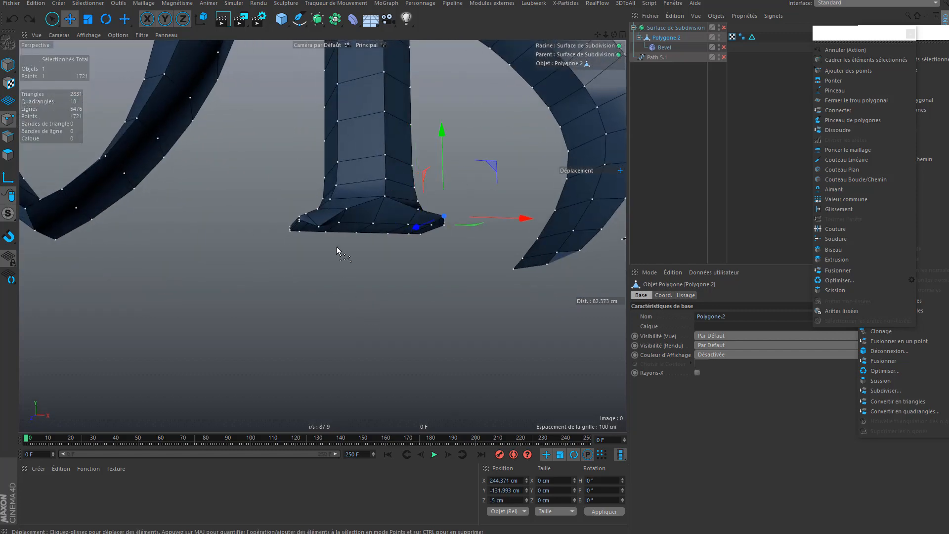
key("ctrl+z")
key("ctrl+z")
key("ctrl+z")
Step: Taper both ends of the foot of the K's stem by pushing its outer front points back along Z
left_click_drag(329, 245, 325, 285, "alt")
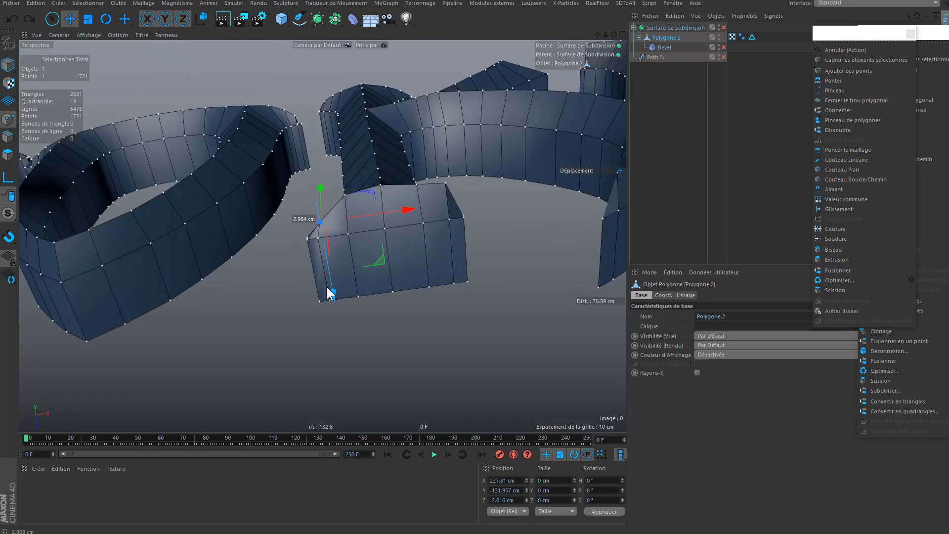
left_click(346, 197)
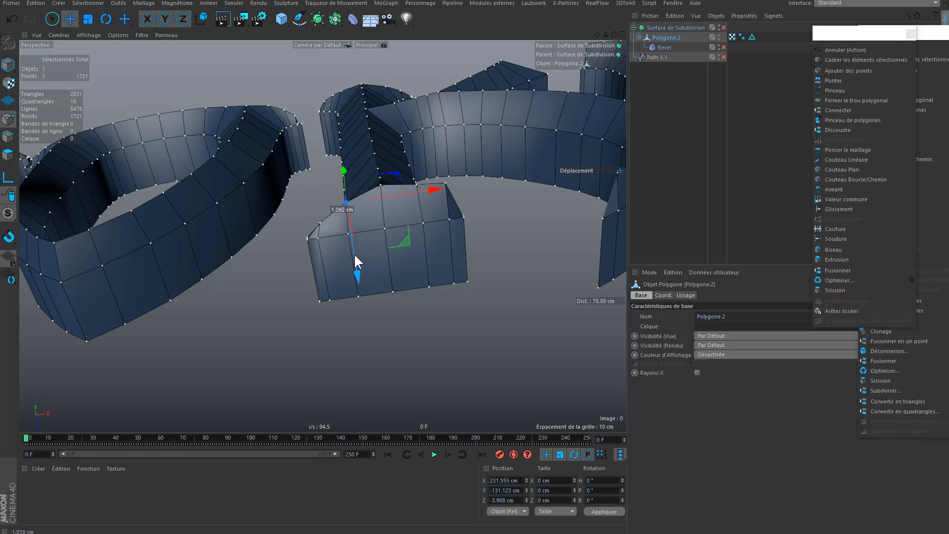
left_click_drag(436, 224, 477, 197, "alt")
left_click(470, 192)
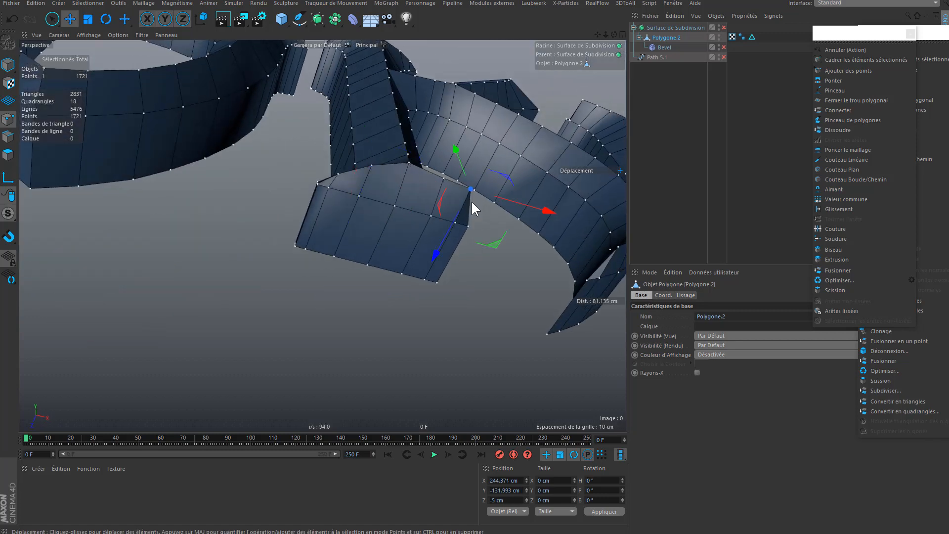
left_click_drag(440, 244, 430, 257)
Step: Taper the end of the K's curved leg by pushing the front points around its tip back along Z
middle_click_drag(583, 253, 393, 243, "alt")
left_click_drag(394, 244, 341, 203, "alt")
left_click(435, 288)
left_click_drag(406, 270, 388, 256)
left_click(456, 258)
left_click_drag(425, 239, 298, 210)
left_click(437, 328)
right_click_drag(298, 210, 307, 222, "alt")
left_click(307, 224)
left_click(433, 227)
left_click_drag(417, 246, 371, 233)
left_click(493, 201)
left_click_drag(492, 201, 443, 297, "alt")
right_click_drag(443, 297, 396, 279, "alt")
left_click_drag(396, 279, 542, 225, "alt")
left_click_drag(542, 225, 571, 234)
left_click(435, 250)
left_click_drag(434, 248, 499, 162, "alt")
right_click_drag(499, 161, 536, 195, "alt")
Step: Taper both ends of the I's foot by pushing matching pairs of front points back along Z
left_click(538, 199)
left_click(273, 197, "shift")
mouse_move(394, 238)
left_mouse_down()
mouse_move(392, 267)
mouse_move(394, 249)
left_mouse_up()
left_click_drag(394, 277, 392, 286)
left_click(487, 177)
left_click(320, 178, "shift")
left_click_drag(401, 225, 408, 218)
left_click(442, 173)
left_click(358, 174, "shift")
Step: Taper the N's left foot by pushing matching pairs of front points back, the innermost pair to about Z -3.9 cm
right_click_drag(320, 215, 266, 215, "alt")
left_click_drag(366, 217, 414, 236, "alt")
middle_click_drag(414, 236, 297, 230, "alt")
right_click_drag(297, 230, 385, 217, "alt")
left_click(413, 212)
left_click(275, 218, "shift")
left_click_drag(345, 277, 348, 319)
left_click(387, 212)
left_click(295, 217, "shift")
mouse_move(338, 250)
left_mouse_down()
mouse_move(338, 268)
mouse_move(340, 259)
left_mouse_up()
left_click(363, 209)
left_click(316, 212, "shift")
left_click_drag(340, 259, 377, 247, "alt")
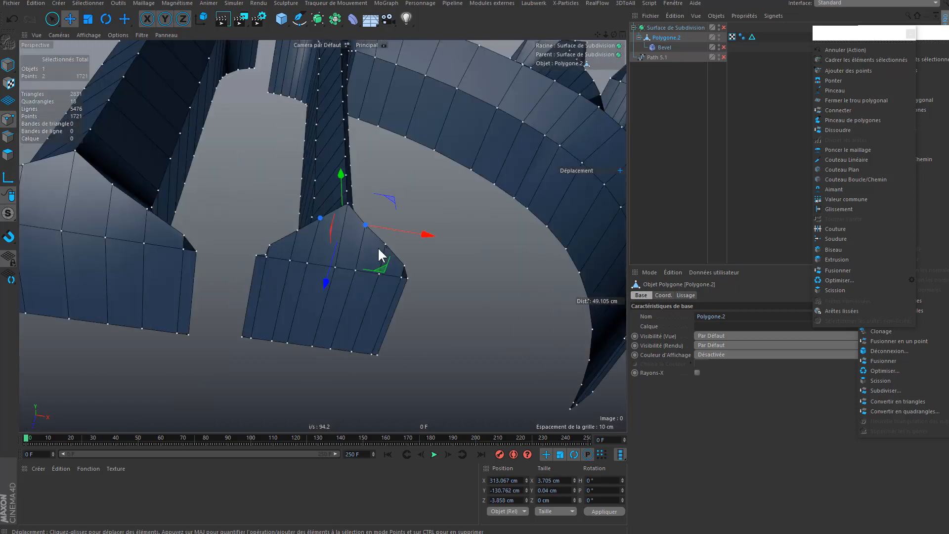
Step: Taper the N's upper-left serif by pushing its front points back, the inner one to about Z -3.8 cm
middle_click_drag(378, 247, 317, 396, "alt")
left_click(237, 118)
left_click_drag(231, 161, 236, 210)
left_click(245, 116)
left_click(269, 117)
left_click_drag(263, 161, 256, 210)
left_click(295, 119)
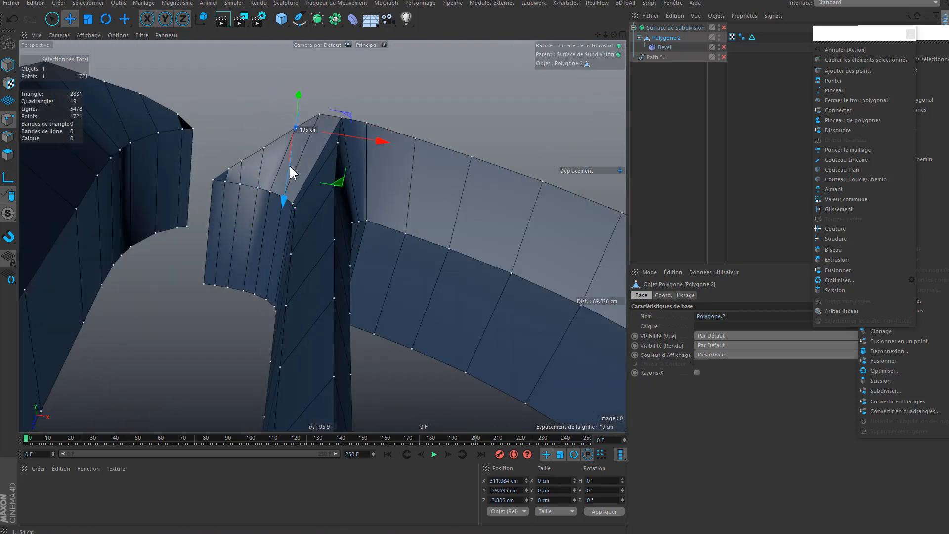
Step: Taper the lower tail of the N's right stroke, pushing its front points back one by one, the last to about Z -4.7 cm
middle_click_drag(544, 257, 340, 177, "alt")
left_click_drag(340, 175, 372, 201, "alt")
left_click(347, 217)
left_click_drag(402, 232, 410, 235)
mouse_move(380, 208)
left_mouse_down("alt")
mouse_move(327, 152)
mouse_move(368, 195)
left_mouse_up("alt")
left_click(341, 186)
left_click_drag(394, 201, 344, 150)
middle_click_drag(344, 150, 296, 220, "alt")
left_click(290, 136)
left_click_drag(352, 150, 364, 153)
middle_click_drag(364, 153, 349, 205, "alt")
left_click_drag(349, 205, 295, 293, "alt")
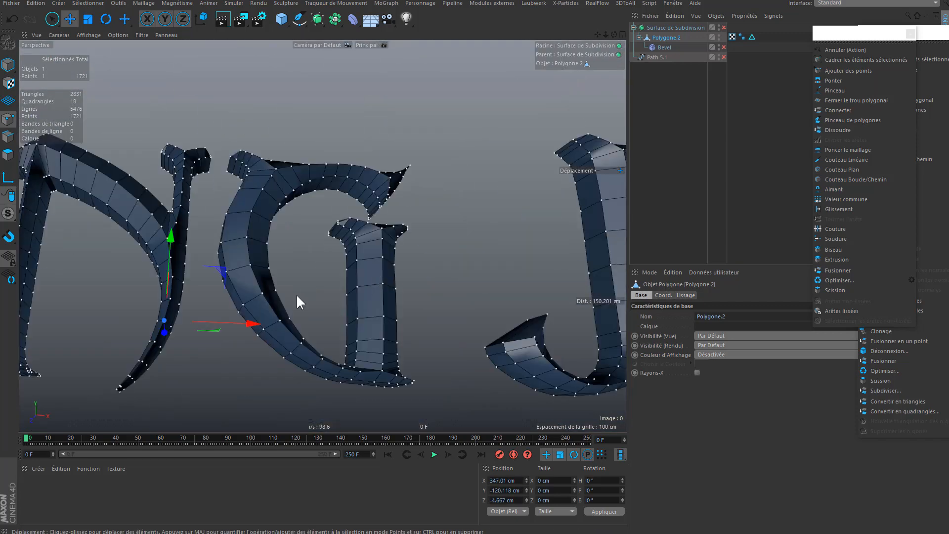
Step: Taper the top serif of the N's right stroke by pushing the front point at each end back along Z
right_click_drag(296, 294, 356, 256, "alt")
left_click(317, 147)
left_click_drag(315, 186, 314, 207)
left_click(226, 145)
left_click_drag(224, 184, 223, 205)
mouse_move(296, 155)
left_mouse_down("alt")
mouse_move(235, 213)
mouse_move(297, 163)
left_mouse_up("alt")
Step: Taper the G's serif ends by pushing their front points back along Z
left_click(400, 127)
left_click_drag(422, 150, 403, 186, "alt")
left_click_drag(390, 154, 302, 191)
left_click(432, 117)
left_click(453, 137)
left_click(233, 114)
left_click(214, 162)
left_click(237, 115, "shift")
left_click(110, 216)
left_click_drag(112, 262, 110, 272)
left_click_drag(110, 271, 171, 217, "alt")
left_click(176, 199)
left_click_drag(163, 236, 277, 218)
left_click(224, 206)
left_click(379, 160)
left_click_drag(415, 222, 312, 257, "alt")
Step: Taper the G's lower-right spur by pushing its front points back, one of them to about Z -3 cm
left_click(301, 239)
left_click_drag(296, 280, 293, 299)
left_click_drag(293, 299, 375, 229, "alt")
left_click(305, 219)
left_click_drag(272, 242, 263, 246)
left_click(299, 248)
left_click_drag(270, 261, 207, 130)
Step: Taper the J's top serif by pushing matching pairs of front points back, the innermost pair to about Z -4.3 cm
middle_click_drag(519, 361, 351, 209, "alt")
left_click_drag(351, 210, 256, 314, "alt")
scroll(378, 246, "up", 5)
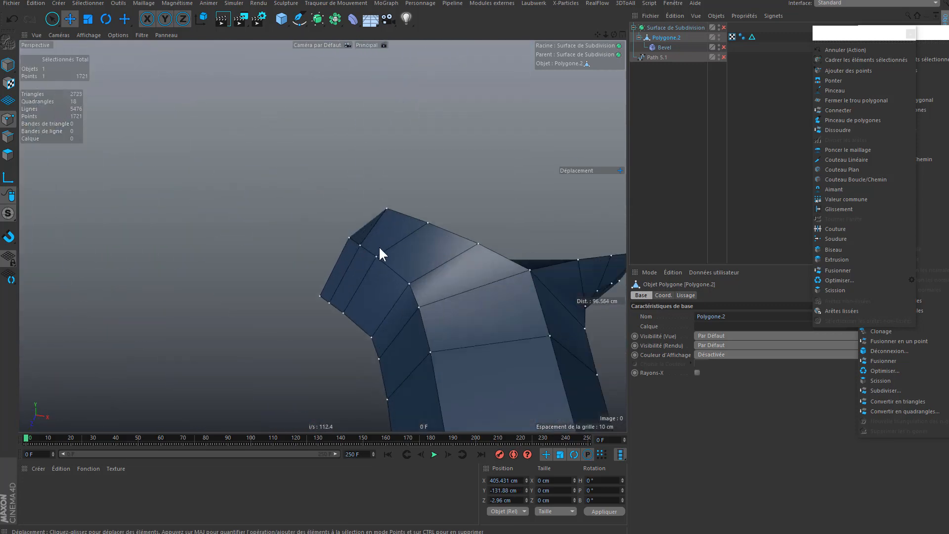
left_click_drag(378, 246, 316, 296, "alt")
left_click(119, 208)
left_click(407, 213, "shift")
left_click(366, 221)
mouse_move(266, 258)
left_mouse_down()
mouse_move(265, 275)
mouse_move(261, 262)
left_mouse_up()
left_click(159, 215, "shift")
left_click(323, 228)
left_click(209, 226, "shift")
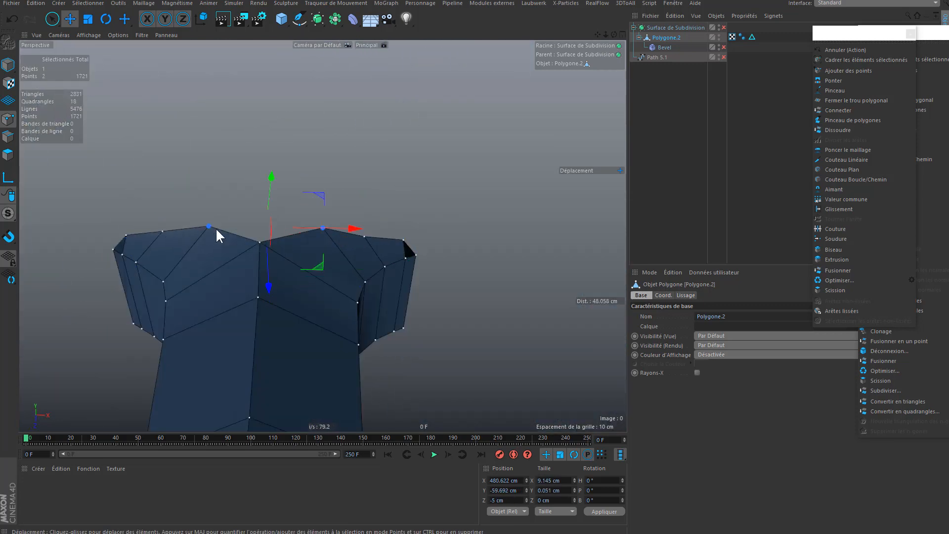
left_click_drag(216, 229, 277, 188, "alt")
left_click_drag(311, 213, 309, 222)
scroll(310, 215, "down", 8)
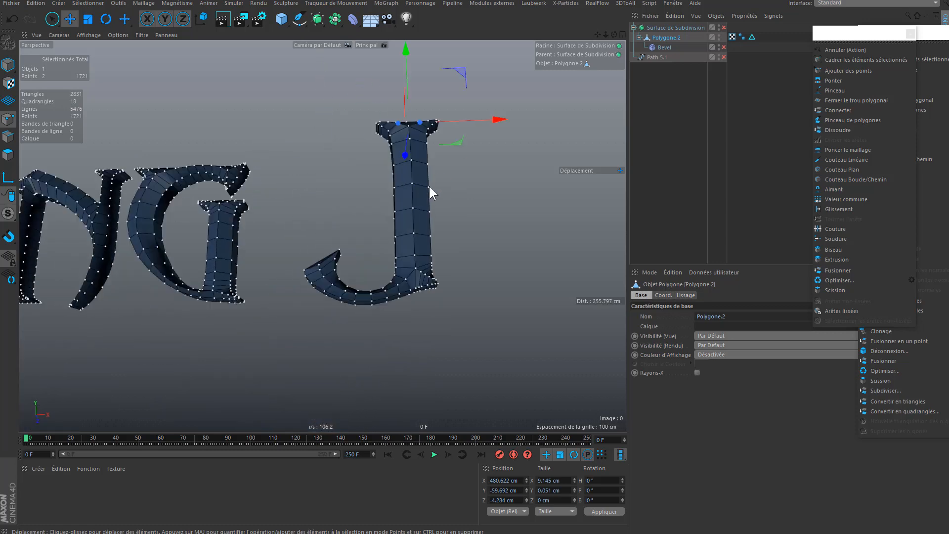
Step: Turn the Bevel deformer and subdivision surface back on and inspect the tapered ends of the letters
left_click_drag(338, 268, 328, 294, "alt")
left_click(723, 47)
left_click(707, 86)
left_click(724, 27)
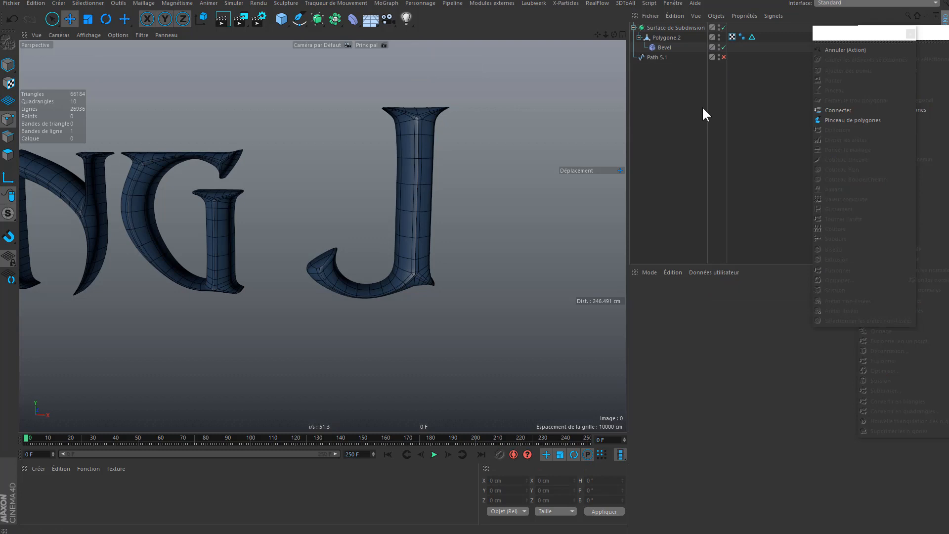
scroll(431, 115, "up", 4)
left_click_drag(431, 114, 381, 90, "alt")
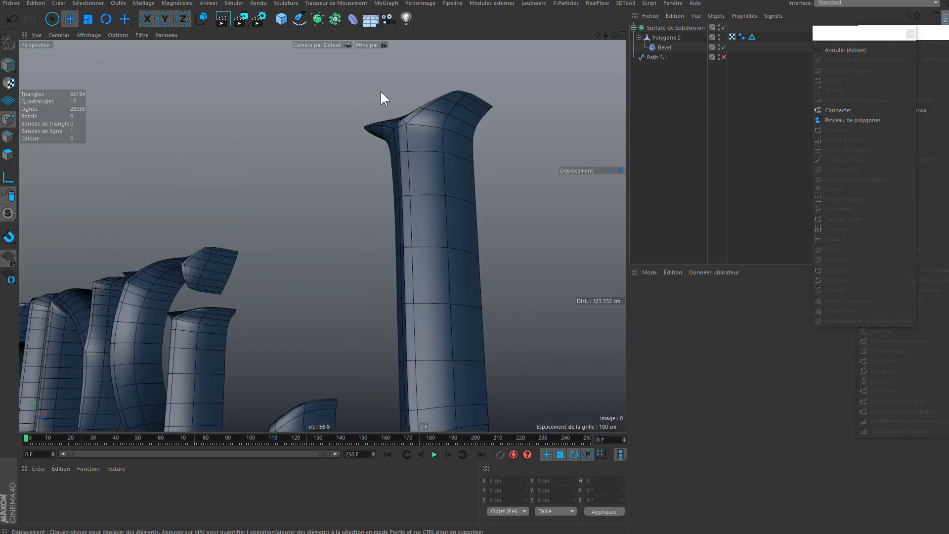
middle_click_drag(200, 253, 345, 212, "alt")
left_click_drag(347, 216, 295, 221, "alt")
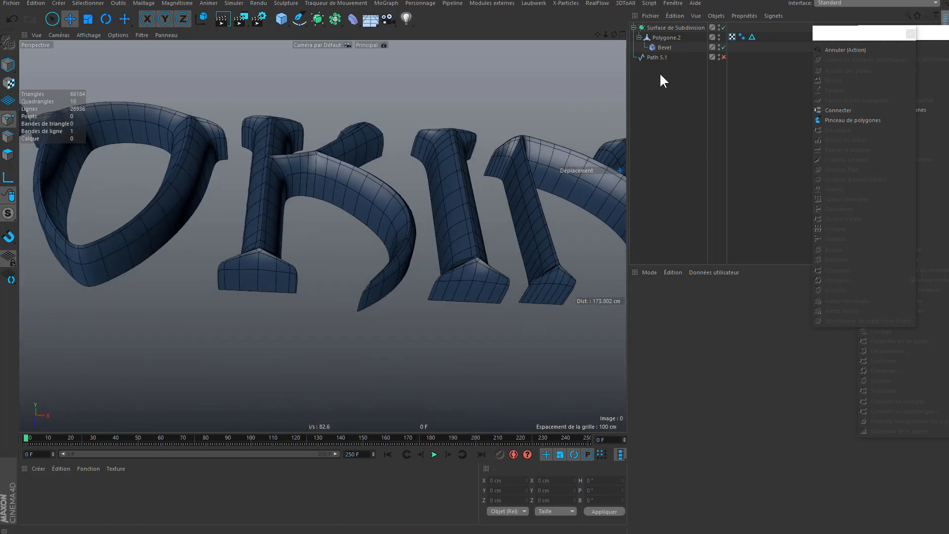
Step: Restore the Biseau edge selection and turn off subdivision and the Bevel to examine the O's edges
double_click(750, 37)
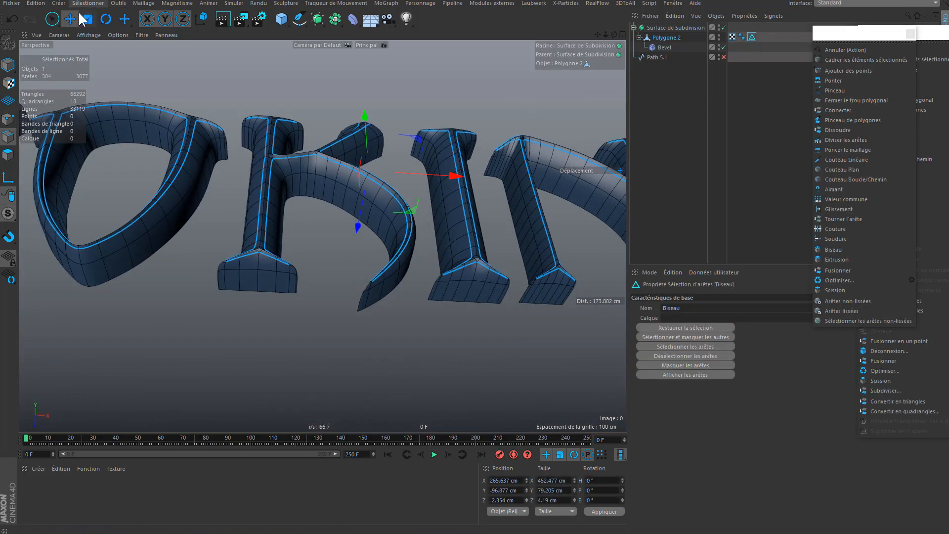
key("e")
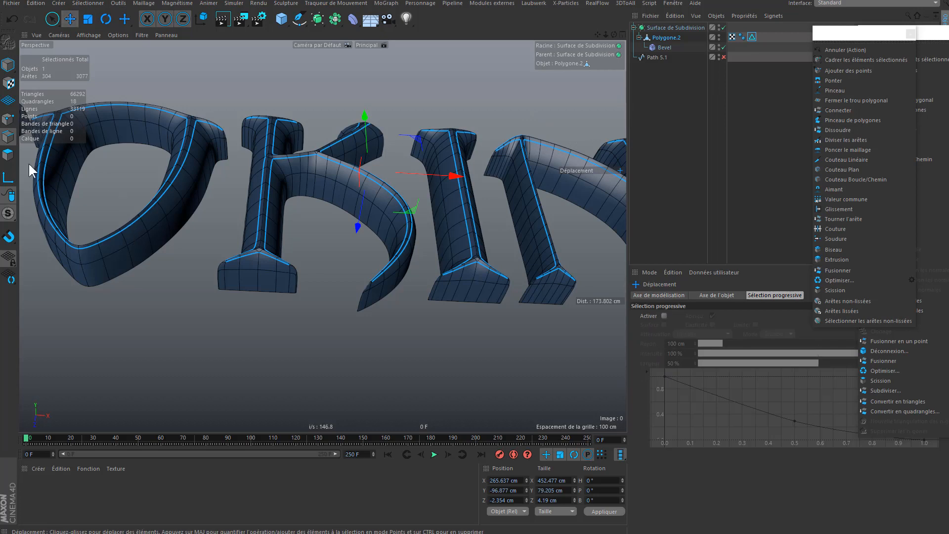
left_click(723, 27)
left_click(723, 47)
middle_click_drag(137, 238, 360, 271, "alt")
left_click_drag(360, 272, 482, 265, "alt")
middle_click_drag(481, 265, 419, 245, "alt")
left_click_drag(419, 246, 427, 237, "alt")
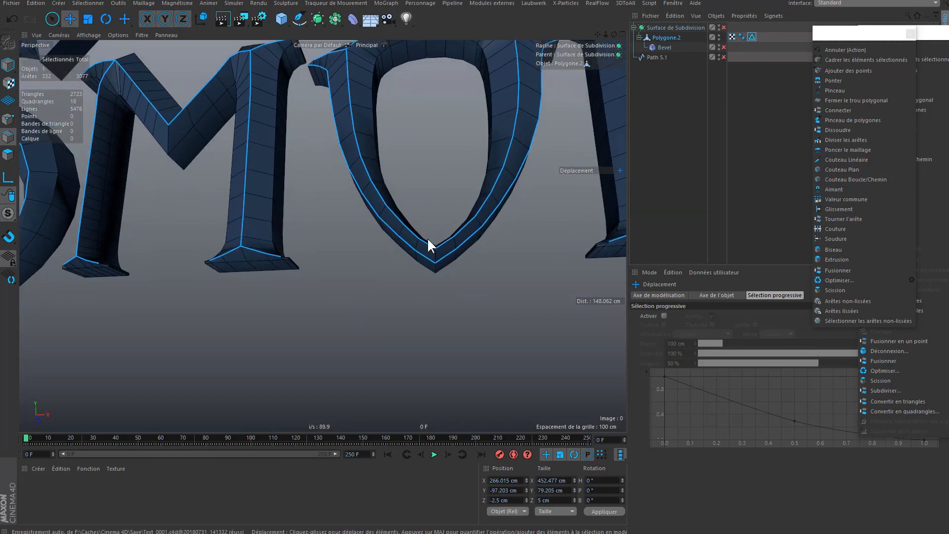
Step: Turn subdivision and the Bevel back on and examine the smoothed lower tip of the O
left_click_drag(407, 202, 356, 159, "alt")
left_click_drag(346, 190, 378, 237, "alt")
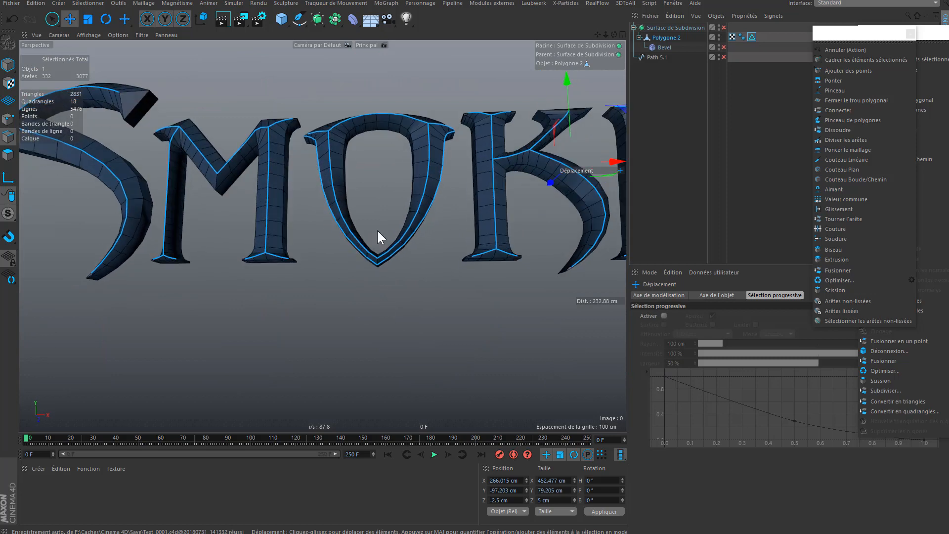
scroll(370, 259, "up", 3)
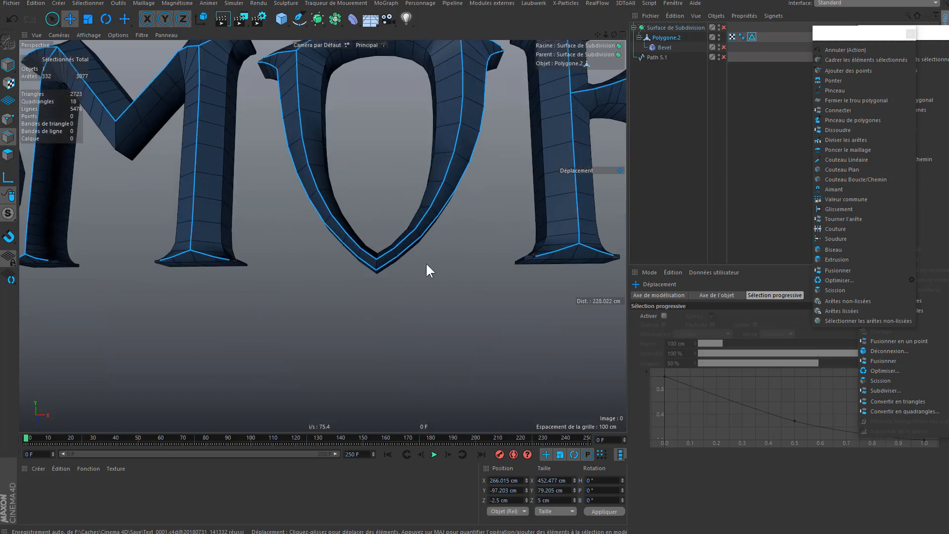
left_click(723, 27)
left_click(723, 46)
scroll(394, 269, "up", 5)
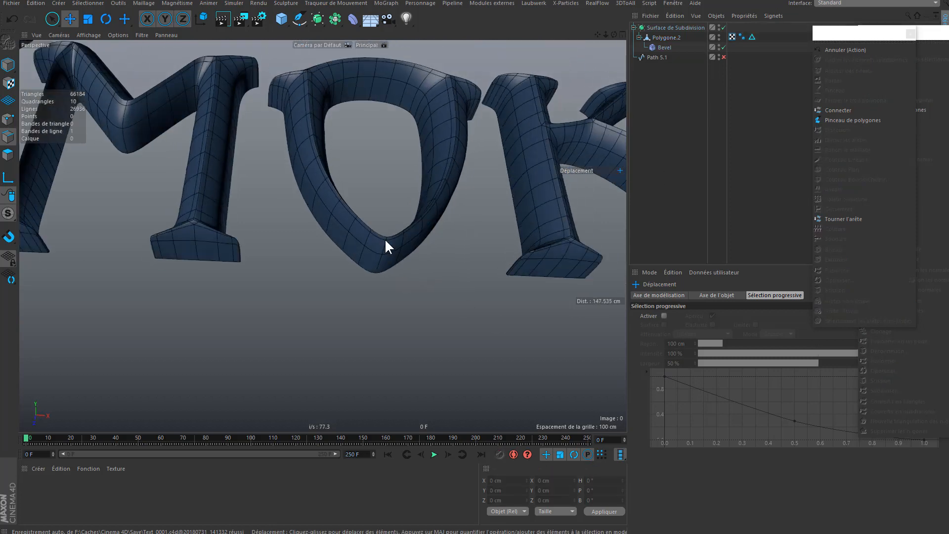
left_click_drag(398, 240, 486, 201, "alt")
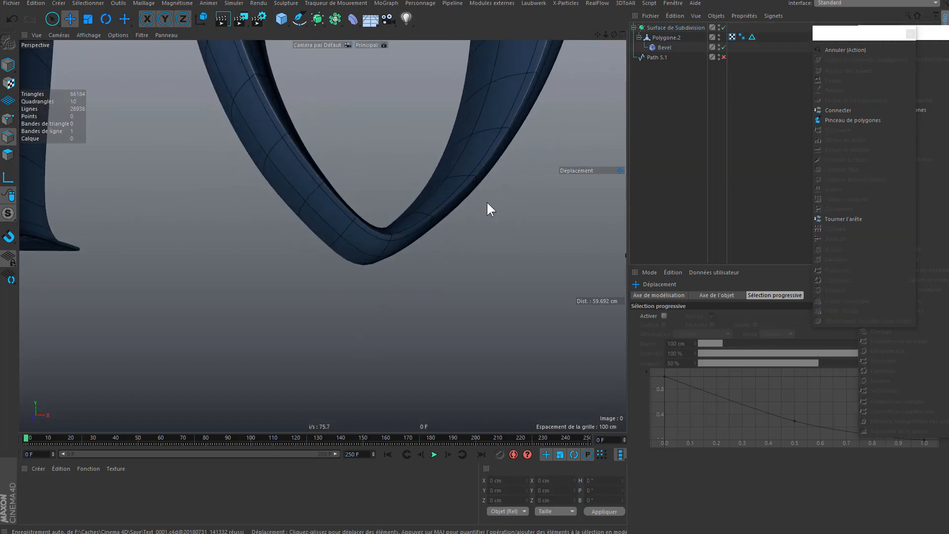
Step: Add the edge loop crossing the O's lower tip to the Biseau edge selection and store it
double_click(750, 37)
left_click(723, 46)
left_click(723, 27)
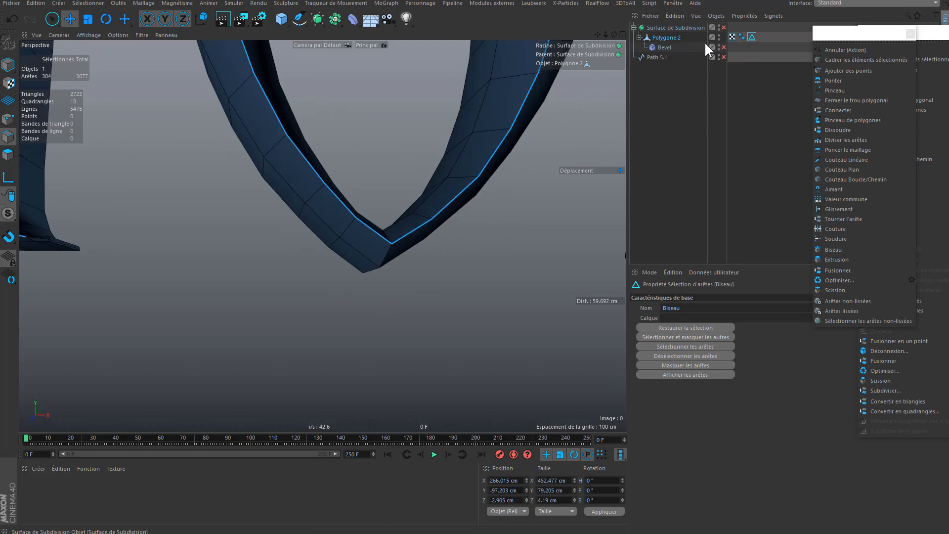
left_click(386, 250, "shift")
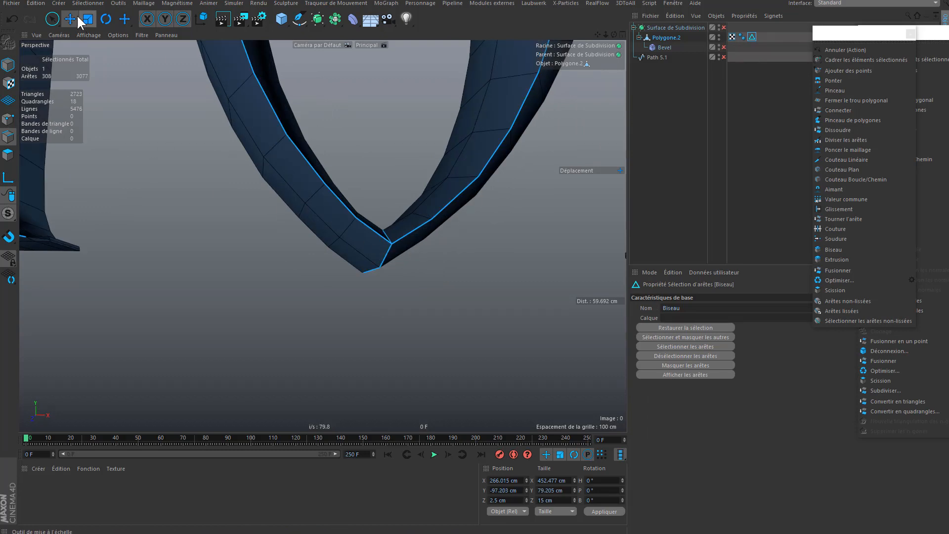
left_click(88, 3)
left_click(103, 252)
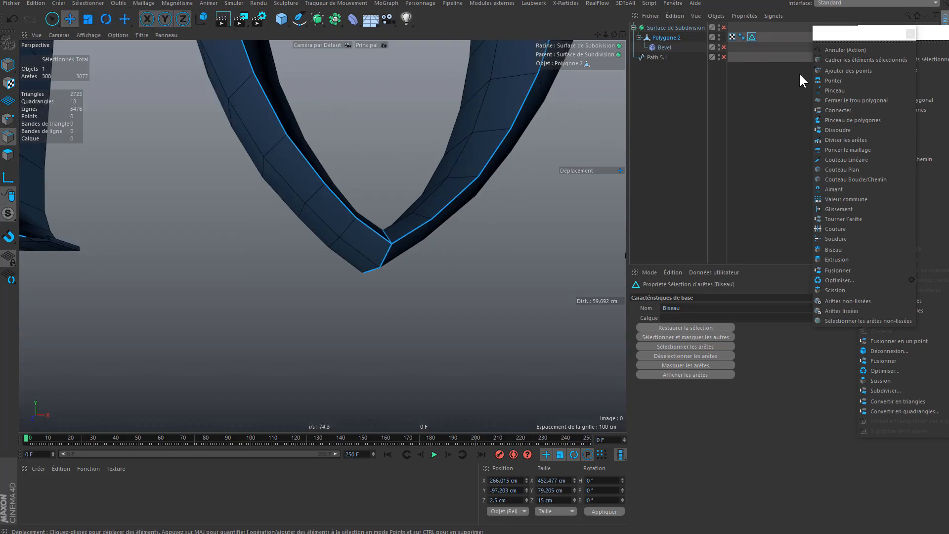
Step: Turn on the Bevel and subdivision to check the sharpened lower tip of the O
left_click(722, 46)
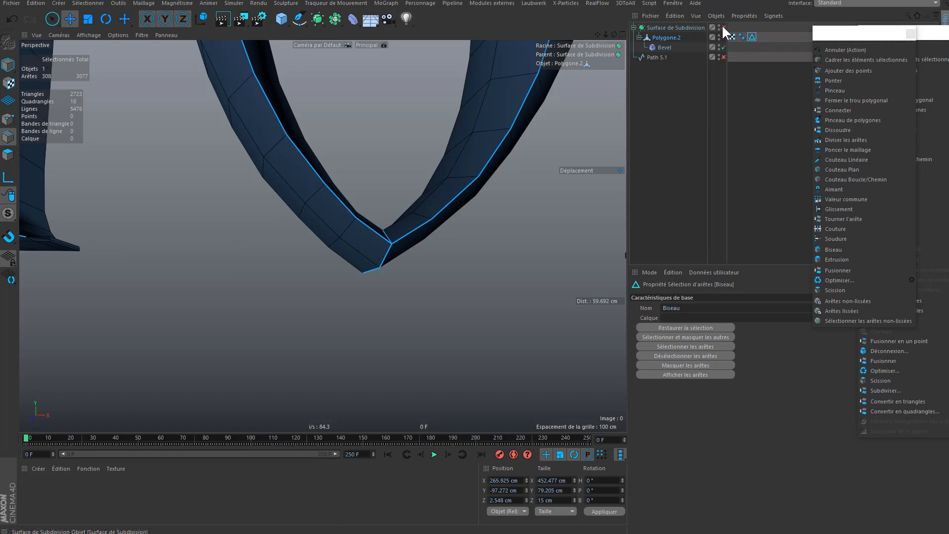
left_click(723, 27)
left_click(713, 136)
left_click_drag(372, 248, 391, 213, "alt")
scroll(420, 183, "down", 5)
Step: Restore the Biseau edge selection on the unsmoothed mesh and add the O's contour edge loops
left_click(723, 46)
left_click(723, 28)
double_click(752, 37)
left_click_drag(400, 163, 280, 307, "alt")
double_click(271, 304, "shift")
left_click_drag(286, 269, 624, 192, "alt")
scroll(281, 208, "up", 2)
double_click(271, 197, "shift")
Step: Extend the edge selection with the O's contour loop and the contour loops around the K's stem and arms
double_click(500, 196, "shift")
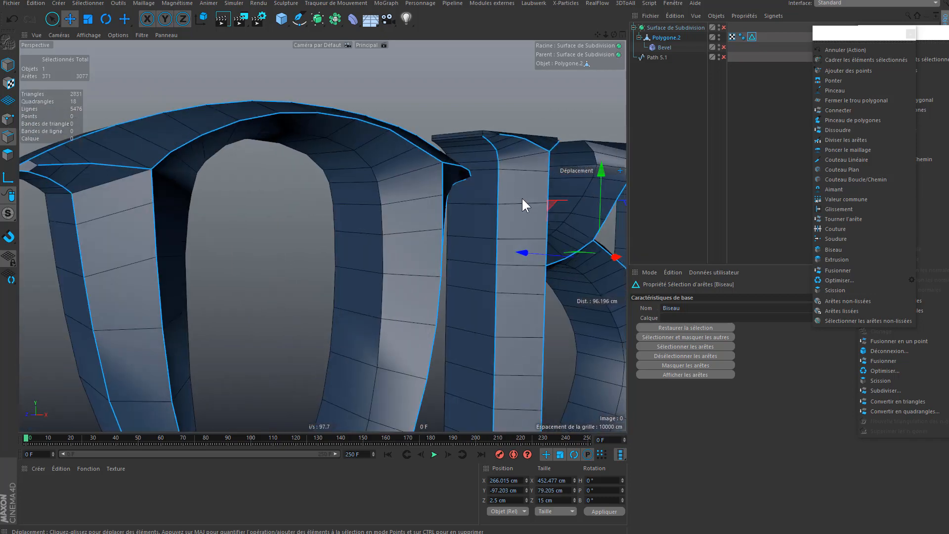
left_click_drag(522, 199, 509, 182, "alt")
left_click_drag(502, 158, 576, 141, "alt")
right_click_drag(576, 141, 535, 108, "alt")
left_click_drag(517, 103, 342, 114, "alt")
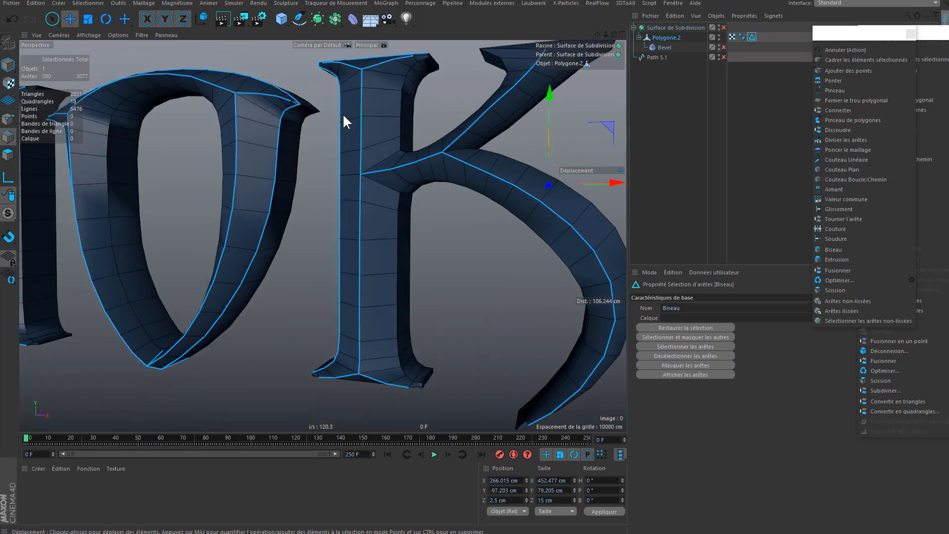
double_click(401, 129, "shift")
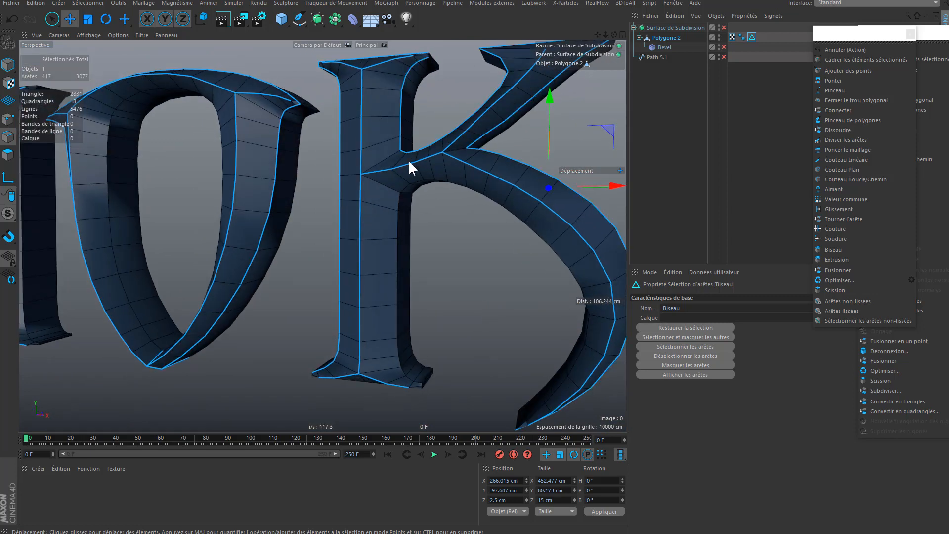
double_click(400, 198, "shift")
Step: Add the edges outlining the right end of the K's foot serif and the loop along its base to the selection
middle_click_drag(405, 363, 393, 289, "alt")
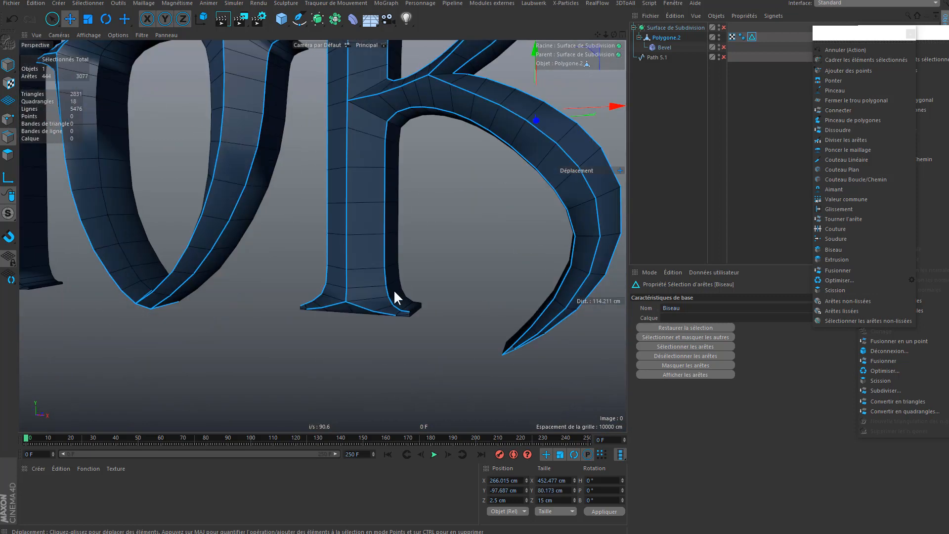
left_click_drag(393, 289, 451, 309, "alt")
scroll(413, 293, "up", 5)
double_click(427, 323, "shift")
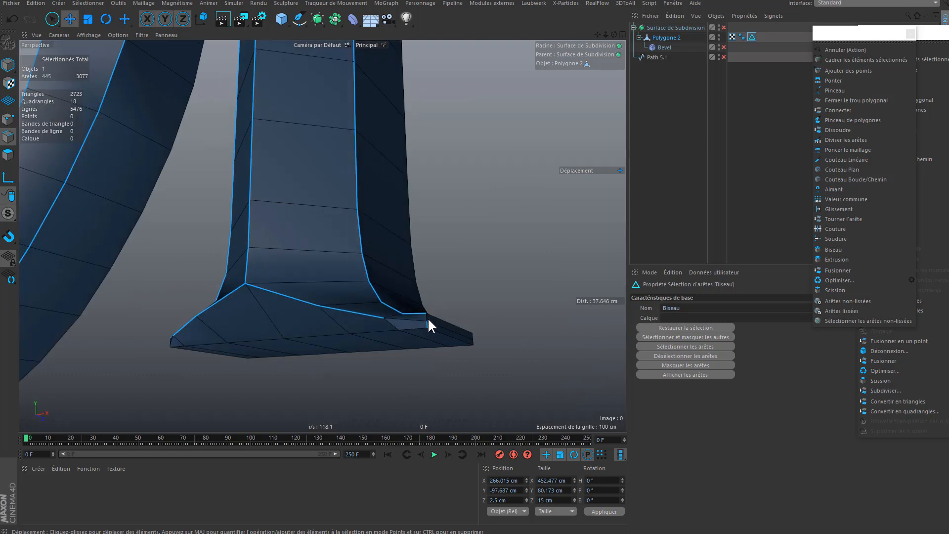
left_click(433, 331, "shift")
left_click_drag(434, 332, 400, 353, "alt")
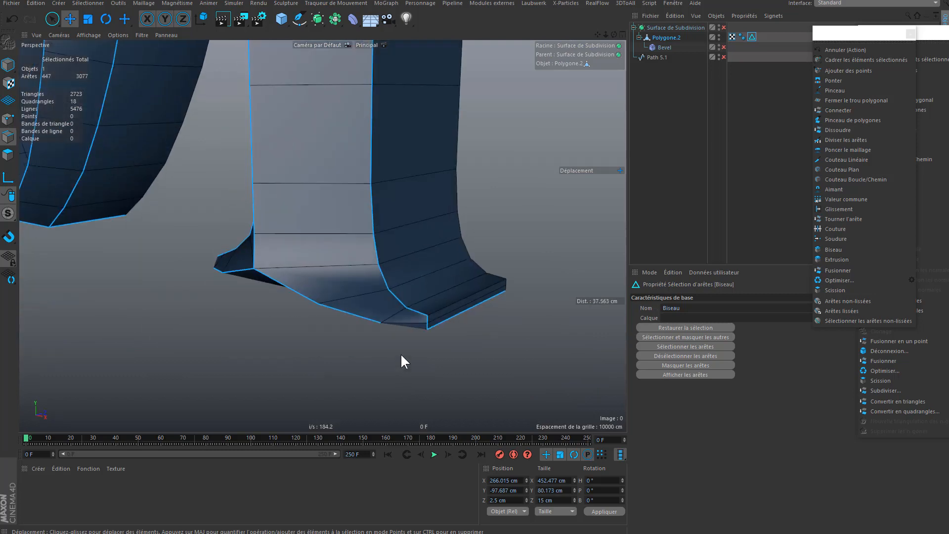
left_click(435, 309, "shift")
left_click_drag(434, 309, 447, 239, "alt")
double_click(413, 333, "shift")
Step: Add the short edges outlining the left end of the K's foot serif to the edge selection
left_click_drag(413, 334, 360, 307, "alt")
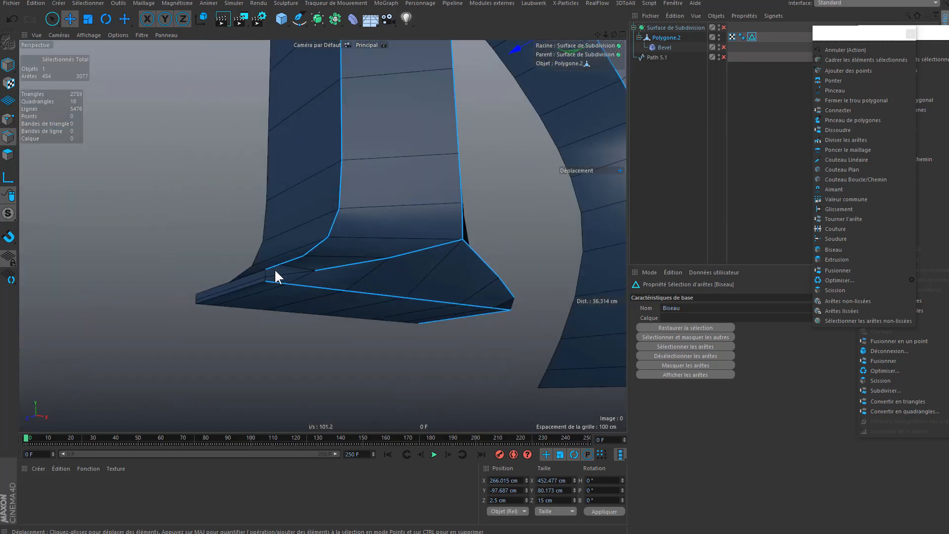
left_click(252, 274, "shift")
left_click_drag(284, 283, 183, 220, "alt")
key("ctrl+z")
left_click(254, 267, "shift")
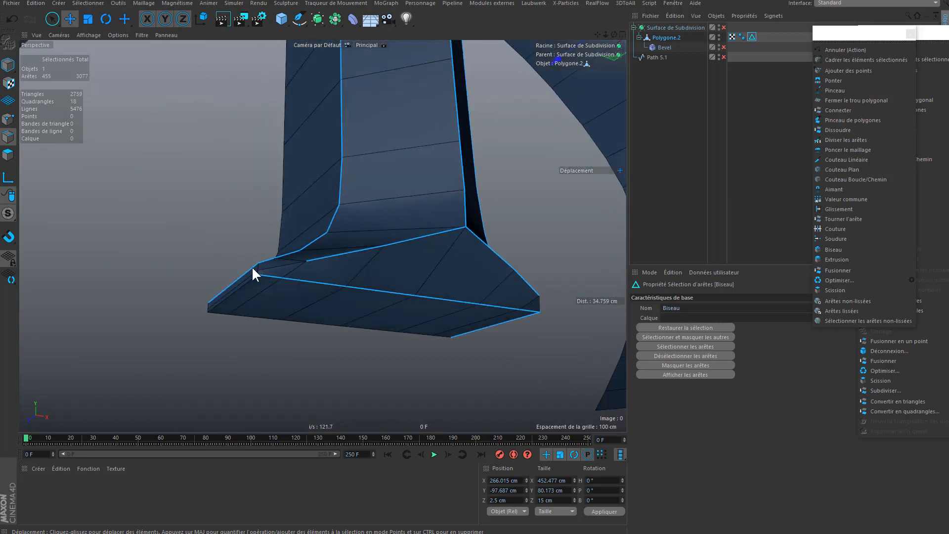
right_click_drag(251, 265, 277, 268, "alt")
left_click(273, 264, "shift")
left_click(270, 282, "shift")
left_click(262, 298, "shift")
left_click_drag(267, 306, 291, 322, "alt")
left_click_drag(365, 267, 486, 238, "alt")
left_click(348, 260, "shift")
left_click(338, 263, "shift")
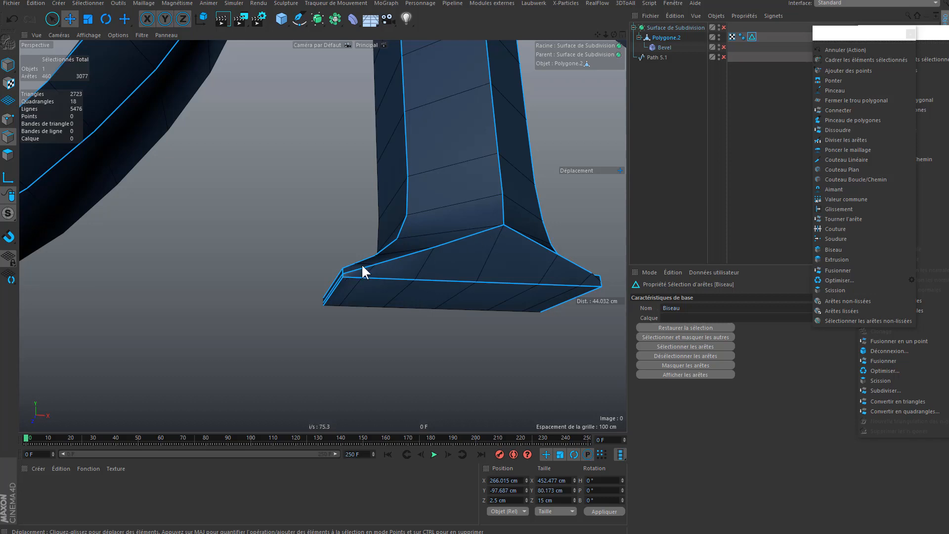
Step: Add the remaining short vertical edges closing the right end of the K's foot serif to the selection
left_click_drag(337, 277, 397, 267, "alt")
left_click(397, 263, "shift")
left_click(415, 267, "shift")
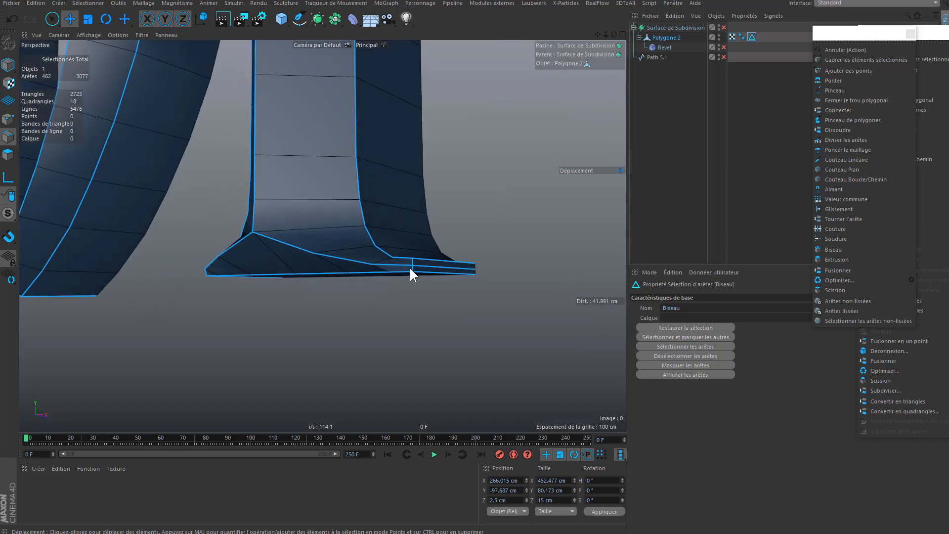
right_click_drag(414, 267, 354, 256, "alt")
left_click_drag(353, 256, 440, 259, "alt")
left_click_drag(416, 187, 383, 279, "alt")
right_click_drag(383, 279, 414, 280, "alt")
left_click_drag(414, 279, 392, 278, "alt")
left_click(380, 276, "shift")
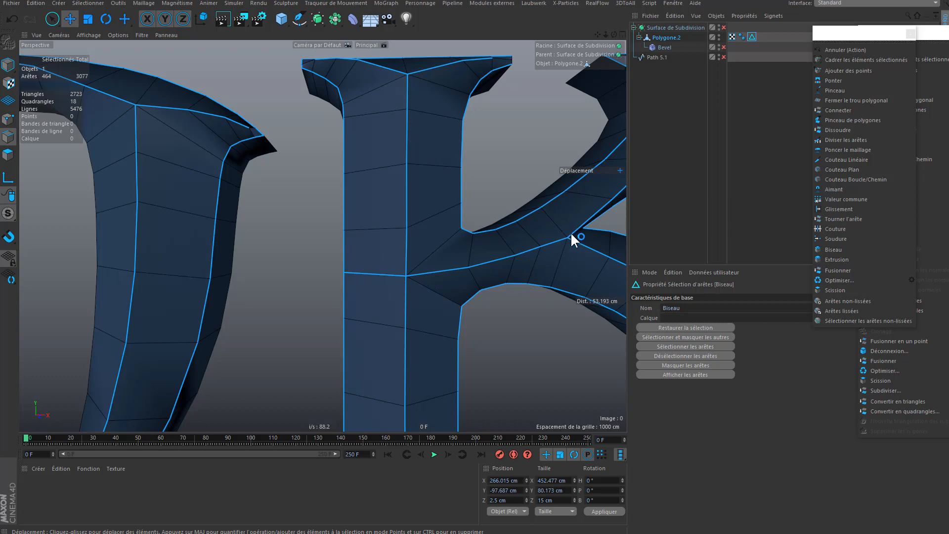
Step: Add the edges outlining the right end of the K's upper stem serif to the selection
mouse_move(374, 261)
left_mouse_down("alt")
mouse_move(420, 268)
mouse_move(402, 245)
mouse_move(383, 264)
left_mouse_up("alt")
left_click_drag(471, 206, 486, 202, "alt")
left_click(485, 202, "shift")
left_click(511, 199, "shift")
right_click_drag(499, 204, 559, 196, "alt")
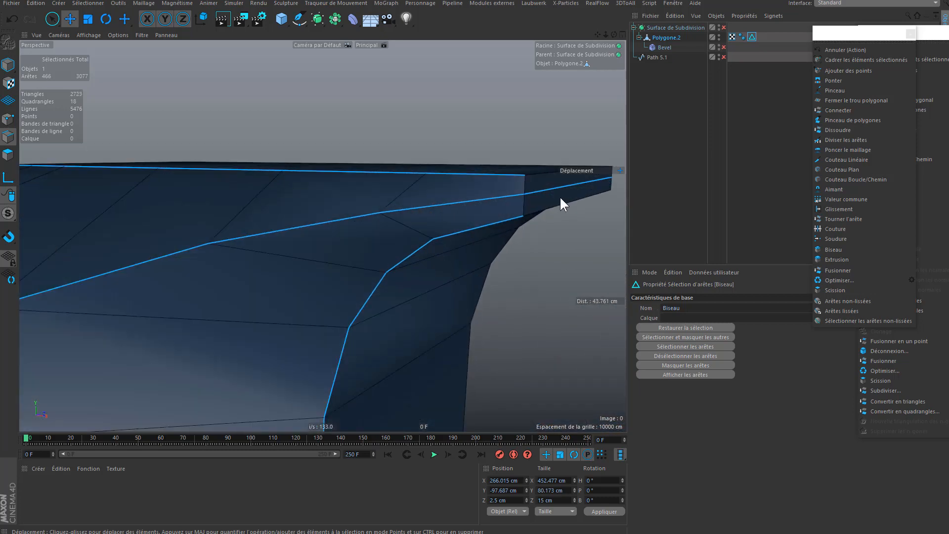
left_click(538, 175, "shift")
left_click(535, 211, "shift")
Step: Add the short edges outlining the left end of the K's upper stem serif to the selection
left_click_drag(364, 207, 284, 226, "alt")
left_click(221, 235, "shift")
left_click(159, 229, "shift")
left_click_drag(161, 230, 209, 230, "alt")
left_click(147, 212, "shift")
left_click(142, 242, "shift")
Step: Add the outer edges and the contour loop on the right side of the M's right foot to the selection
left_click_drag(142, 242, 332, 279, "alt")
left_click(444, 262, "shift")
left_click(301, 272, "shift")
left_click(318, 280, "shift")
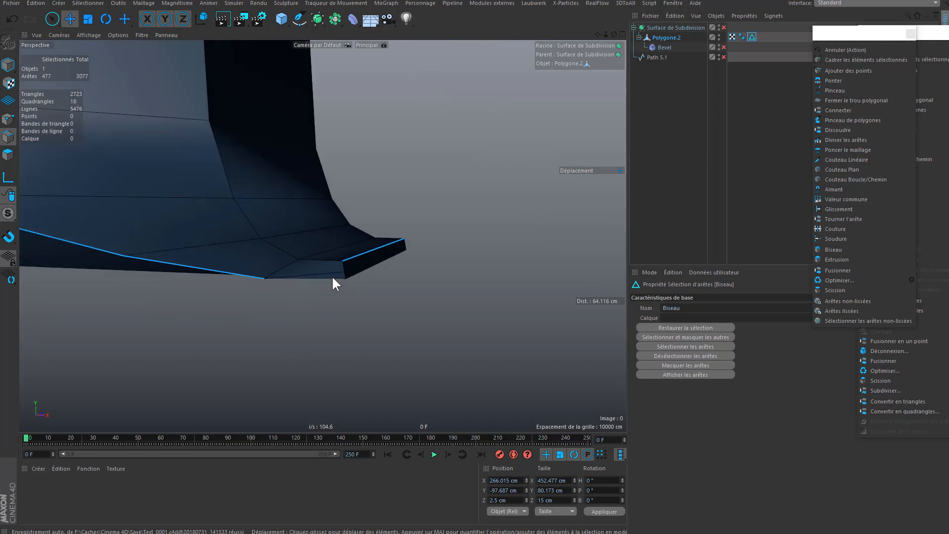
double_click(334, 263, "shift")
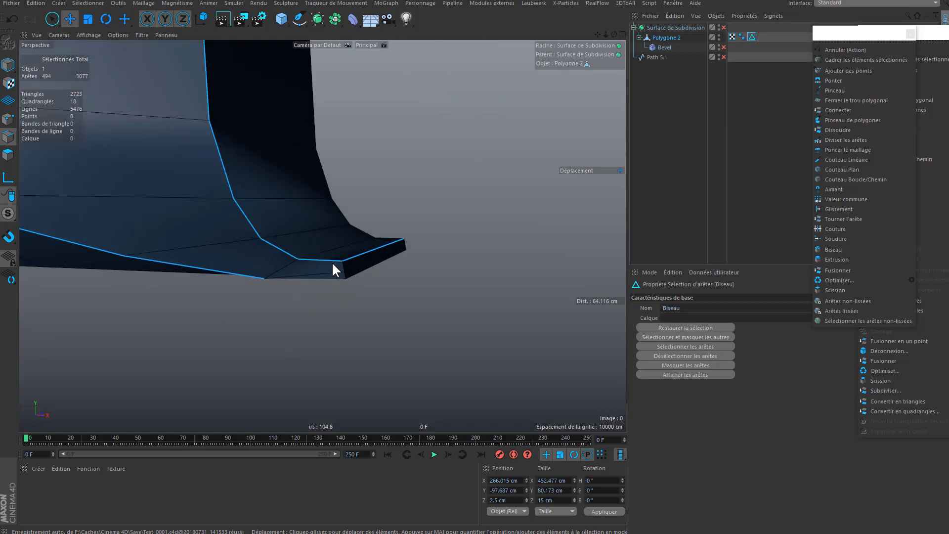
Step: Compare viewport display modes and set the view to constant shading with lines
left_click(89, 35)
left_click(119, 83)
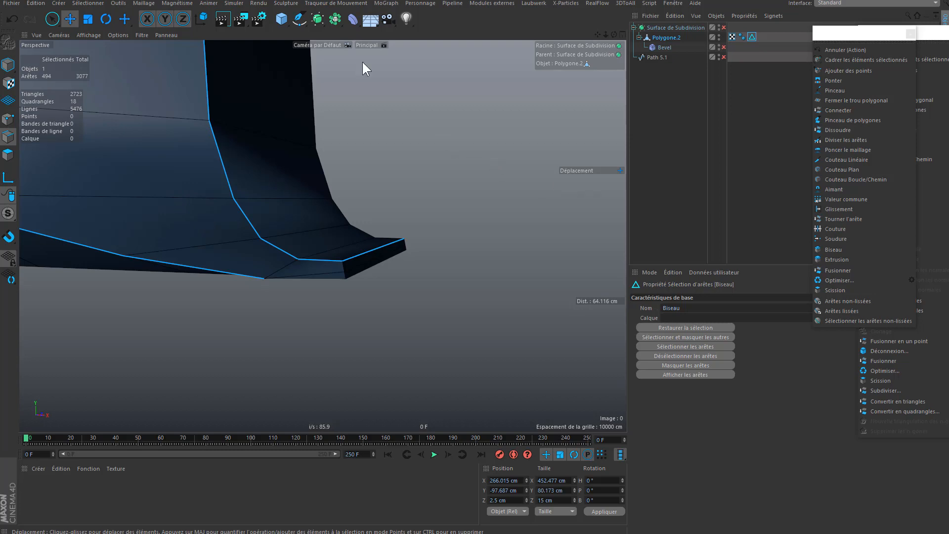
left_click(89, 35)
left_click(96, 99)
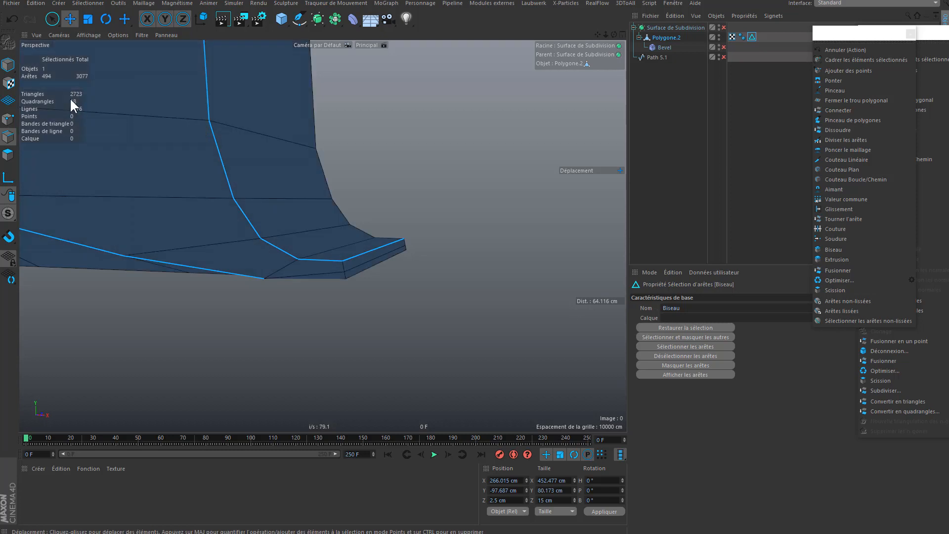
left_click(88, 35)
left_click(103, 59)
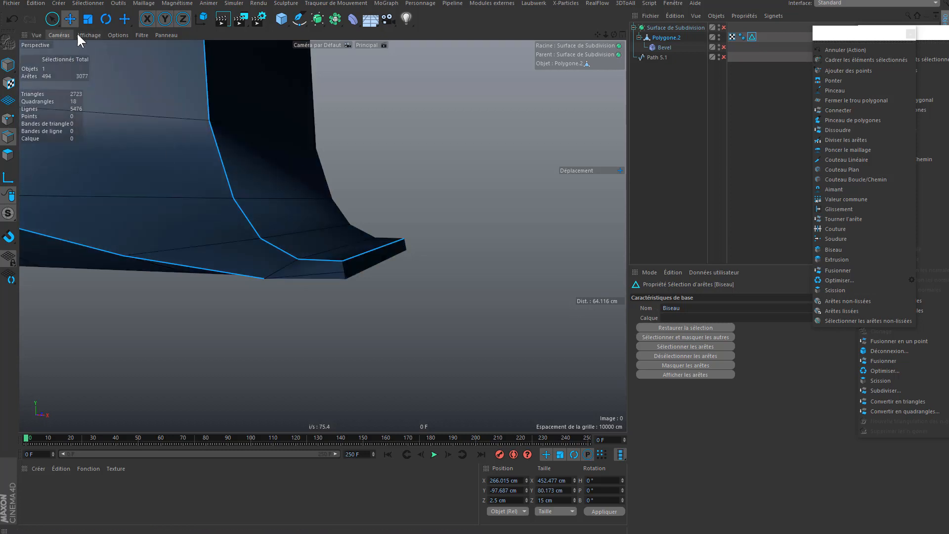
left_click(93, 35)
left_click(98, 95)
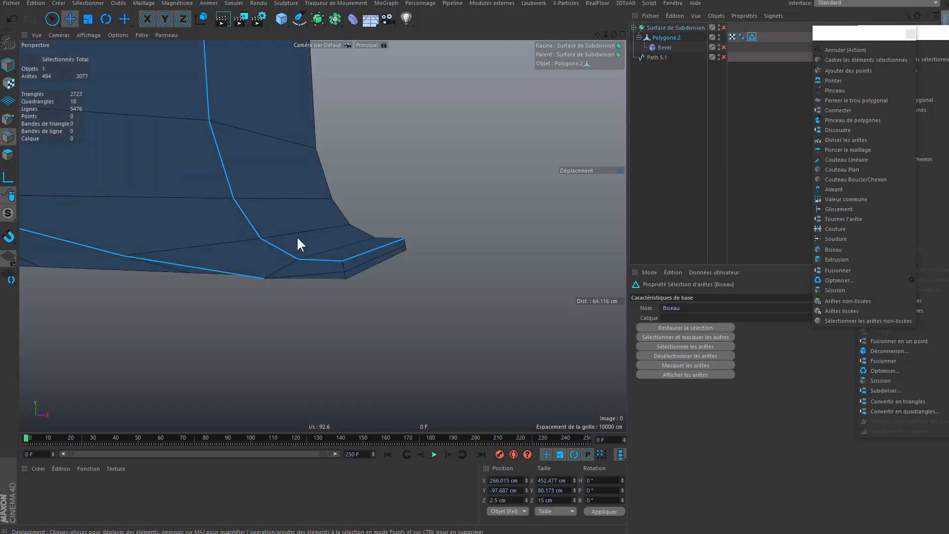
Step: Add the short end edges and the base edge loop at the right end of the M's right foot to the selection
left_click_drag(292, 267, 323, 231, "alt")
left_click(341, 235, "shift")
left_click(347, 234, "shift")
scroll(341, 237, "up", 3)
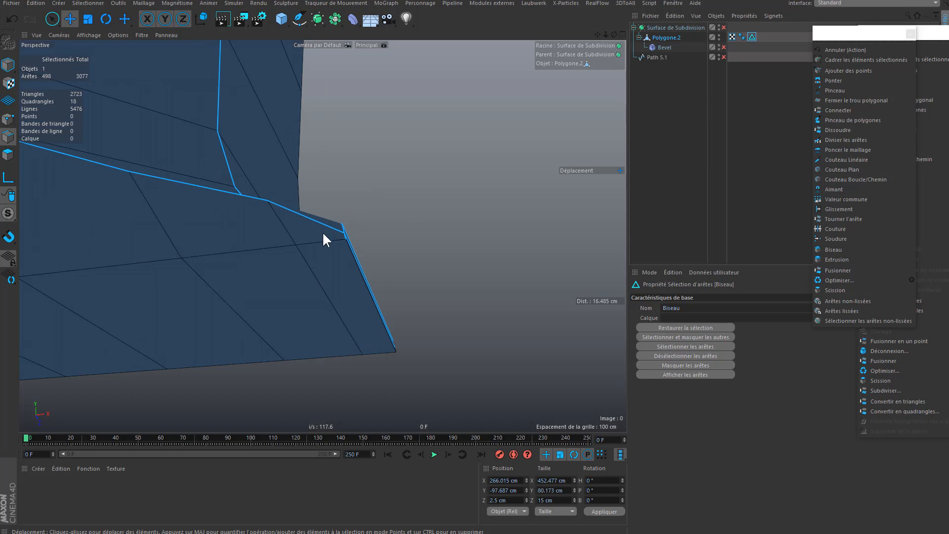
double_click(321, 241, "shift")
left_click_drag(322, 241, 288, 278, "alt")
left_click(349, 242, "shift")
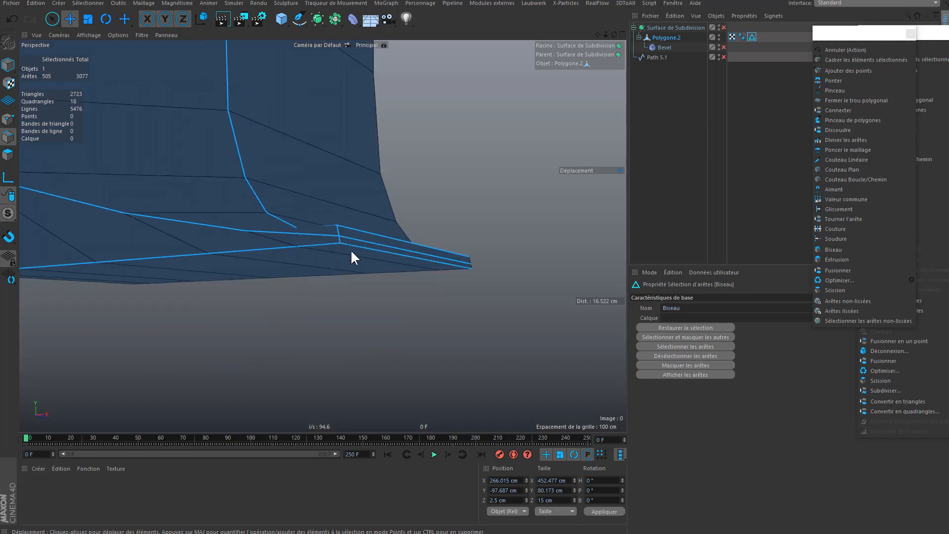
scroll(351, 250, "down", 4)
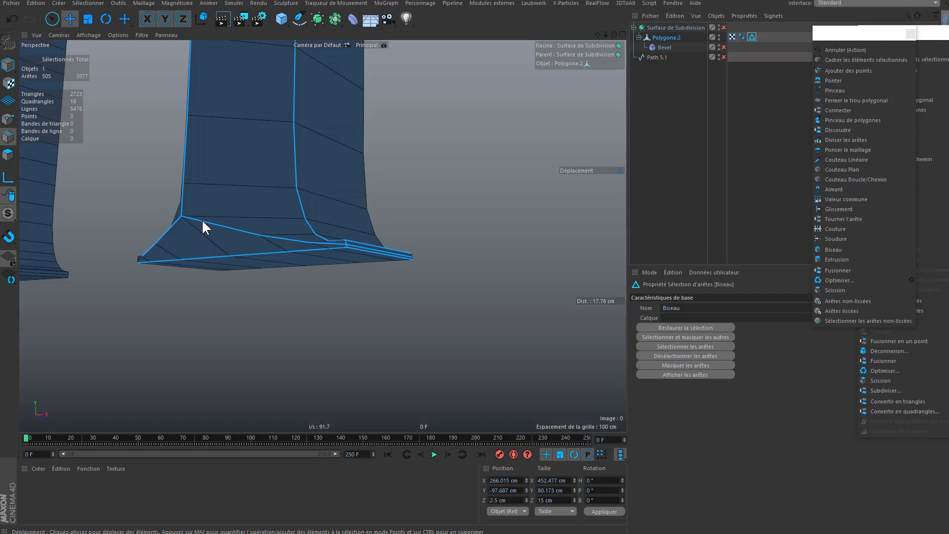
Step: Add the left end edges of the M's right foot and the contour loop running up from them to the selection
left_click_drag(292, 235, 204, 220, "alt")
left_click(169, 237, "shift")
left_click(202, 225, "shift")
left_click(205, 231, "shift")
left_click(205, 238, "shift")
double_click(216, 234, "shift")
left_click(211, 224, "shift")
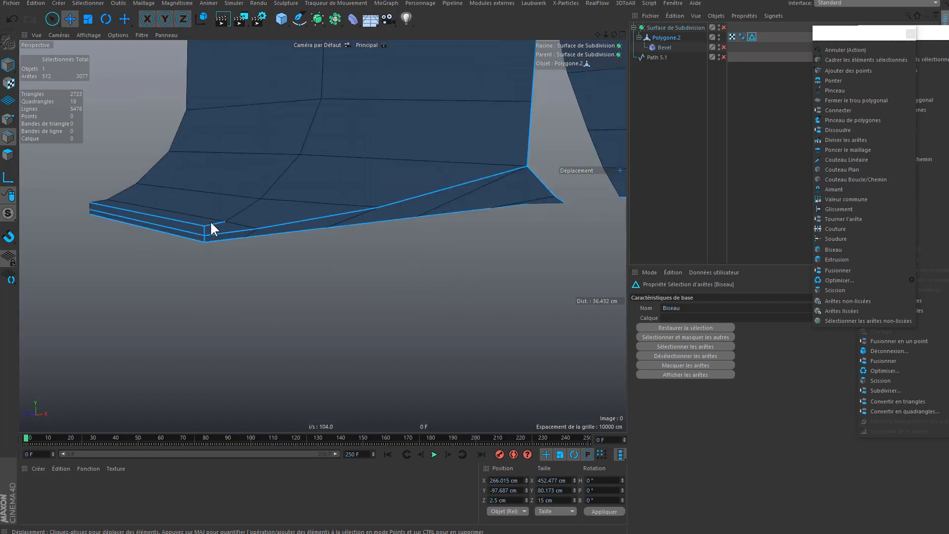
double_click(210, 222, "shift")
scroll(368, 284, "down", 8)
left_click_drag(257, 255, 254, 333, "alt")
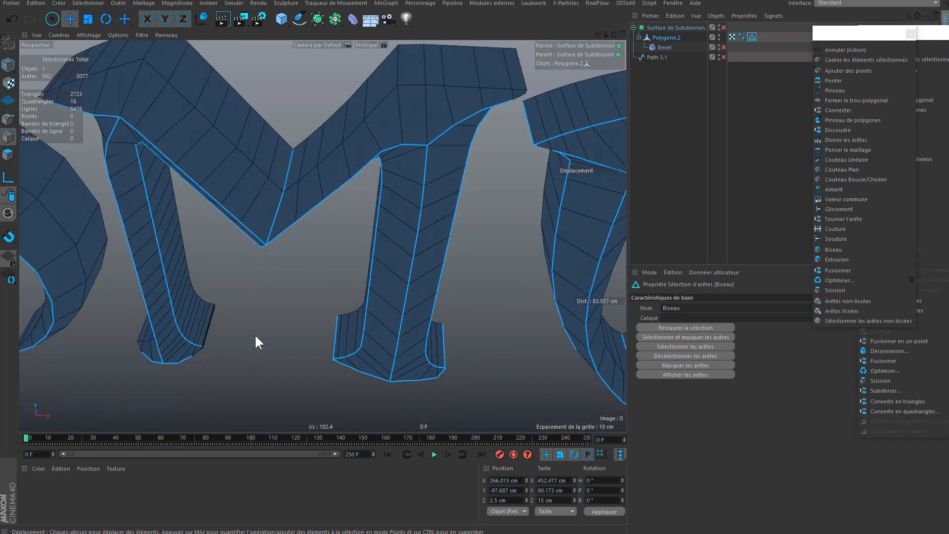
Step: Add the M's upper contour loop and the short edges at the tip of its upper right serif to the selection
double_click(366, 119, "shift")
middle_click_drag(371, 151, 272, 279, "alt")
left_click_drag(272, 280, 256, 239, "alt")
scroll(395, 241, "up", 6)
double_click(497, 217, "shift")
left_click(494, 221, "shift")
left_click_drag(494, 222, 461, 176, "alt")
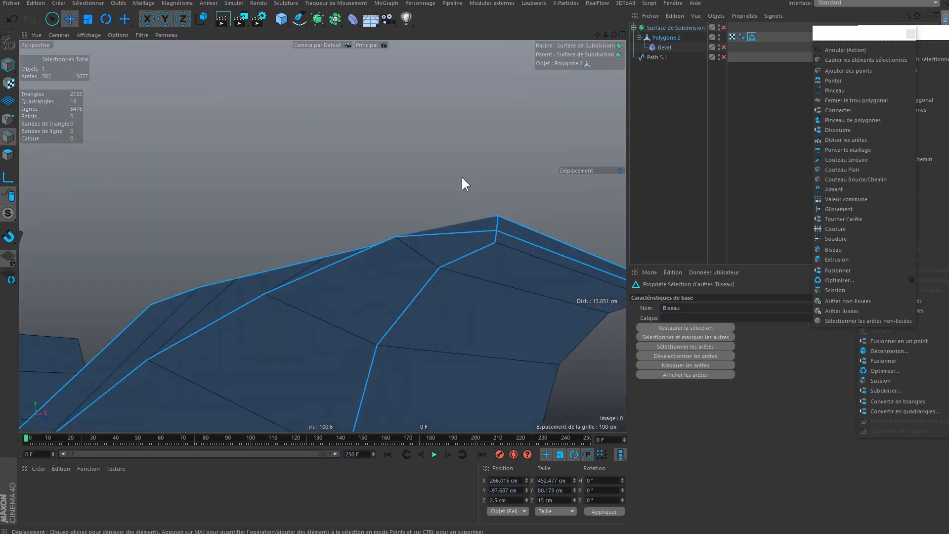
left_click(518, 251, "shift")
Step: Extend the edge selection with the remaining contour loops around the upper part of the M
scroll(387, 301, "down", 6)
left_click_drag(387, 302, 269, 278, "alt")
middle_click_drag(269, 277, 366, 272, "alt")
left_click_drag(302, 199, 167, 243, "alt")
middle_click_drag(167, 243, 316, 216, "alt")
scroll(317, 213, "up", 6)
double_click(352, 210, "shift")
left_click_drag(423, 209, 297, 278, "alt")
double_click(441, 185, "ctrl")
double_click(475, 179, "shift")
key("ctrl+z")
key("ctrl+z")
double_click(473, 178, "shift")
scroll(482, 237, "down", 6)
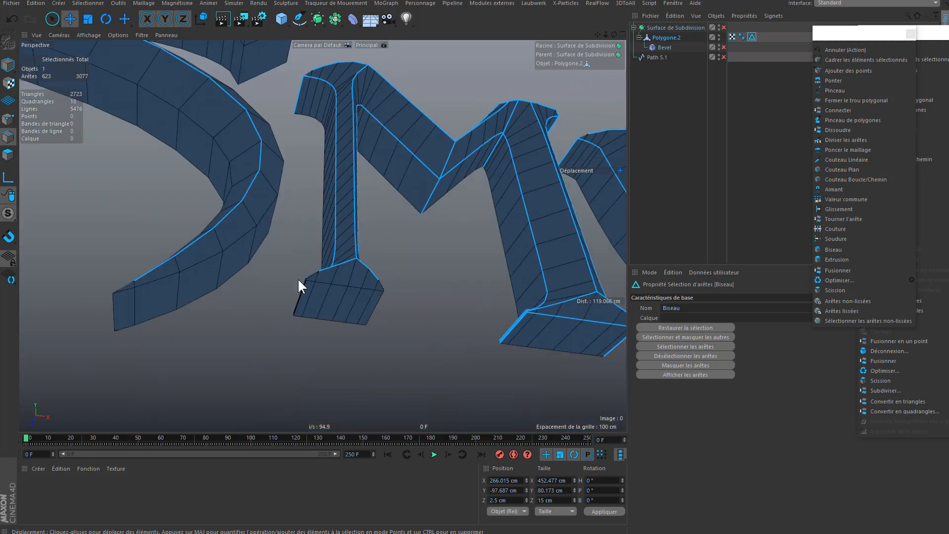
Step: Add the edge loops meeting at the inner corner between the M's diagonal and its right stem
scroll(316, 266, "up", 5)
double_click(317, 246, "shift")
left_click_drag(316, 230, 404, 144, "alt")
double_click(316, 225, "shift")
double_click(357, 230, "shift")
right_click_drag(405, 144, 480, 141, "alt")
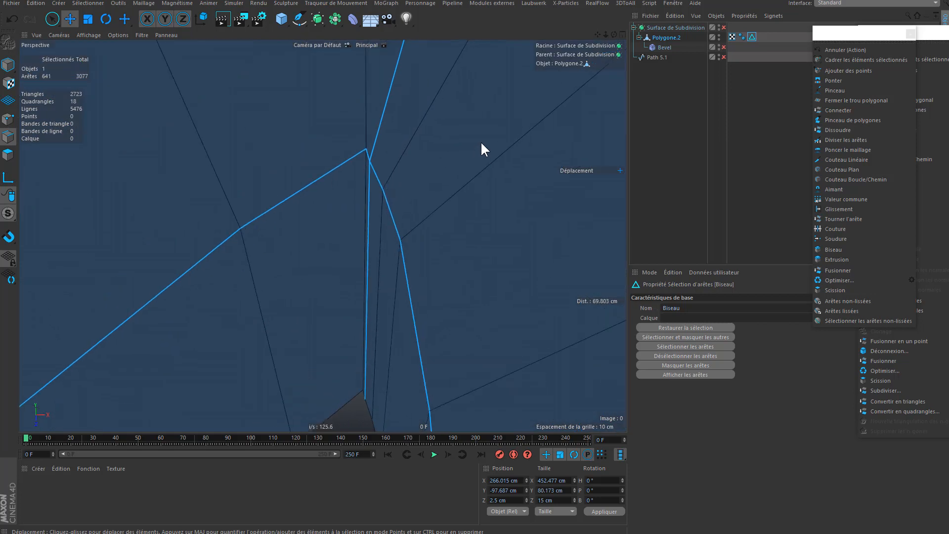
Step: Examine the selected edges where the M's diagonal joins the right stem from several angles
left_click_drag(480, 141, 395, 141, "alt")
right_click_drag(395, 141, 351, 148, "alt")
middle_click_drag(351, 149, 319, 298, "alt")
mouse_move(319, 298)
left_mouse_down("alt")
mouse_move(295, 304)
mouse_move(320, 307)
left_mouse_up("alt")
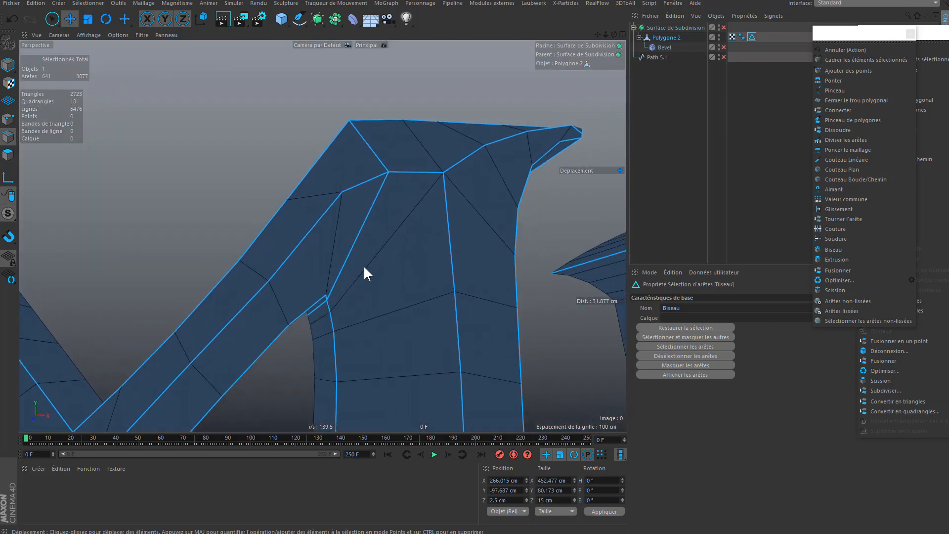
left_click_drag(374, 241, 358, 284, "alt")
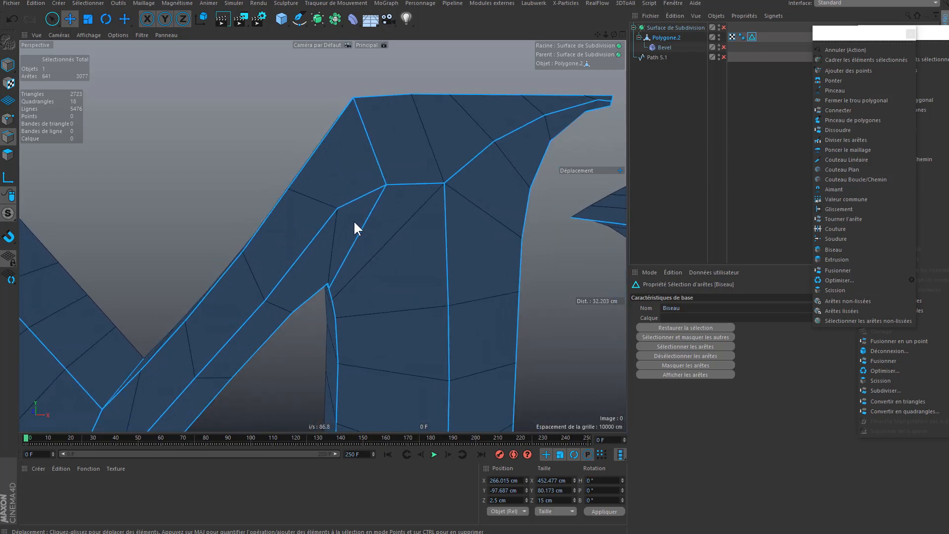
middle_click_drag(370, 229, 365, 292, "alt")
left_click_drag(381, 226, 375, 158, "alt")
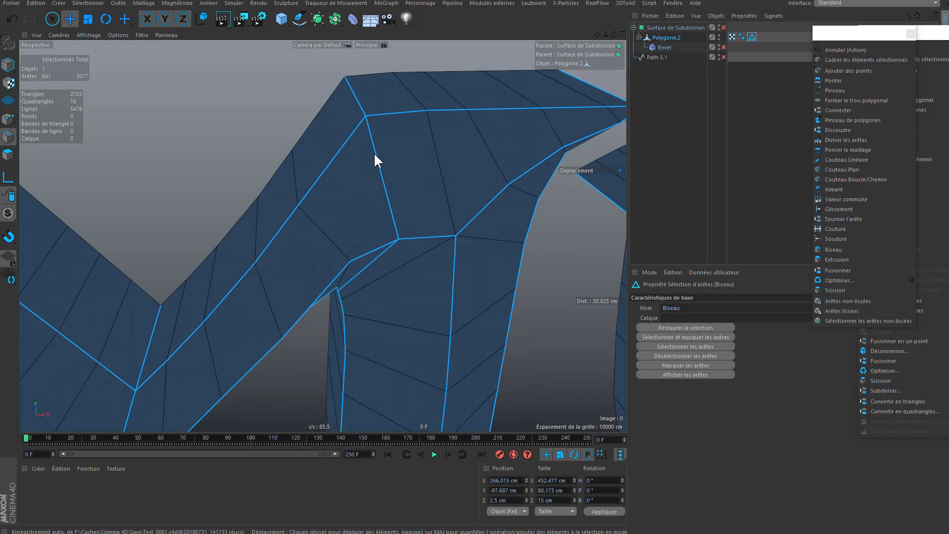
left_click_drag(344, 86, 396, 265, "alt")
middle_click_drag(390, 308, 426, 271, "alt")
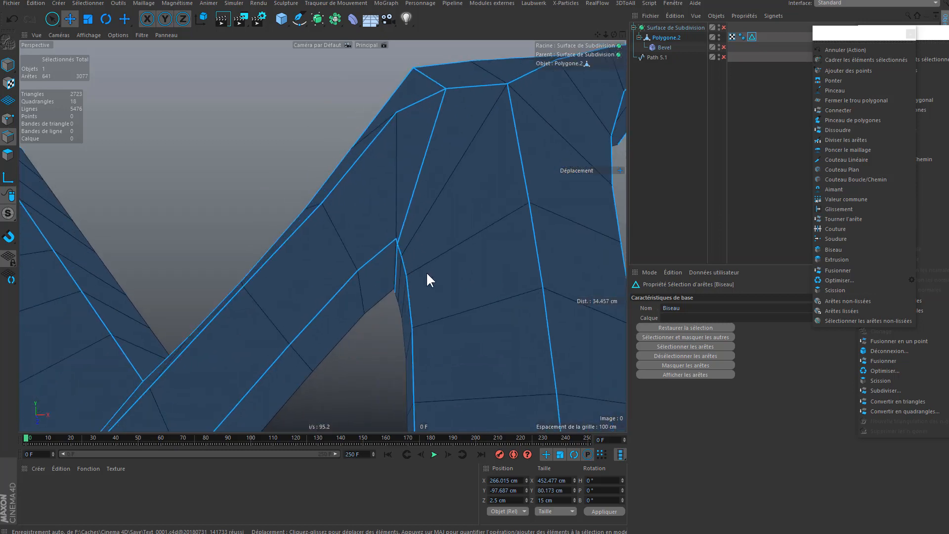
right_click_drag(426, 271, 435, 240, "alt")
left_click_drag(434, 240, 423, 221, "alt")
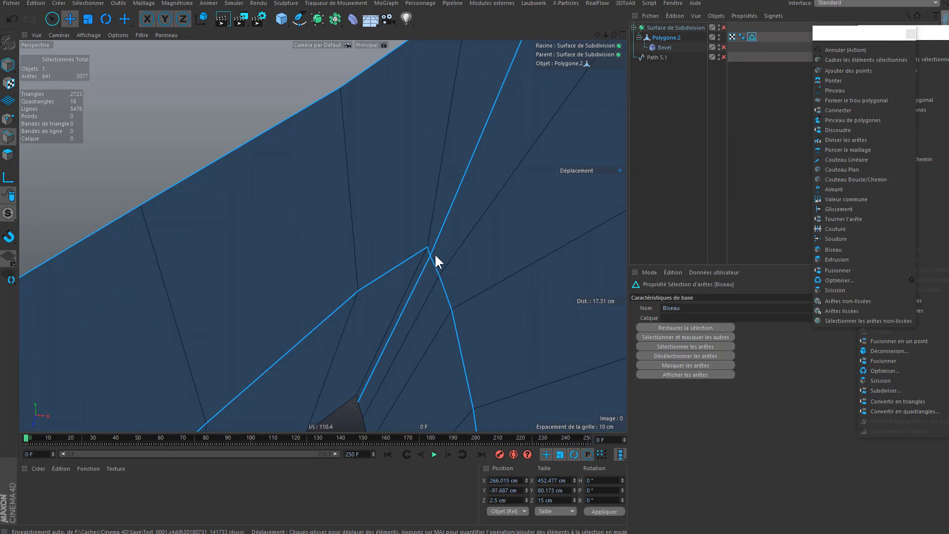
left_click_drag(434, 253, 418, 259, "alt")
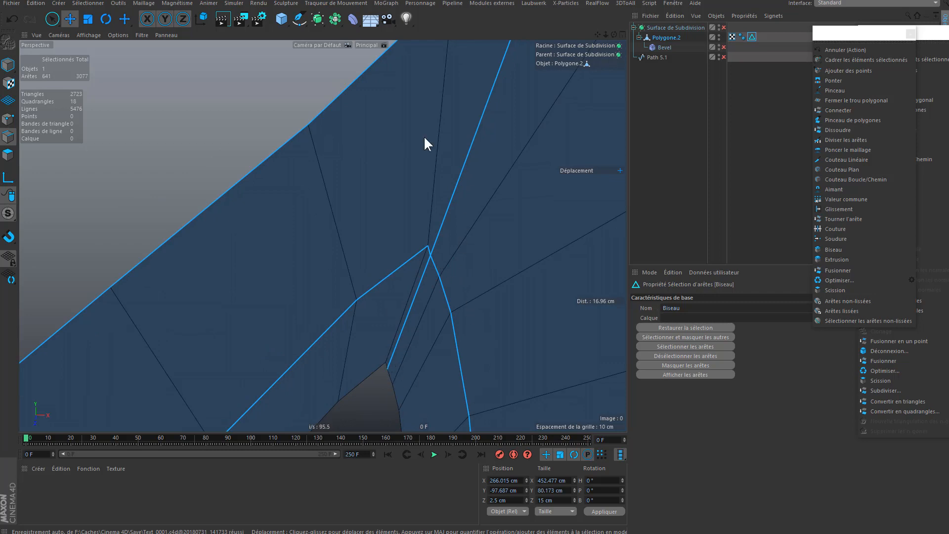
Step: Store the extended edge selection in the Biseau selection
left_click(88, 4)
left_click(114, 252)
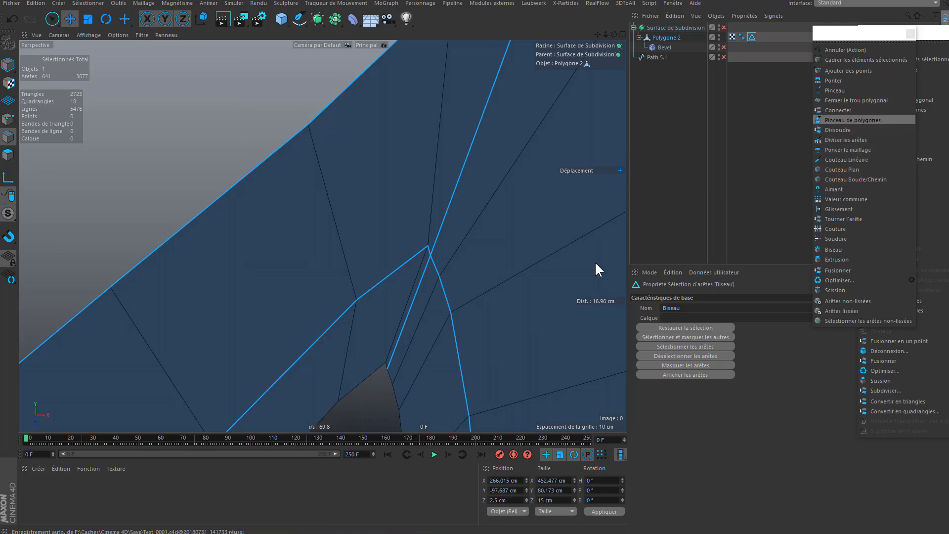
Step: Select the two short edges beside the M's inner corner and divide them with a 50% offset and 1 subdivision
left_click(364, 379)
left_click(387, 275, "shift")
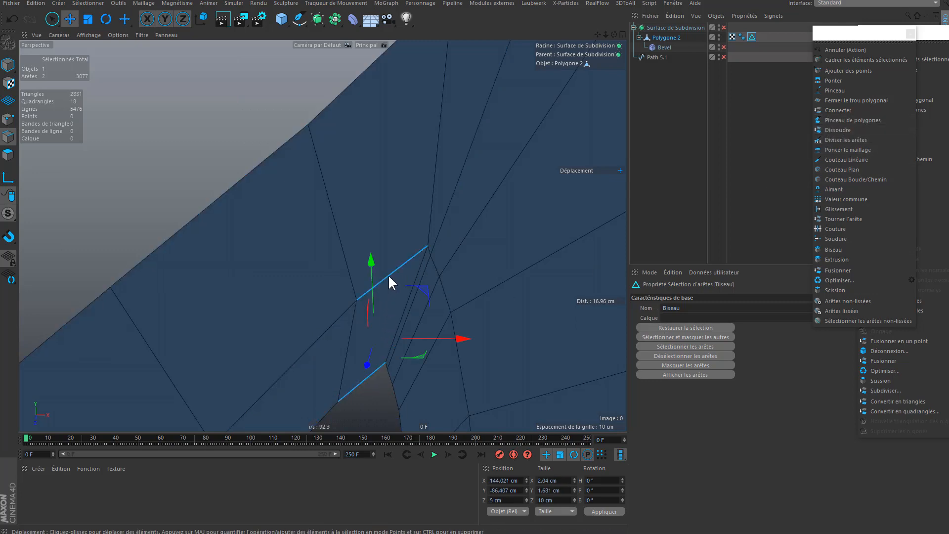
left_click(833, 140)
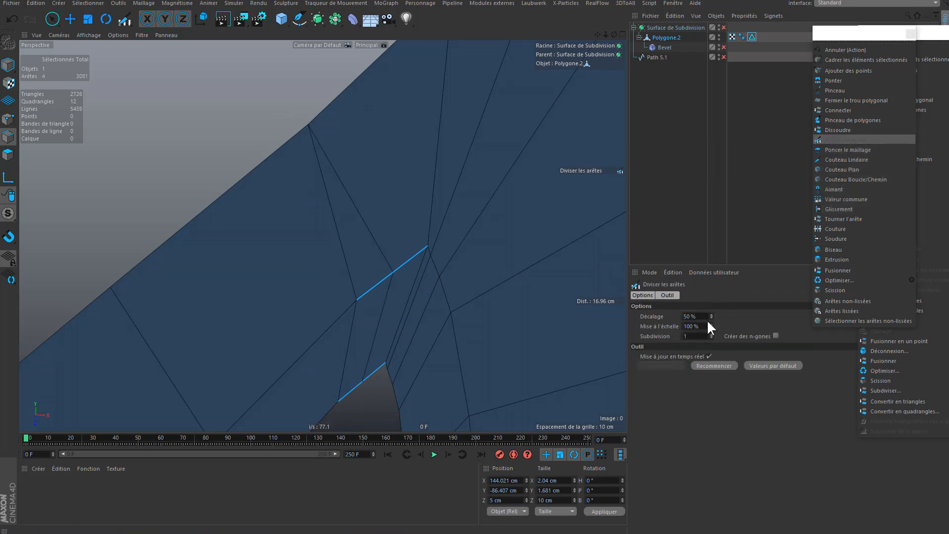
Step: Set the edge division's offset to 83% and remove the first extra edge beside the M's inner corner with the polygon pen
left_click_drag(711, 317, 725, 316)
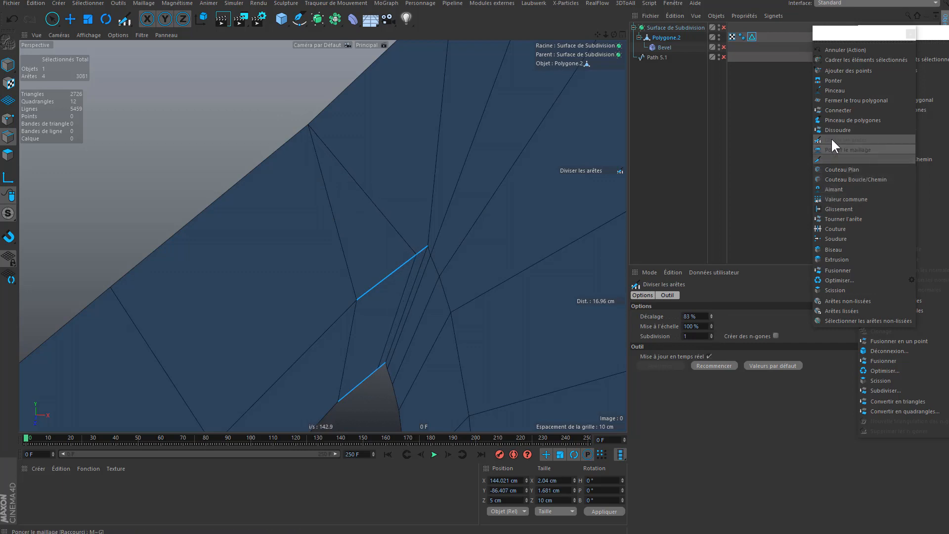
left_click(832, 120)
middle_click_drag(396, 276, 382, 364, "alt")
left_click(397, 340)
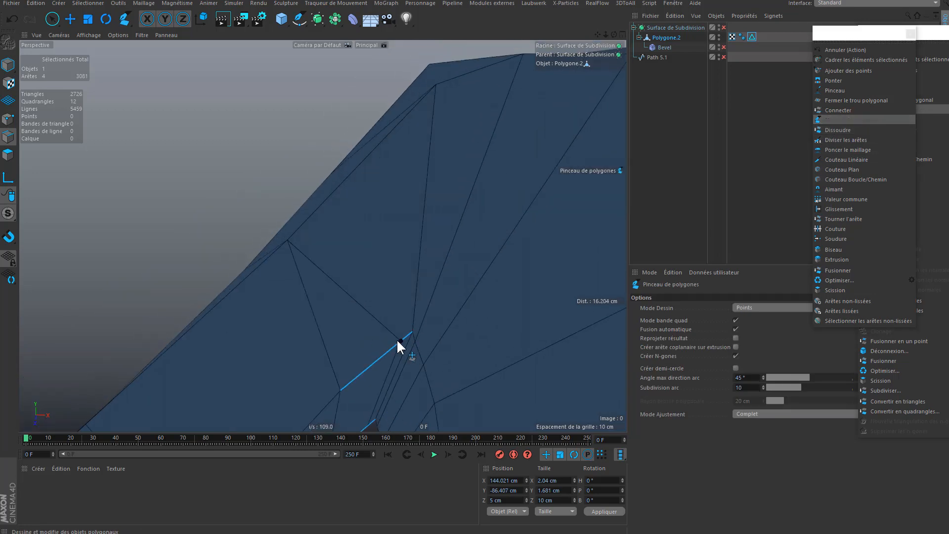
middle_click_drag(410, 333, 343, 462, "alt")
left_click(450, 177)
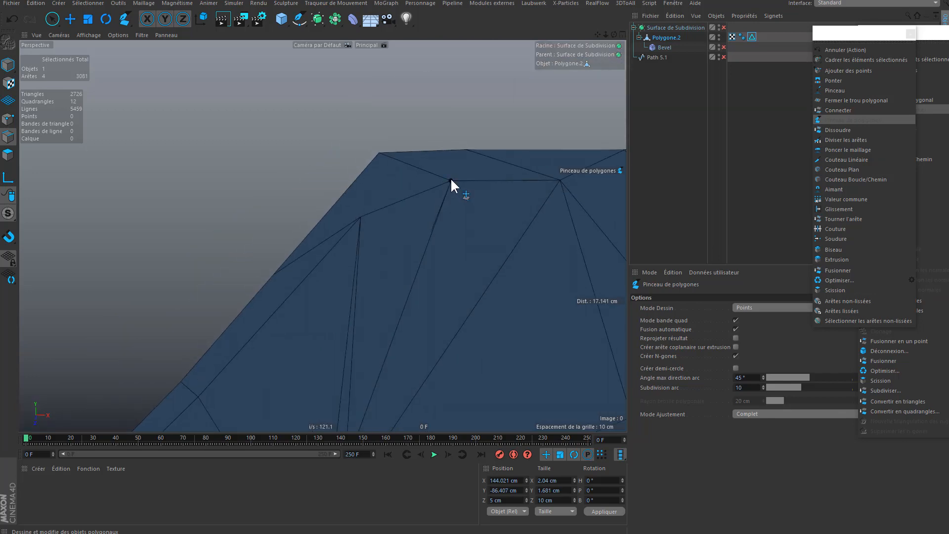
middle_click_drag(416, 357, 467, 191, "alt")
left_click(410, 268, "ctrl")
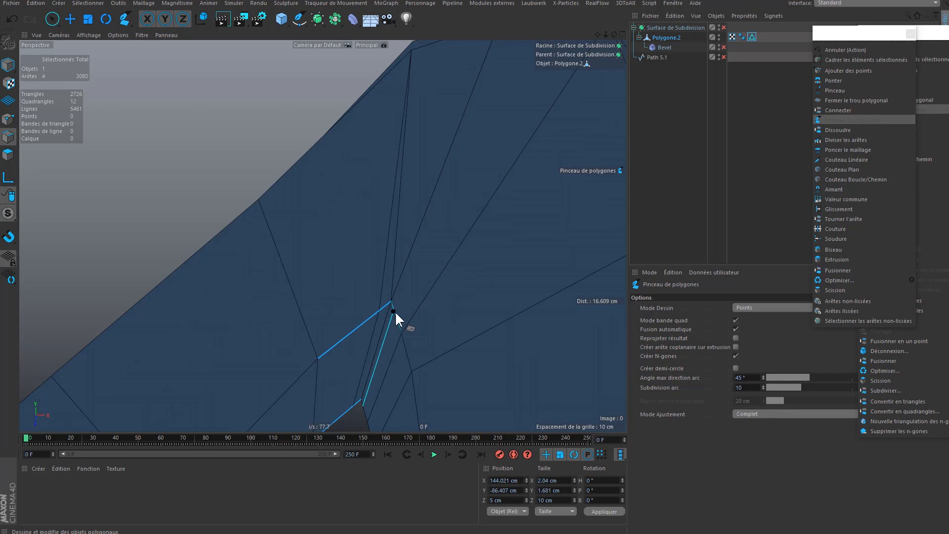
Step: Remove the remaining extra edges and division points around the M's inner corner with the polygon pen
middle_click_drag(371, 380, 402, 298, "alt")
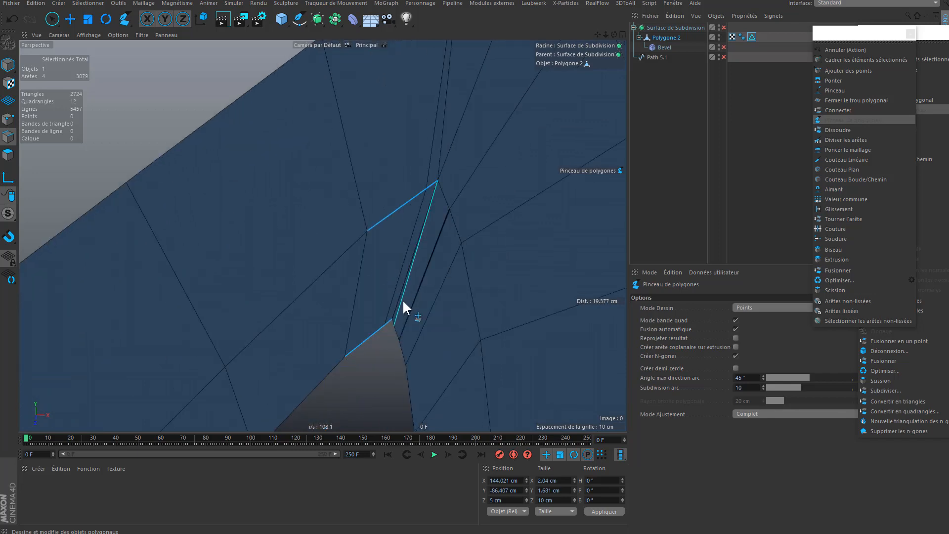
left_click(394, 324, "ctrl")
mouse_move(395, 324)
left_mouse_down("alt")
mouse_move(458, 227)
mouse_move(395, 327)
left_mouse_up("alt")
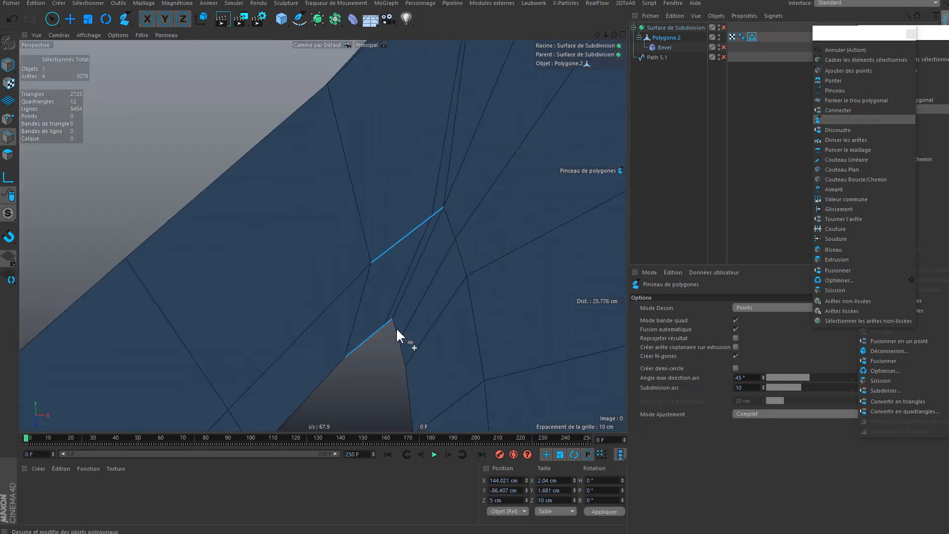
middle_click_drag(424, 148, 399, 287, "alt")
left_click(430, 238, "ctrl")
scroll(430, 286, "down", 5)
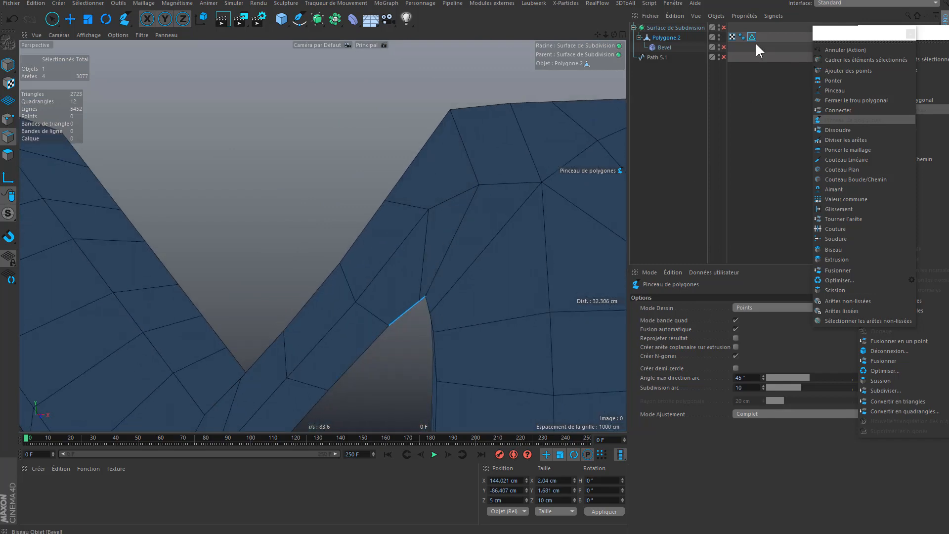
Step: Restore the Biseau edge selection and add the missing edges at the M's inner corner to it
double_click(752, 37)
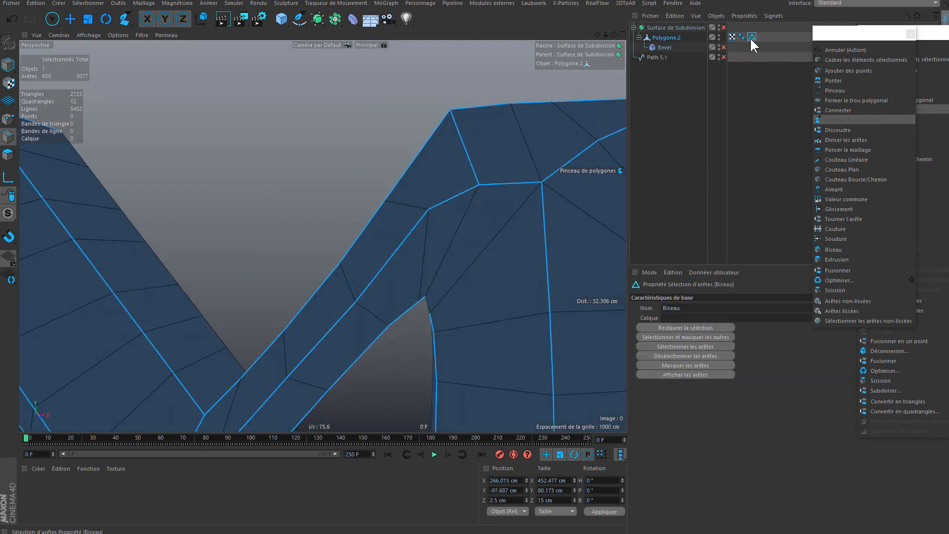
left_click(69, 19)
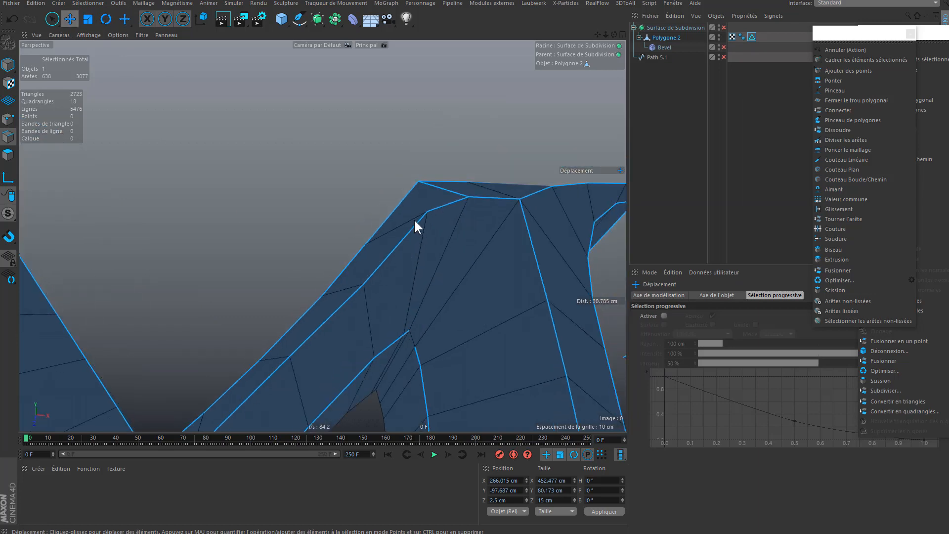
left_click(411, 337, "shift")
left_click(421, 299, "shift")
left_click(404, 338, "shift")
left_click_drag(410, 316, 394, 350, "alt")
Step: Add the missing edge at the junction of the K's arm and leg to the selection
mouse_move(470, 279)
left_mouse_down("alt")
mouse_move(438, 186)
mouse_move(468, 140)
mouse_move(397, 149)
mouse_move(491, 218)
mouse_move(398, 273)
mouse_move(435, 332)
mouse_move(399, 342)
mouse_move(356, 289)
mouse_move(422, 271)
mouse_move(353, 145)
mouse_move(295, 181)
mouse_move(472, 263)
mouse_move(250, 217)
mouse_move(369, 299)
mouse_move(443, 286)
mouse_move(269, 318)
mouse_move(508, 250)
mouse_move(350, 255)
mouse_move(387, 238)
mouse_move(377, 222)
mouse_move(372, 307)
mouse_move(366, 294)
mouse_move(276, 315)
mouse_move(346, 320)
mouse_move(386, 246)
mouse_move(450, 311)
mouse_move(444, 353)
mouse_move(511, 110)
mouse_move(441, 129)
mouse_move(359, 227)
mouse_move(361, 179)
mouse_move(343, 142)
mouse_move(371, 293)
mouse_move(414, 312)
mouse_move(368, 238)
mouse_move(507, 261)
mouse_move(377, 267)
mouse_move(283, 207)
mouse_move(254, 237)
mouse_move(286, 292)
mouse_move(355, 166)
mouse_move(421, 133)
mouse_move(132, 307)
mouse_move(317, 263)
mouse_move(230, 240)
mouse_move(167, 253)
mouse_move(469, 248)
mouse_move(439, 195)
mouse_move(339, 142)
mouse_move(239, 151)
mouse_move(303, 196)
mouse_move(416, 231)
mouse_move(329, 185)
mouse_move(472, 153)
left_mouse_up("alt")
scroll(330, 187, "up", 5)
left_click(406, 161, "shift")
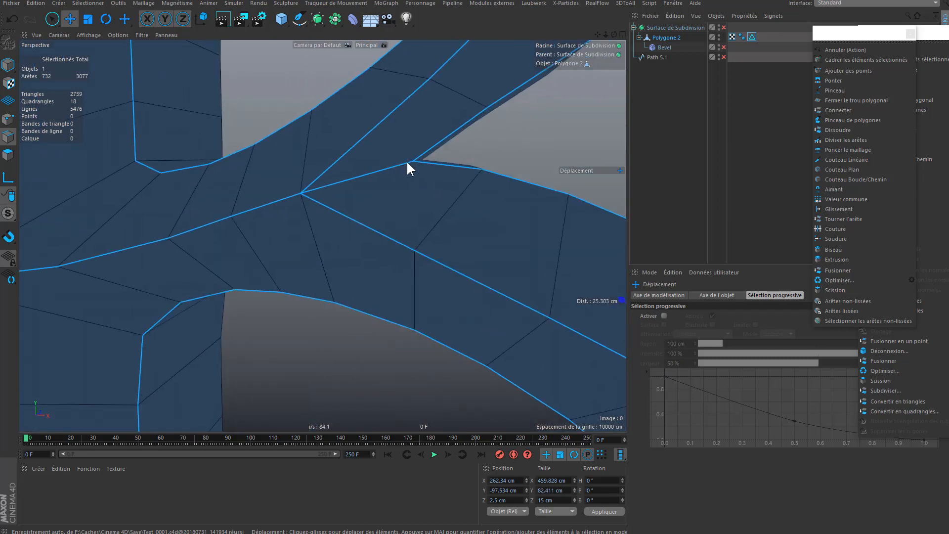
scroll(410, 163, "down", 5)
left_click_drag(413, 163, 293, 321, "alt")
Step: Add missing contour edges around the I and the corner edges of the N's left stem base to the selection
scroll(352, 322, "up", 5)
left_click(293, 328, "shift")
double_click(292, 322, "shift")
scroll(293, 323, "up", 5)
left_click(383, 323, "shift")
scroll(381, 321, "down", 5)
left_click_drag(366, 296, 334, 203, "alt")
left_click(455, 375, "shift")
left_click(570, 358, "shift")
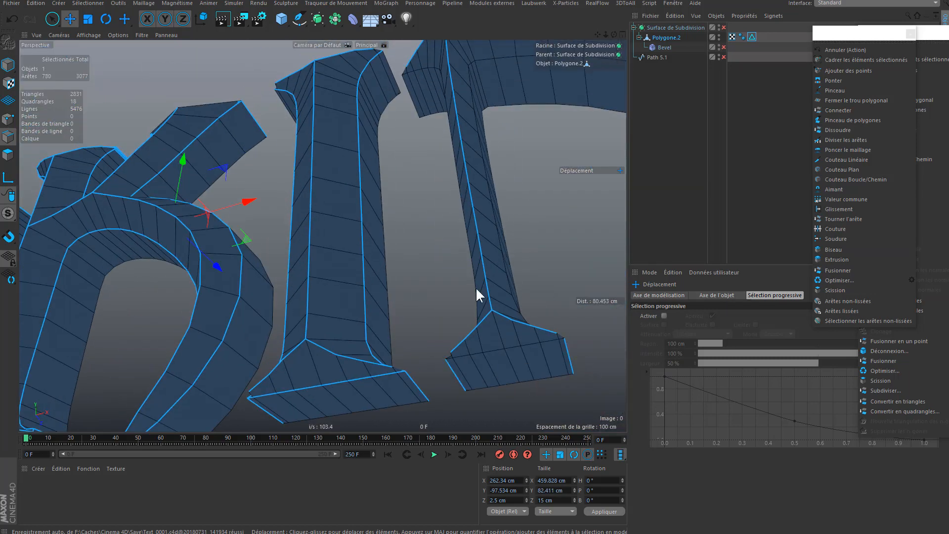
Step: Add the missing contour edges of the I's top serif to the selection
left_click_drag(475, 287, 376, 396, "alt")
scroll(482, 230, "up", 5)
left_click_drag(482, 230, 436, 289, "alt")
double_click(435, 290, "shift")
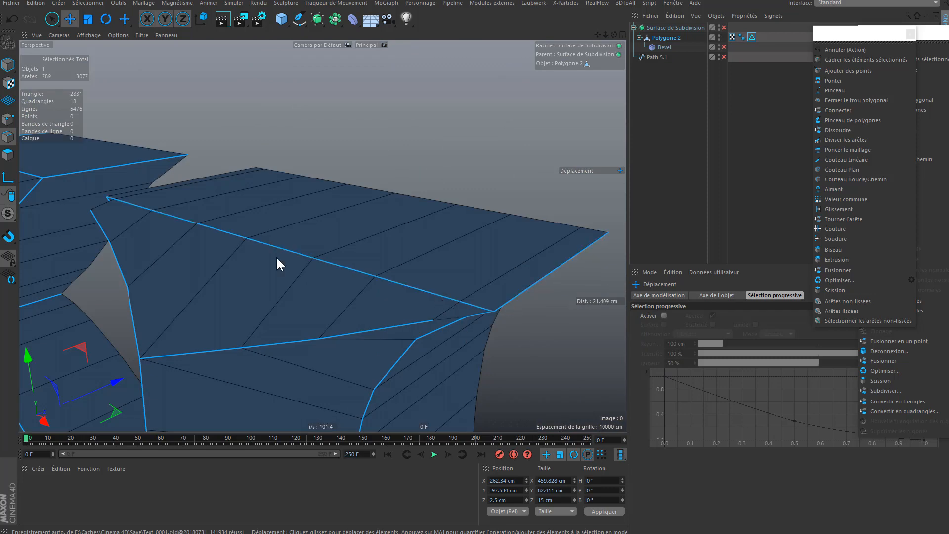
left_click_drag(276, 255, 443, 256, "alt")
left_click(412, 274, "shift")
scroll(435, 282, "down", 5)
Step: Add the contour and ridge edge loops of the N's stem and serifs to the selection
left_click_drag(438, 360, 304, 170, "alt")
scroll(287, 176, "up", 5)
left_click(305, 169, "shift")
scroll(351, 188, "down", 3)
double_click(379, 237, "shift")
scroll(381, 237, "down", 6)
left_click_drag(380, 237, 395, 218, "alt")
scroll(294, 250, "up", 5)
double_click(316, 275, "shift")
double_click(551, 262, "shift")
Step: Add the N's remaining contour loop and the short edges closing its ends to the selection
mouse_move(550, 261)
left_mouse_down("alt")
mouse_move(232, 322)
mouse_move(260, 157)
mouse_move(299, 173)
mouse_move(311, 205)
mouse_move(377, 265)
mouse_move(339, 189)
mouse_move(354, 302)
left_mouse_up("alt")
scroll(388, 149, "up", 5)
double_click(394, 166, "shift")
left_click(349, 169, "shift")
left_click(348, 179, "shift")
left_click(347, 181, "shift")
left_click_drag(392, 188, 108, 227, "alt")
left_click(366, 197, "shift")
left_click(378, 200, "shift")
left_click(386, 199, "shift")
scroll(386, 197, "down", 6)
Step: Add the edge loops of the G's lower curve, upright ridges and foot to the selection
left_click_drag(305, 230, 269, 274, "alt")
double_click(272, 273, "shift")
scroll(423, 302, "up", 4)
left_click_drag(423, 301, 482, 298, "alt")
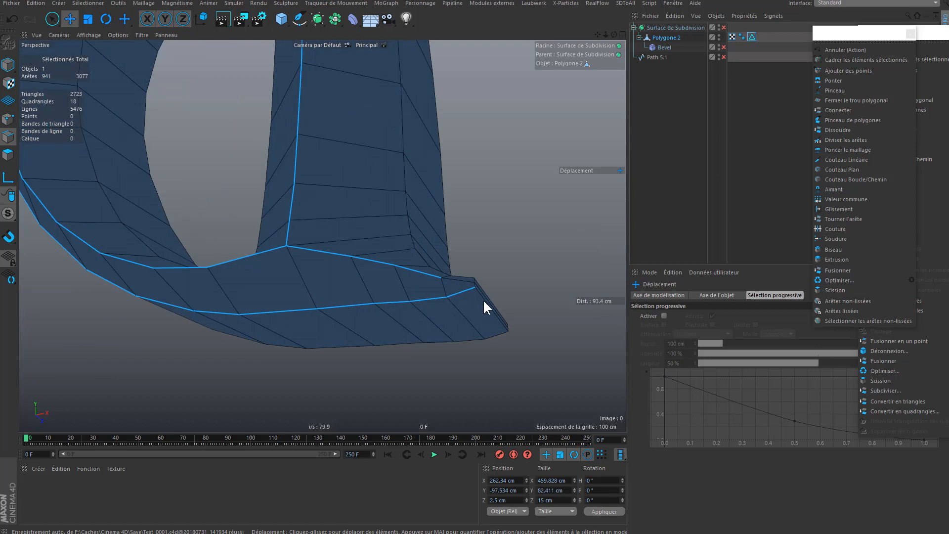
double_click(475, 279, "shift")
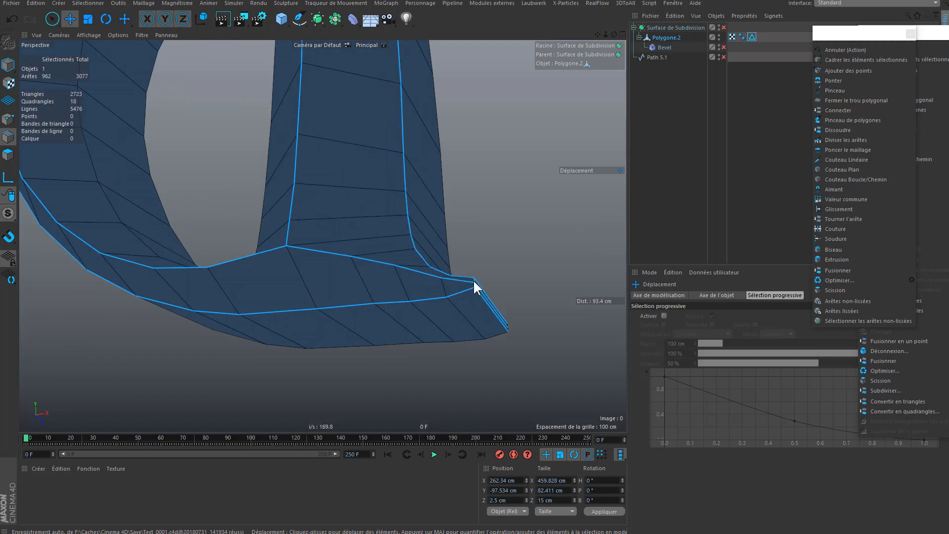
Step: Add the contour loops and short corner edges of the serif atop the G's upright to the selection
middle_click_drag(395, 89, 381, 327, "alt")
left_click_drag(381, 327, 397, 250, "alt")
double_click(358, 277, "shift")
double_click(373, 278, "shift")
double_click(375, 283, "shift")
double_click(378, 289, "shift")
left_click_drag(377, 289, 240, 231, "alt")
key("ctrl+z")
double_click(384, 288, "shift")
double_click(257, 307, "shift")
Step: Add the remaining contour and ridge edges of the G's upper terminal to the selection
scroll(367, 255, "up", 4)
double_click(380, 248, "shift")
double_click(307, 219, "shift")
scroll(309, 238, "down", 4)
scroll(240, 231, "down", 4)
scroll(247, 148, "up", 4)
left_click_drag(247, 148, 186, 188, "alt")
left_click(218, 197, "shift")
scroll(186, 188, "down", 3)
Step: Add the contour and ridge edges of the J's hooked end and lower curve to the selection
middle_click_drag(434, 351, 265, 267, "alt")
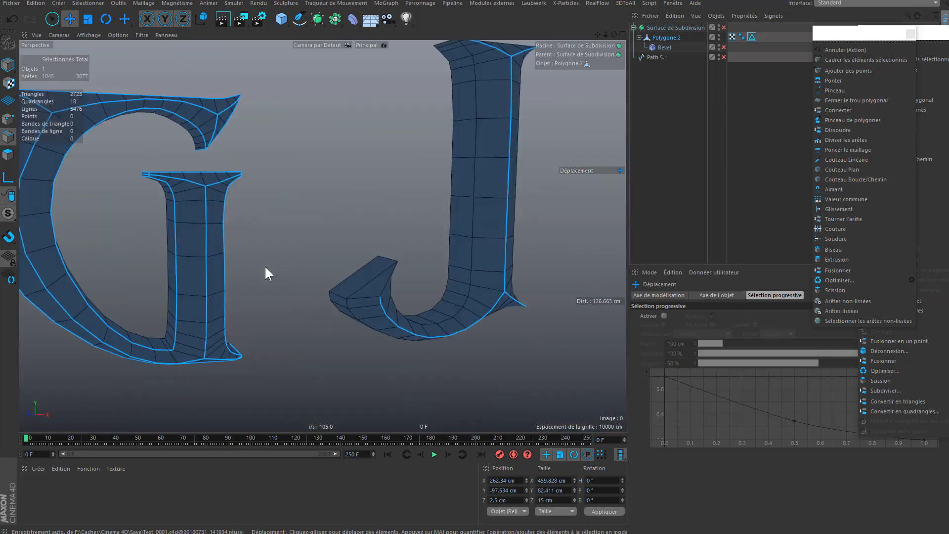
scroll(383, 282, "up", 4)
double_click(386, 272, "shift")
left_click_drag(387, 272, 297, 261, "alt")
double_click(422, 274, "shift")
left_click(451, 261, "shift")
key("ctrl+z")
left_click_drag(462, 278, 368, 158, "alt")
scroll(473, 267, "up", 3)
left_click(473, 268, "shift")
double_click(426, 242, "shift")
left_click(425, 251, "ctrl")
scroll(445, 259, "down", 3)
scroll(475, 310, "down", 3)
Step: Add the missing contour edges of the J's top serif and stem to the selection
middle_click_drag(368, 158, 363, 273, "alt")
left_click_drag(363, 273, 480, 179, "alt")
left_click(410, 196, "shift")
scroll(480, 179, "down", 4)
scroll(241, 213, "up", 5)
left_click(202, 292, "shift")
scroll(270, 341, "down", 4)
left_click_drag(272, 345, 357, 228, "alt")
scroll(396, 250, "down", 5)
scroll(416, 327, "up", 4)
scroll(515, 361, "down", 3)
scroll(429, 334, "up", 4)
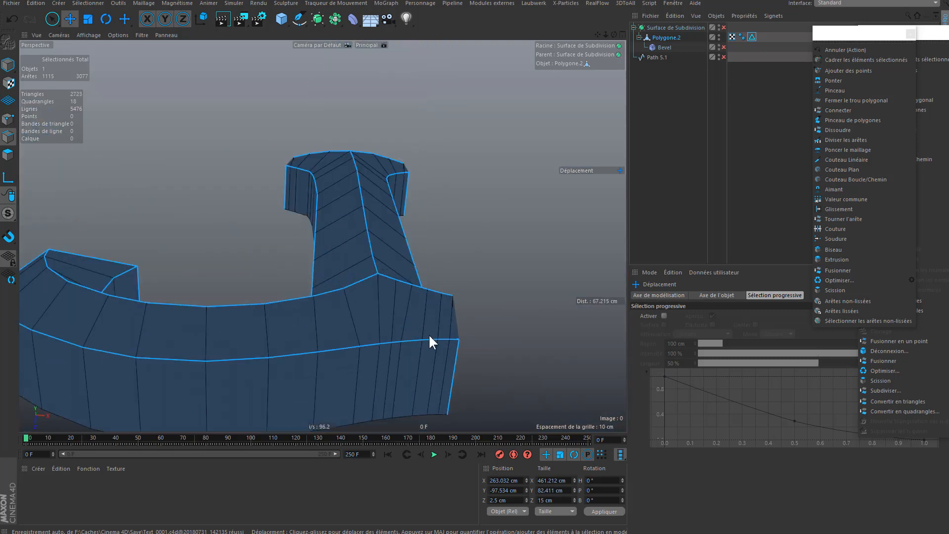
Step: Switch to point editing and adjust the corner points at the right end of the J's foot
left_click_drag(429, 333, 424, 291, "alt")
left_click(8, 119)
left_click(439, 294)
left_click(453, 329)
left_click(439, 295)
left_click_drag(442, 347, 432, 366)
left_click(425, 294)
mouse_move(432, 365)
left_mouse_down("alt")
mouse_move(422, 316)
mouse_move(442, 331)
mouse_move(431, 355)
left_mouse_up("alt")
left_click(417, 290)
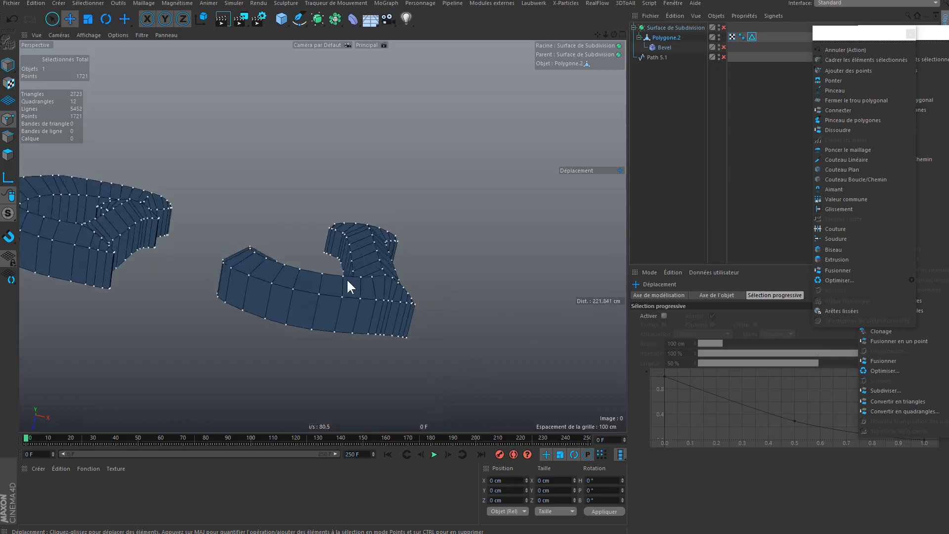
Step: Examine the mesh points of all the letters from several angles, working from the J back to the S
left_click_drag(346, 278, 363, 358, "alt")
middle_click_drag(148, 282, 309, 316, "alt")
left_click_drag(309, 316, 341, 282, "alt")
middle_click_drag(153, 237, 385, 262, "alt")
left_click_drag(385, 262, 318, 263, "alt")
middle_click_drag(84, 222, 336, 267, "alt")
left_click_drag(336, 266, 332, 173, "alt")
middle_click_drag(79, 193, 381, 250, "alt")
left_click_drag(382, 250, 419, 263, "alt")
right_click_drag(419, 263, 219, 251, "alt")
left_click_drag(218, 251, 423, 241, "alt")
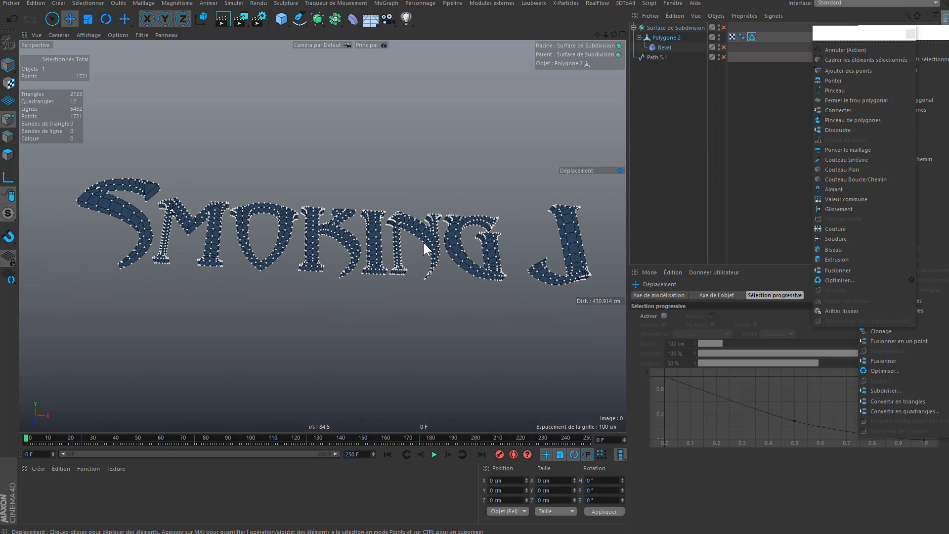
Step: Return to edge editing and examine the extended edge selection across the whole lettering
left_click(7, 139)
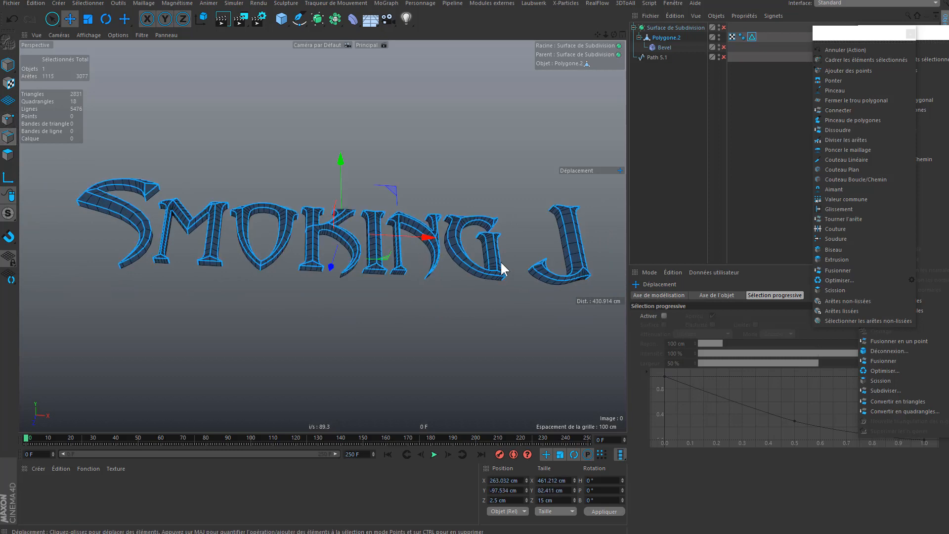
left_click_drag(500, 260, 588, 260, "alt")
middle_click_drag(588, 260, 428, 245, "alt")
right_click_drag(428, 244, 465, 247, "alt")
left_click_drag(465, 247, 397, 222, "alt")
right_click_drag(398, 222, 329, 259, "alt")
left_click_drag(407, 223, 394, 220, "alt")
right_click_drag(377, 225, 355, 236, "alt")
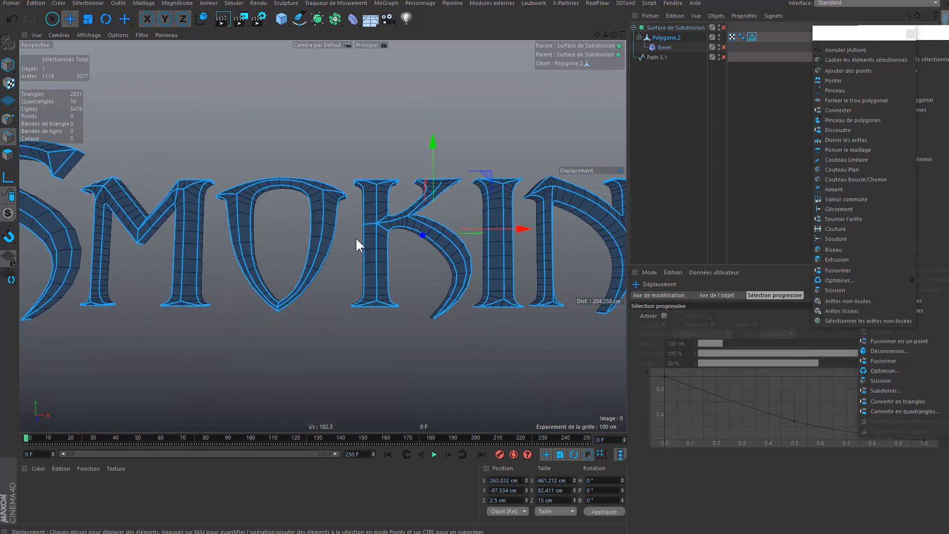
left_click_drag(401, 227, 308, 256, "alt")
middle_click_drag(308, 258, 343, 248, "alt")
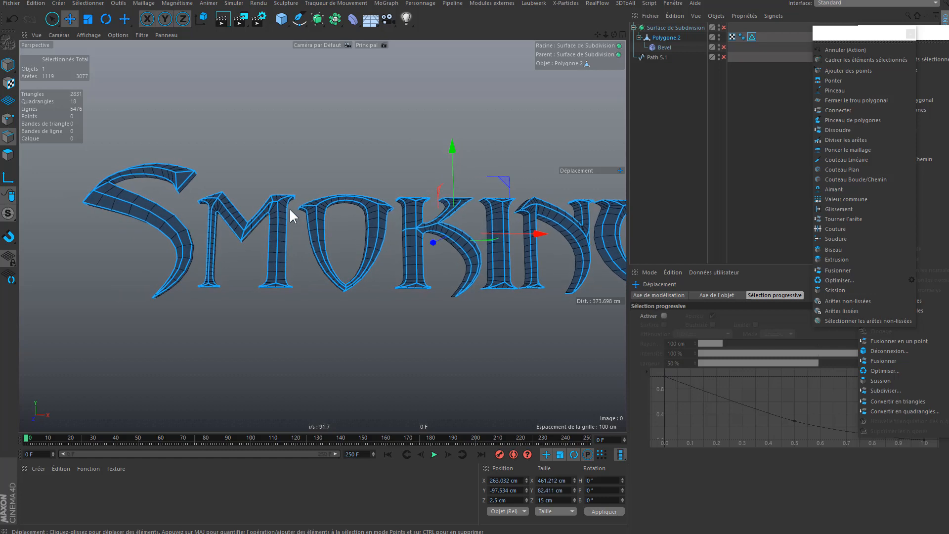
right_click_drag(290, 214, 326, 195, "alt")
left_click_drag(325, 200, 296, 198, "alt")
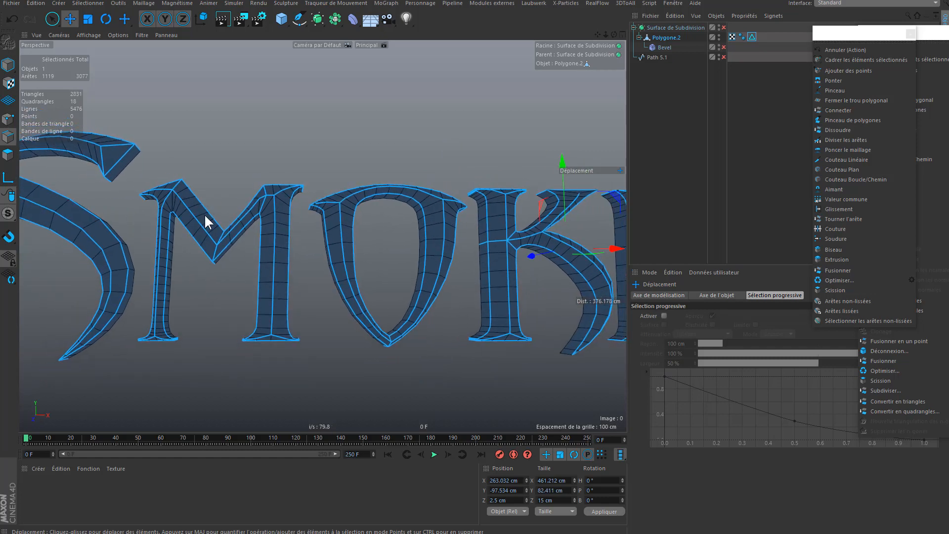
Step: Store the extended edge selection in the Biseau selection and enable the Bevel deformer
left_click(84, 3)
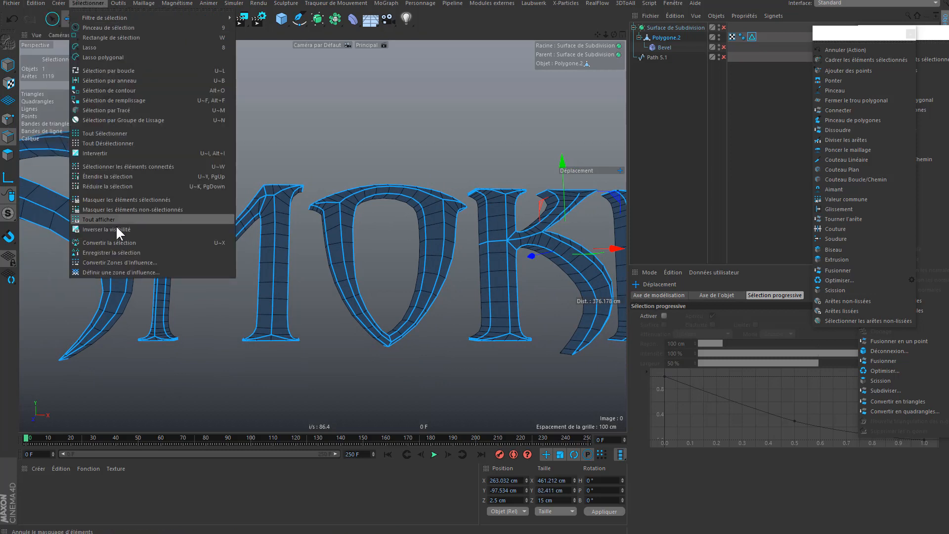
left_click(110, 254)
left_click_drag(360, 210, 304, 125, "alt")
middle_click_drag(305, 126, 271, 173, "alt")
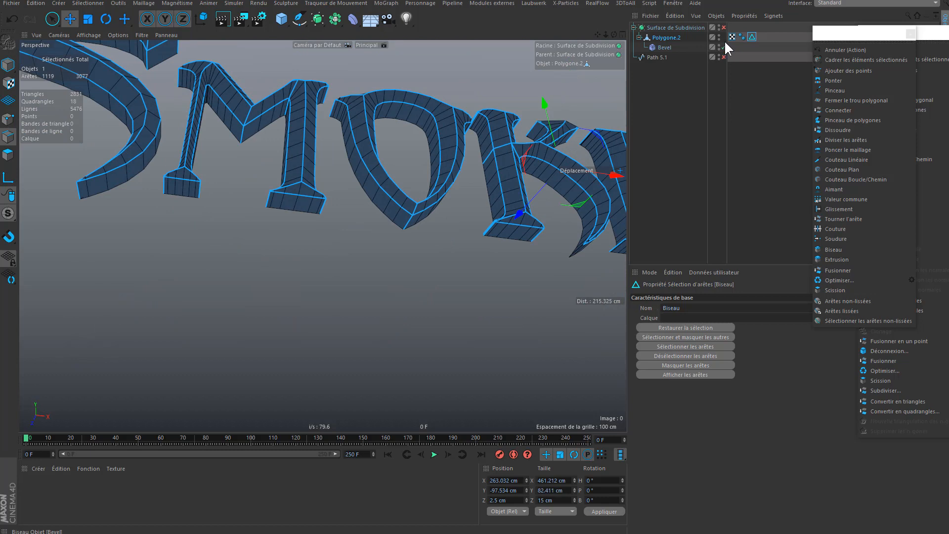
left_click(684, 112)
Step: Set the Bevel deformer's offset to 0.2 cm
left_click_drag(452, 210, 359, 262, "alt")
scroll(422, 244, "down", 2)
scroll(435, 232, "up", 7)
mouse_move(417, 234)
left_mouse_down("alt")
mouse_move(381, 238)
mouse_move(400, 227)
left_mouse_up("alt")
left_click(662, 47)
left_click_drag(687, 392, 733, 396)
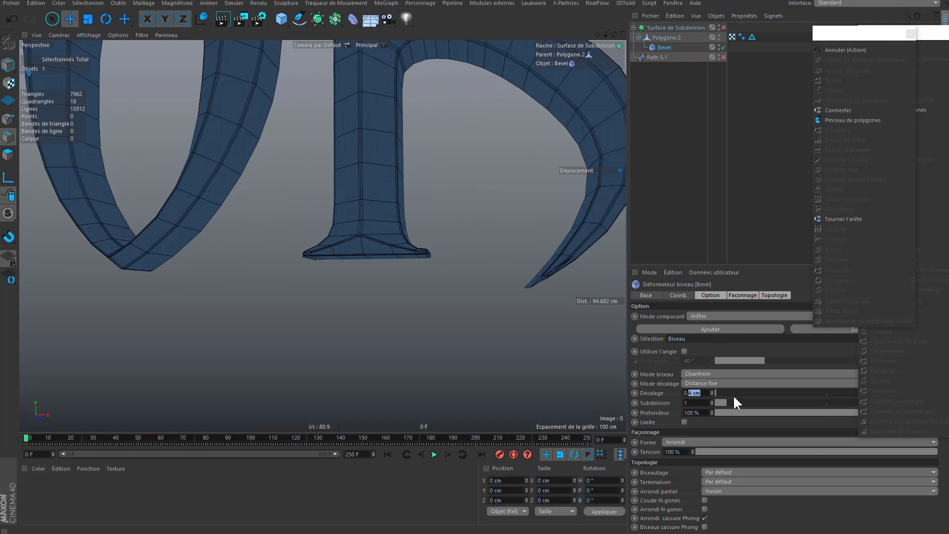
type(".2")
key("Return")
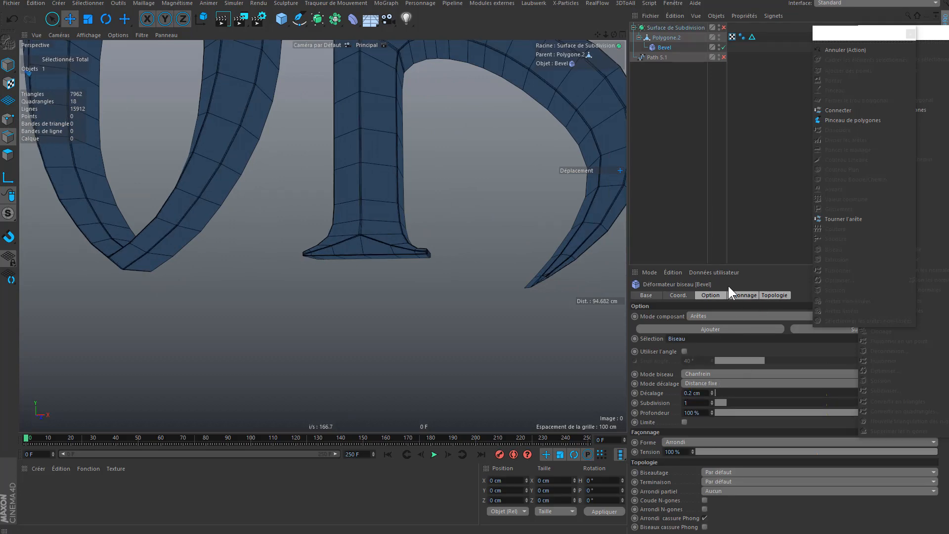
middle_click_drag(446, 185, 387, 259, "alt")
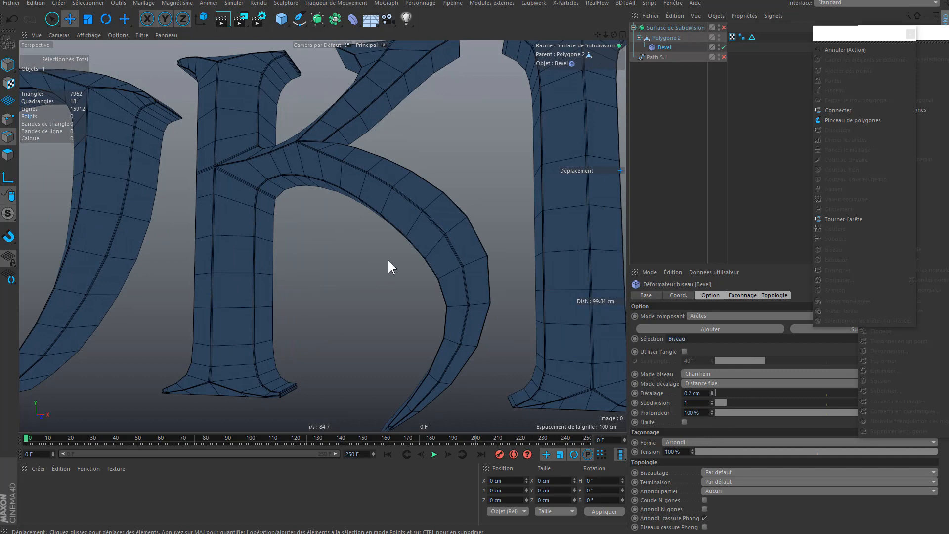
left_click_drag(310, 174, 330, 173, "alt")
scroll(316, 148, "up", 6)
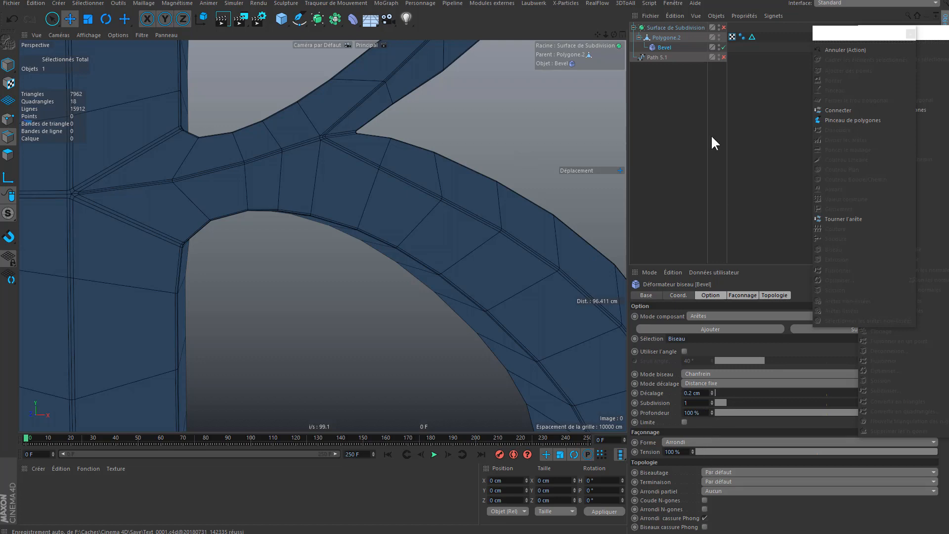
Step: Enable the Subdivision Surface, switch the viewport to shading without wireframe lines, and examine the bevelled K
left_click(724, 28)
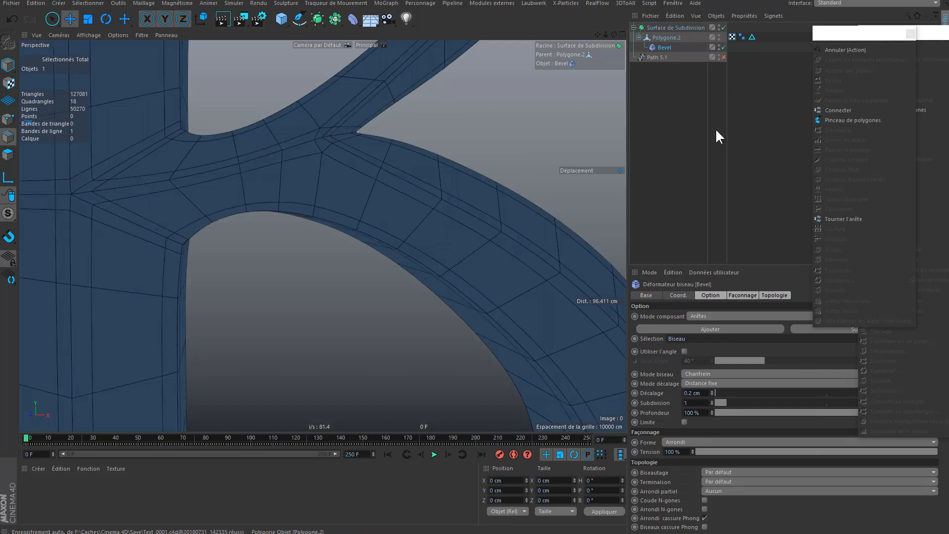
left_click(715, 128)
left_click(67, 34)
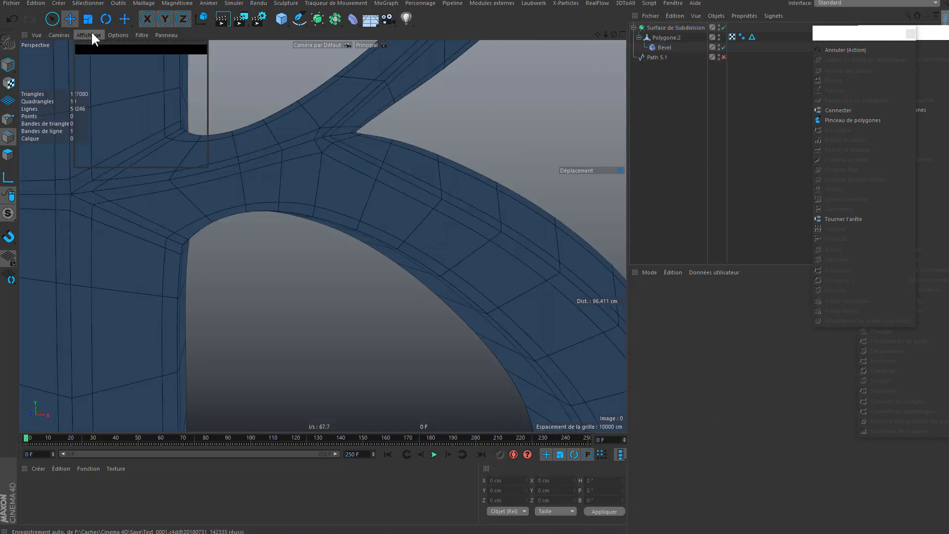
left_click(95, 47)
scroll(329, 148, "down", 6)
left_click_drag(329, 147, 243, 226, "alt")
mouse_move(249, 187)
left_mouse_down("alt")
mouse_move(257, 203)
mouse_move(254, 148)
mouse_move(297, 209)
mouse_move(284, 230)
mouse_move(253, 193)
mouse_move(262, 195)
left_mouse_up("alt")
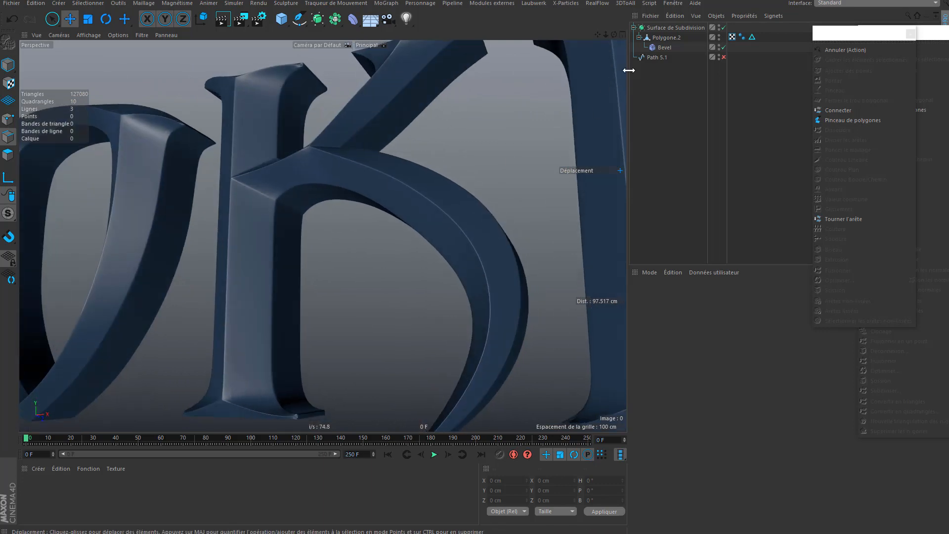
Step: Remove the lower edge at the K's stem junction from the Biseau selection, store it, and check the smoothed bevel
left_click(751, 37)
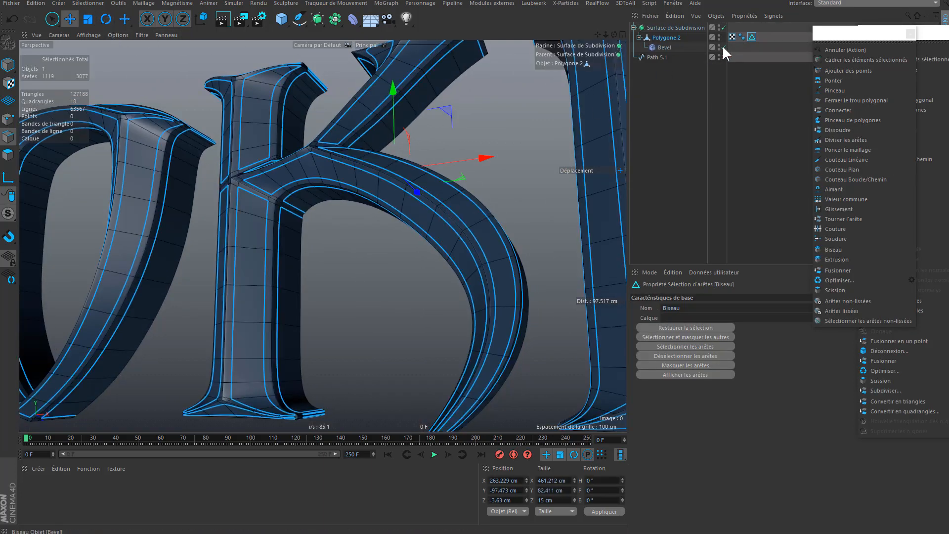
left_click_drag(723, 48, 723, 27)
left_click(255, 191, "ctrl")
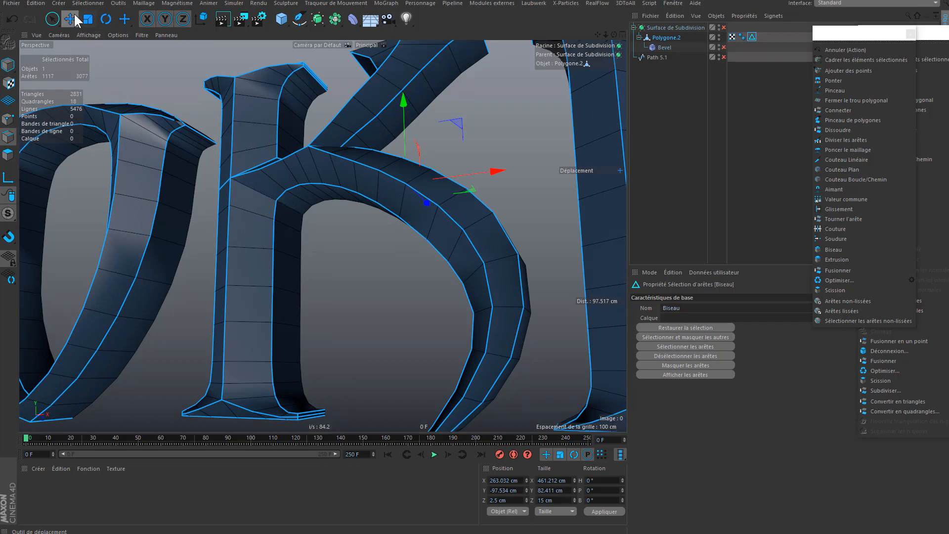
left_click(88, 3)
left_click(120, 252)
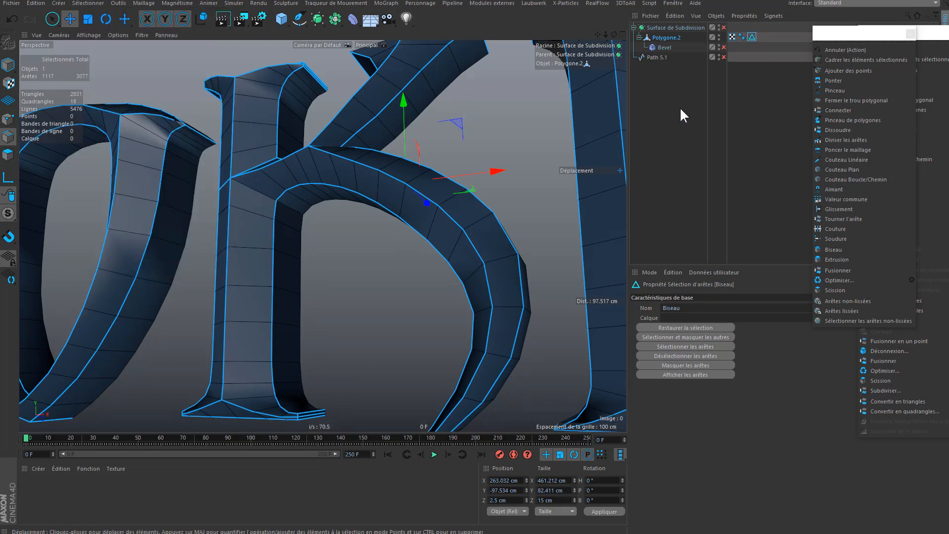
left_click(724, 47)
left_click(724, 28)
left_click_drag(268, 179, 332, 187, "alt")
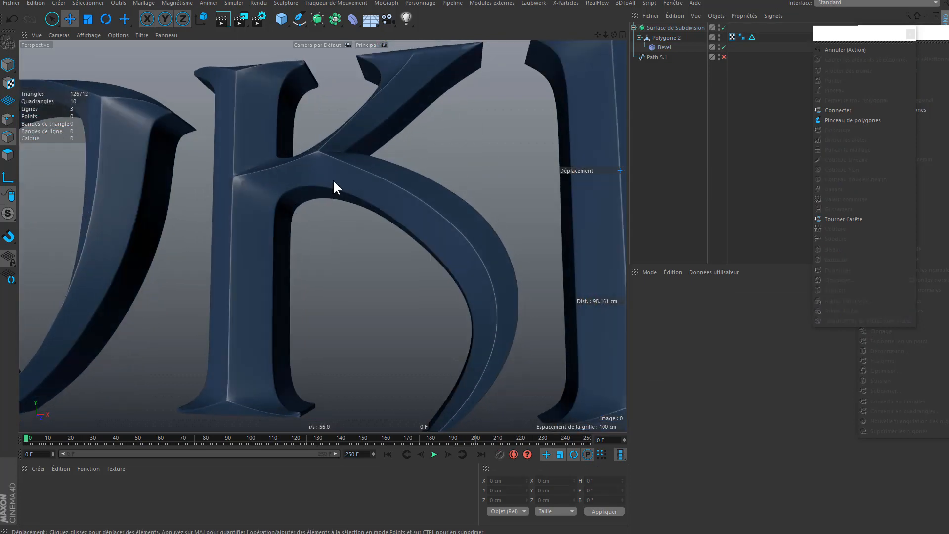
left_click_drag(275, 187, 311, 256, "alt")
Step: Undo the removal of the K's junction edge from the Biseau selection, keeping the Bevel and Subdivision Surface enabled
key("ctrl+z")
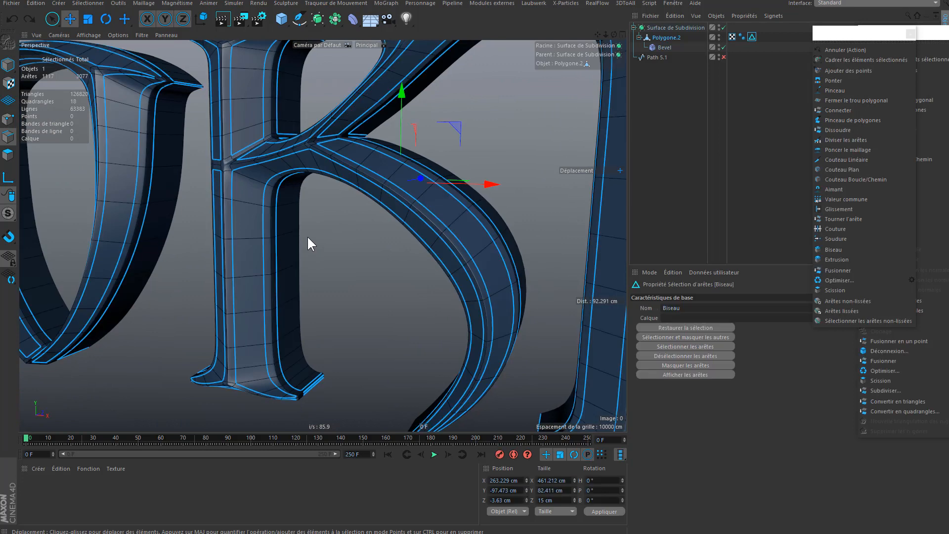
key("ctrl+z")
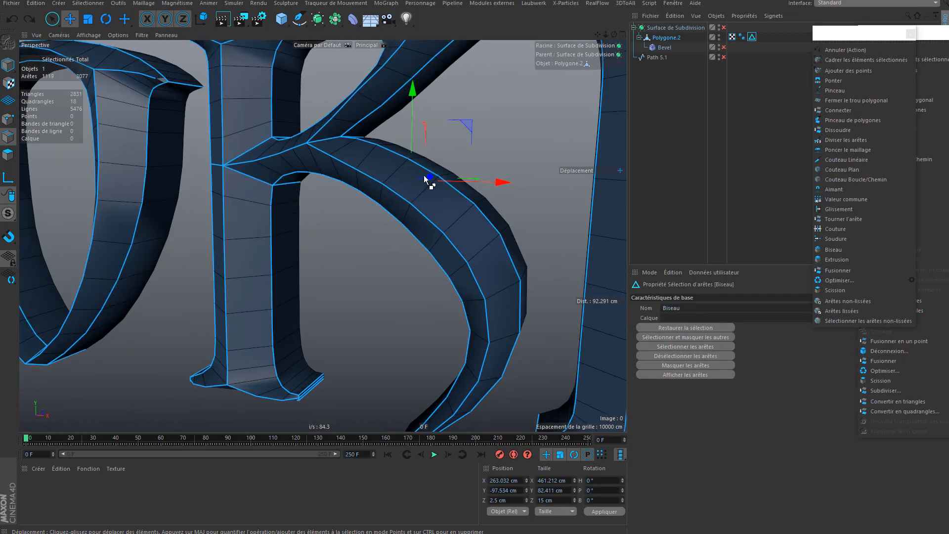
key("ctrl+y")
key("ctrl+y")
left_click(712, 85)
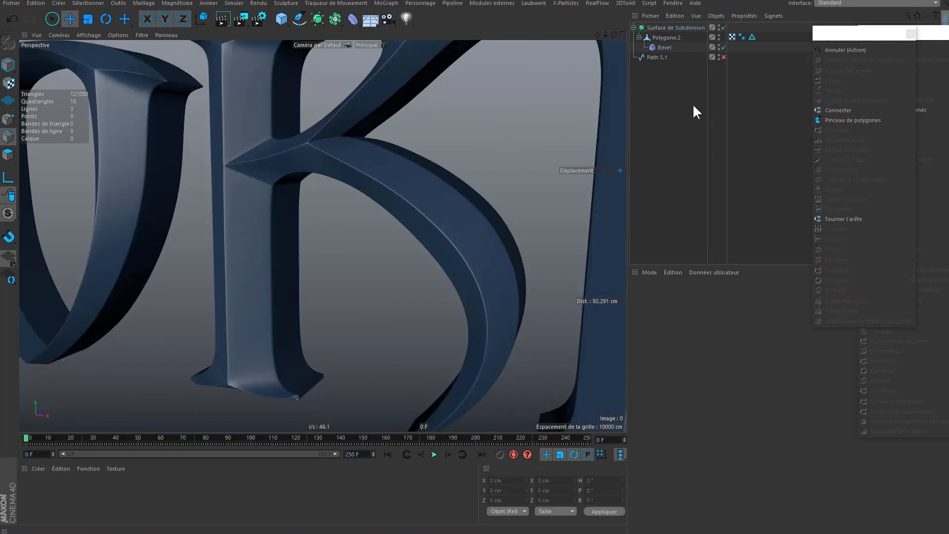
Step: With the Bevel and Subdivision Surface disabled, extend the Biseau edge selection at the junction atop the N's stem
left_click_drag(402, 208, 464, 173, "alt")
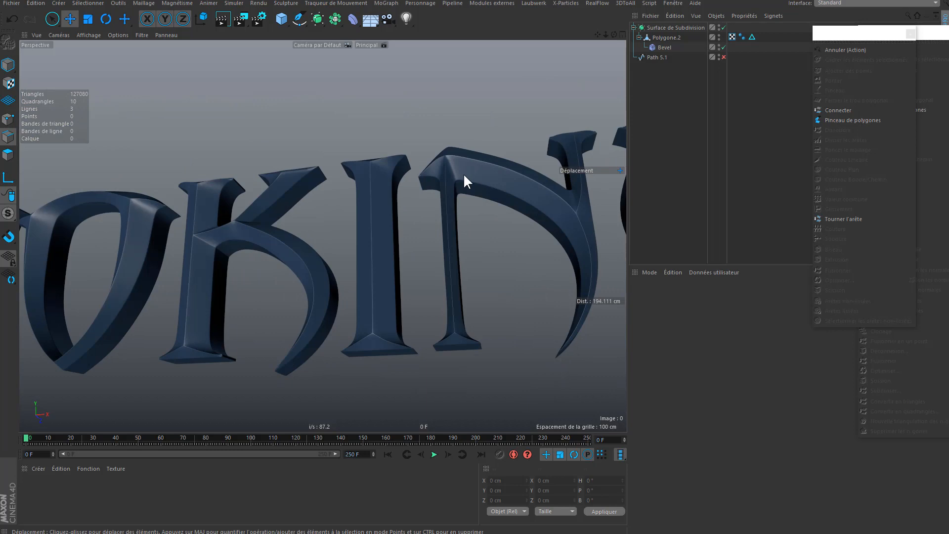
right_click_drag(463, 173, 492, 166, "alt")
left_click(723, 47)
left_click(724, 27)
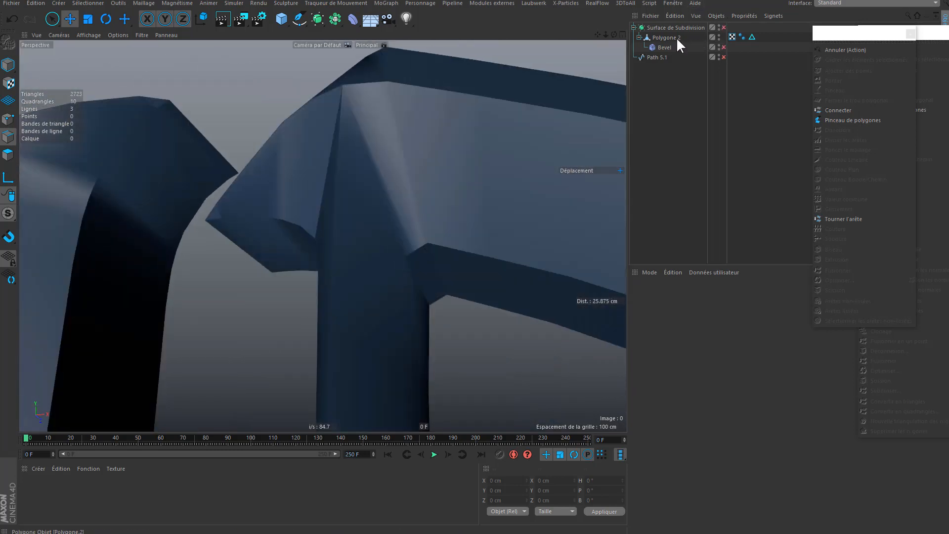
left_click(751, 37)
left_click_drag(401, 205, 272, 130, "alt")
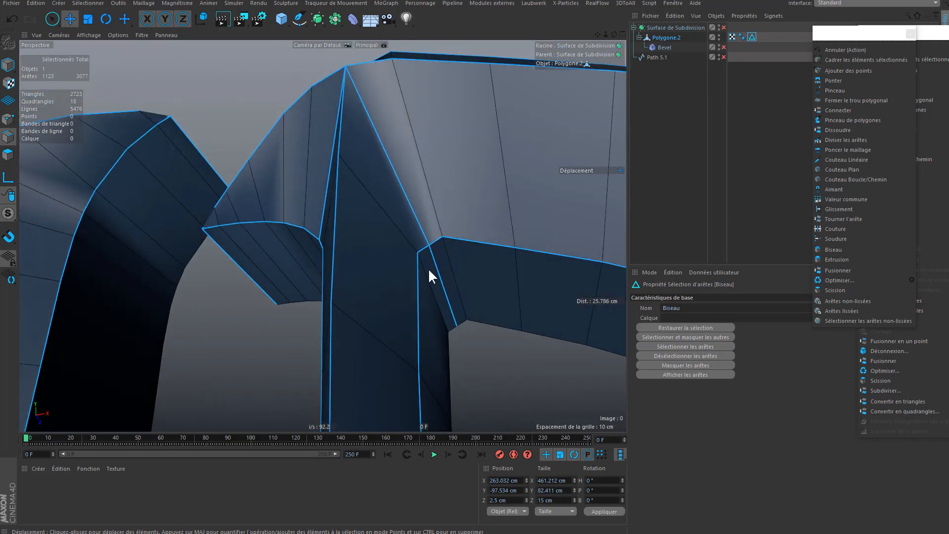
scroll(428, 268, "down", 3)
left_click_drag(414, 198, 444, 249, "alt")
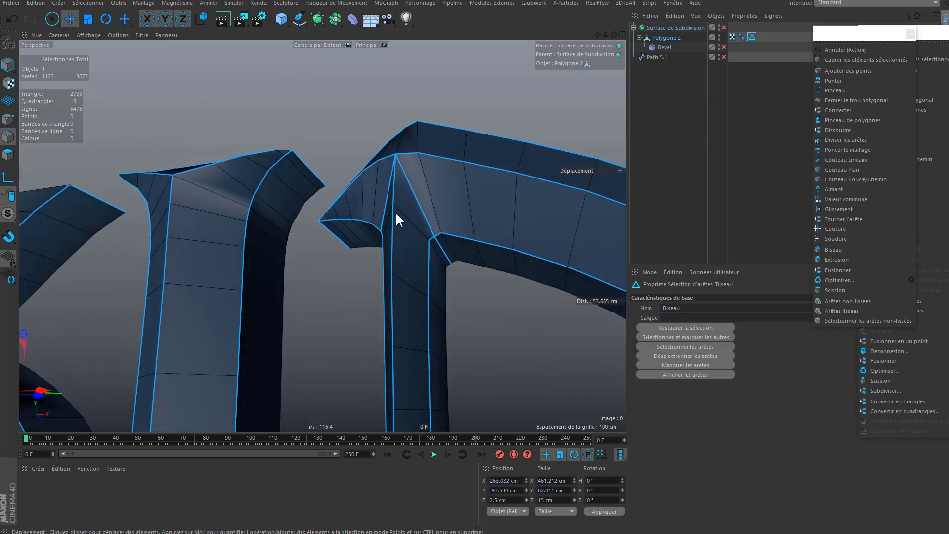
Step: Store the edges extended at the top of the N's stem in the Biseau selection
left_click(88, 3)
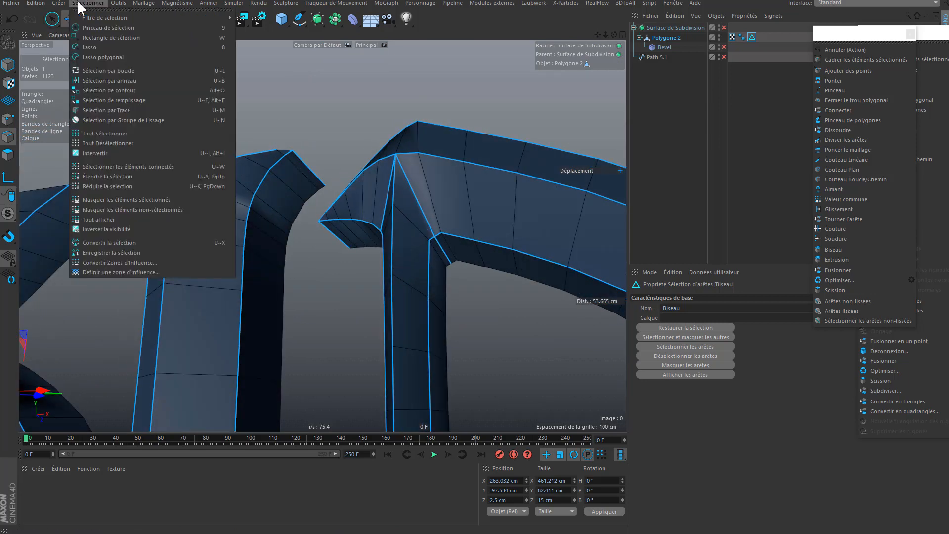
left_click(114, 261)
left_click(212, 198)
left_click(88, 3)
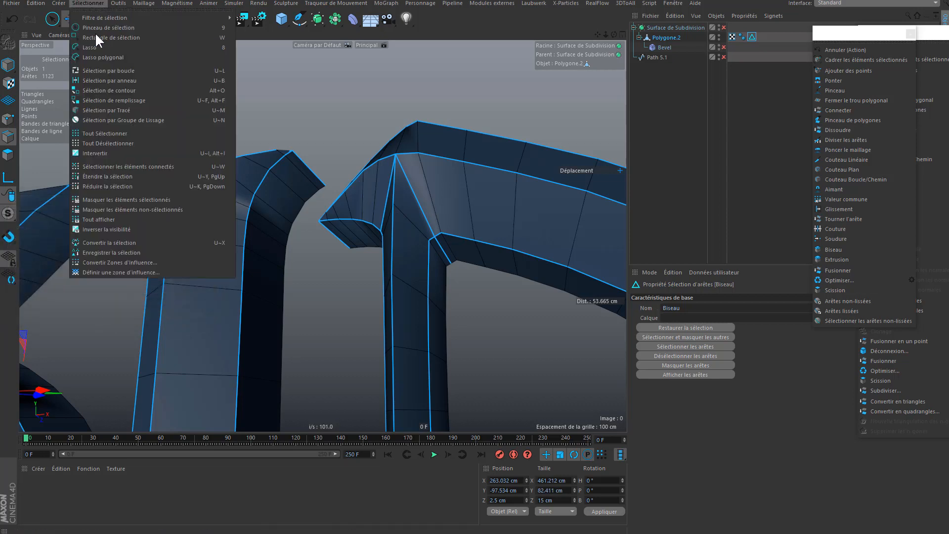
left_click(105, 251)
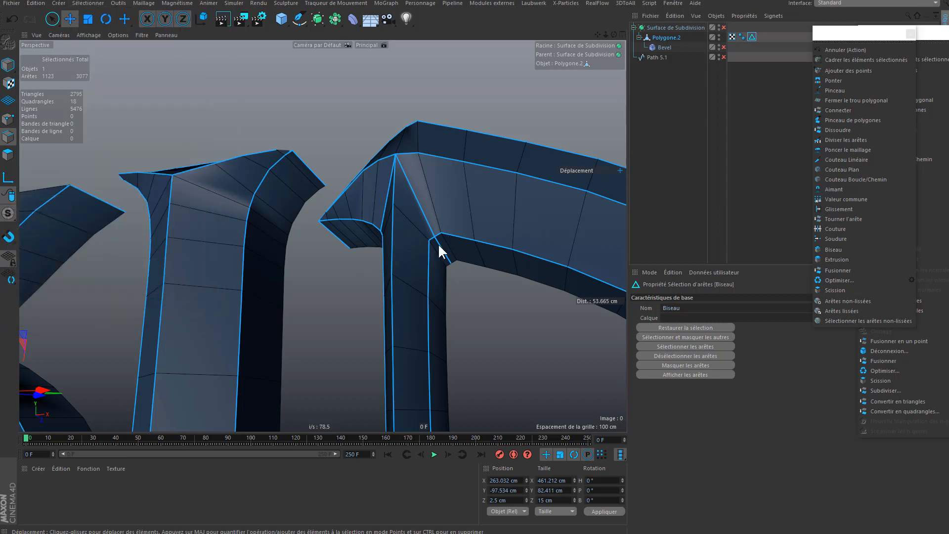
Step: Select the short depth edge in the inner corner beside the N's stem and move it slightly upward in the front view
left_click(438, 246)
middle_click(418, 235)
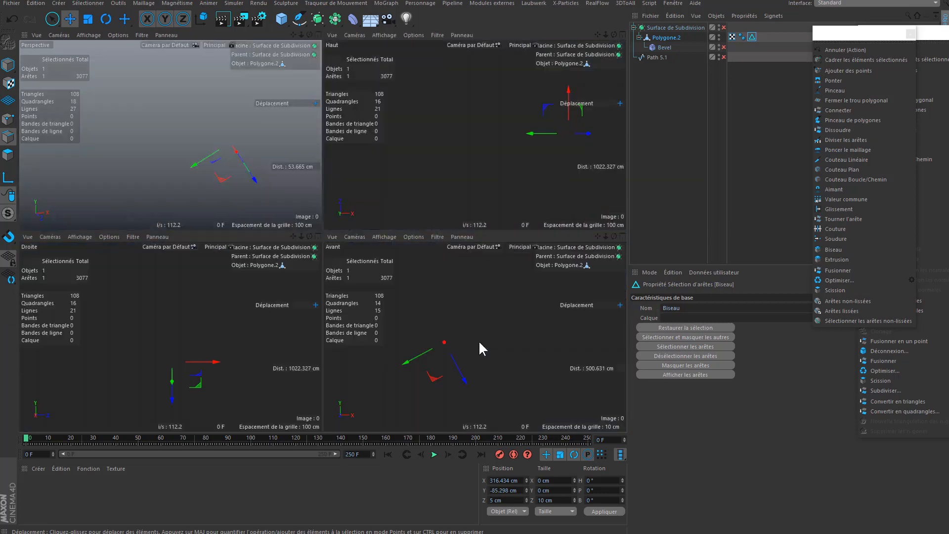
middle_click(478, 340)
scroll(371, 318, "up", 6)
scroll(461, 197, "up", 5)
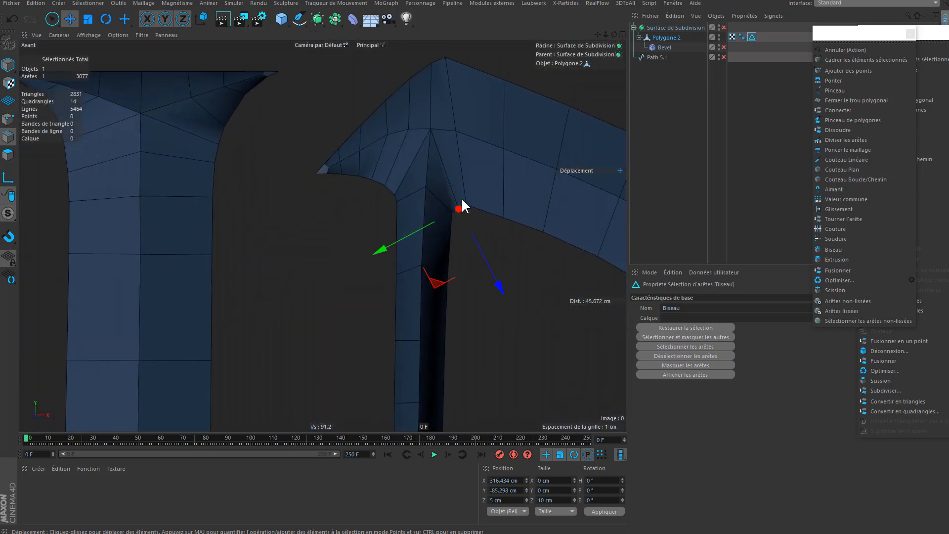
left_click_drag(504, 295, 489, 277)
scroll(381, 212, "up", 5)
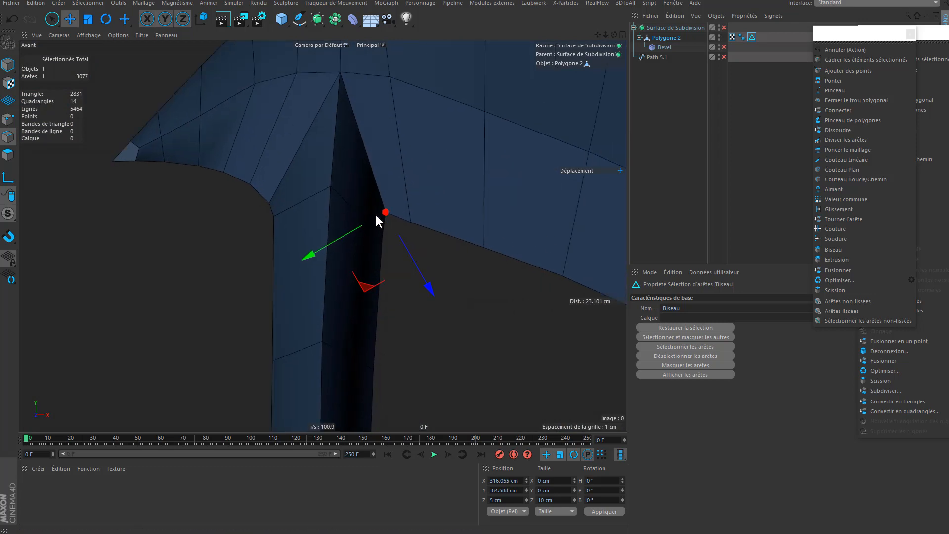
left_click_drag(435, 290, 434, 284)
scroll(405, 247, "down", 5)
middle_click(197, 158)
middle_click(185, 152)
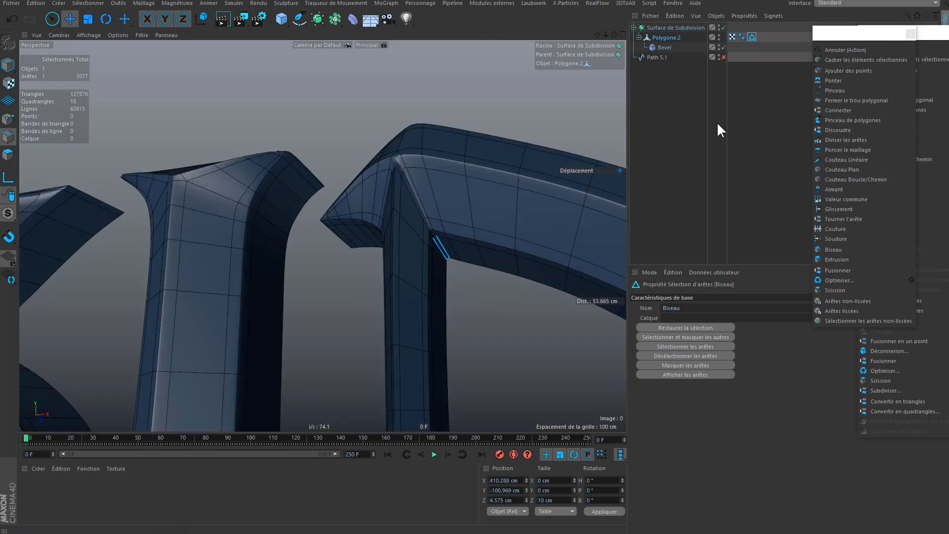
Step: Reload the Biseau selection, disable the Bevel and Subdivision Surface, and add the vertical crease where the N's arch meets its right stroke
left_click(653, 144)
left_click_drag(449, 221, 481, 233, "alt")
scroll(459, 211, "up", 3)
double_click(752, 37)
left_click(724, 47)
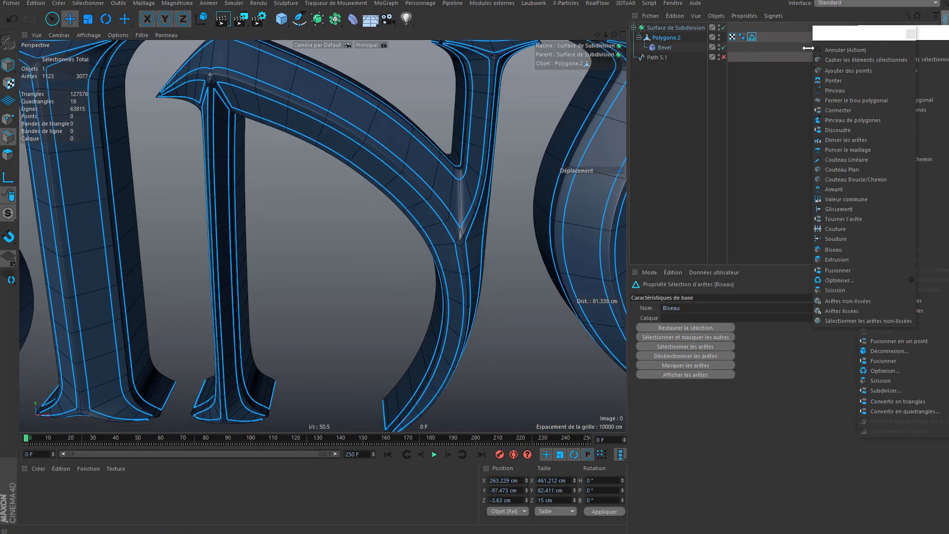
left_click(724, 27)
left_click(460, 200, "shift")
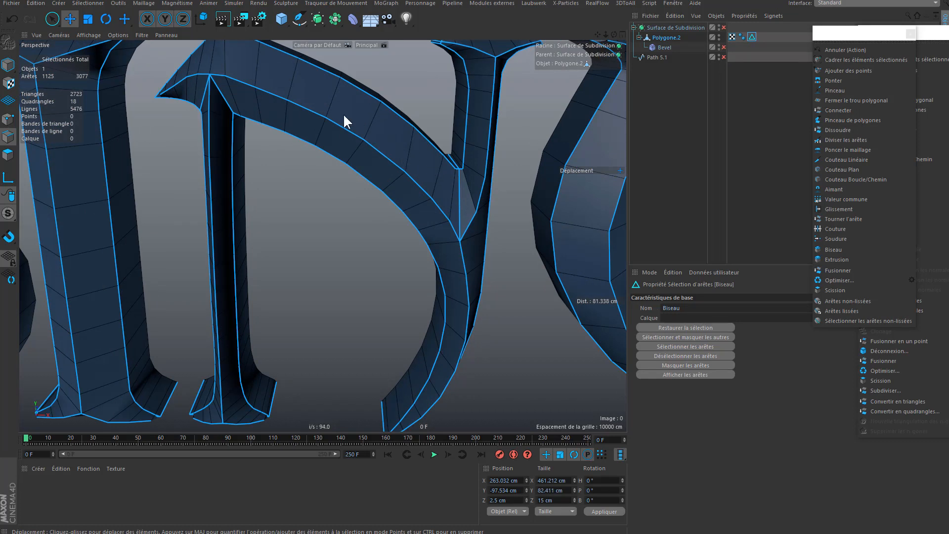
Step: Detach the selection commands as a floating palette and store the extended edges in the Biseau selection
left_click(89, 3)
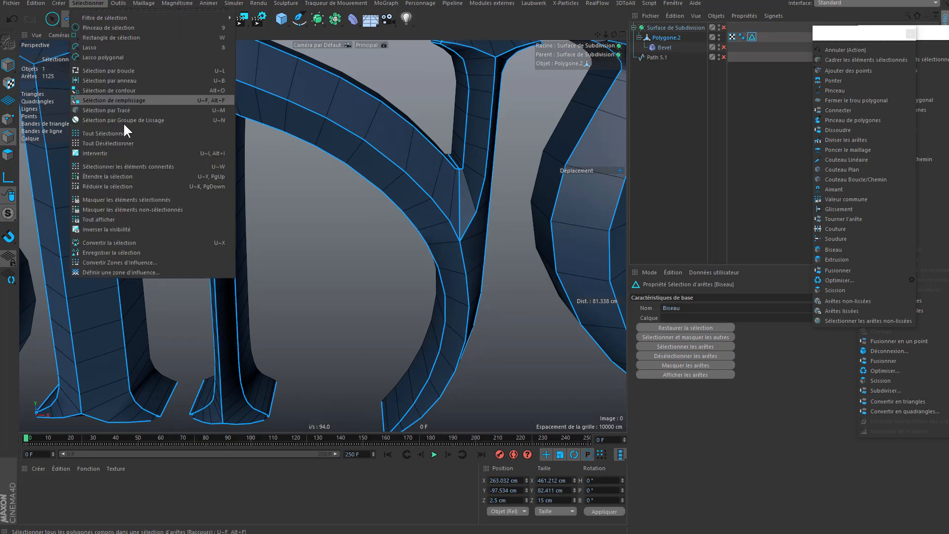
left_click(109, 14)
left_click_drag(112, 14, 645, 194)
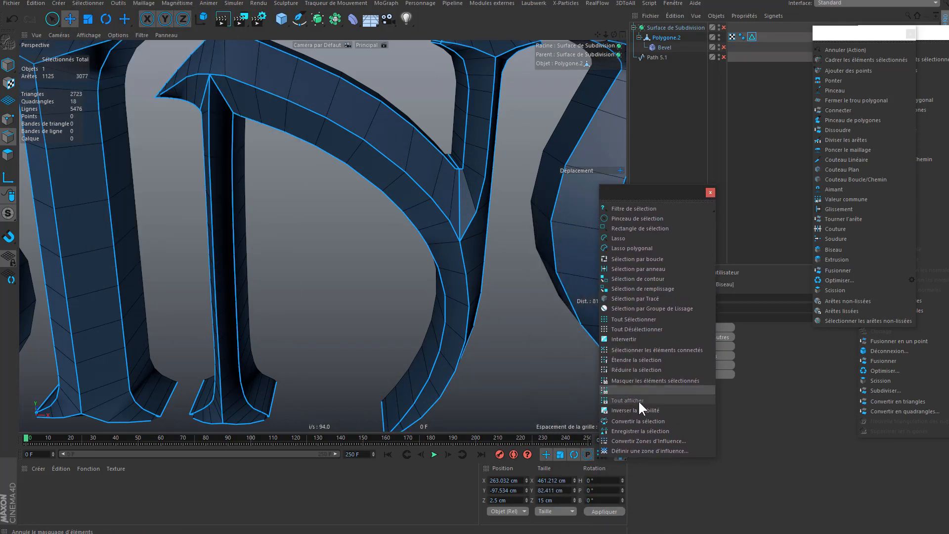
Step: Select the short depth edge where the N's arch meets its right stroke and move it down about 0.6 cm in the front view
middle_click_drag(490, 239, 426, 200, "alt")
middle_click(426, 200)
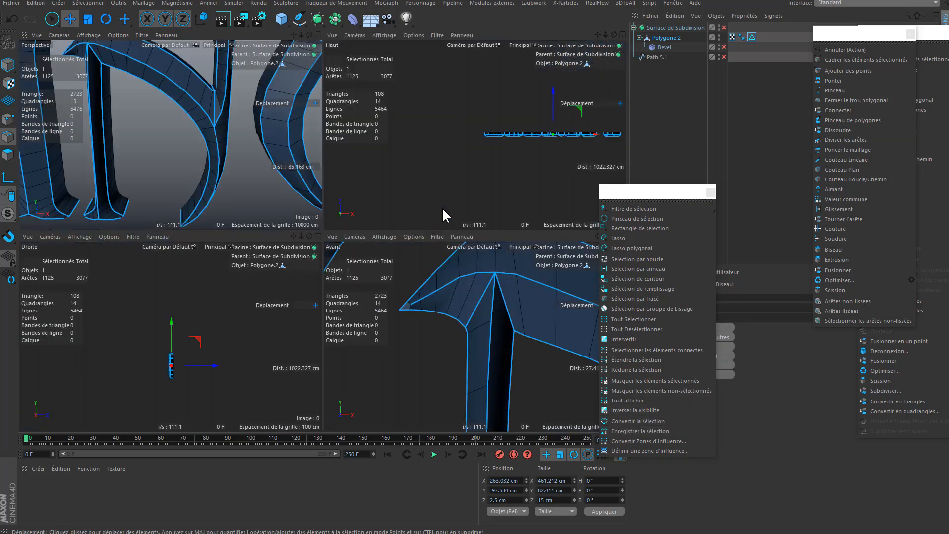
middle_click(215, 121)
left_click(409, 141)
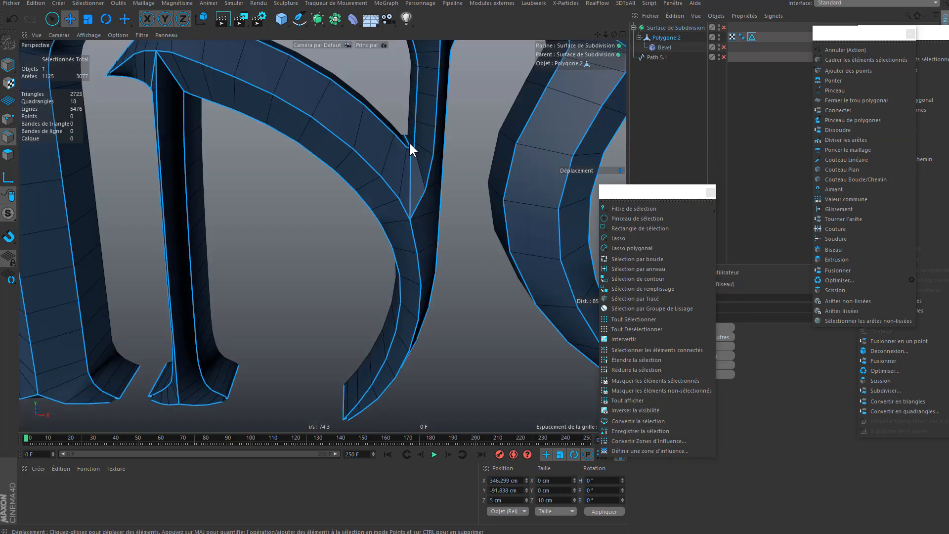
middle_click(409, 143)
middle_click(517, 326)
middle_click_drag(519, 334, 199, 186, "alt")
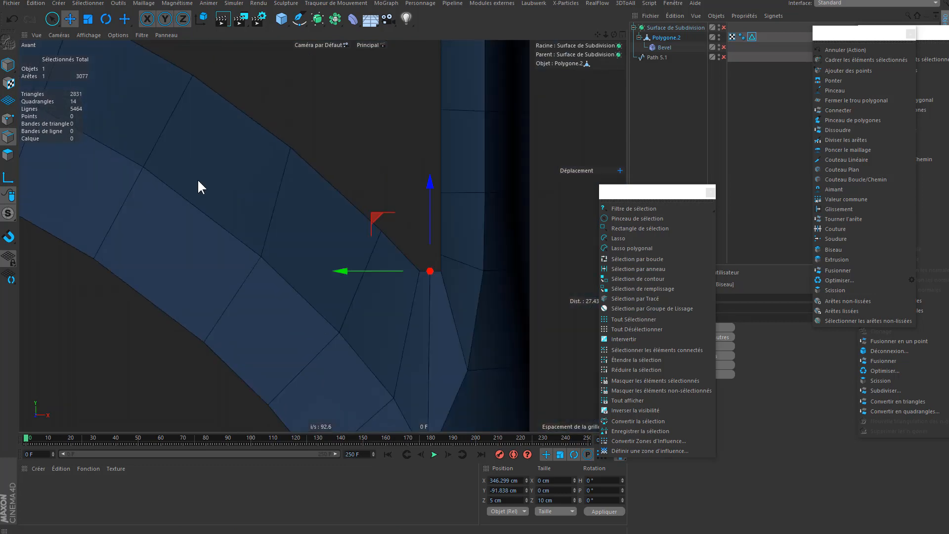
left_click_drag(434, 207, 434, 200)
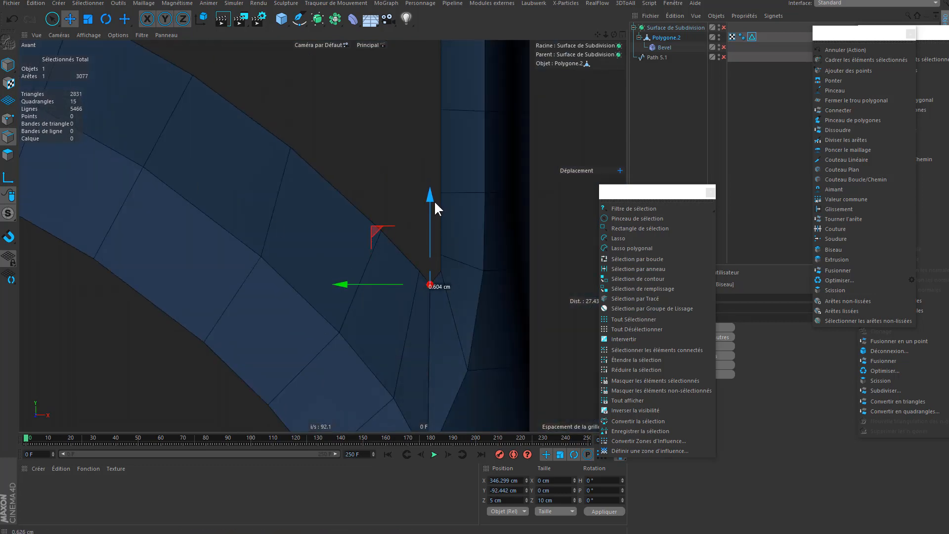
key("F1")
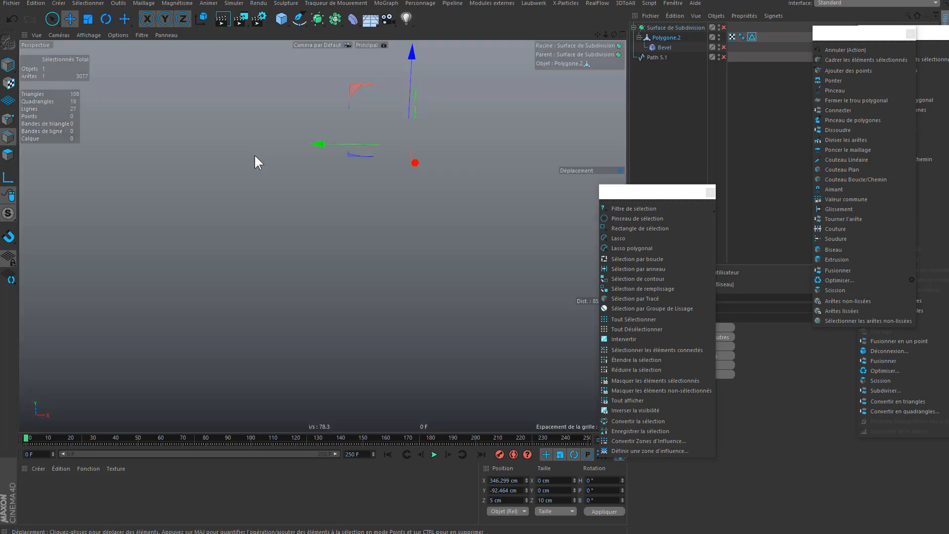
Step: Enable the Bevel and Subdivision Surface and examine the whole smoothed lettering
left_click(723, 47)
left_click(723, 27)
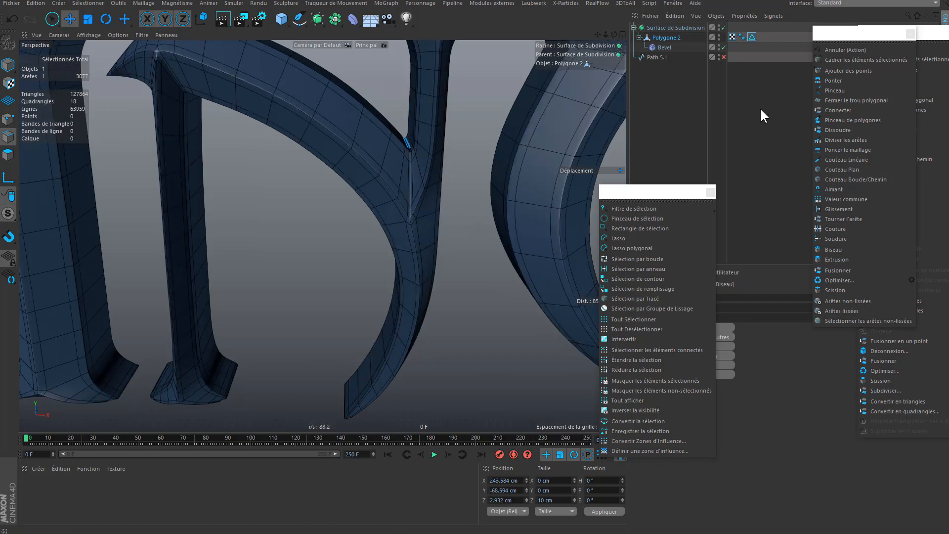
left_click_drag(410, 154, 450, 242, "alt")
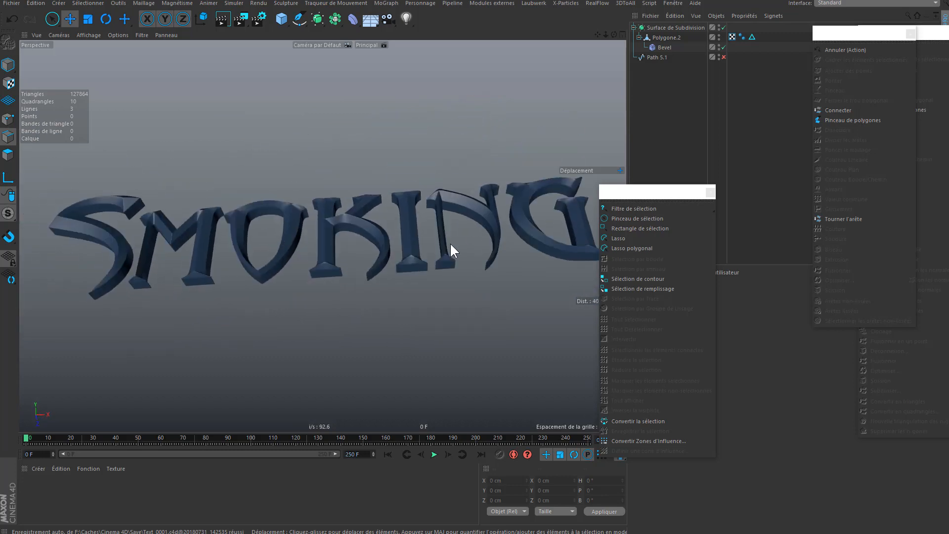
Step: Enable the Path 5.1 spline, place it inside a new Extrusion object, and switch to model mode
left_click(665, 57)
left_click(723, 56)
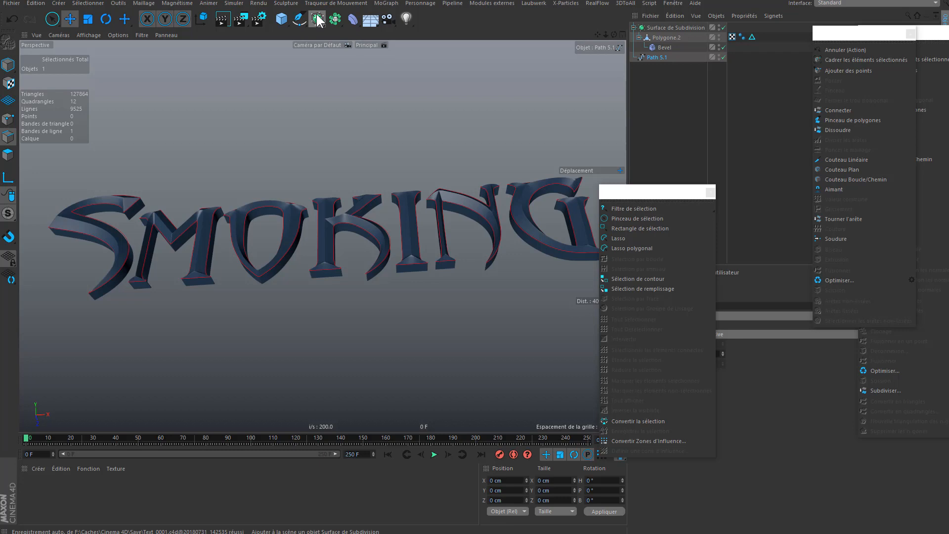
left_click(317, 19)
left_click(438, 33)
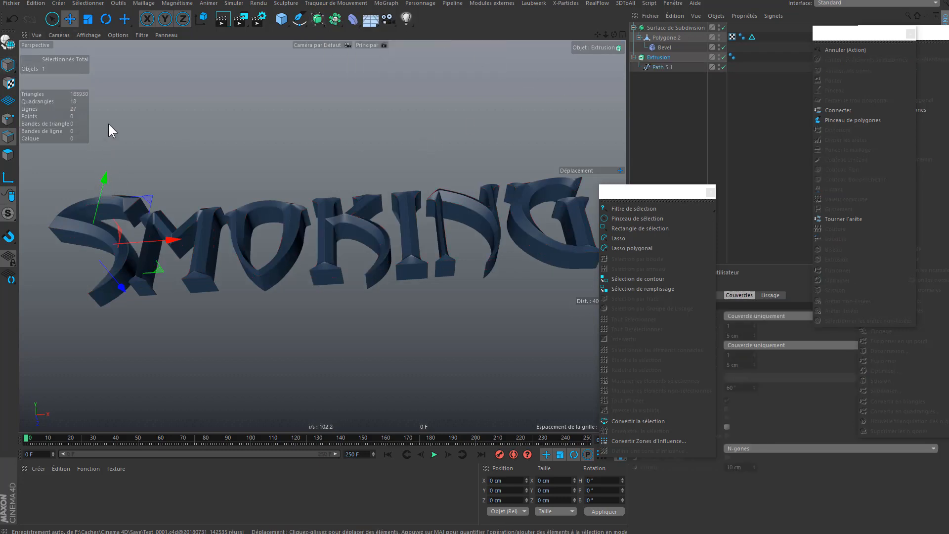
left_click(528, 150)
left_click(8, 64)
left_click(167, 200)
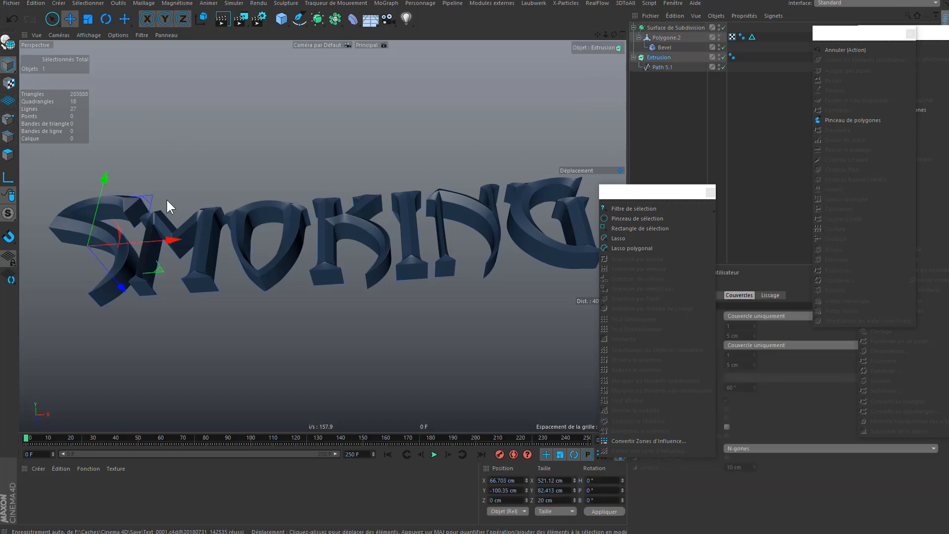
Step: Move the Extrusion up about 93.5 cm above the smoothed lettering and compare the two versions from several angles
left_click_drag(99, 192, 105, 94)
left_click_drag(265, 208, 271, 151, "alt")
left_click_drag(302, 247, 322, 142, "alt")
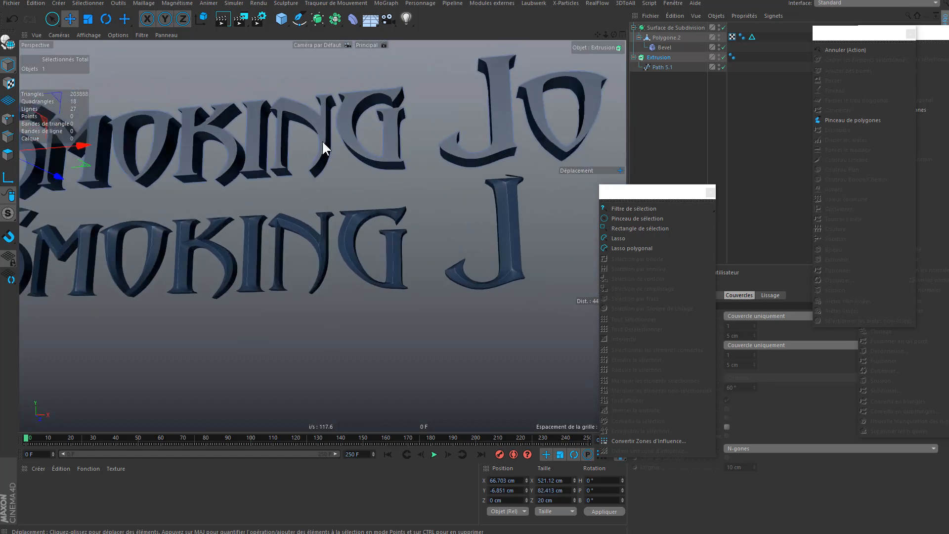
middle_click_drag(323, 143, 499, 168, "alt")
left_click_drag(218, 198, 283, 247, "alt")
right_click_drag(284, 247, 320, 267, "alt")
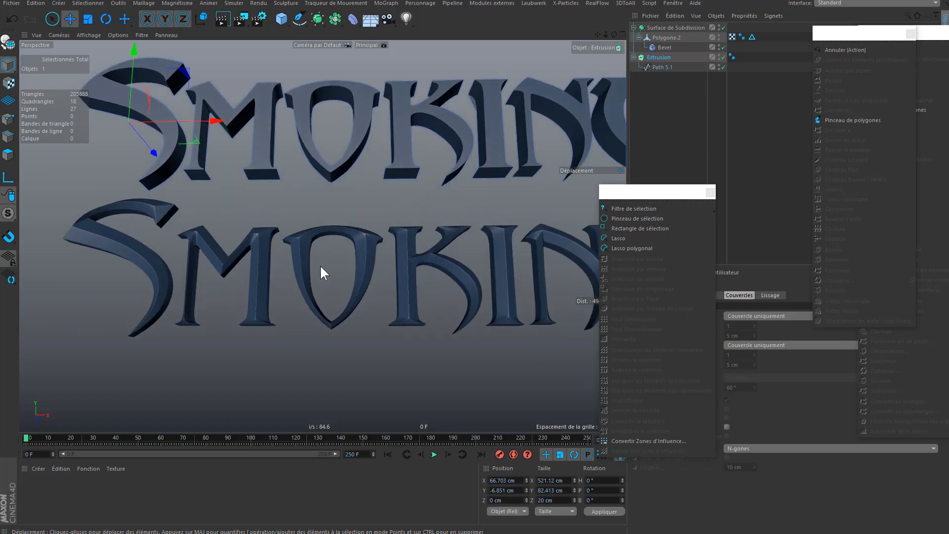
left_click_drag(321, 268, 365, 276, "alt")
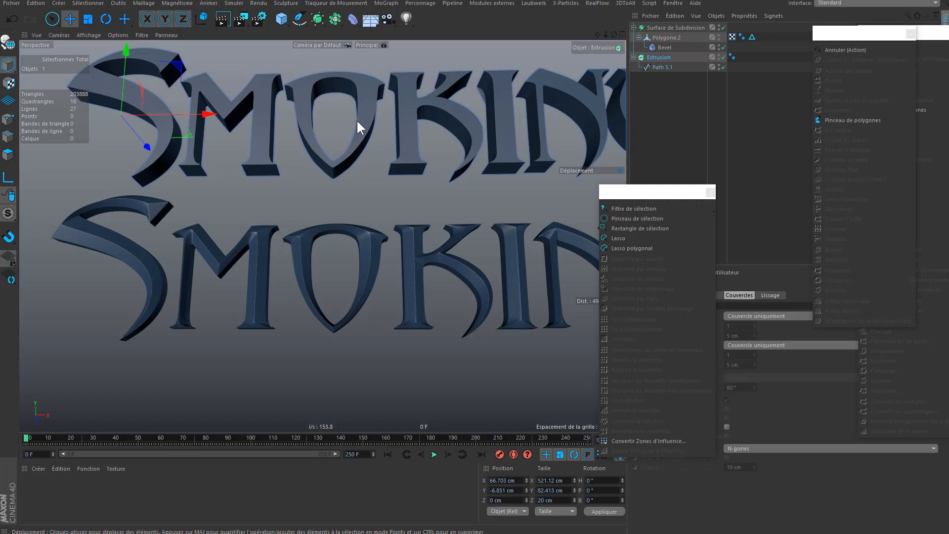
left_click_drag(400, 141, 378, 130, "alt")
middle_click_drag(514, 122, 393, 145, "alt")
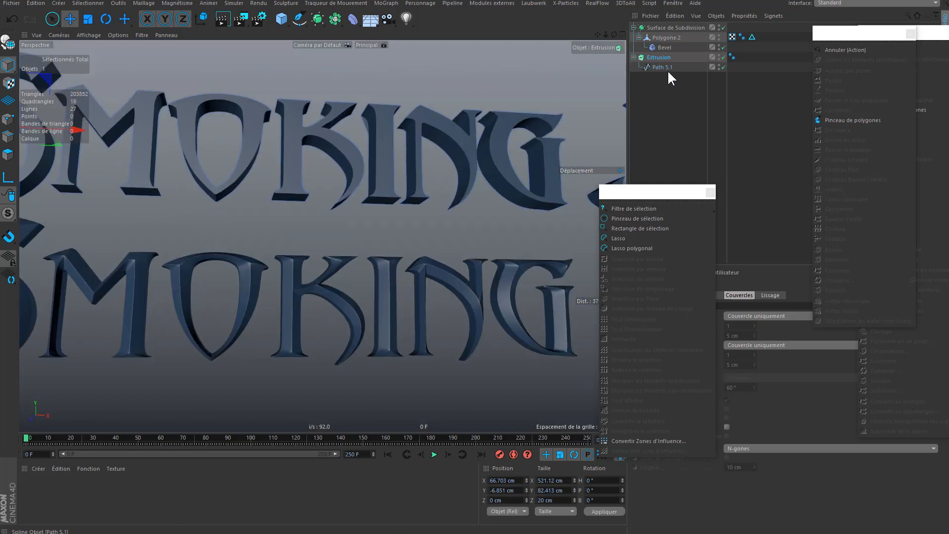
Step: Hide the Extrusion in the editor and render, and examine the J's upper serif up close
double_click(719, 57, "alt")
left_click(713, 116)
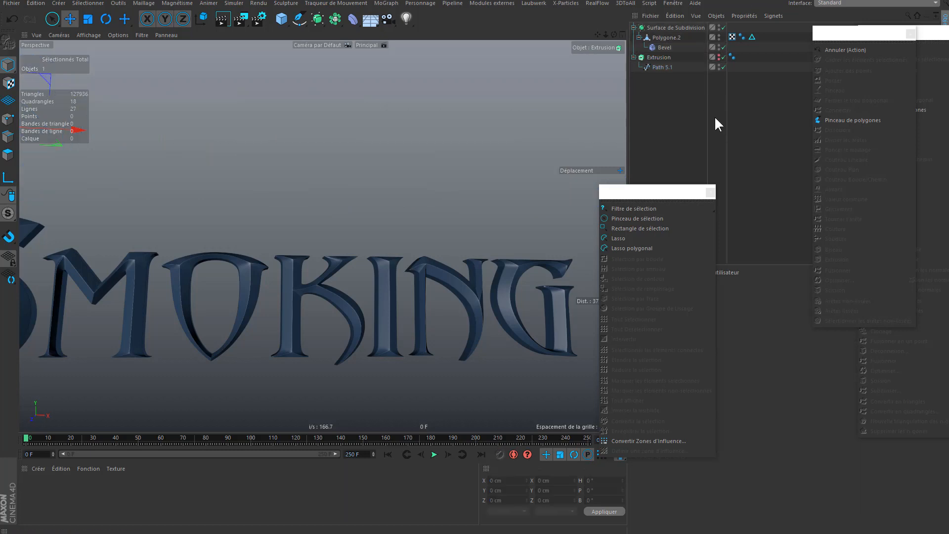
middle_click_drag(463, 318, 495, 242, "alt")
left_click_drag(334, 228, 456, 225, "alt")
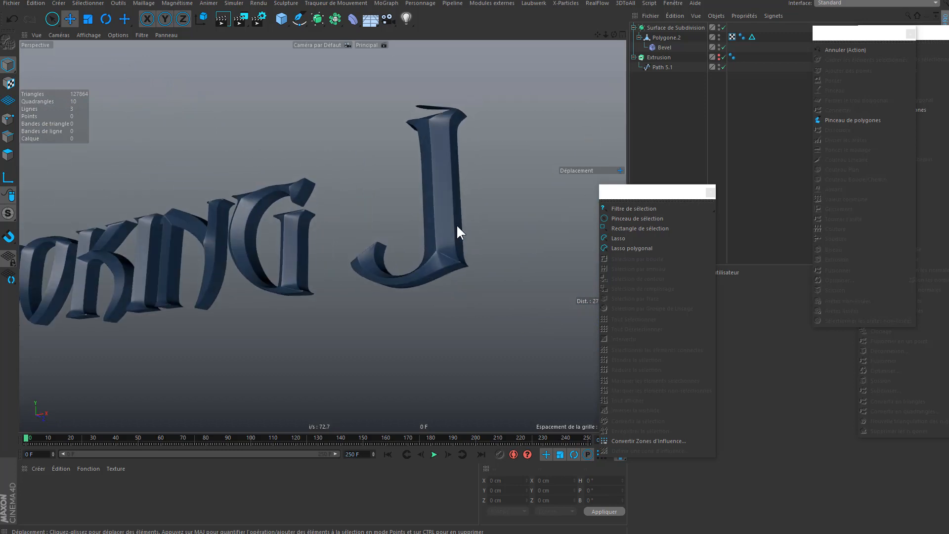
right_click_drag(450, 108, 527, 104, "alt")
left_click_drag(527, 103, 541, 167, "alt")
Step: Turn off the Bevel and Subdivision Surface to inspect the J's base mesh, and re-enable them one at a time
left_click(723, 47)
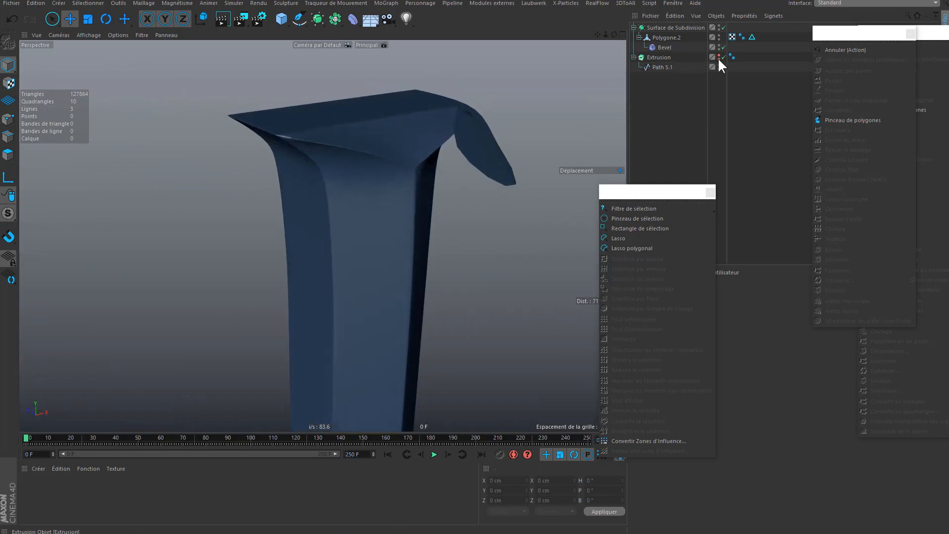
left_click(724, 27)
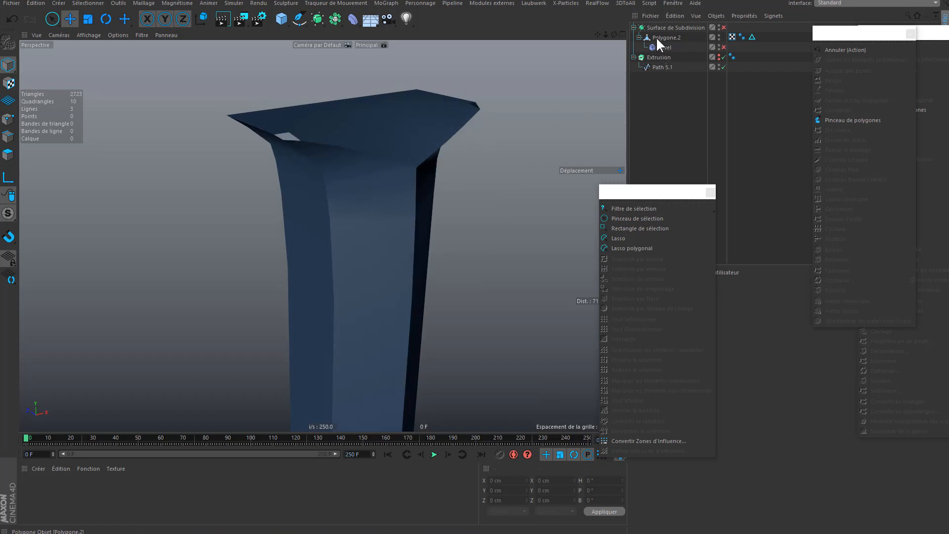
left_click(662, 38)
left_click_drag(459, 105, 355, 136, "alt")
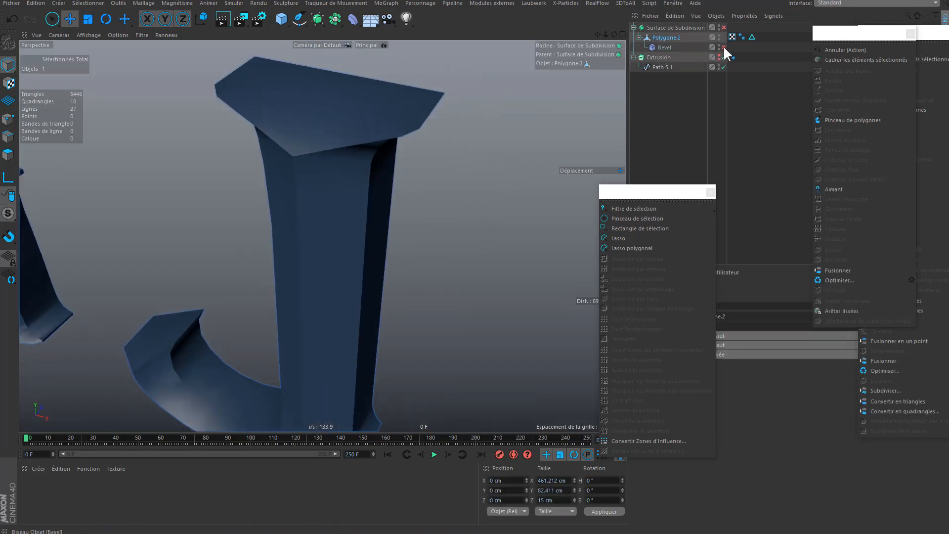
left_click(723, 27)
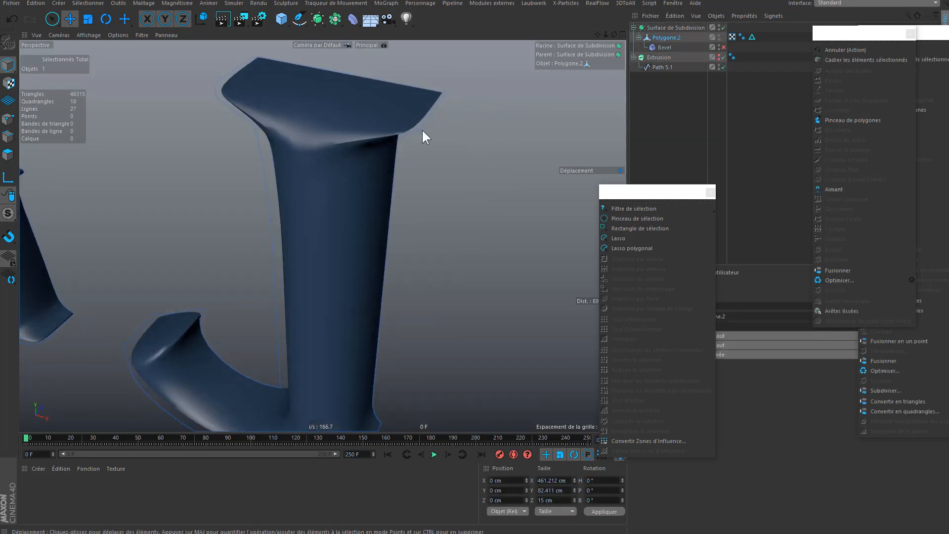
left_click(723, 47)
left_click_drag(385, 132, 385, 95, "alt")
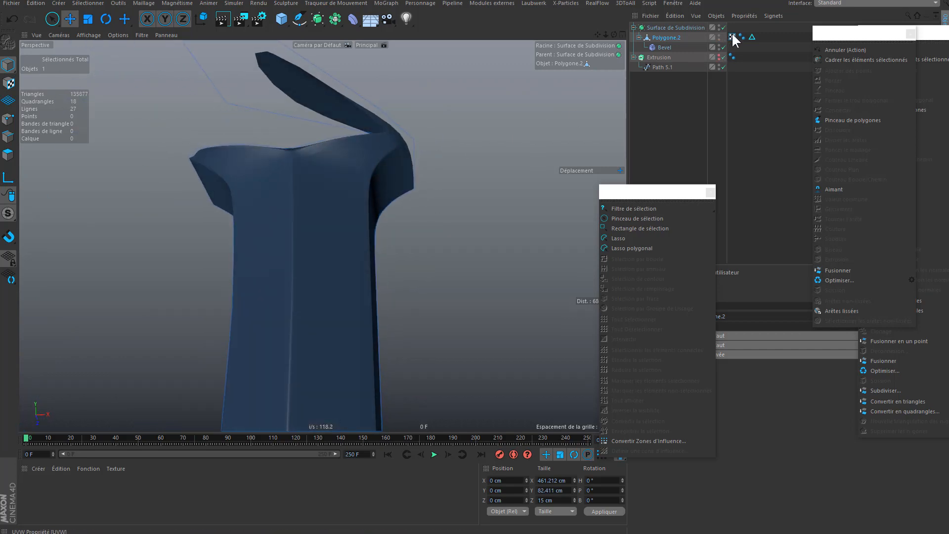
Step: Restore the stored Biseau edge selection and compare the J's upper serif with the Subdivision Surface off and on
left_click(751, 37)
double_click(750, 37)
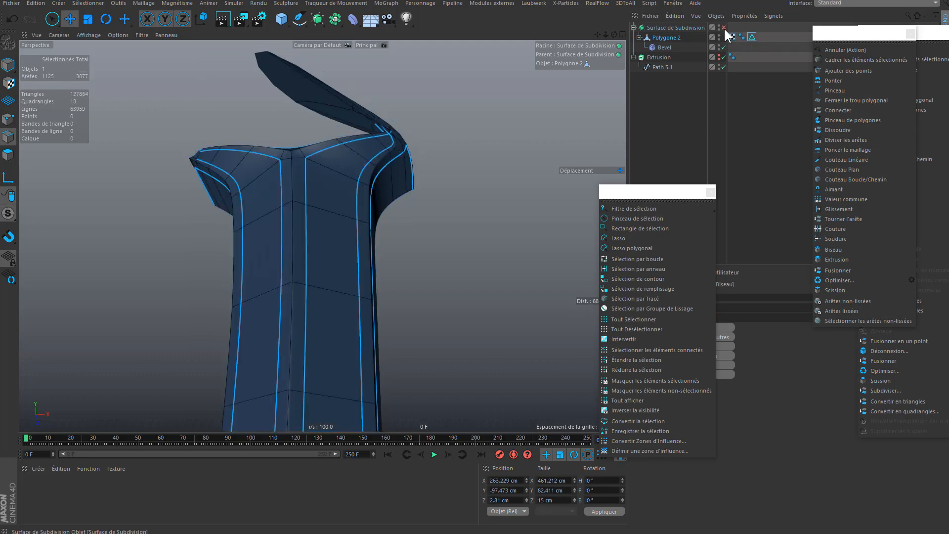
left_click(723, 28)
left_click_drag(371, 172, 398, 93, "alt")
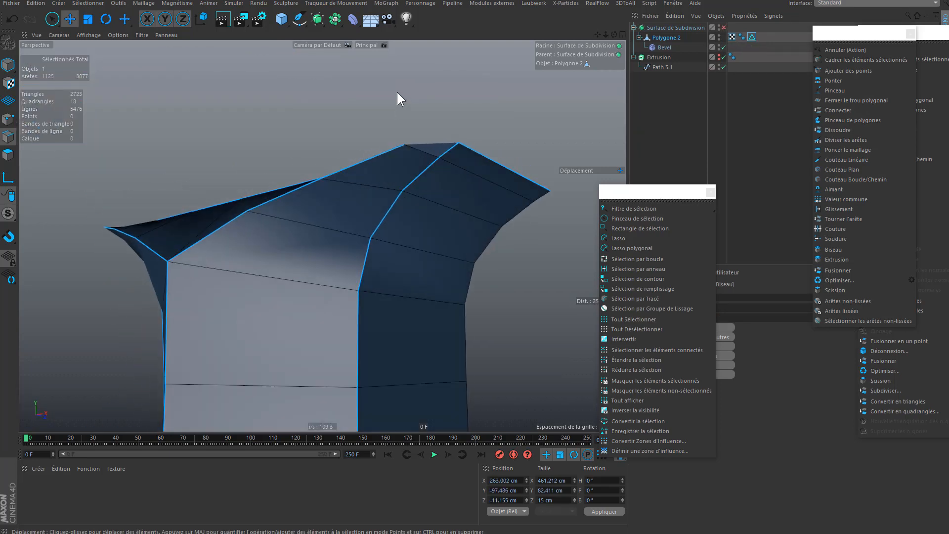
left_click(715, 28)
left_click(723, 28)
left_click_drag(356, 251, 453, 206, "alt")
Step: Select Polygone.2 and check the serif's smoothed profile from the side with the Bevel turned off and back on
left_click(660, 38)
left_click_drag(497, 141, 379, 303, "alt")
left_click_drag(439, 164, 402, 180, "alt")
left_click(723, 47)
left_click_drag(456, 158, 371, 282, "alt")
left_click(722, 47)
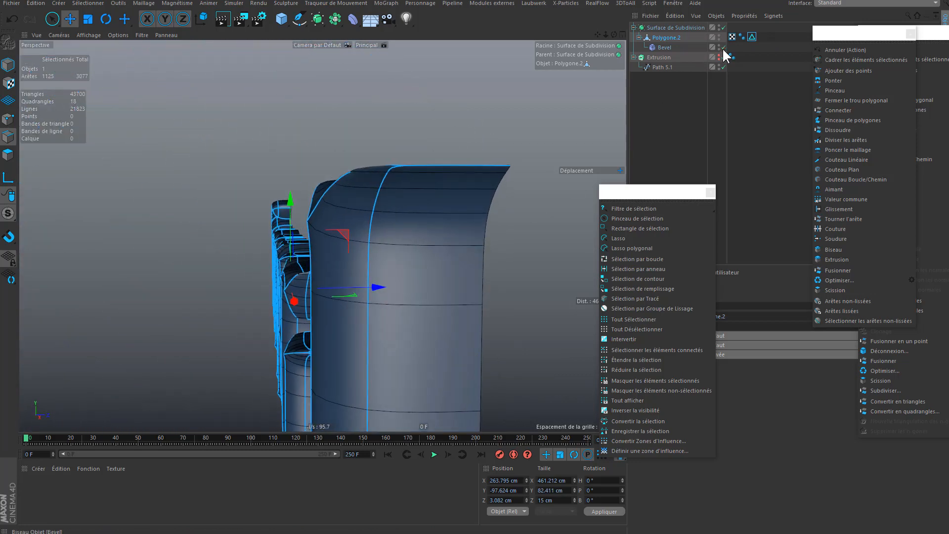
Step: Create a polygon copy of Polygone.2 with its Bevel baked in, move it out of the Subdivision Surface, and select that generator
left_click(745, 154)
right_click_drag(498, 247, 416, 304, "alt")
left_click_drag(416, 304, 453, 205, "alt")
right_click_drag(301, 238, 242, 253, "alt")
left_click_drag(242, 252, 423, 185, "alt")
left_click(674, 38)
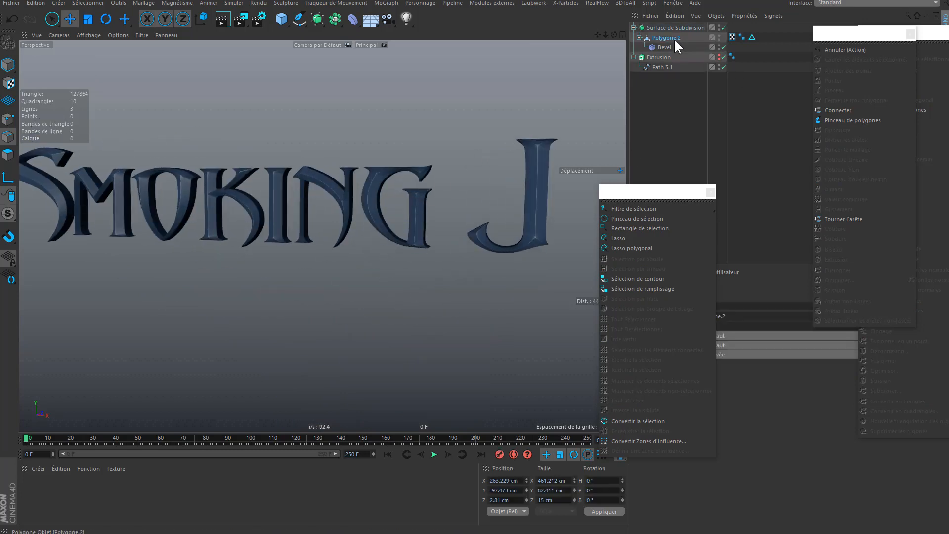
right_click(667, 39)
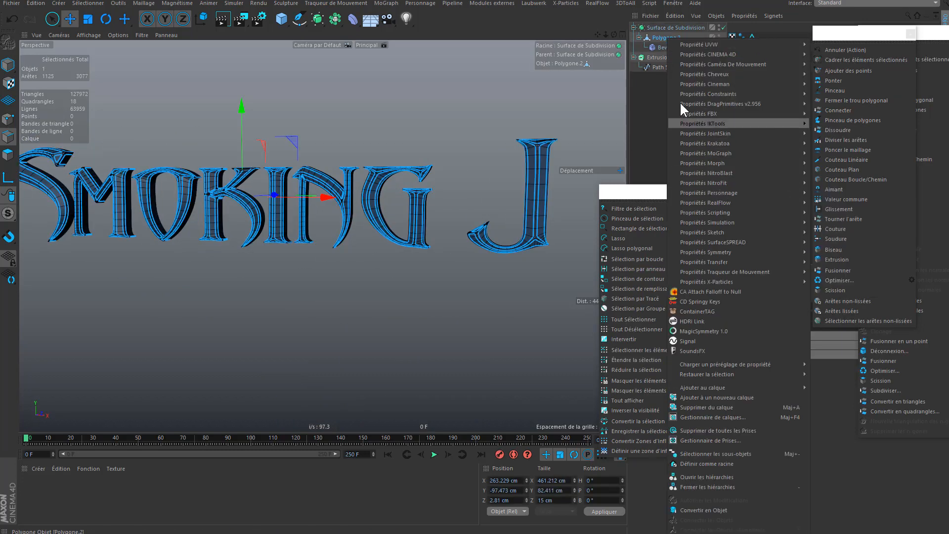
left_click(713, 508)
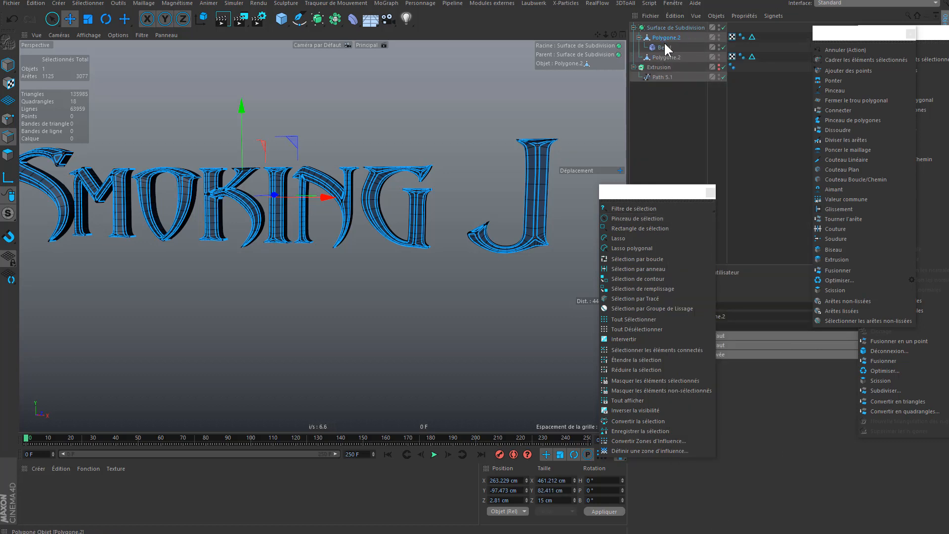
left_click_drag(659, 56, 671, 111)
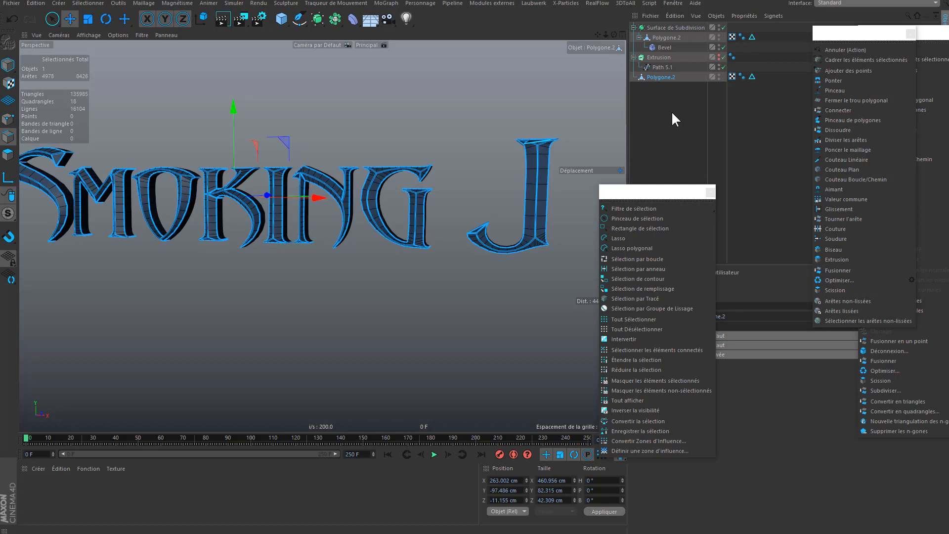
left_click(670, 28)
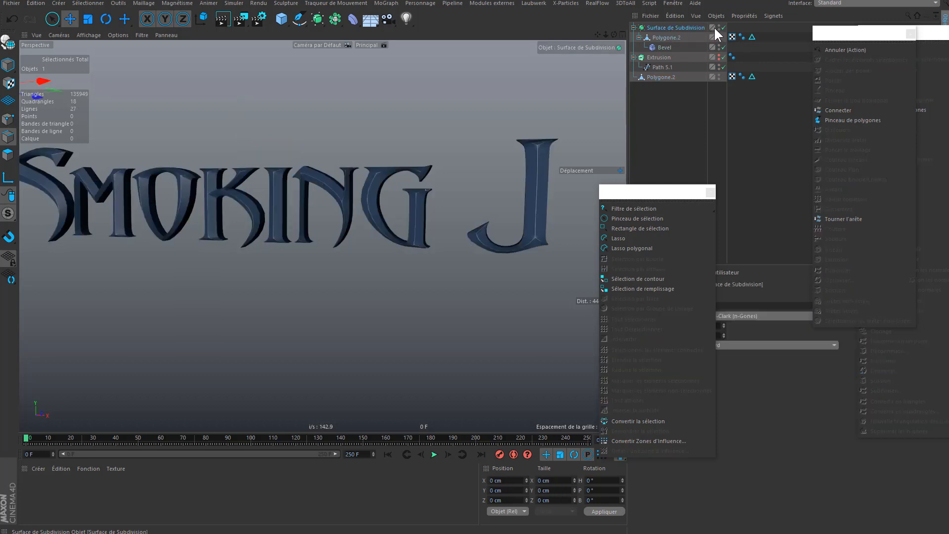
Step: Collapse and turn off the Surface de Subdivision object, and select the standalone Polygone.2 mesh
left_click(634, 28)
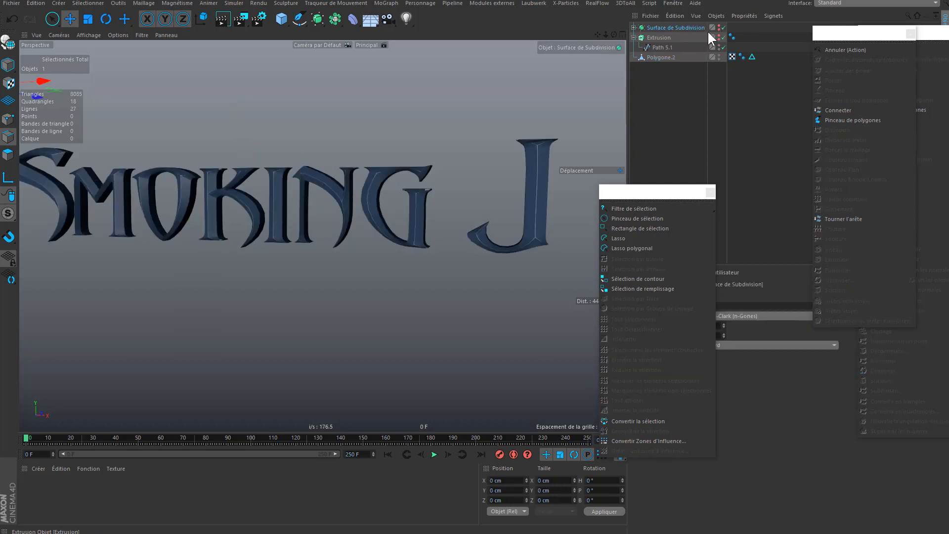
left_click(723, 28)
left_click(694, 88)
left_click_drag(336, 176, 380, 153, "alt")
right_click_drag(380, 153, 434, 159, "alt")
left_click_drag(433, 159, 373, 208, "alt")
left_click(645, 55)
middle_click_drag(467, 181, 811, 237, "alt")
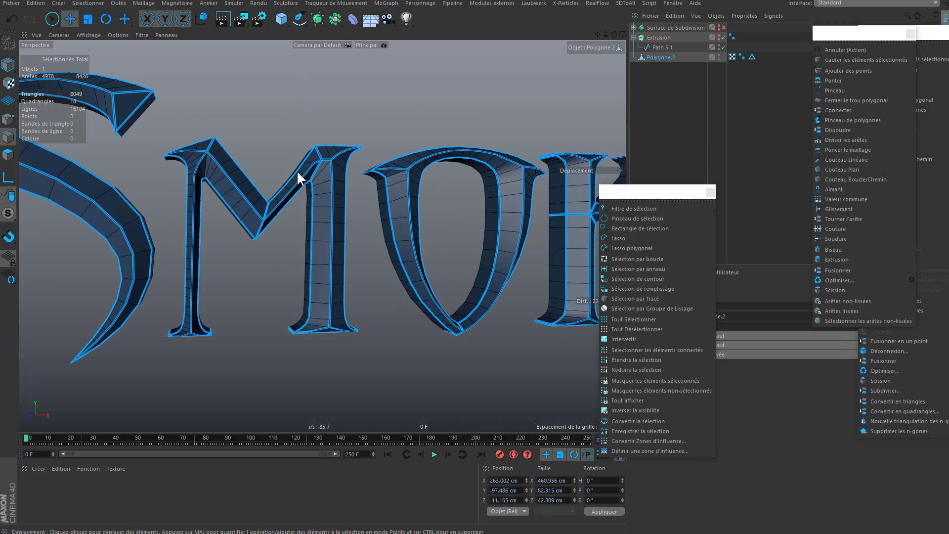
Step: Draw an edge with the Polygon Pen from the serif's corner point to the end of its bevelled ridge
middle_click_drag(297, 172, 448, 193, "alt")
right_click_drag(270, 133, 304, 117, "alt")
left_click_drag(304, 117, 333, 177, "alt")
right_click_drag(390, 235, 438, 209, "alt")
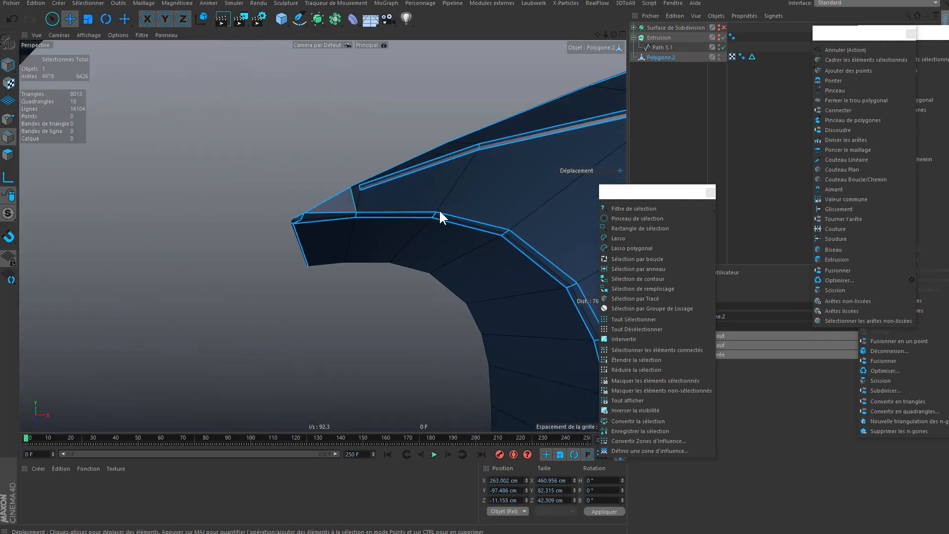
left_click_drag(438, 209, 405, 215, "alt")
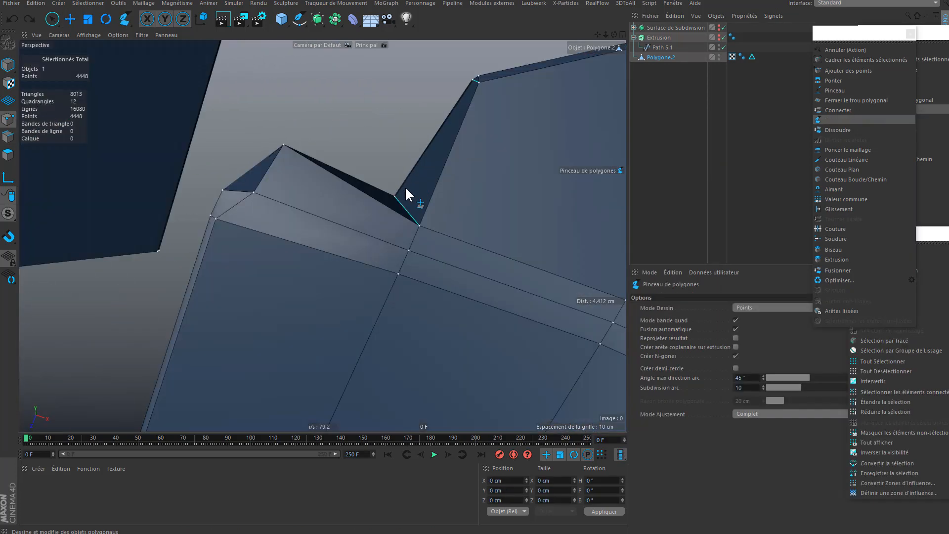
left_click_drag(406, 193, 354, 278, "alt")
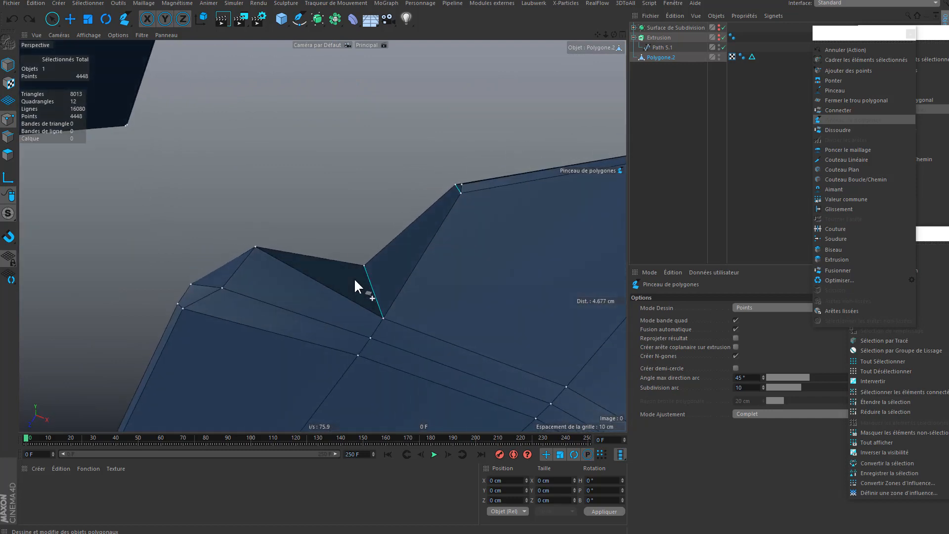
left_click(256, 248)
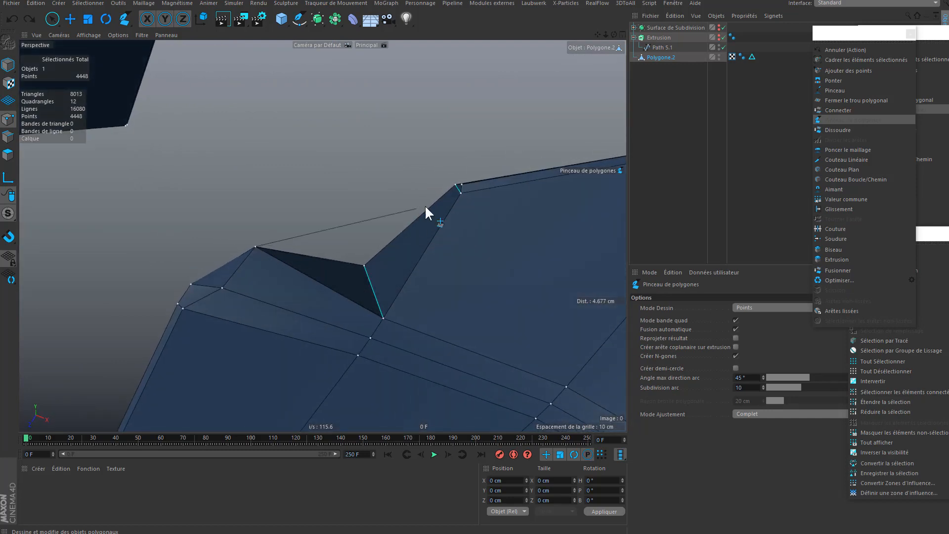
left_click(460, 187)
left_click_drag(405, 261, 417, 319, "alt")
key("ctrl+z")
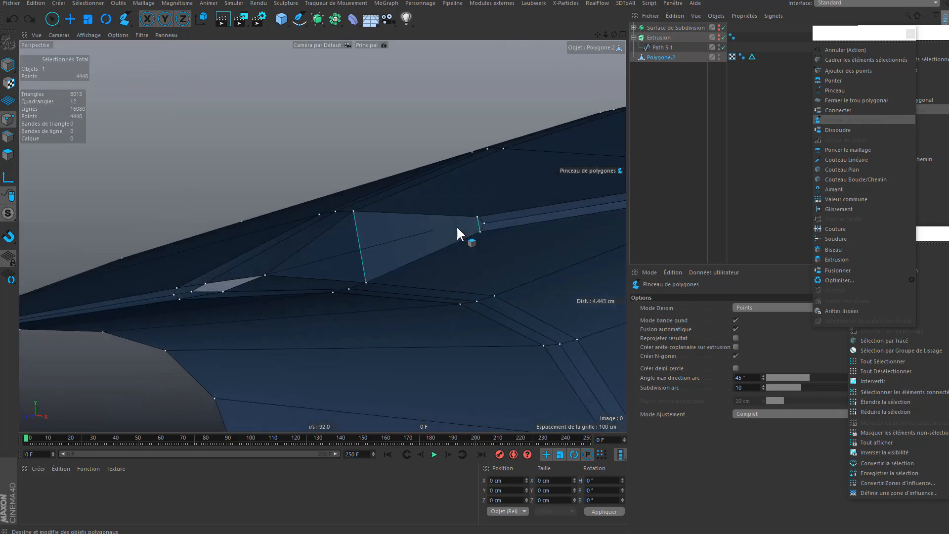
left_click(483, 221)
Step: Select the three clustered points at the stem's base corner and move them along Z to about -0.343 cm
left_click_drag(382, 205, 343, 263, "alt")
left_click_drag(230, 261, 338, 388, "alt")
left_click_drag(328, 350, 332, 371, "alt")
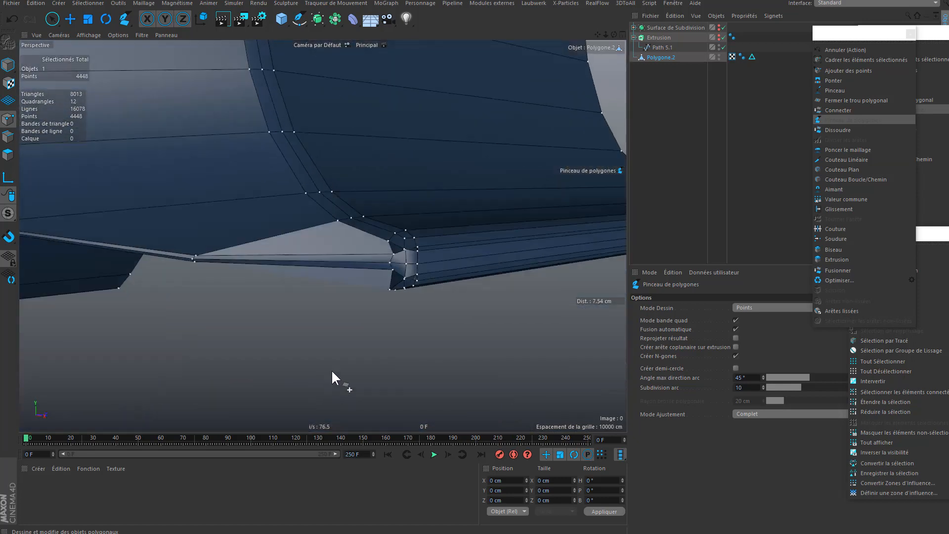
key("space")
left_click_drag(388, 264, 392, 276)
left_click_drag(396, 240, 420, 153, "alt")
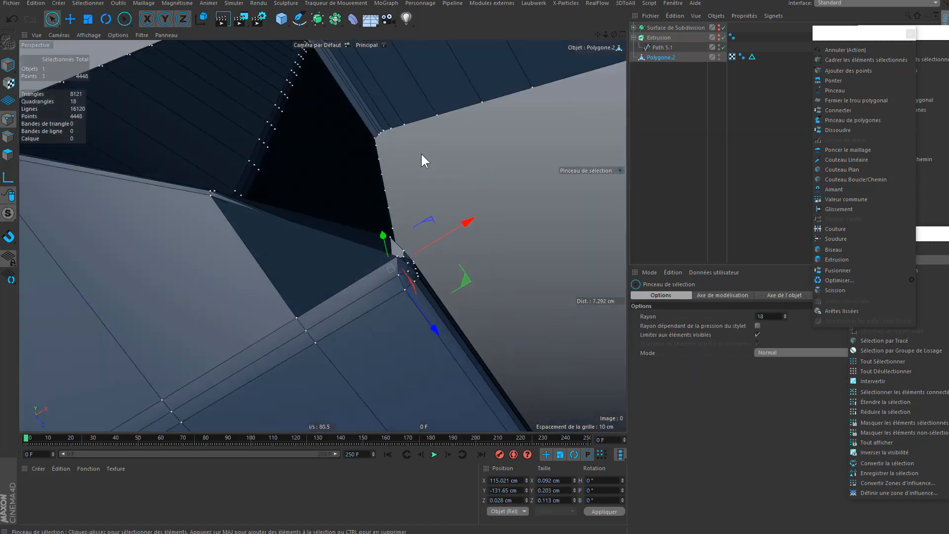
left_click_drag(432, 329, 415, 310)
left_click_drag(393, 274, 417, 223, "alt")
middle_click_drag(416, 219, 367, 245, "alt")
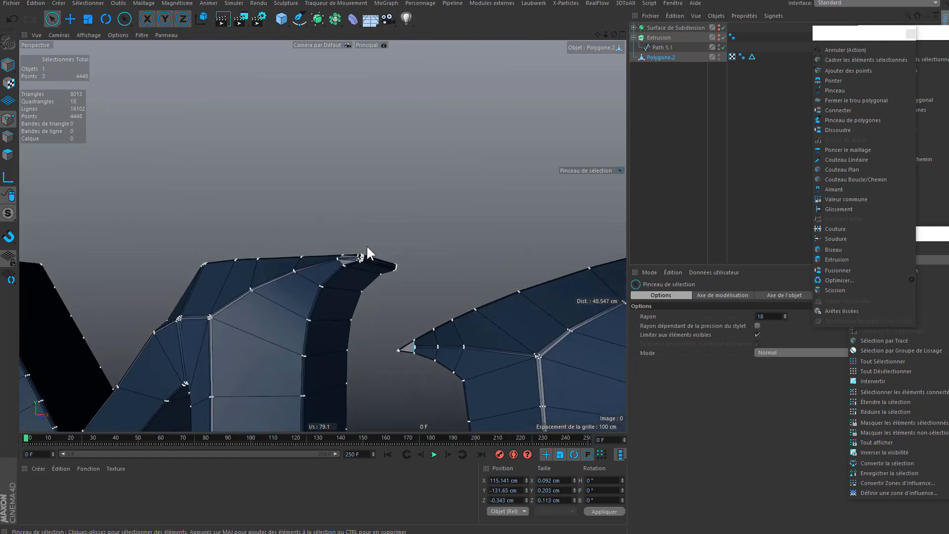
Step: Connect the bevelled ridge's end to the corner point at the left tip of the O with the Polygon Pen
scroll(366, 245, "up", 5)
left_click_drag(372, 282, 425, 303, "alt")
scroll(365, 288, "down", 5)
scroll(358, 303, "up", 4)
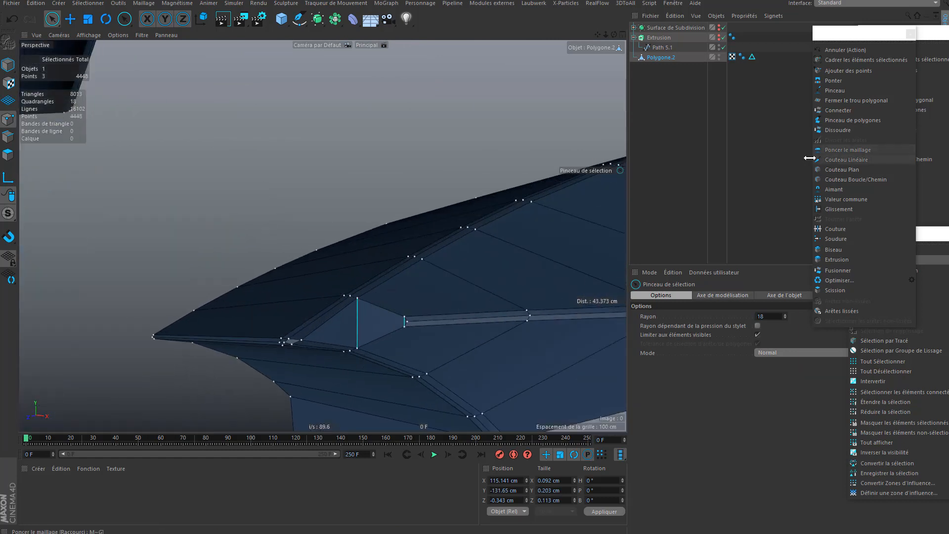
left_click(828, 118)
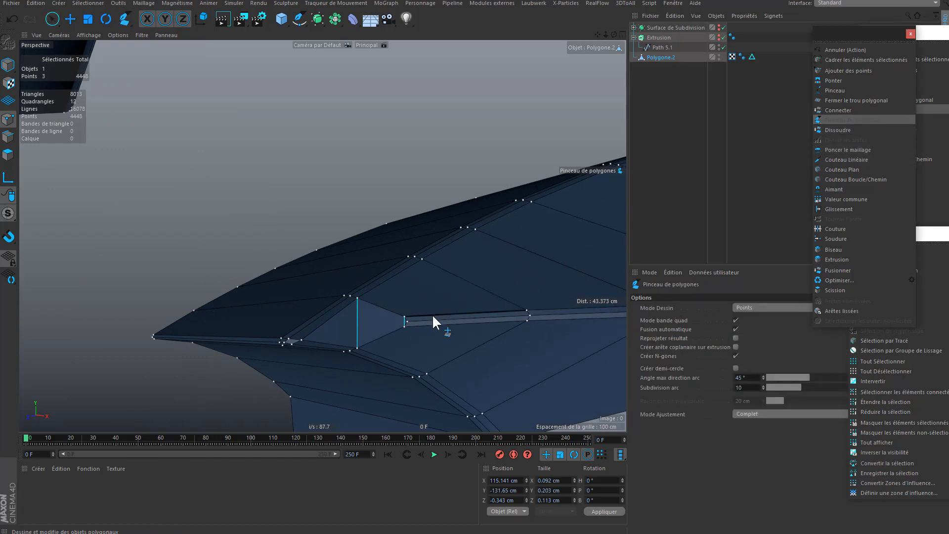
left_click(407, 321)
left_click(301, 340)
Step: Connect the ridge end toward the corner point at the right tip of the O with the Polygon Pen
scroll(420, 331, "down", 5)
left_click_drag(420, 331, 262, 242, "alt")
scroll(378, 266, "up", 4)
scroll(371, 267, "up", 3)
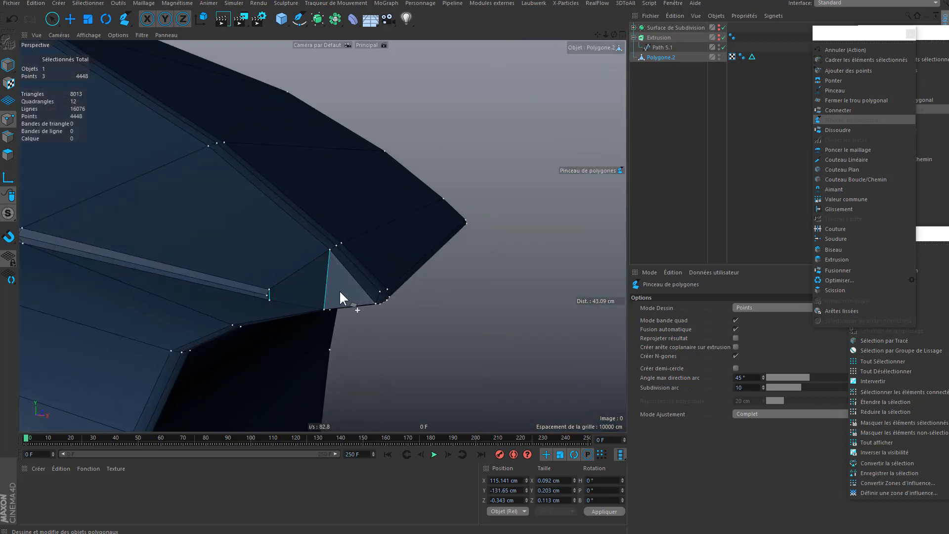
left_click_drag(339, 290, 269, 262, "alt")
left_click(257, 256)
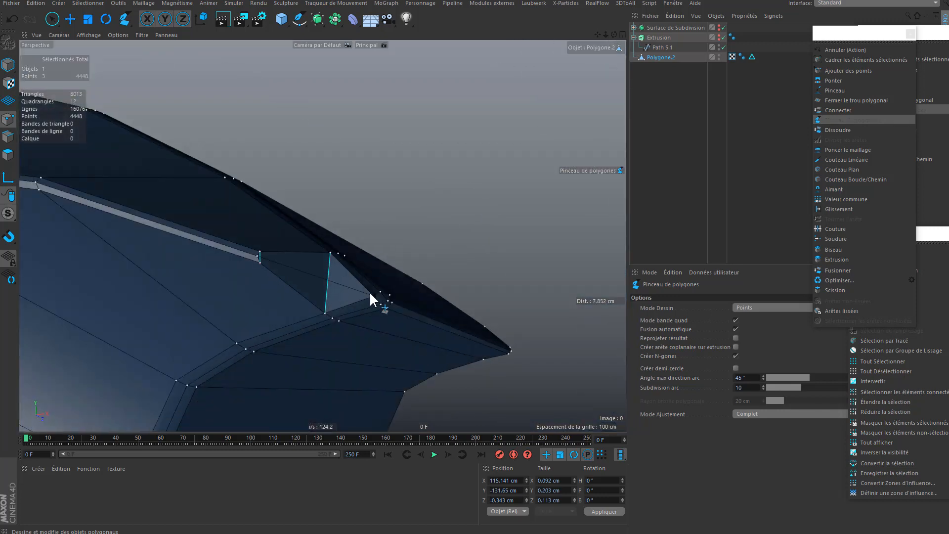
Step: Slide a corner point along its edge at the following ridge end with the Slide tool, and return to the Polygon Pen
scroll(369, 291, "down", 5)
left_click_drag(260, 343, 404, 124, "alt")
scroll(493, 135, "up", 4)
left_click_drag(493, 135, 423, 115, "alt")
scroll(423, 115, "down", 5)
left_click_drag(371, 271, 441, 143, "alt")
scroll(318, 333, "up", 5)
scroll(318, 333, "up", 5)
left_click_drag(318, 333, 395, 317, "alt")
left_click_drag(466, 194, 395, 276)
key("ctrl+z")
left_click(839, 209)
left_click_drag(470, 121, 396, 266)
left_click(852, 120)
Step: Select the single point at the upper serif corner and slide it along its edge to about X 302.4, Y -75.1, Z -0.16 cm
scroll(565, 119, "down", 5)
scroll(566, 119, "down", 5)
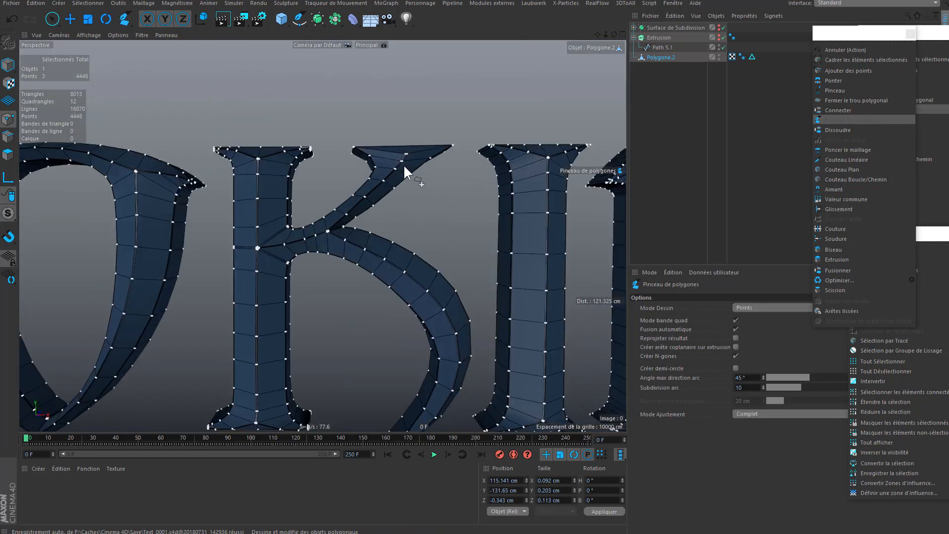
left_click_drag(403, 164, 350, 177, "alt")
scroll(349, 177, "up", 8)
left_click_drag(366, 227, 476, 97, "alt")
key("space")
left_click(404, 189)
left_click(838, 209)
left_click_drag(568, 119, 558, 205, "alt")
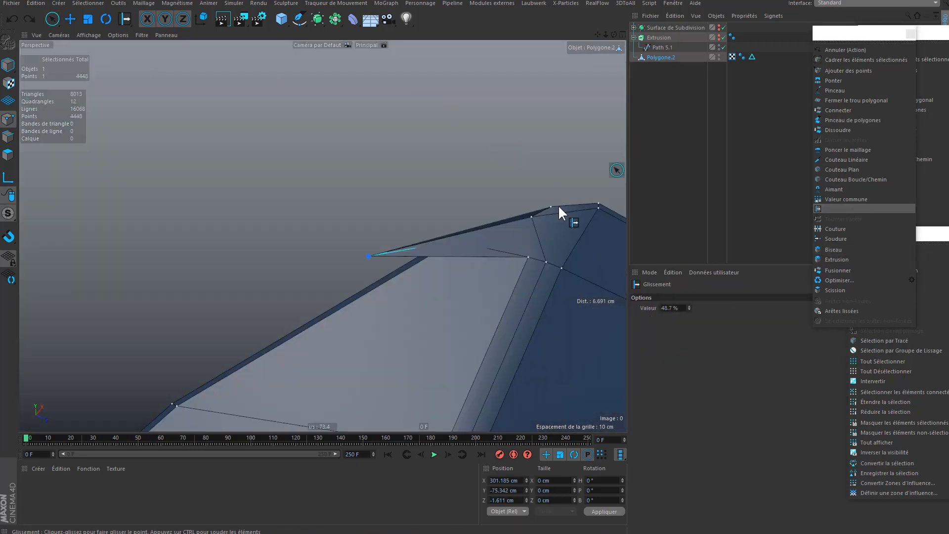
left_click_drag(420, 250, 439, 271)
key("m")
key("e")
Step: Examine the mesh corners and bevelled edges around the stem bases of the neighbouring letters
scroll(444, 262, "down", 10)
scroll(454, 244, "down", 4)
scroll(274, 286, "up", 10)
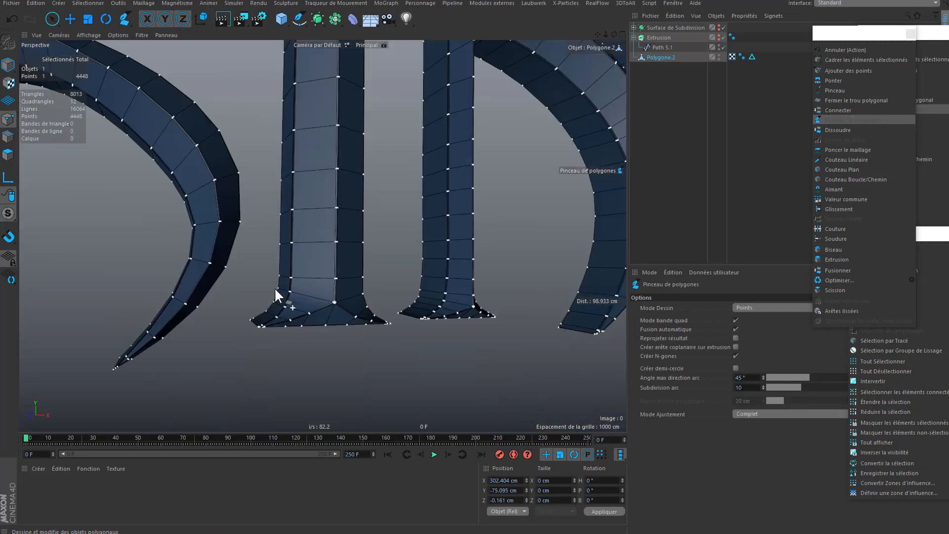
left_click_drag(274, 287, 457, 266, "alt")
scroll(456, 266, "up", 3)
left_click_drag(407, 242, 489, 218, "alt")
scroll(316, 289, "up", 4)
left_click(848, 210)
left_click_drag(395, 316, 341, 352, "alt")
left_click_drag(341, 352, 283, 361, "alt")
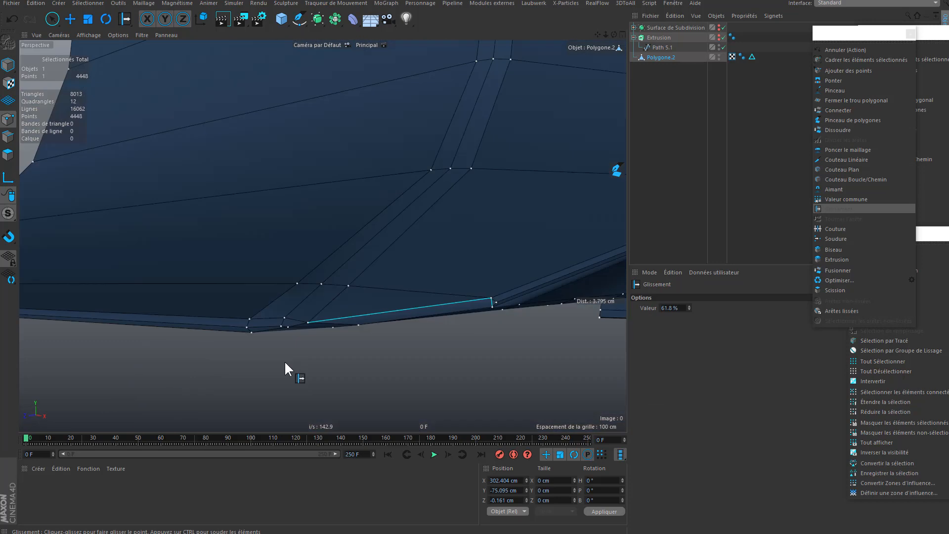
key("m")
key("e")
Step: Select a corner point at the stem's base and slide it along its edges to about X 307.2, Y -131.9, Z -0.14 cm
scroll(416, 318, "down", 4)
left_click_drag(416, 319, 404, 276, "alt")
scroll(390, 242, "down", 4)
scroll(340, 228, "up", 5)
key("space")
left_click(354, 223)
left_click(838, 209)
left_click_drag(529, 218, 396, 292)
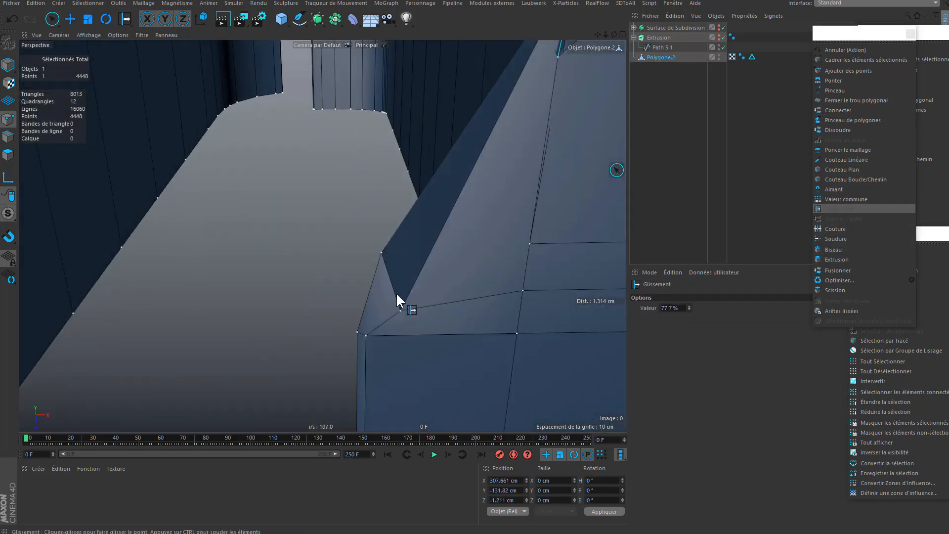
left_click_drag(380, 252, 552, 79)
mouse_move(409, 301)
left_mouse_down("alt")
mouse_move(392, 340)
mouse_move(388, 332)
mouse_move(411, 306)
left_mouse_up("alt")
left_click(838, 120)
Step: Examine the ridge end and the surrounding corner points at the next serif tip
scroll(416, 326, "down", 3)
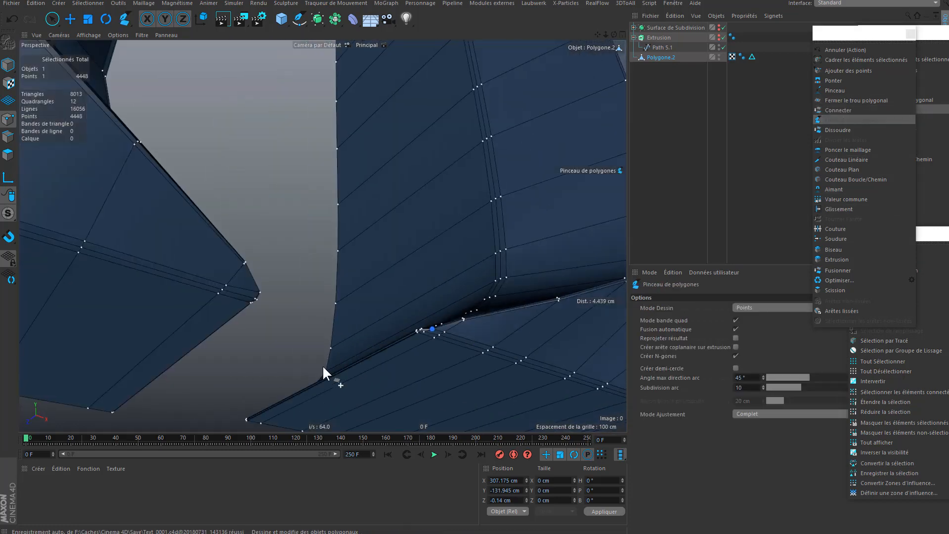
left_click_drag(322, 365, 337, 266, "alt")
scroll(337, 266, "up", 3)
scroll(403, 330, "down", 5)
scroll(385, 198, "up", 5)
left_click_drag(403, 330, 383, 250, "alt")
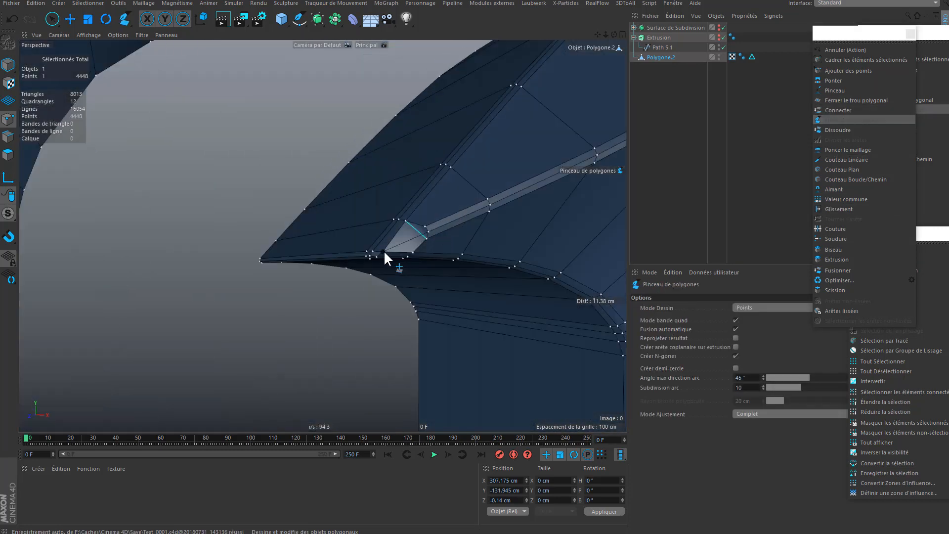
scroll(384, 250, "down", 5)
scroll(153, 173, "up", 3)
scroll(153, 173, "down", 3)
scroll(277, 319, "up", 5)
Step: Slide the corner points along their edges with the Slide tool, select the tip point at the N's lower tail, and reactivate the Polygon Pen
left_click(838, 209)
scroll(261, 277, "up", 5)
left_click_drag(262, 277, 315, 237, "alt")
left_click_drag(415, 108, 311, 109)
left_click_drag(277, 190, 279, 188)
mouse_move(319, 159)
left_mouse_down("alt")
mouse_move(276, 197)
mouse_move(291, 155)
mouse_move(284, 258)
mouse_move(311, 180)
mouse_move(251, 190)
mouse_move(340, 297)
left_mouse_up("alt")
key("space")
scroll(312, 180, "down", 5)
left_click(350, 186)
key("e")
left_click(852, 121)
left_click_drag(475, 213, 402, 328, "alt")
Step: Draw two crossing Polygon Pen edges through the N's upper-left junction, one from the apex downward and one across, meeting at a center point
scroll(402, 328, "down", 5)
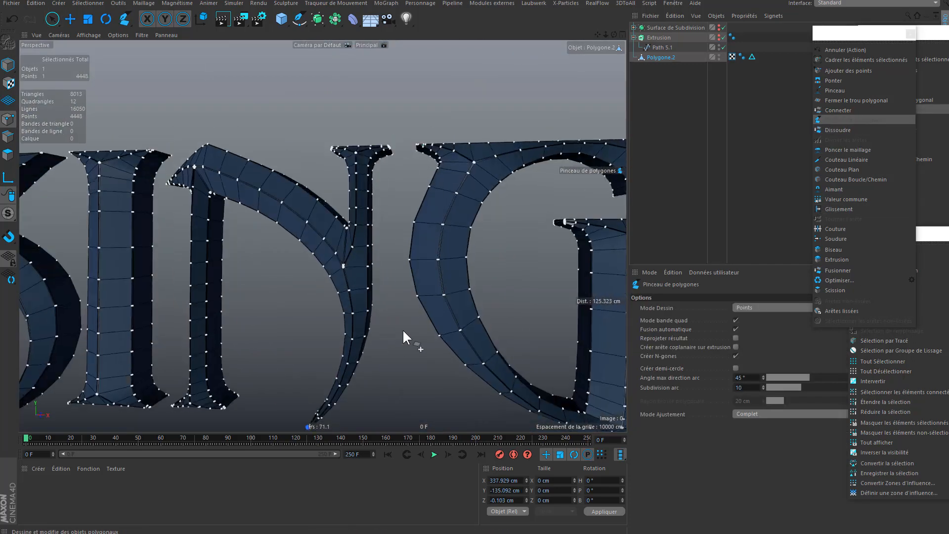
scroll(209, 204, "up", 5)
left_click_drag(209, 203, 209, 205, "alt")
scroll(207, 206, "up", 4)
middle_click_drag(250, 205, 298, 218, "alt")
scroll(298, 218, "up", 3)
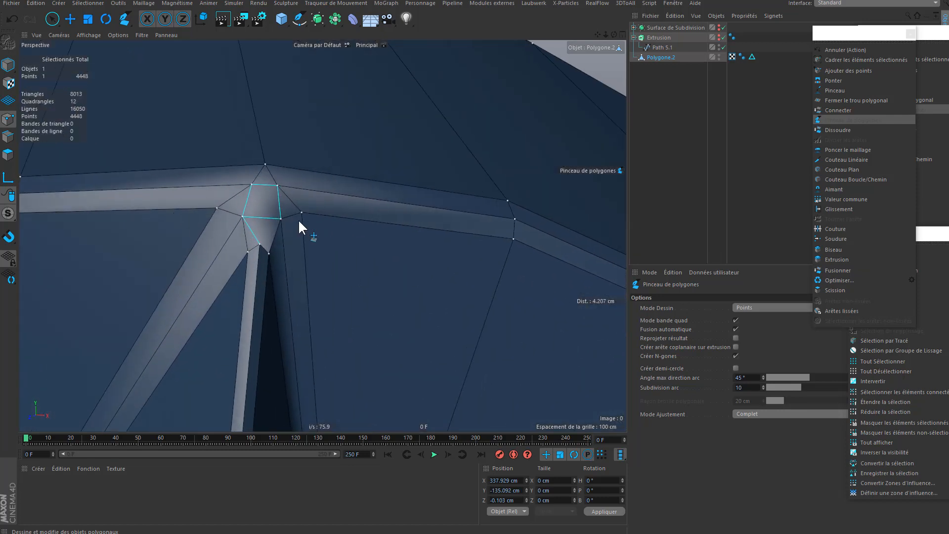
left_click_drag(268, 237, 289, 220, "alt")
left_click(286, 217)
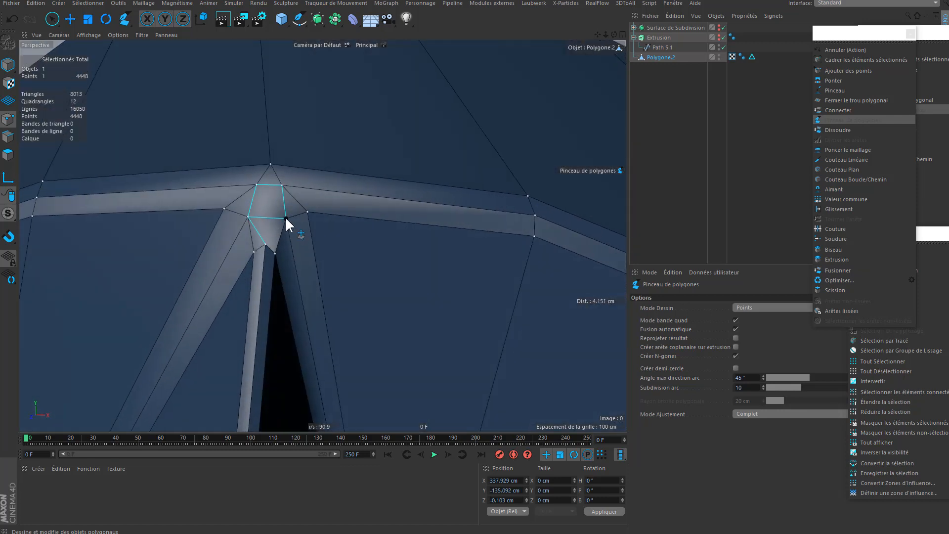
left_click(256, 184)
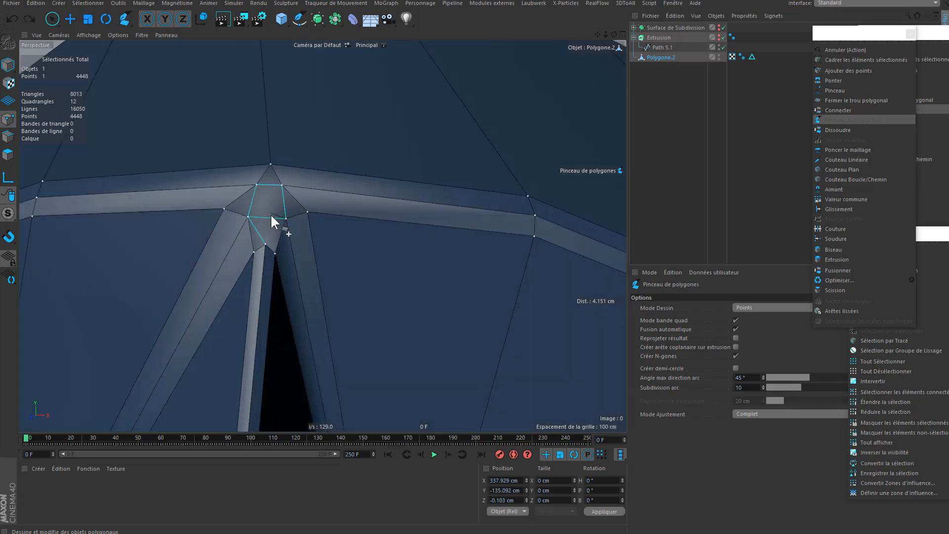
scroll(270, 215, "up", 3)
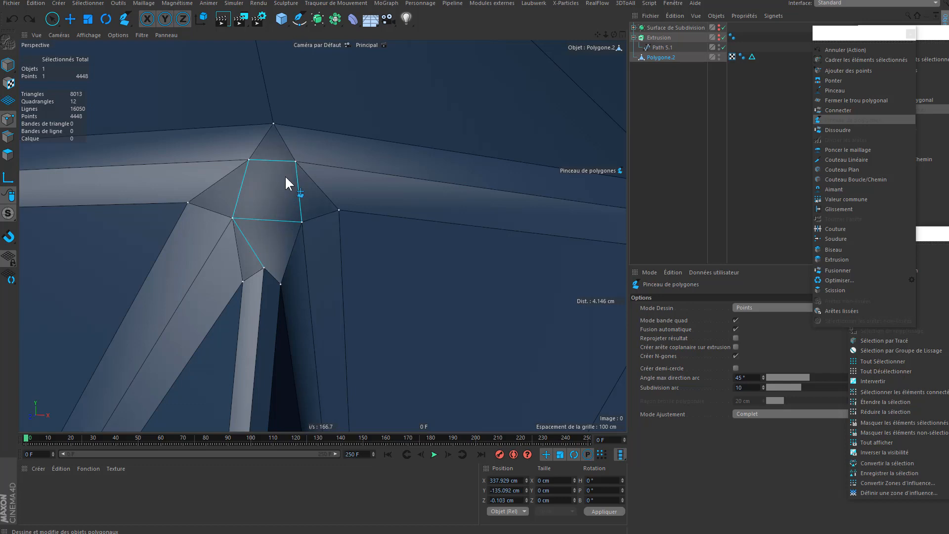
left_click(272, 124)
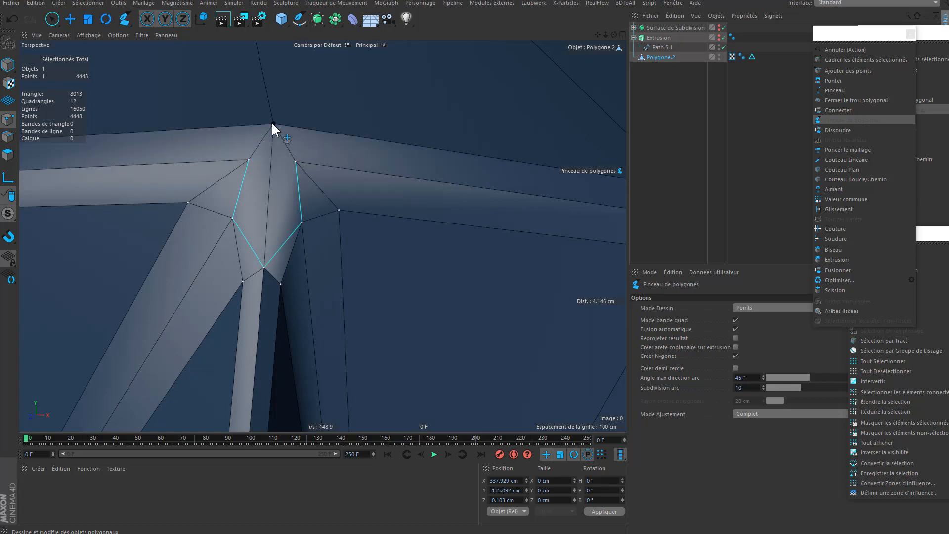
left_click(189, 200)
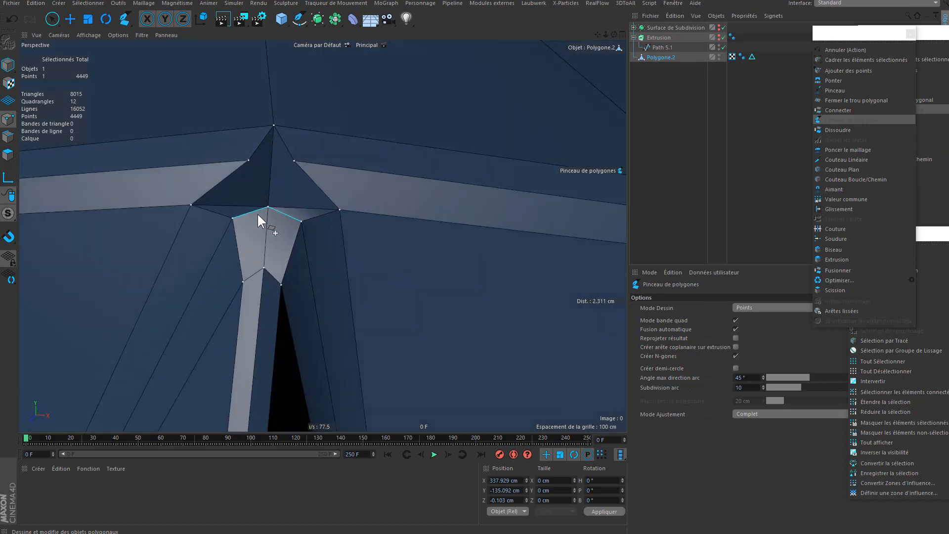
Step: Try to weld the surrounding junction points onto the new center point with the Polygon Pen
key("space")
left_click(266, 209)
left_click_drag(266, 209, 306, 212, "alt")
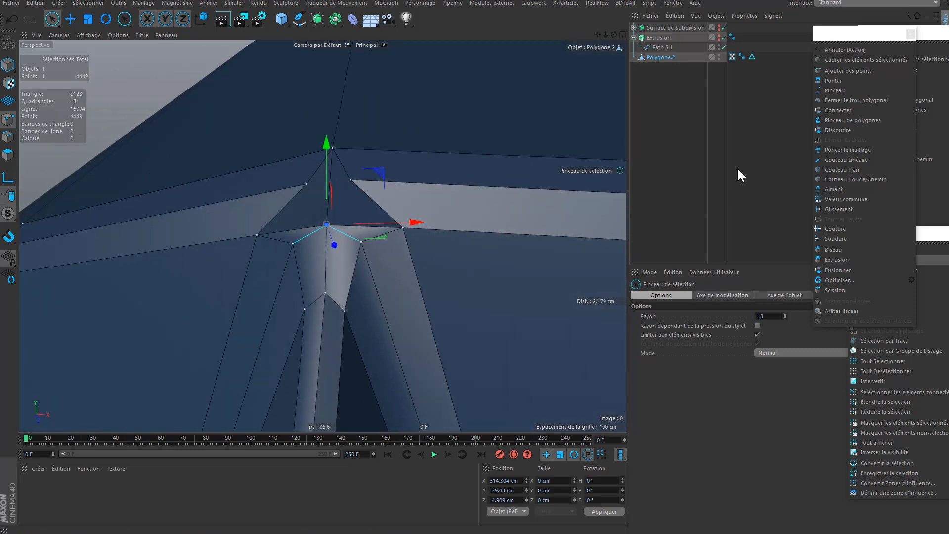
left_click(835, 120)
left_click_drag(417, 185, 292, 289, "alt")
left_click_drag(327, 233, 326, 224)
left_click_drag(353, 183, 326, 225)
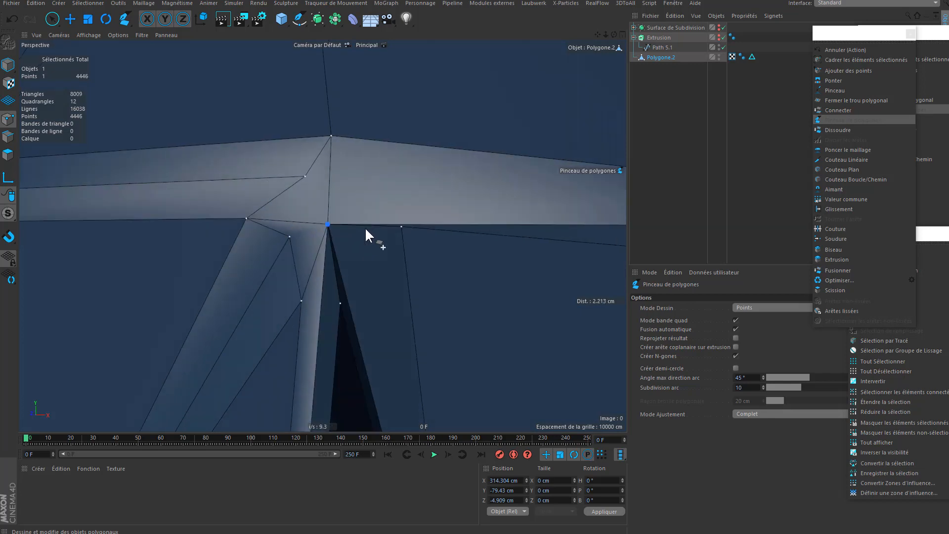
key("ctrl+z")
key("ctrl+z")
key("ctrl+z")
Step: Move the junction's center point up along Y to about -79.26 cm
left_click_drag(347, 257, 323, 240, "alt")
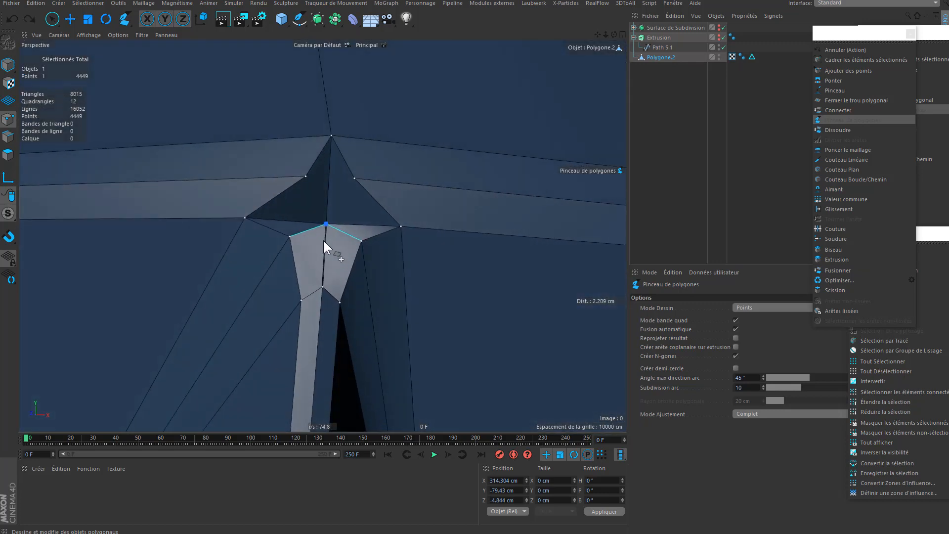
key("space")
left_click_drag(326, 168, 325, 139)
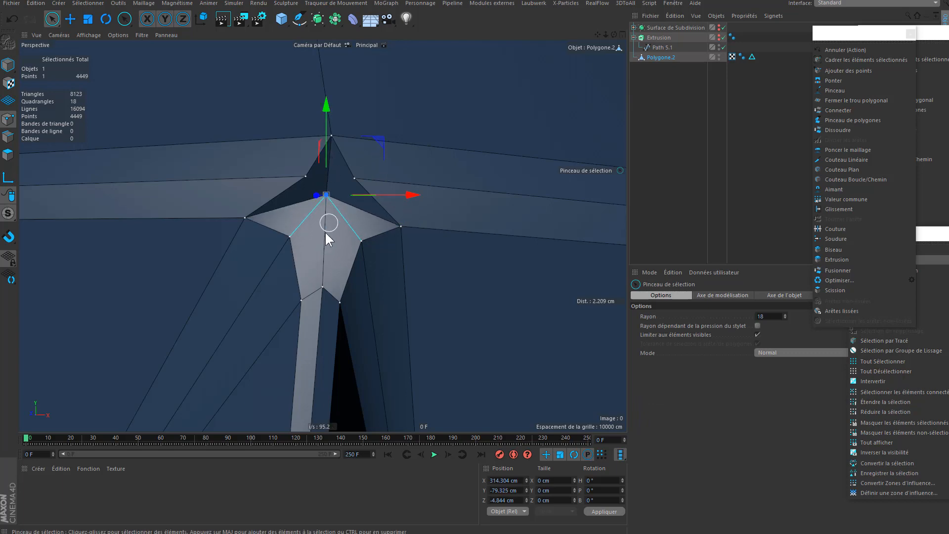
left_click_drag(326, 234, 329, 223, "alt")
left_click_drag(324, 144, 328, 130)
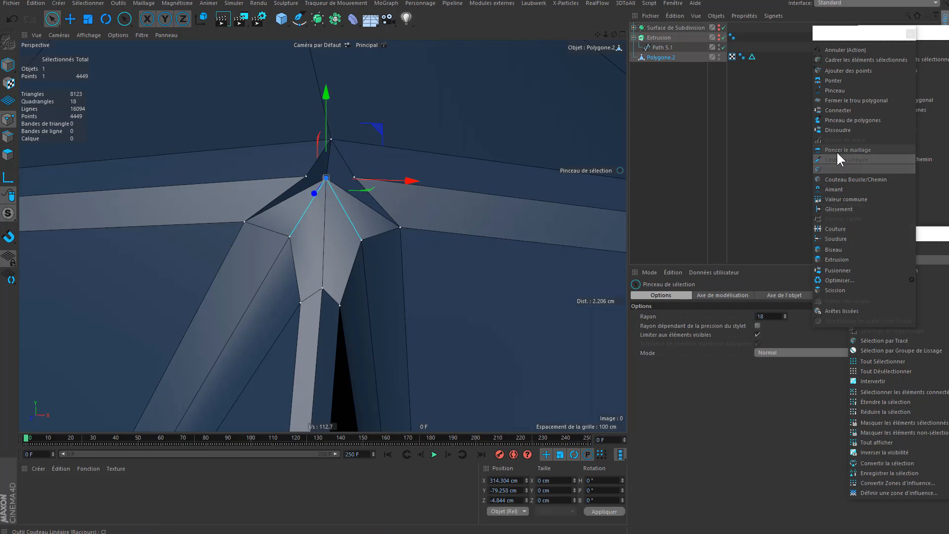
Step: Weld the flanking points of the junction onto the raised center point with the Polygon Pen
left_click(840, 120)
left_click_drag(350, 175, 325, 176)
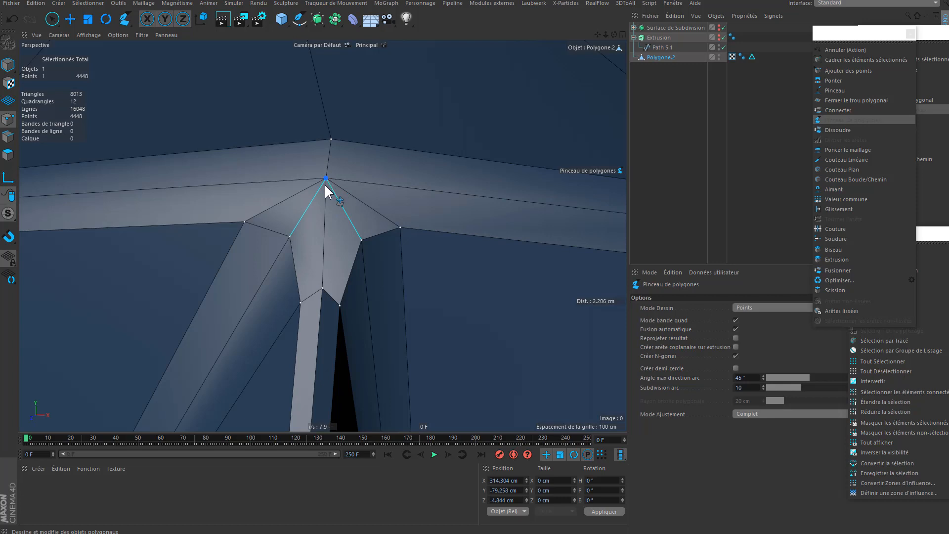
scroll(346, 188, "up", 5)
scroll(274, 194, "down", 5)
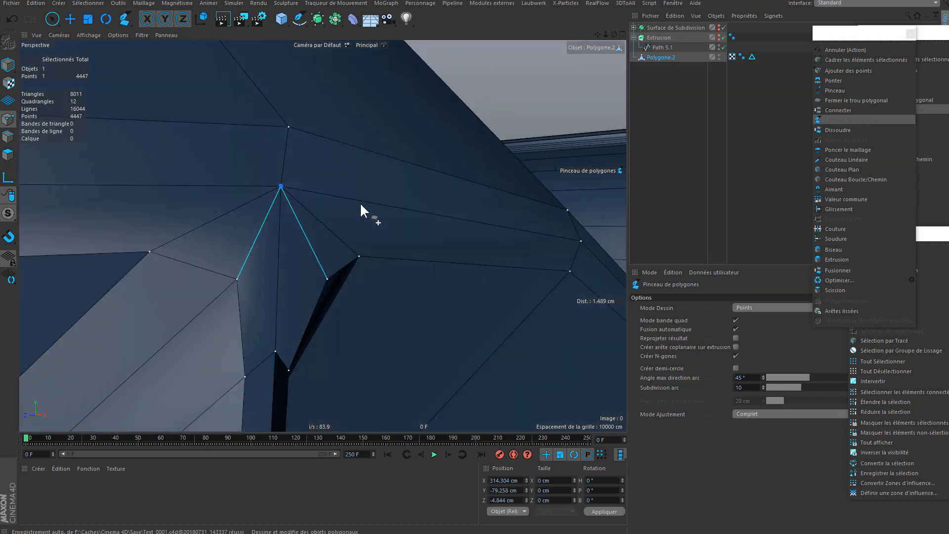
Step: Insert a point with the Polygon Pen on the N junction's central vertical edge, level with the two flanking points
left_click_drag(360, 203, 286, 186, "alt")
left_click_drag(328, 269, 368, 266, "alt")
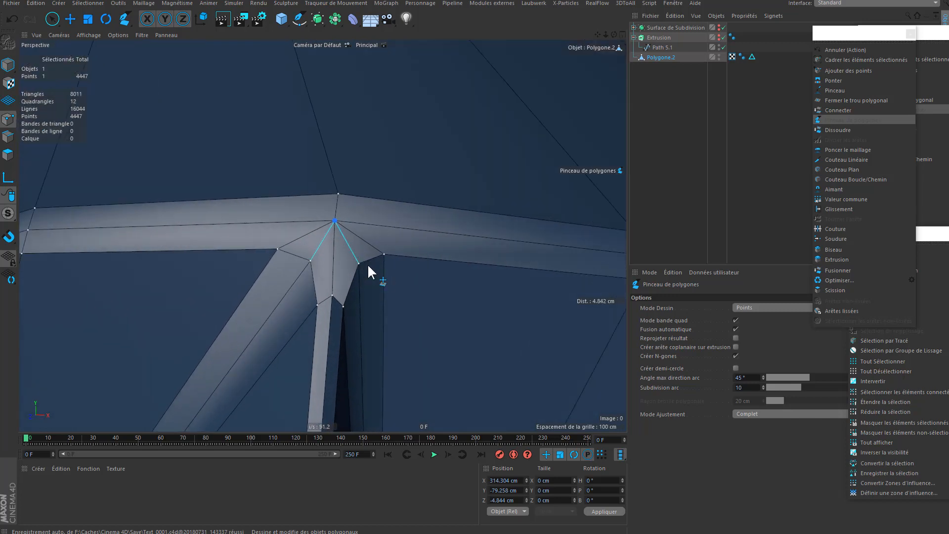
left_click(334, 260)
Step: Examine the top serifs and junctions of the K, I and N for remaining topology problems
left_click_drag(383, 269, 396, 335, "alt")
scroll(395, 334, "down", 10)
left_click_drag(277, 376, 344, 213, "alt")
middle_click_drag(294, 210, 423, 202, "alt")
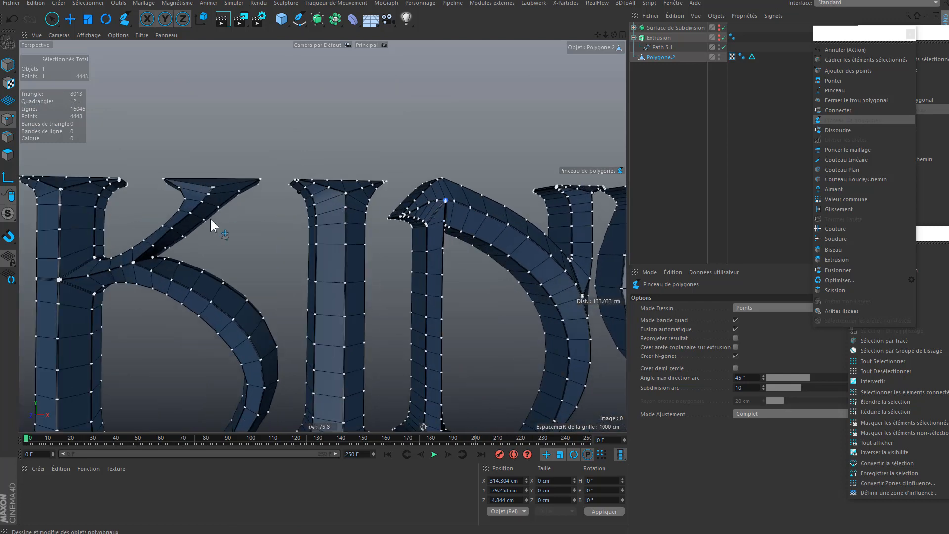
middle_click_drag(121, 278, 268, 209, "alt")
right_click_drag(268, 209, 295, 237, "alt")
middle_click_drag(214, 111, 338, 250, "alt")
right_click_drag(338, 250, 417, 259, "alt")
middle_click_drag(233, 246, 477, 190, "alt")
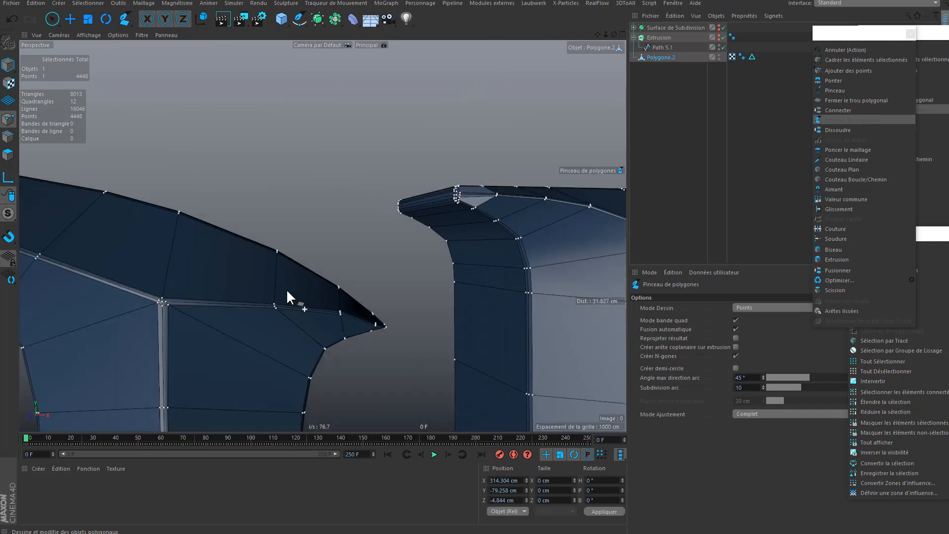
Step: Examine the O's upper contour and the foot serif at the base of the M's thick stem
middle_click_drag(166, 304, 593, 210, "alt")
right_click_drag(263, 151, 216, 156, "alt")
middle_click_drag(94, 181, 389, 142, "alt")
right_click_drag(350, 153, 358, 215, "alt")
middle_click_drag(356, 214, 286, 66, "alt")
left_click_drag(382, 300, 405, 339, "alt")
right_click_drag(405, 339, 216, 330, "alt")
middle_click_drag(216, 330, 281, 304, "alt")
scroll(281, 302, "up", 6)
left_click_drag(285, 297, 292, 236, "alt")
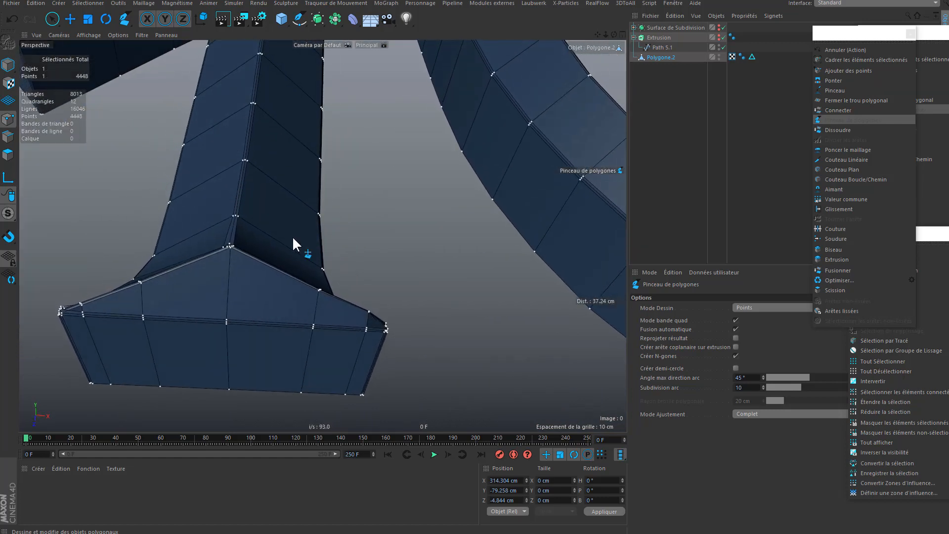
Step: Examine the M's diagonal junctions and its thin stem from the upper serif down to the foot
scroll(292, 236, "down", 5)
left_click_drag(335, 306, 363, 260, "alt")
middle_click_drag(329, 69, 360, 218, "alt")
right_click_drag(360, 217, 443, 214, "alt")
left_click_drag(442, 215, 358, 264, "alt")
right_click_drag(417, 239, 392, 250, "alt")
left_click_drag(393, 251, 375, 330, "alt")
middle_click_drag(197, 221, 467, 138, "alt")
left_click_drag(467, 137, 449, 200, "alt")
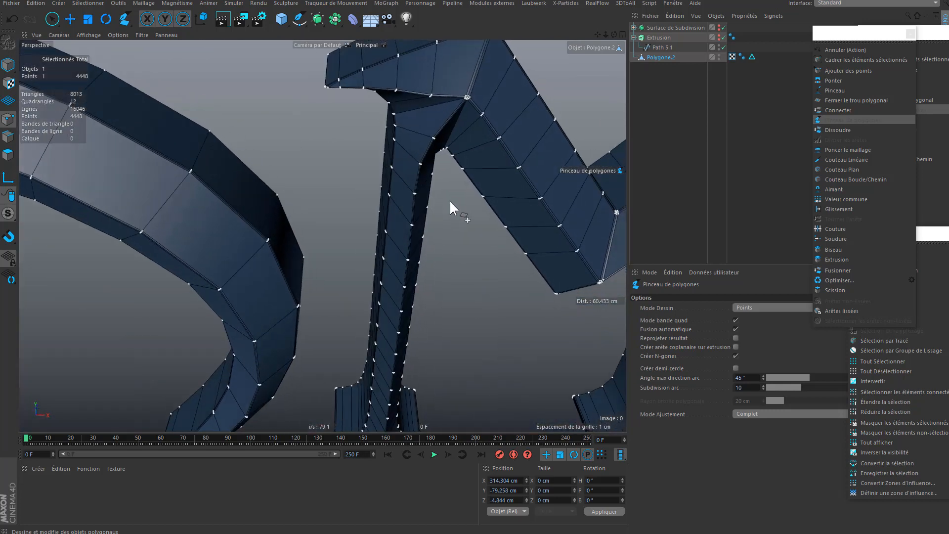
middle_click_drag(449, 200, 429, 82, "alt")
right_click_drag(443, 289, 418, 295, "alt")
left_click_drag(418, 295, 415, 381, "alt")
right_click_drag(415, 381, 470, 387, "alt")
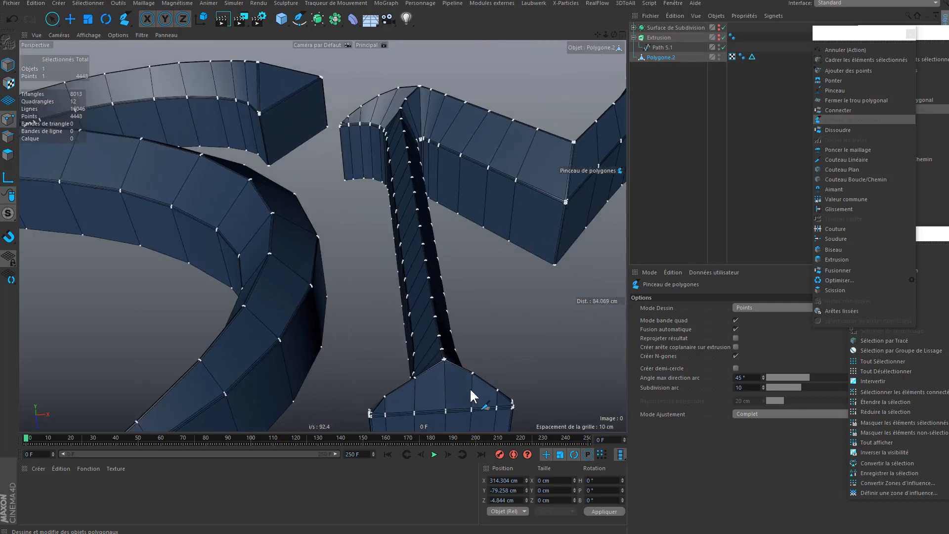
left_click_drag(470, 387, 455, 406, "alt")
middle_click_drag(455, 406, 429, 322, "alt")
left_click_drag(429, 322, 423, 303, "alt")
right_click_drag(423, 303, 455, 298, "alt")
mouse_move(456, 298)
left_mouse_down("alt")
mouse_move(466, 288)
mouse_move(458, 317)
left_mouse_up("alt")
right_click_drag(457, 316, 334, 277, "alt")
middle_click_drag(334, 277, 478, 283, "alt")
right_click_drag(478, 285, 423, 291, "alt")
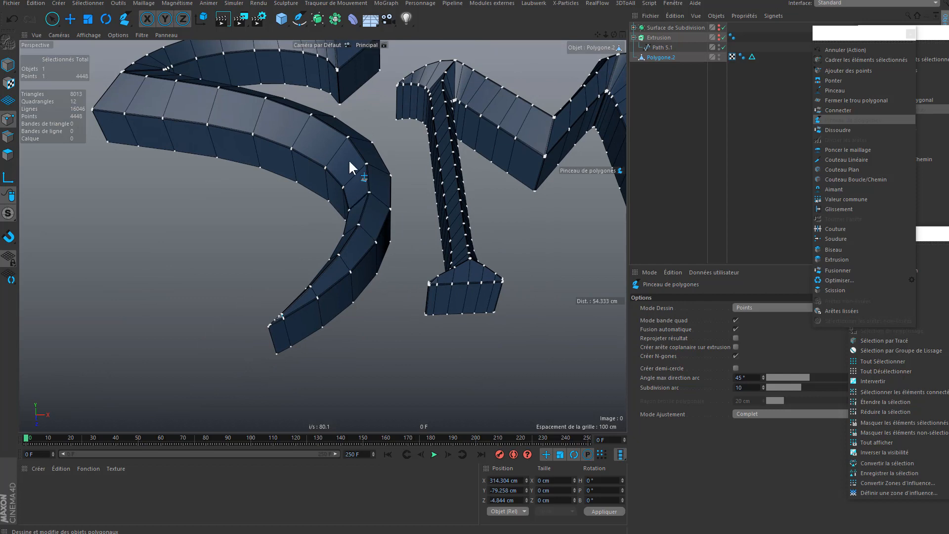
Step: Examine the S's pointed lower tip, its inner curve and its upper terminal
left_click_drag(389, 191, 418, 265, "alt")
right_click_drag(282, 325, 386, 276, "alt")
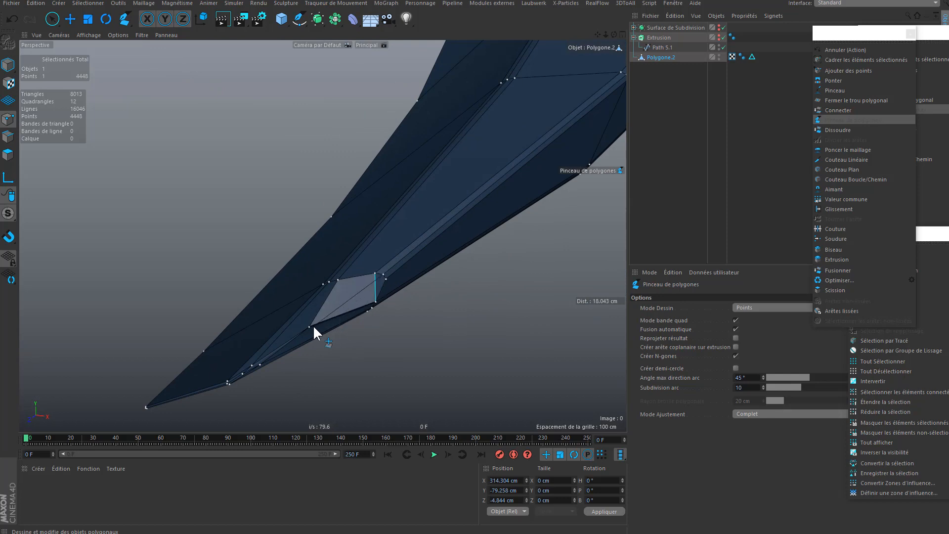
right_click_drag(334, 317, 256, 345, "alt")
right_click_drag(454, 207, 403, 236, "alt")
middle_click_drag(415, 89, 386, 302, "alt")
left_click_drag(269, 302, 259, 260, "alt")
mouse_move(186, 207)
right_mouse_down("alt")
mouse_move(226, 180)
mouse_move(198, 197)
right_mouse_up("alt")
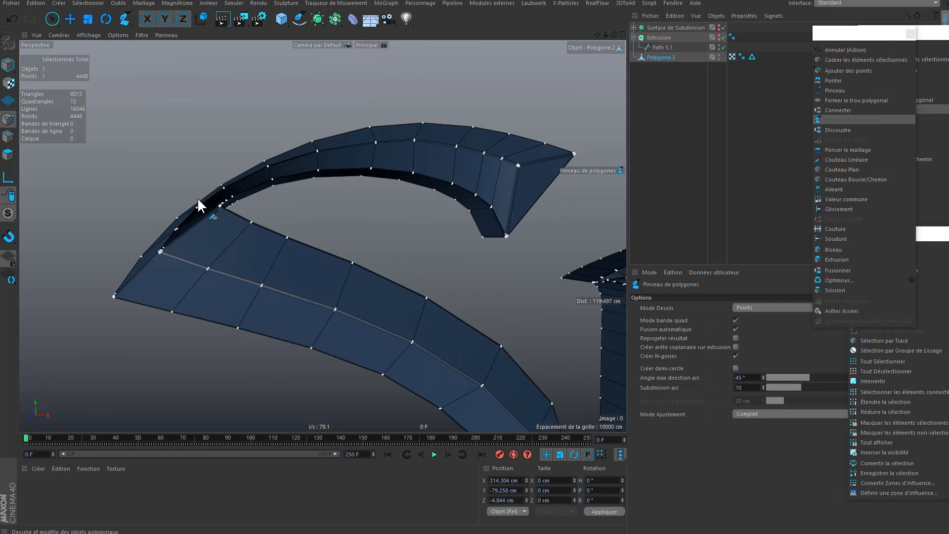
middle_click_drag(482, 171, 317, 192, "alt")
right_click_drag(371, 200, 384, 196, "alt")
left_click_drag(383, 196, 432, 197, "alt")
middle_click_drag(239, 159, 468, 165, "alt")
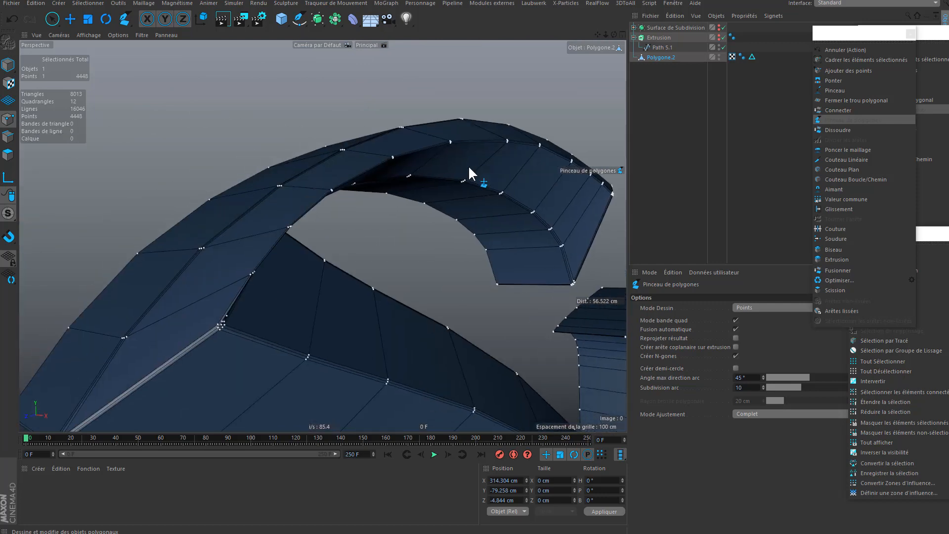
left_click_drag(270, 218, 247, 220, "alt")
right_click_drag(257, 219, 205, 245, "alt")
middle_click_drag(356, 282, 140, 149, "alt")
left_click_drag(141, 149, 336, 159, "alt")
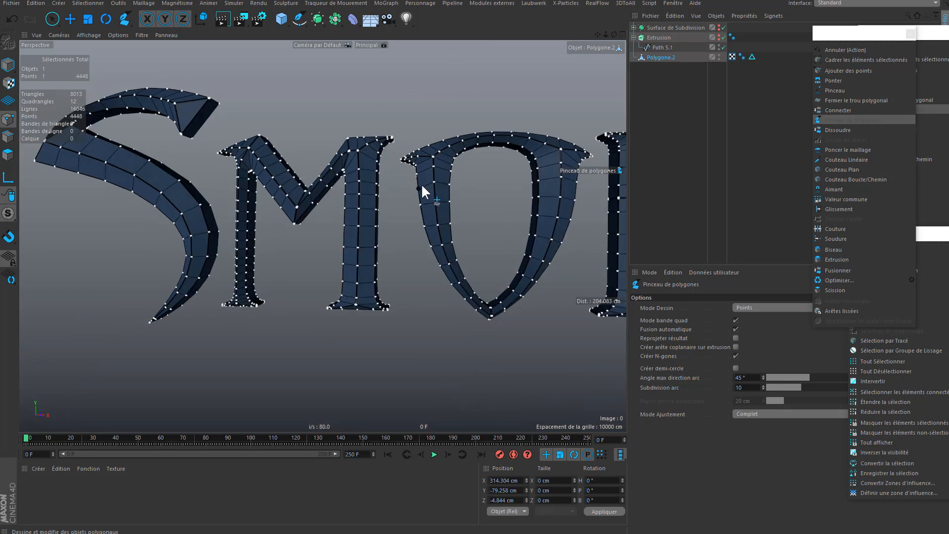
middle_click_drag(421, 185, 280, 162, "alt")
Step: Widen the viewport by shrinking the object and attribute manager area
left_click_drag(626, 176, 814, 180)
middle_click_drag(592, 210, 390, 183, "alt")
right_click_drag(327, 142, 432, 168, "alt")
left_click_drag(344, 213, 405, 234, "alt")
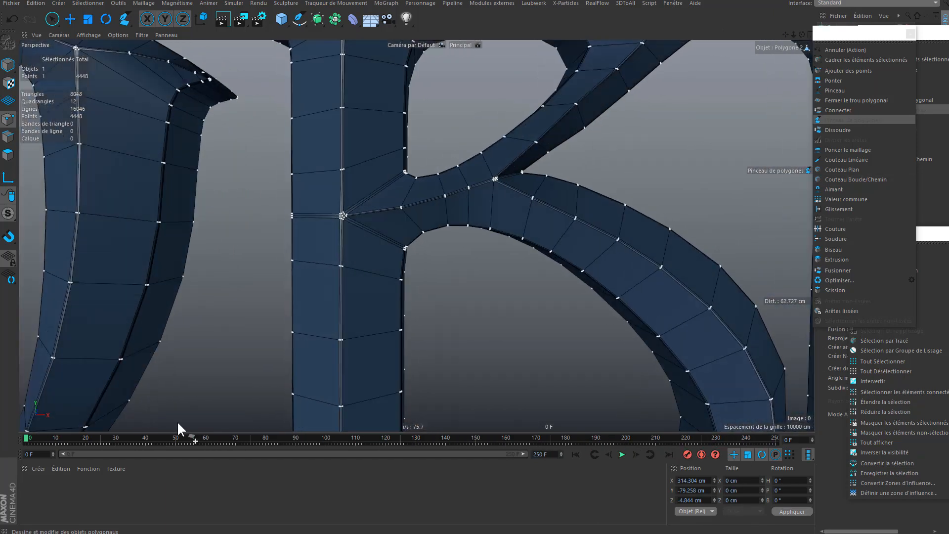
Step: Close the material manager and reopen the Coordinates manager as a floating window over the viewport
middle_click(25, 469)
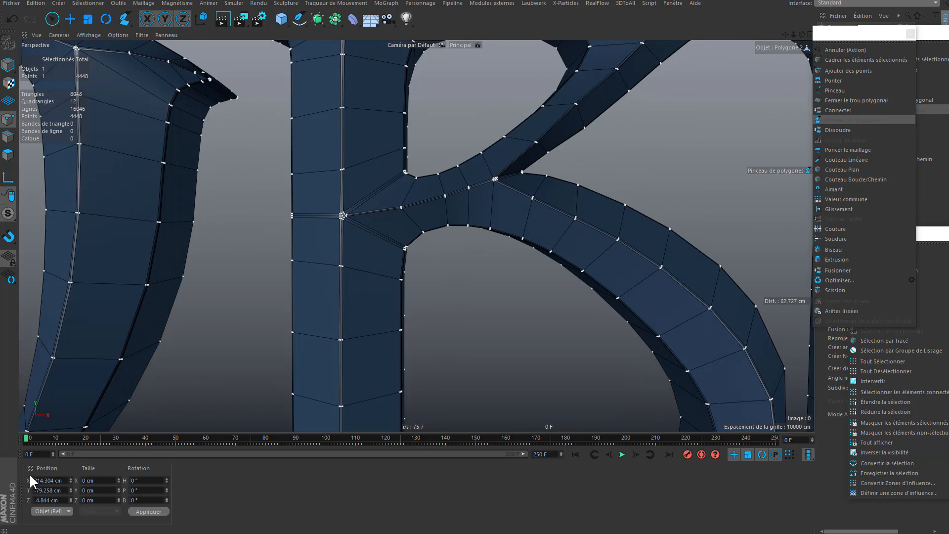
left_click(30, 468)
key("shift+F7")
left_click_drag(59, 454, 494, 387)
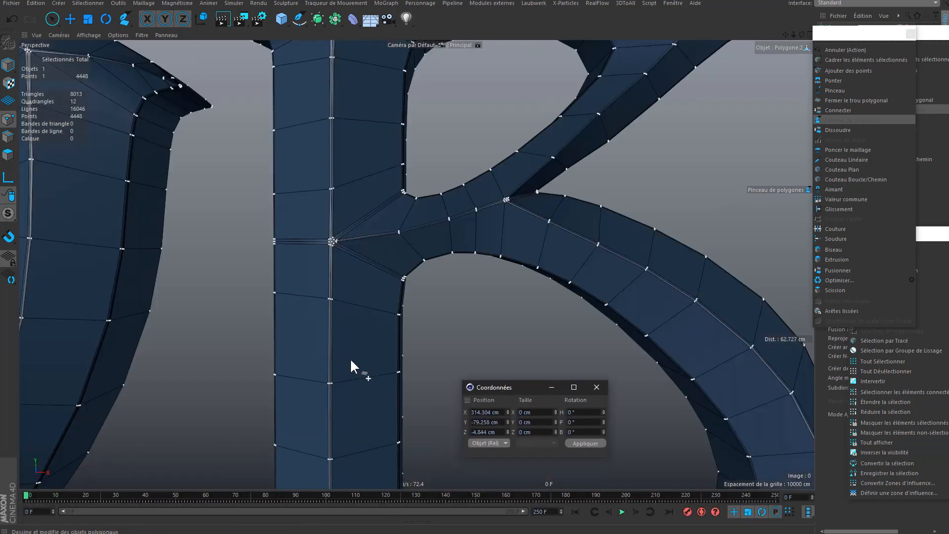
Step: Select the four long edges of the K's upper-arm serif and split them at the middle with Edge Cut
scroll(350, 358, "down", 5)
left_click_drag(336, 301, 398, 304, "alt")
middle_click_drag(473, 182, 298, 253, "alt")
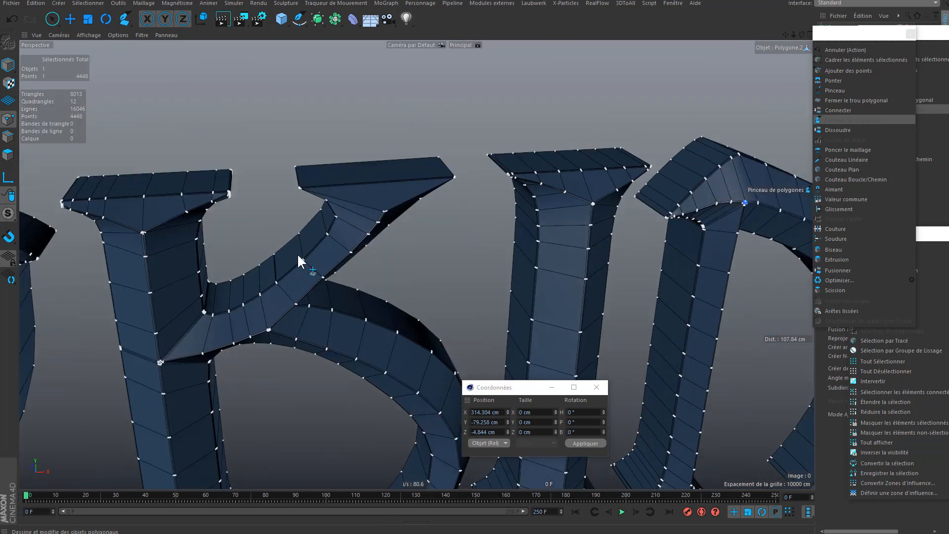
scroll(392, 197, "up", 5)
mouse_move(393, 197)
left_mouse_down("alt")
mouse_move(429, 194)
mouse_move(407, 205)
left_mouse_up("alt")
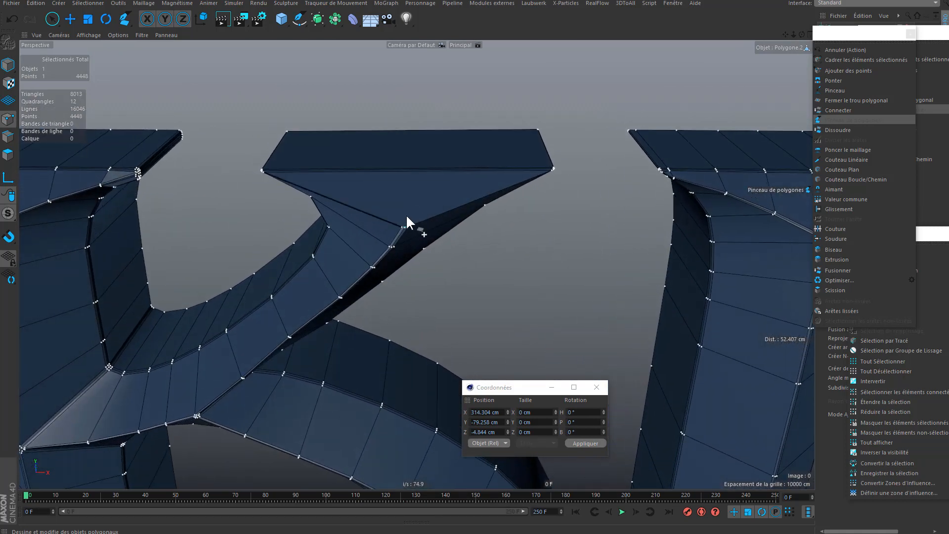
scroll(405, 214, "up", 4)
key("space")
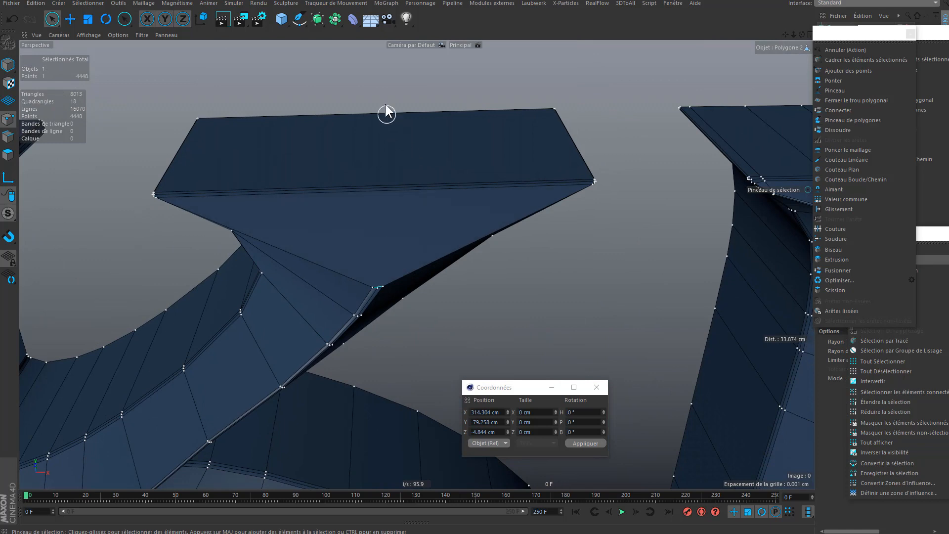
left_click(8, 137)
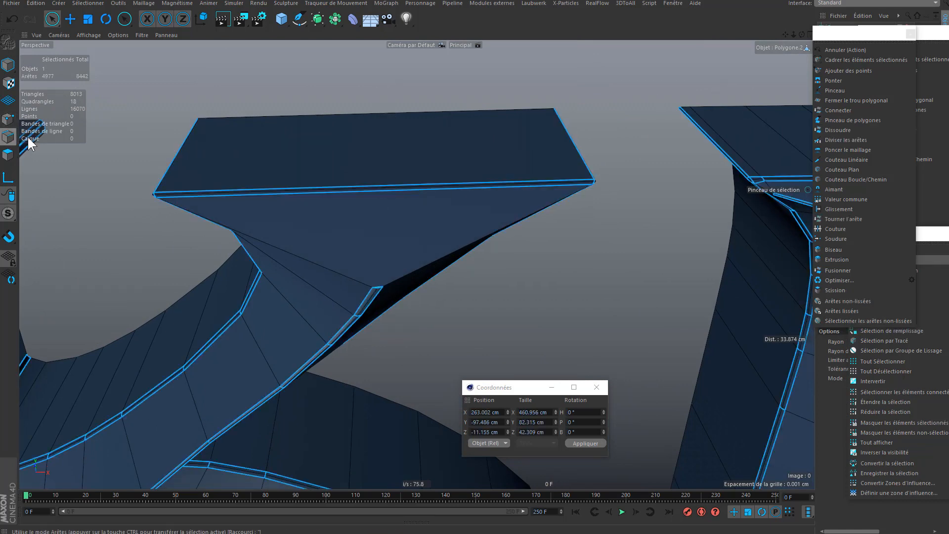
left_click(348, 182)
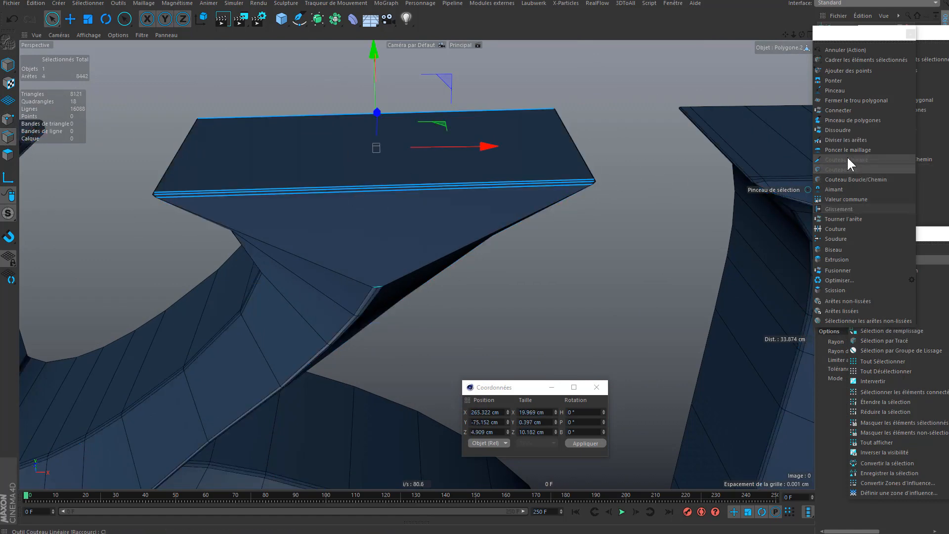
left_click(838, 140)
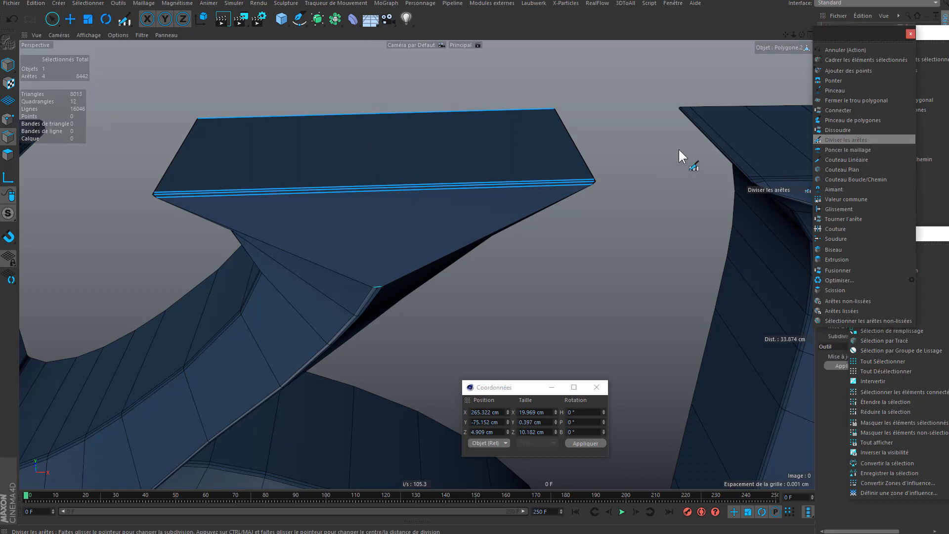
left_click_drag(831, 45, 714, 149)
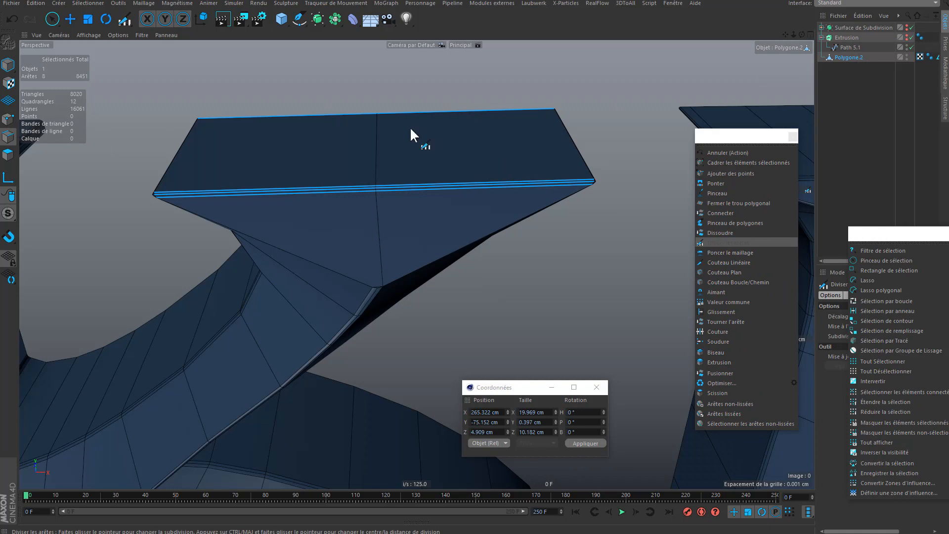
Step: Recall the stored edge selection of Polygone.2 to check the edges around the K's serif, and undo that recall
double_click(937, 58)
left_click_drag(466, 237, 546, 200, "alt")
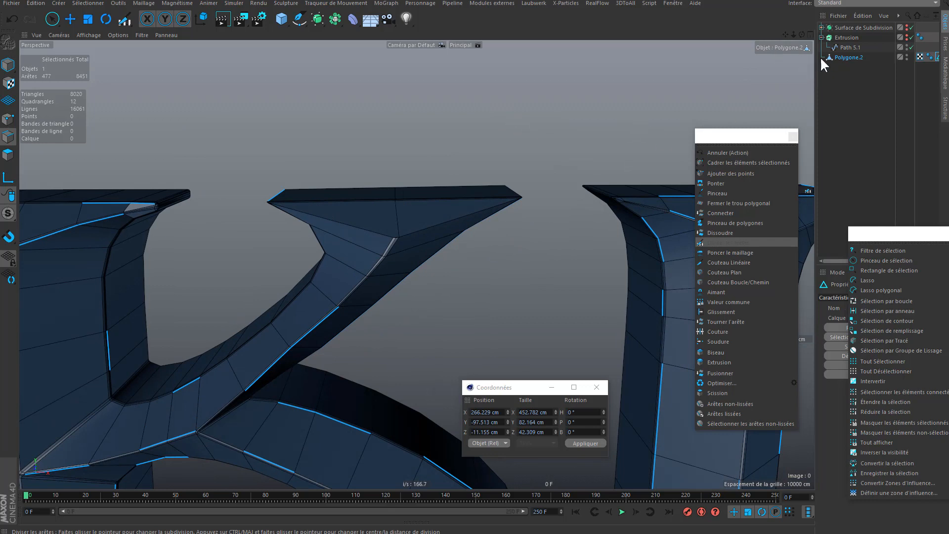
middle_click_drag(387, 193, 437, 196, "alt")
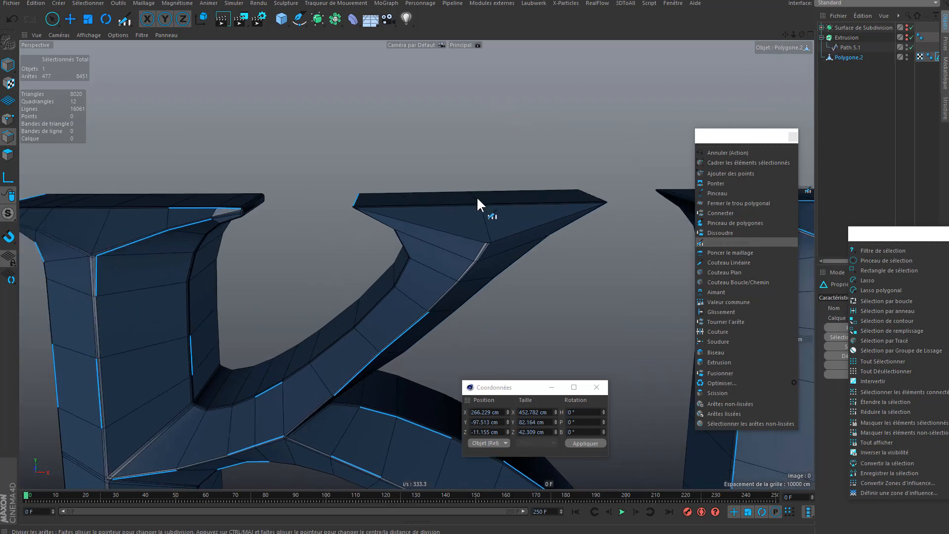
scroll(477, 197, "up", 3)
scroll(511, 215, "up", 3)
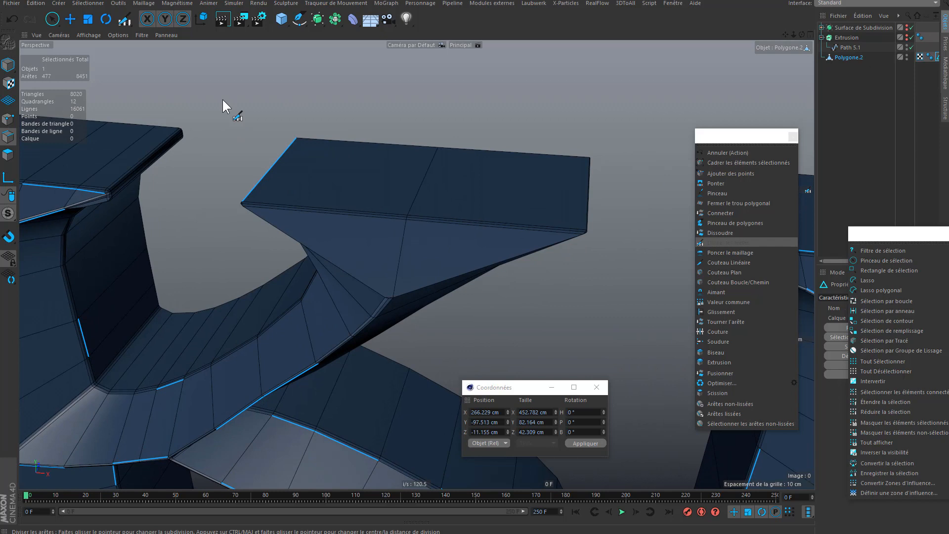
left_click(9, 19)
Step: Replace the serif face's vertical edge using the Polygon Pen, running it from the serif's midpoint to the short edge at the K arm's ridge tip
left_click_drag(241, 205, 406, 229, "alt")
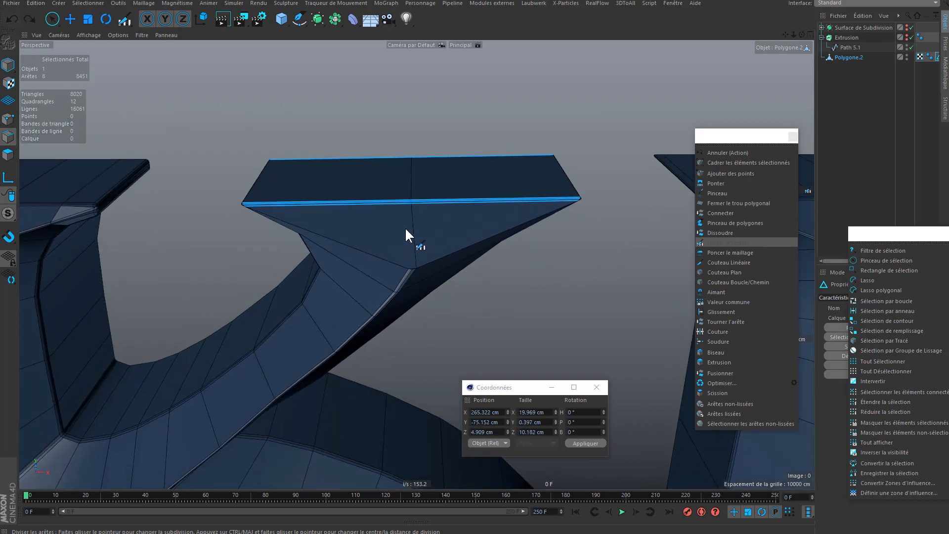
left_click(743, 222)
scroll(420, 262, "up", 2)
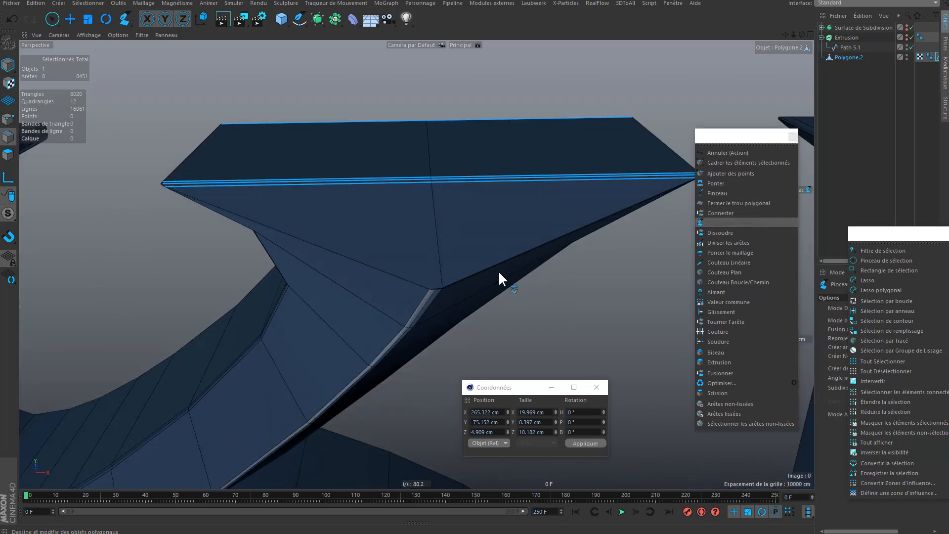
scroll(459, 291, "up", 3)
left_click(440, 247, "ctrl")
scroll(437, 307, "up", 2)
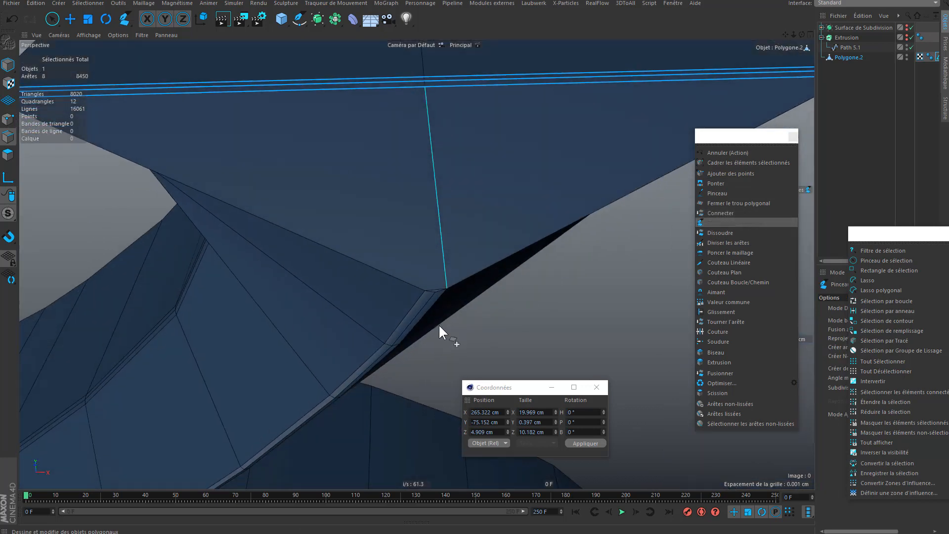
scroll(435, 289, "up", 2)
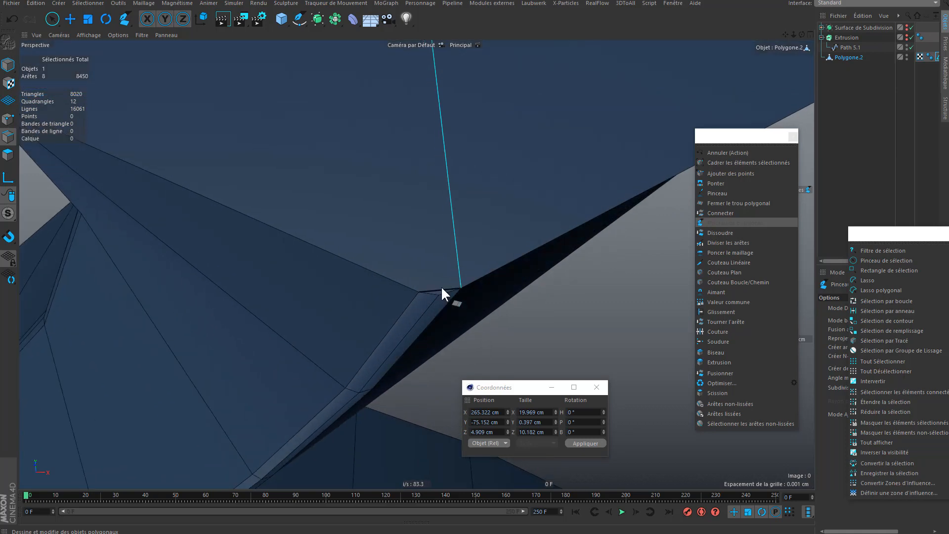
left_click(440, 286, "ctrl")
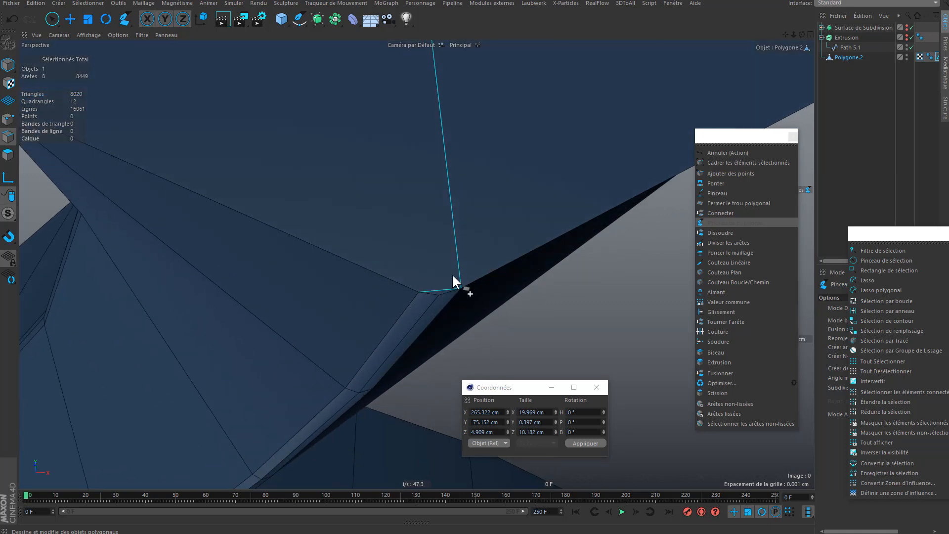
scroll(452, 274, "down", 4)
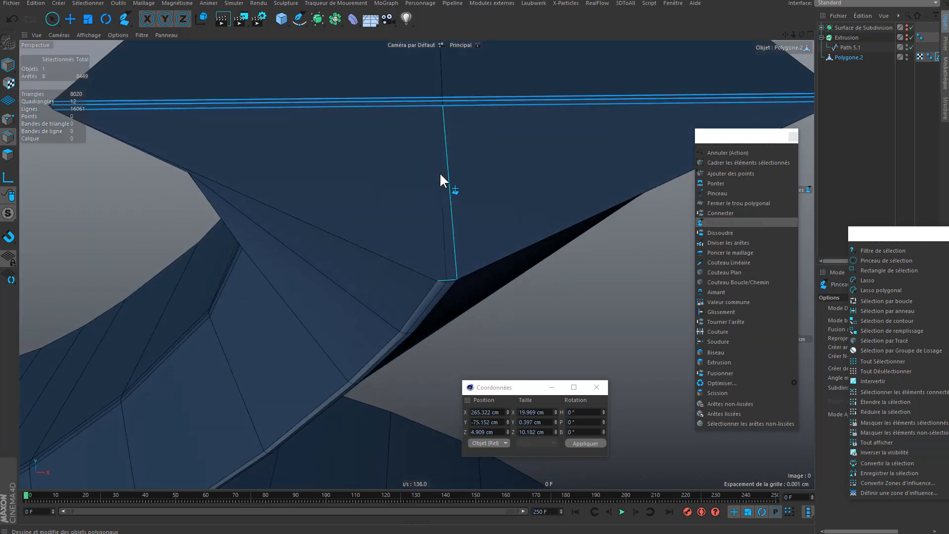
left_click(443, 109)
scroll(441, 211, "down", 6)
mouse_move(441, 210)
left_mouse_down("alt")
mouse_move(476, 202)
mouse_move(444, 142)
mouse_move(430, 184)
mouse_move(436, 175)
mouse_move(507, 190)
mouse_move(583, 174)
mouse_move(477, 198)
mouse_move(485, 179)
mouse_move(484, 194)
mouse_move(434, 186)
mouse_move(458, 184)
mouse_move(483, 250)
mouse_move(514, 195)
mouse_move(459, 213)
left_mouse_up("alt")
Step: Select the four slanted edges along the lower contour of the K's upper-arm serif
key("9")
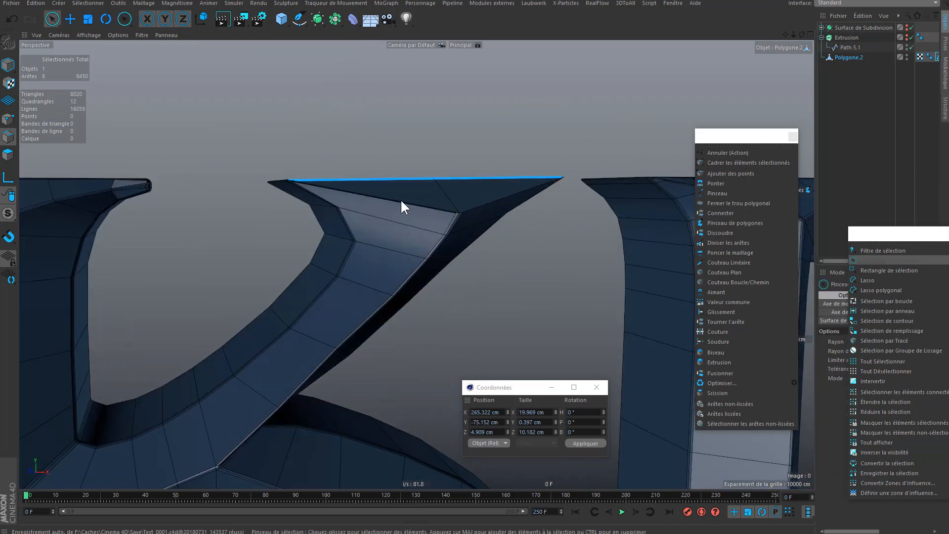
left_click(73, 19)
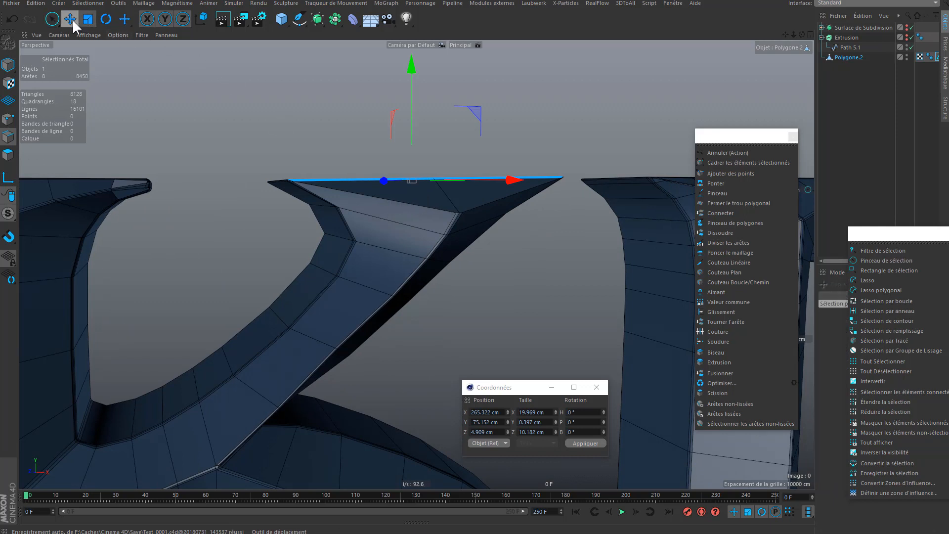
left_click(422, 205)
left_click_drag(422, 204, 440, 212, "alt")
left_click(476, 206, "shift")
mouse_move(476, 217)
right_mouse_down("alt")
mouse_move(499, 216)
mouse_move(467, 212)
right_mouse_up("alt")
left_click(467, 210, "shift")
left_click_drag(542, 209, 544, 264, "alt")
left_click_drag(198, 204, 292, 172, "alt")
Step: Bevel the selected serif edges with a 0.2 cm offset and 1 subdivision
key("m")
key("s")
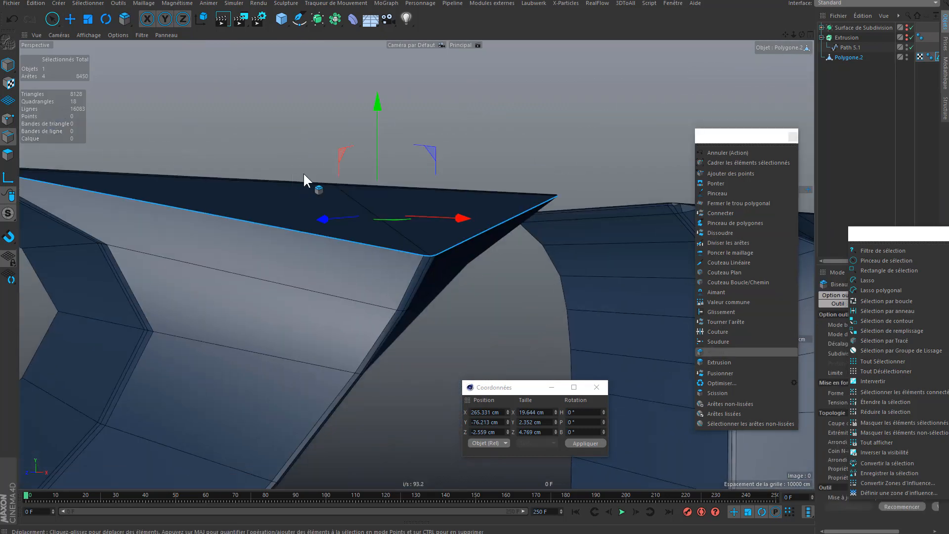
left_click_drag(884, 343, 807, 332)
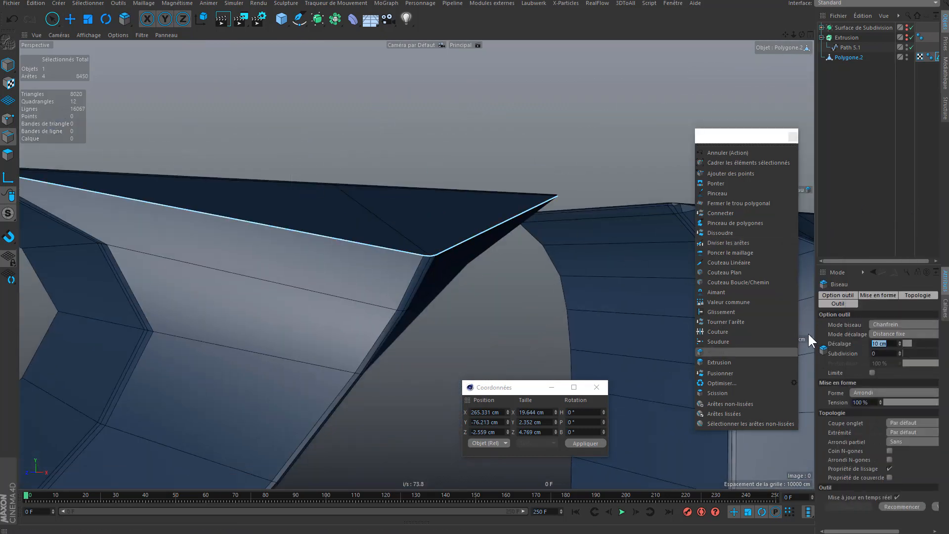
type(".2")
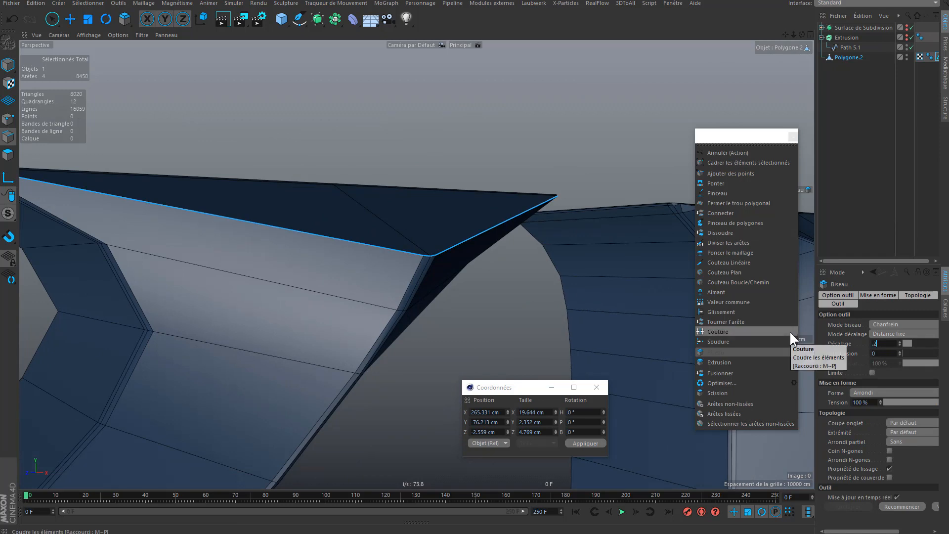
left_click(821, 27)
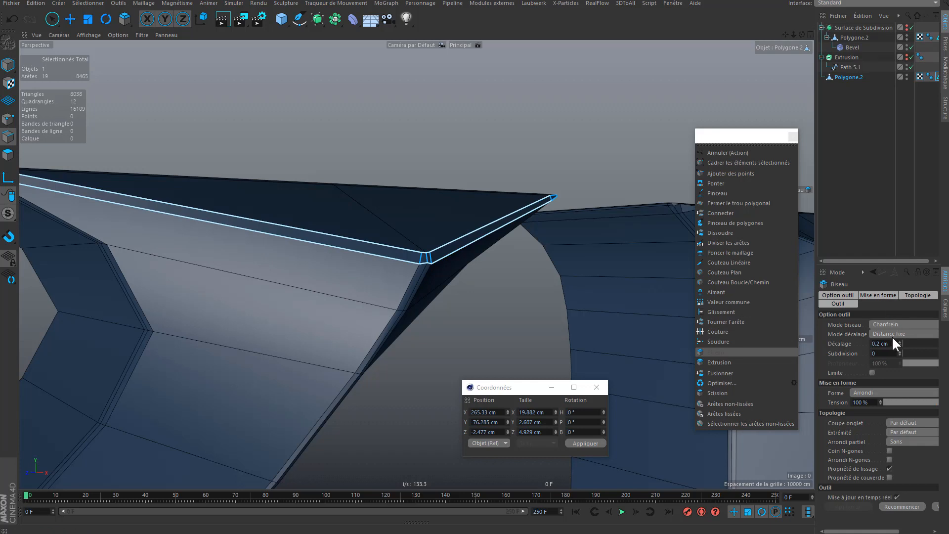
left_click(899, 351)
left_click_drag(407, 256, 439, 247, "alt")
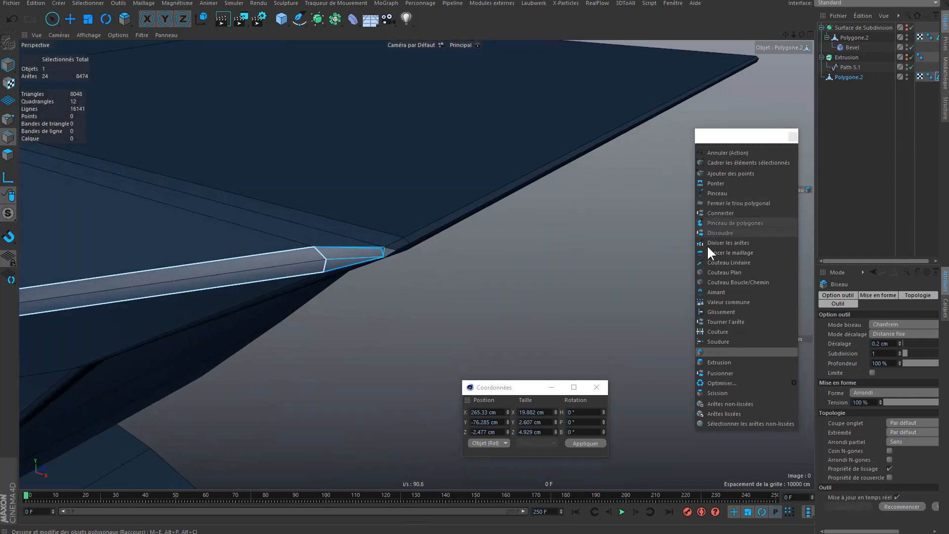
Step: Reconnect the small bevel faces at the serif's ridge tip with the Polygon Pen and clear the edge selection
left_click(718, 224)
left_click_drag(381, 265, 375, 292, "alt")
key("ctrl+z")
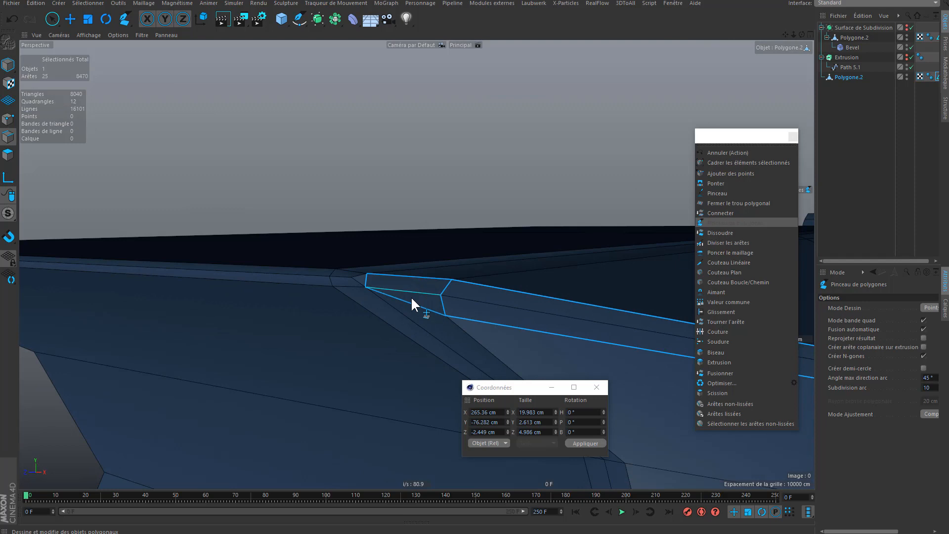
left_click(440, 295)
right_click_drag(352, 270, 426, 292, "alt")
left_click(346, 280)
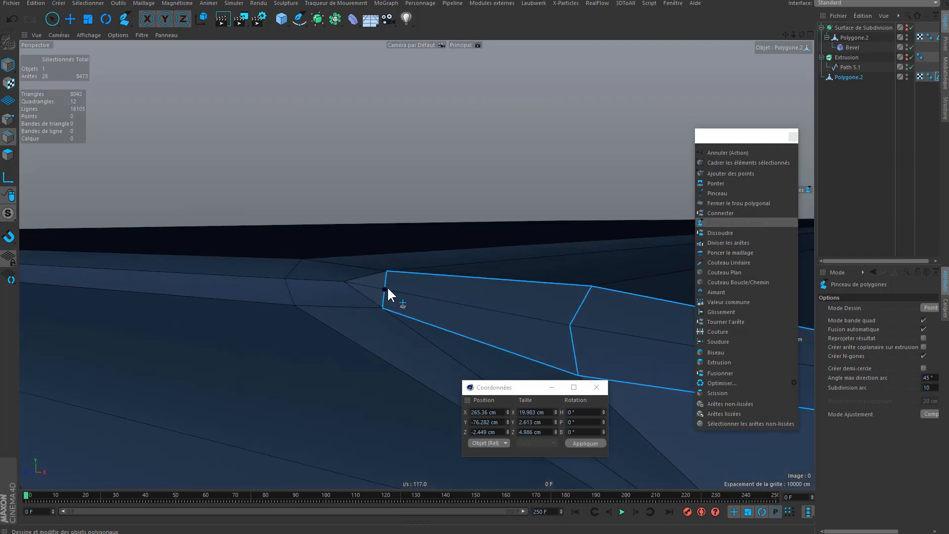
left_click_drag(385, 290, 344, 281)
left_click_drag(408, 323, 310, 375, "alt")
key("space")
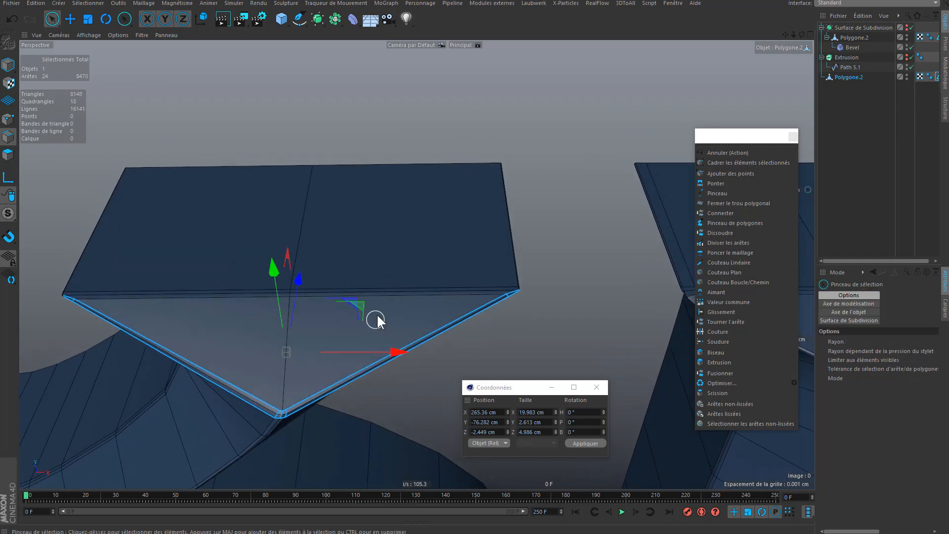
left_click_drag(333, 321, 345, 324, "alt")
right_click_drag(292, 418, 326, 395, "alt")
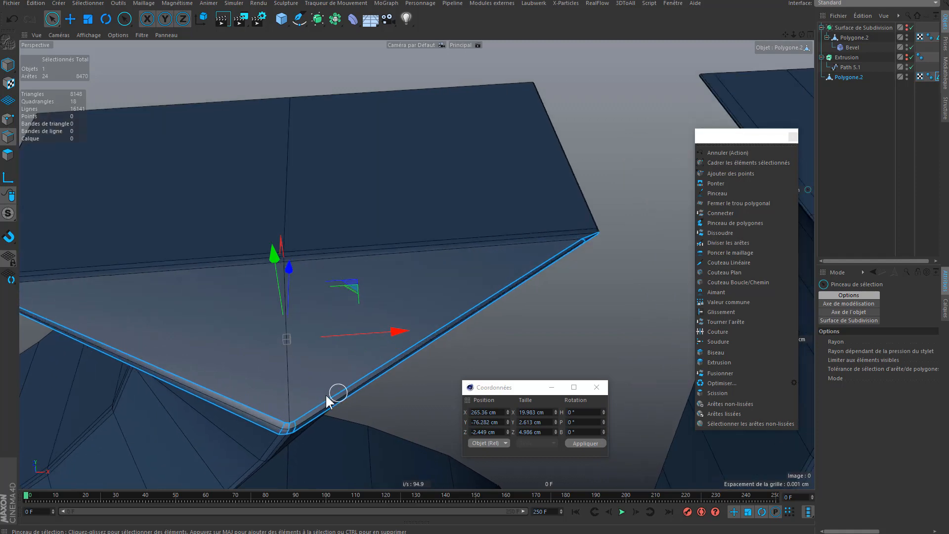
key("Delete")
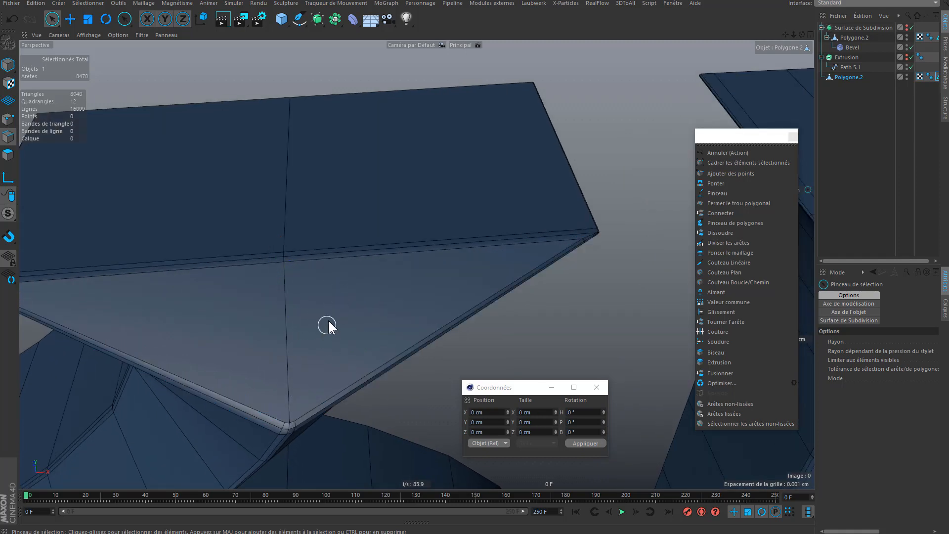
Step: Examine the K's mesh from several angles, from the upper serifs and stem junction down to the bottom serif
right_click_drag(327, 319, 309, 309, "alt")
left_click_drag(310, 309, 323, 345, "alt")
right_click_drag(323, 345, 318, 306, "alt")
left_click_drag(318, 307, 205, 280, "alt")
right_click_drag(206, 279, 224, 253, "alt")
left_click_drag(224, 254, 248, 305, "alt")
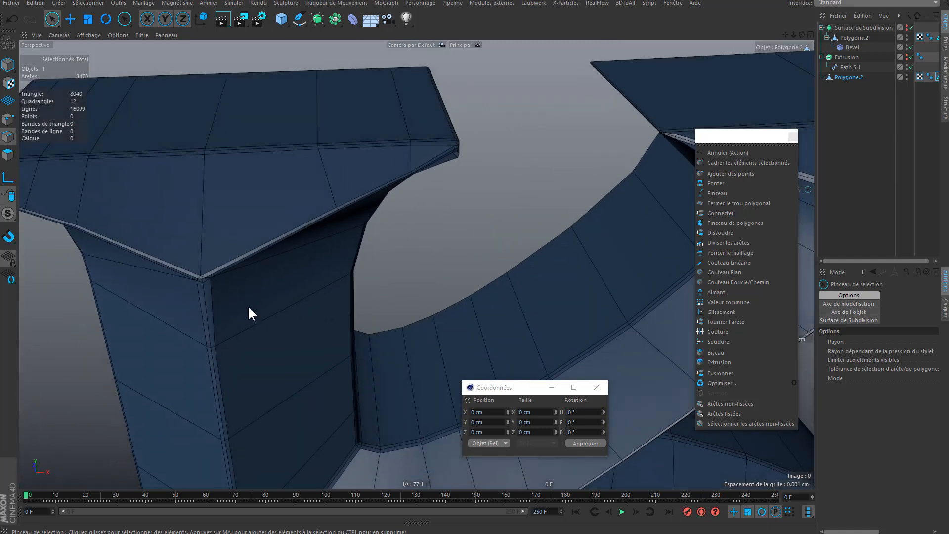
right_click_drag(248, 305, 229, 283, "alt")
left_click_drag(229, 282, 242, 251, "alt")
right_click_drag(241, 251, 262, 216, "alt")
left_click_drag(262, 217, 303, 312, "alt")
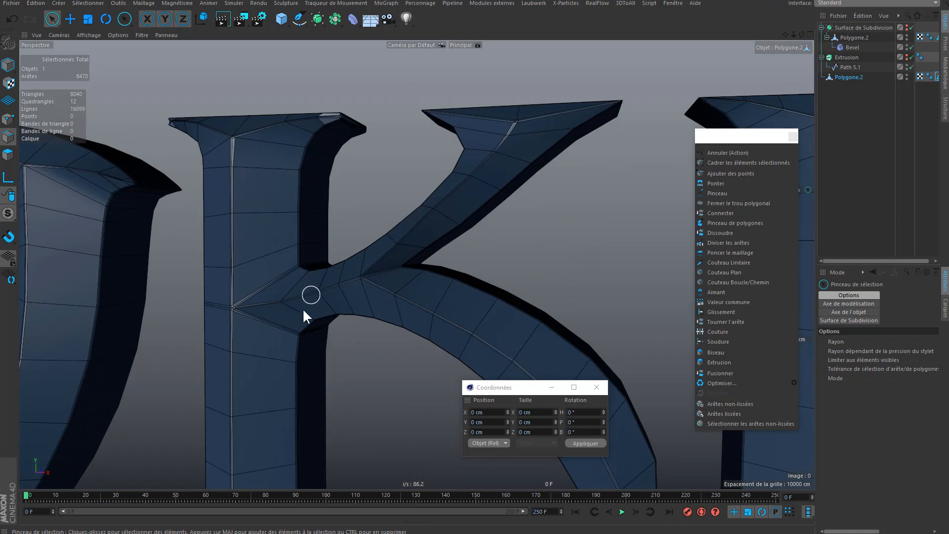
right_click_drag(304, 312, 351, 316, "alt")
left_click_drag(351, 316, 355, 335, "alt")
middle_click_drag(354, 335, 326, 222, "alt")
left_click_drag(326, 223, 364, 163, "alt")
right_click_drag(178, 256, 278, 253, "alt")
left_click_drag(332, 253, 363, 261, "alt")
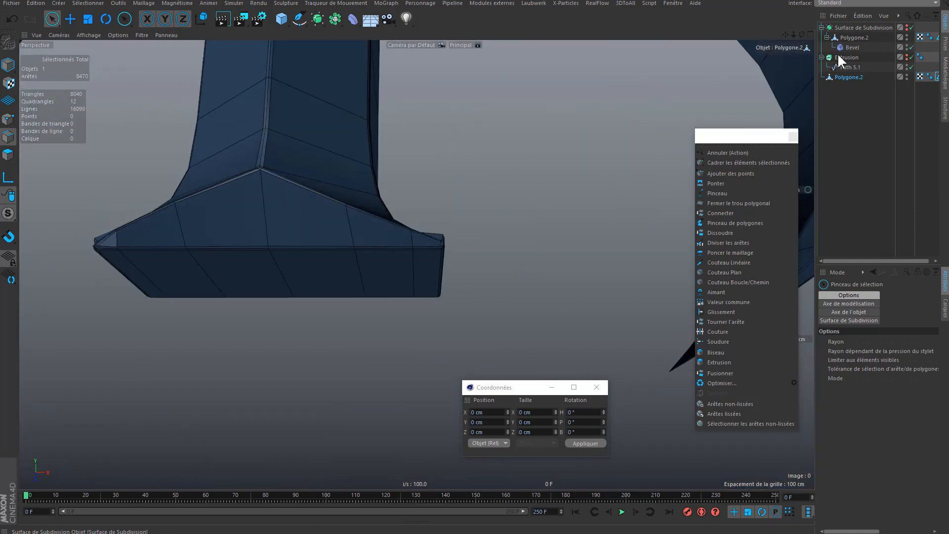
Step: Switch to point editing and work on the narrow bevel junction at the curved letter's pointed tip with the Polygon Pen
left_click(7, 120)
middle_click_drag(280, 200, 219, 275, "alt")
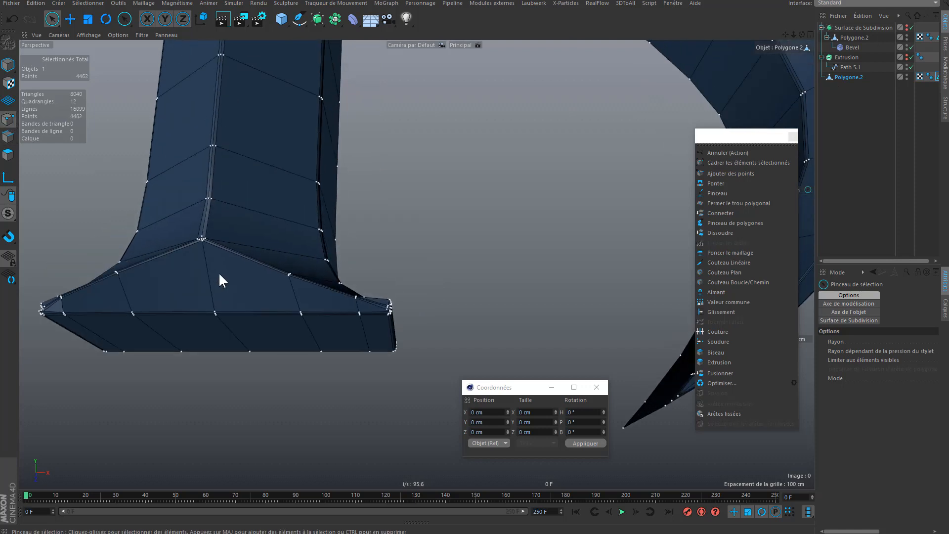
right_click_drag(219, 272, 163, 273, "alt")
middle_click_drag(507, 183, 414, 260, "alt")
mouse_move(407, 263)
left_mouse_down("alt")
mouse_move(426, 303)
mouse_move(432, 239)
mouse_move(393, 237)
mouse_move(322, 293)
mouse_move(317, 330)
mouse_move(374, 152)
mouse_move(318, 226)
mouse_move(374, 217)
mouse_move(244, 193)
mouse_move(341, 94)
mouse_move(362, 110)
mouse_move(101, 113)
mouse_move(288, 212)
mouse_move(466, 256)
mouse_move(442, 247)
left_mouse_up("alt")
left_click_drag(372, 201, 496, 330, "alt")
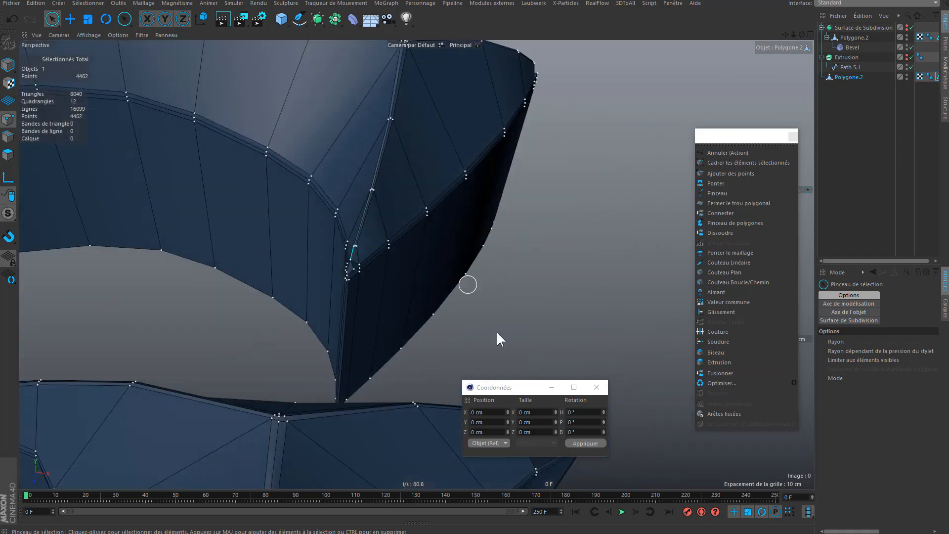
left_click(733, 222)
left_click_drag(313, 267, 373, 250, "alt")
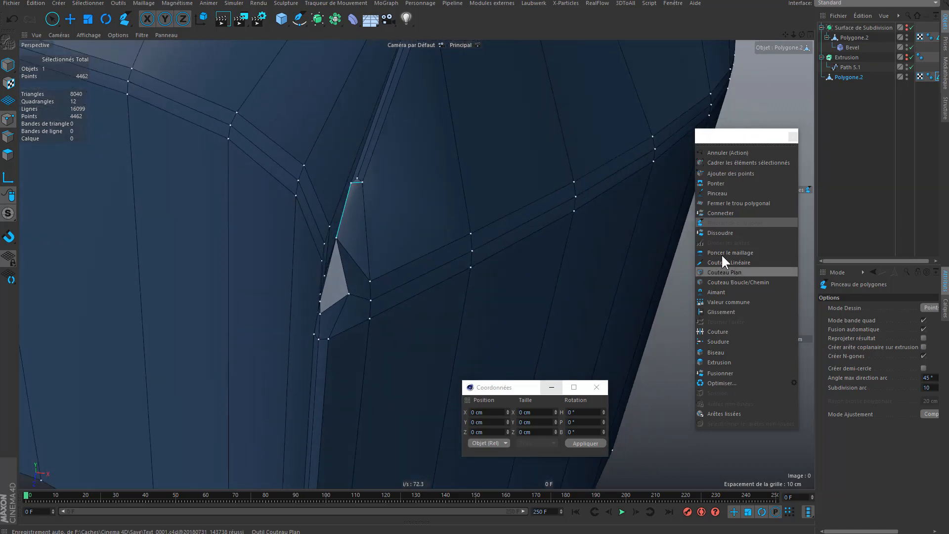
left_click_drag(346, 301, 470, 297, "alt")
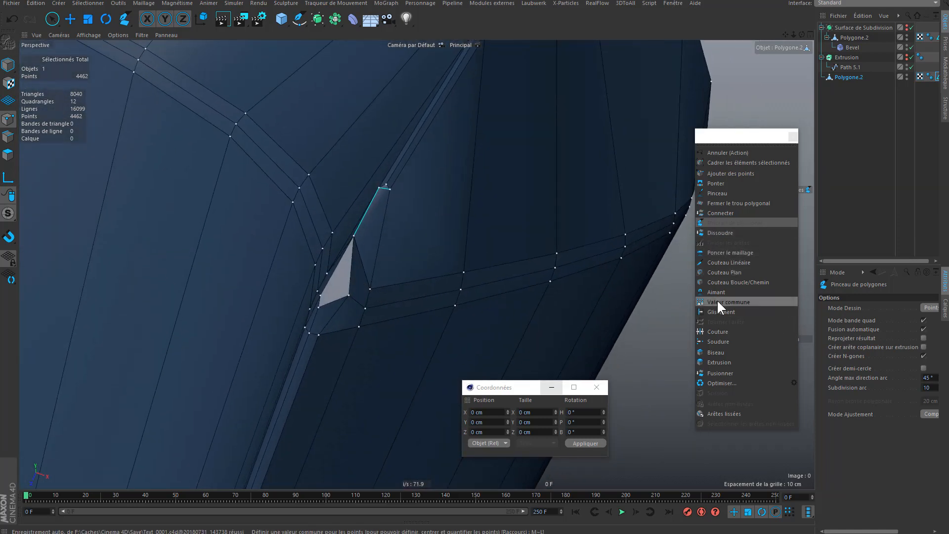
left_click(715, 311)
left_click_drag(353, 274, 415, 282, "alt")
key("m")
key("e")
Step: Redraw the edge at the next serif junction with the Polygon Pen, running it from the ridge tip to the bevel corner
left_click_drag(452, 171, 369, 294, "alt")
scroll(369, 294, "down", 5)
scroll(357, 369, "up", 6)
mouse_move(356, 368)
left_mouse_down("alt")
mouse_move(366, 391)
mouse_move(517, 281)
mouse_move(375, 268)
mouse_move(234, 293)
mouse_move(460, 313)
mouse_move(415, 310)
mouse_move(392, 324)
mouse_move(361, 255)
mouse_move(380, 295)
mouse_move(428, 331)
mouse_move(504, 352)
mouse_move(128, 267)
left_mouse_up("alt")
scroll(183, 290, "up", 5)
left_click_drag(190, 290, 220, 289, "alt")
scroll(219, 290, "up", 5)
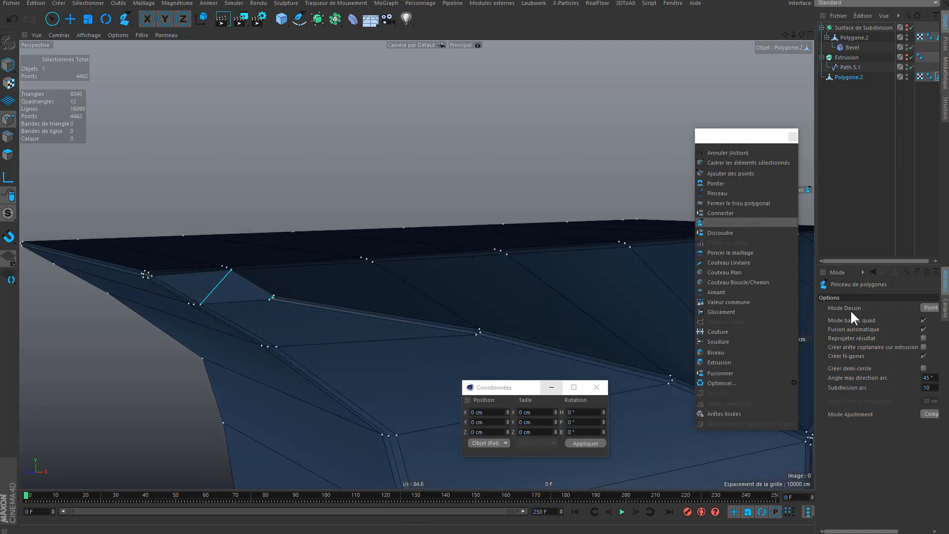
left_click_drag(420, 277, 295, 231, "alt")
left_click_drag(373, 258, 267, 269, "alt")
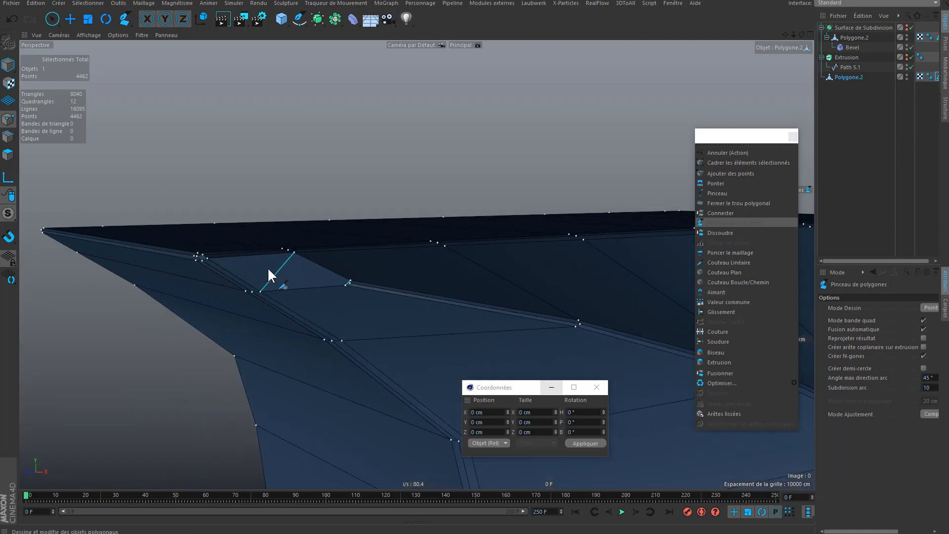
scroll(268, 268, "up", 2)
left_click(398, 289)
left_click(200, 256)
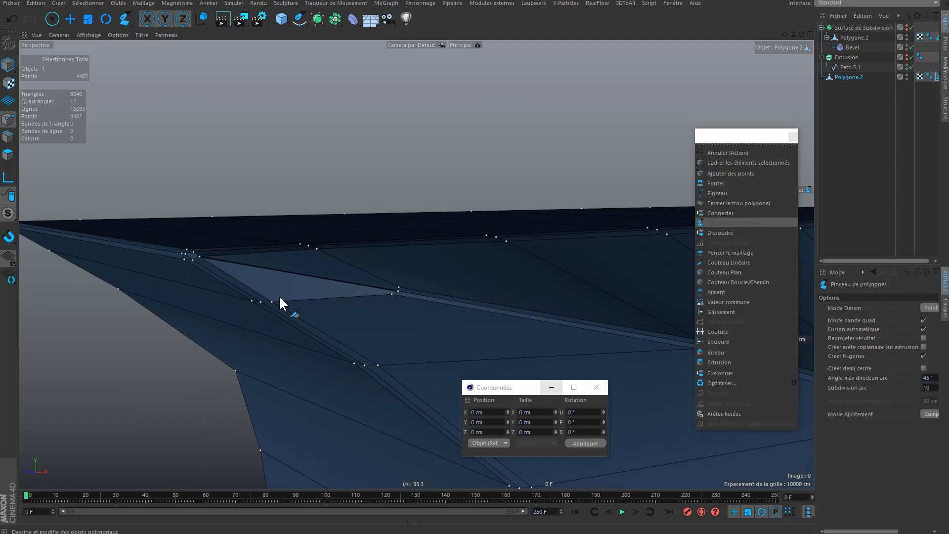
Step: Select the outer points of the elongated triangular faces jutting out of the letter and delete them
scroll(280, 297, "down", 5)
left_click_drag(518, 283, 392, 107, "alt")
scroll(361, 257, "up", 4)
scroll(307, 282, "down", 6)
key("space")
left_click(135, 151)
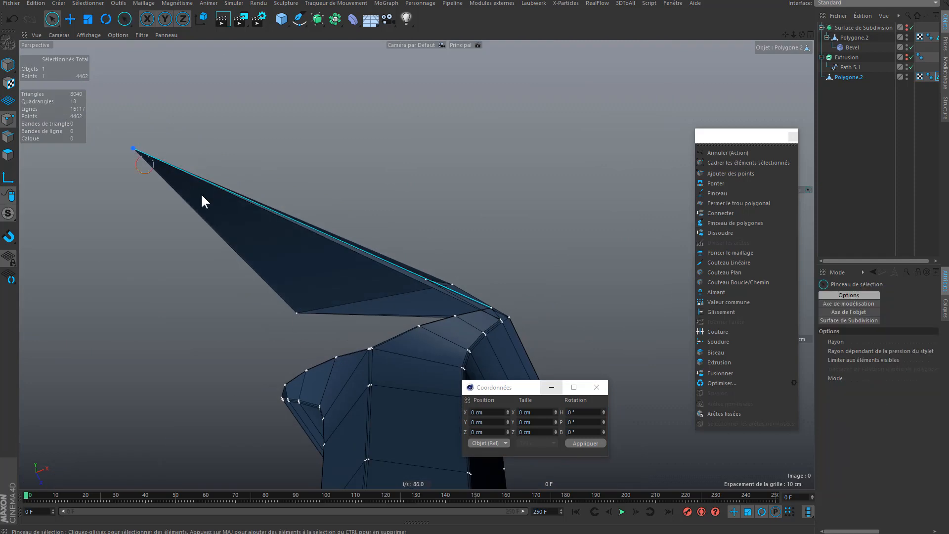
left_click_drag(417, 297, 416, 415, "alt")
left_click_drag(449, 476, 406, 249, "alt")
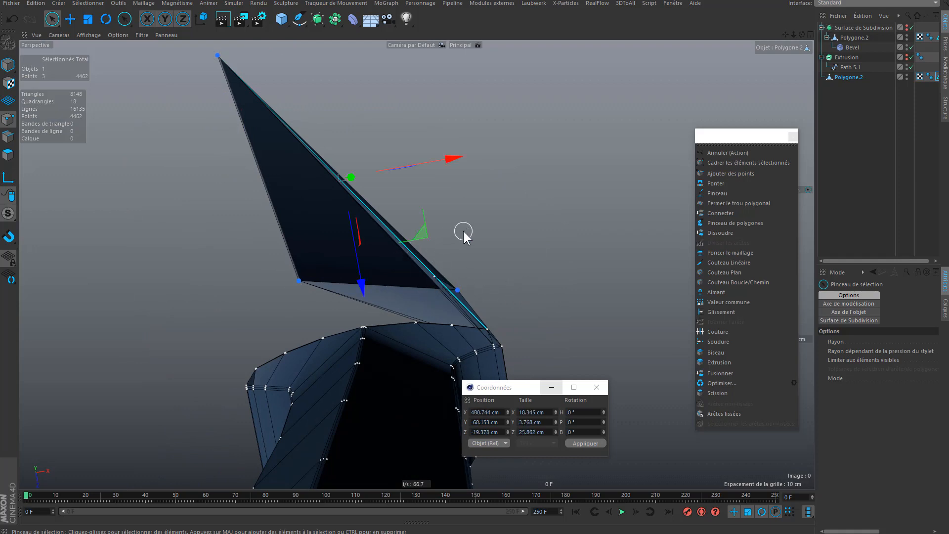
key("Delete")
Step: Fill the hole at the serif junction with Polygon Pen faces, bridging the bevel strips and closing the narrow end
left_click_drag(465, 307, 434, 322, "alt")
scroll(511, 276, "up", 3)
mouse_move(511, 276)
left_mouse_down("alt")
mouse_move(502, 345)
mouse_move(417, 307)
mouse_move(434, 322)
mouse_move(442, 302)
left_mouse_up("alt")
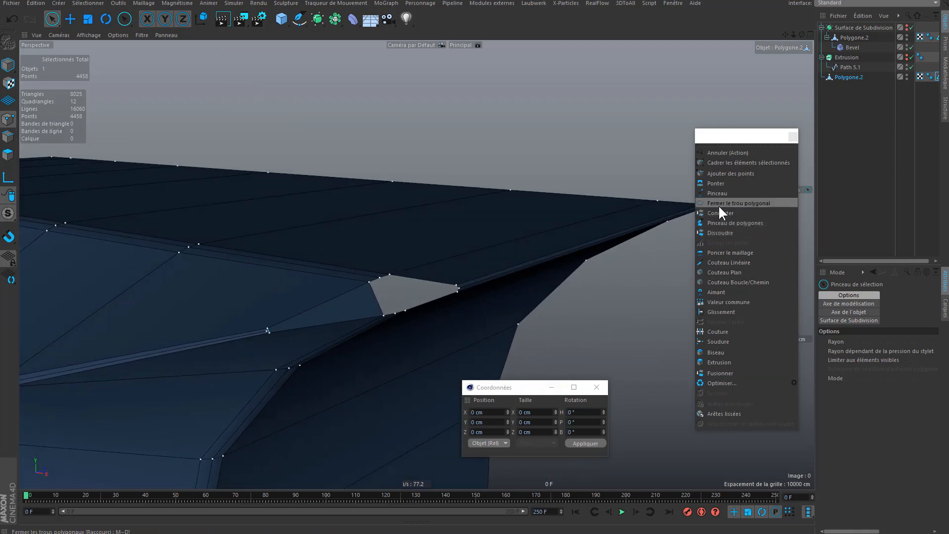
left_click(734, 223)
scroll(392, 292, "up", 3)
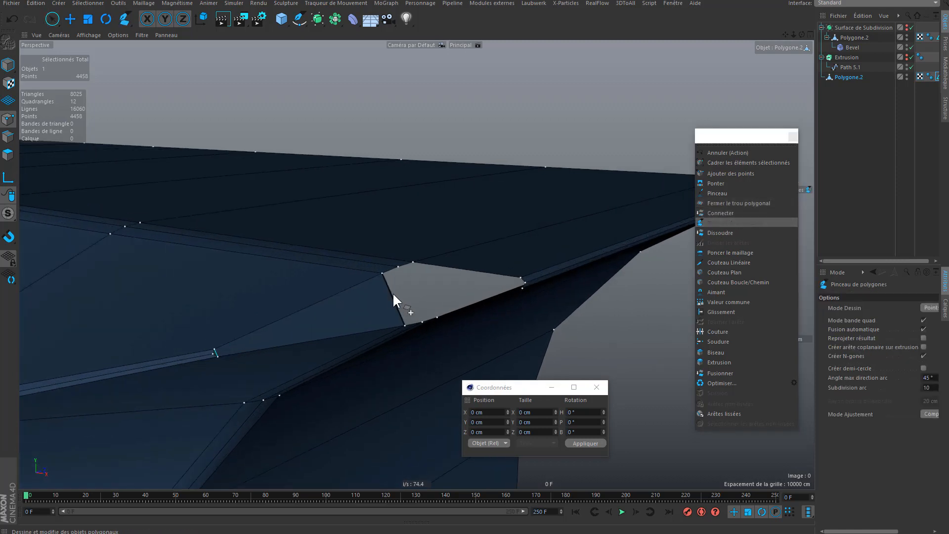
left_click_drag(411, 321, 397, 264)
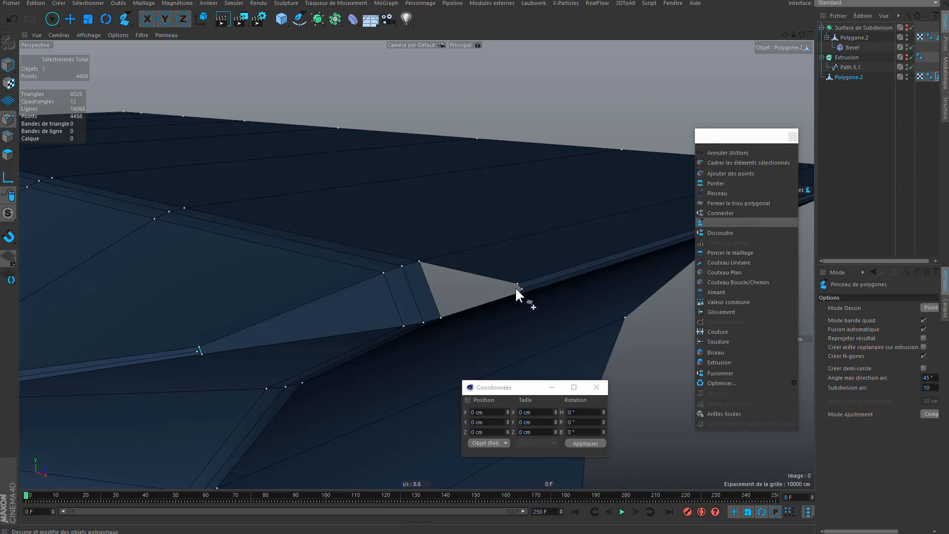
key("ctrl+z")
left_click_drag(482, 310, 568, 286)
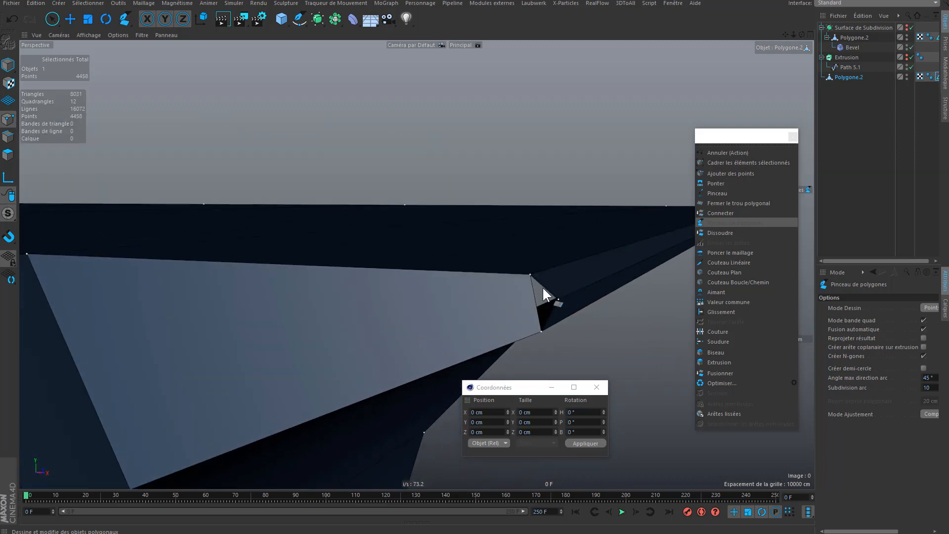
key("ctrl+z")
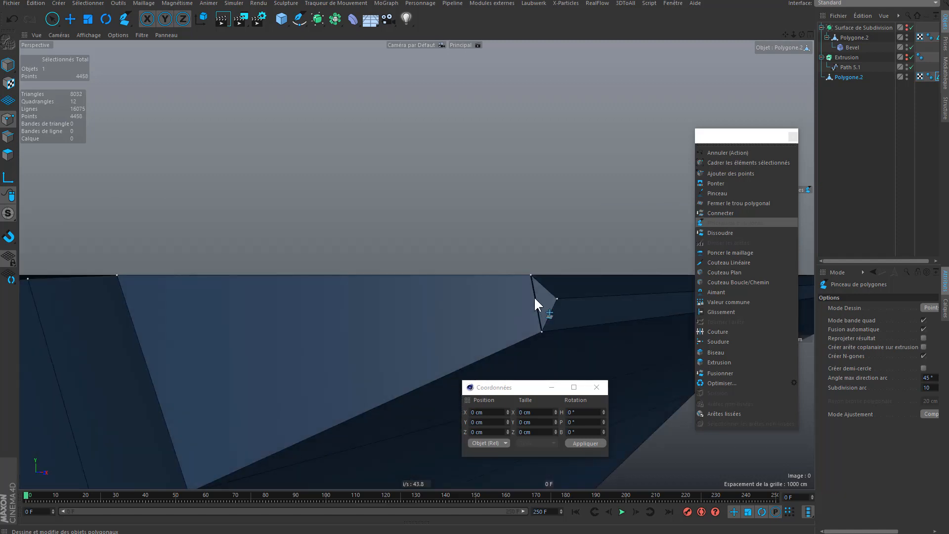
left_click_drag(250, 348, 172, 363, "alt")
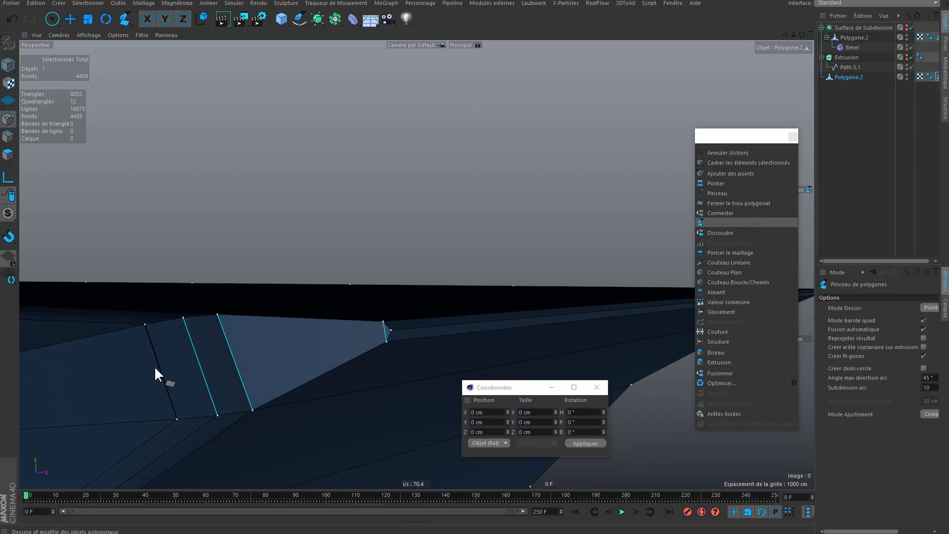
mouse_move(261, 370)
left_mouse_down("alt")
mouse_move(320, 360)
mouse_move(276, 368)
left_mouse_up("alt")
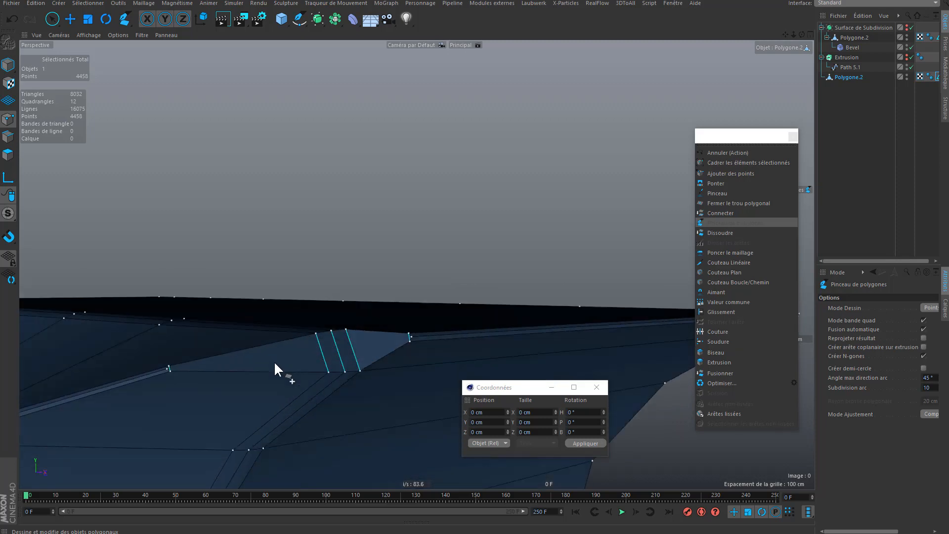
Step: Draw an edge from the ridge tip to the patch's far corner and extend the two bevel-strip edges up to it
left_click_drag(167, 368, 344, 304)
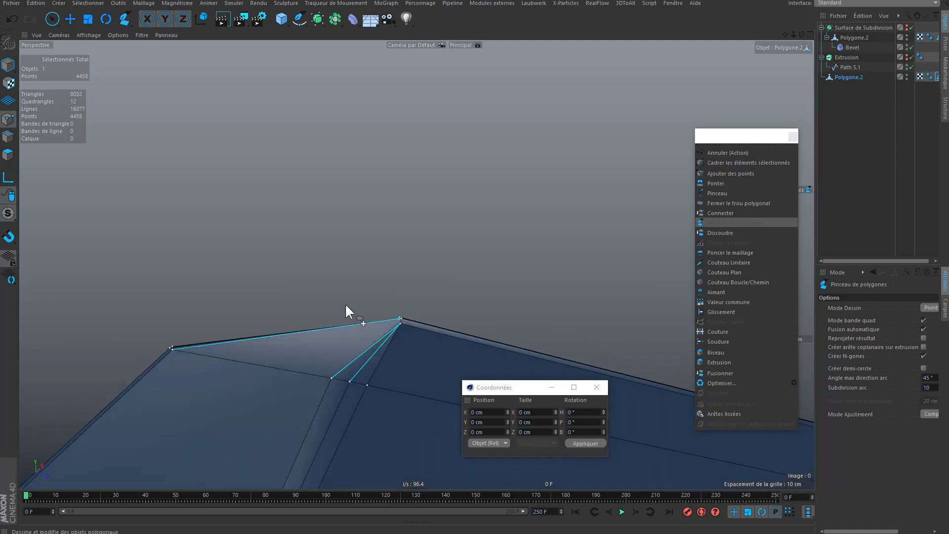
left_click_drag(330, 378, 352, 323)
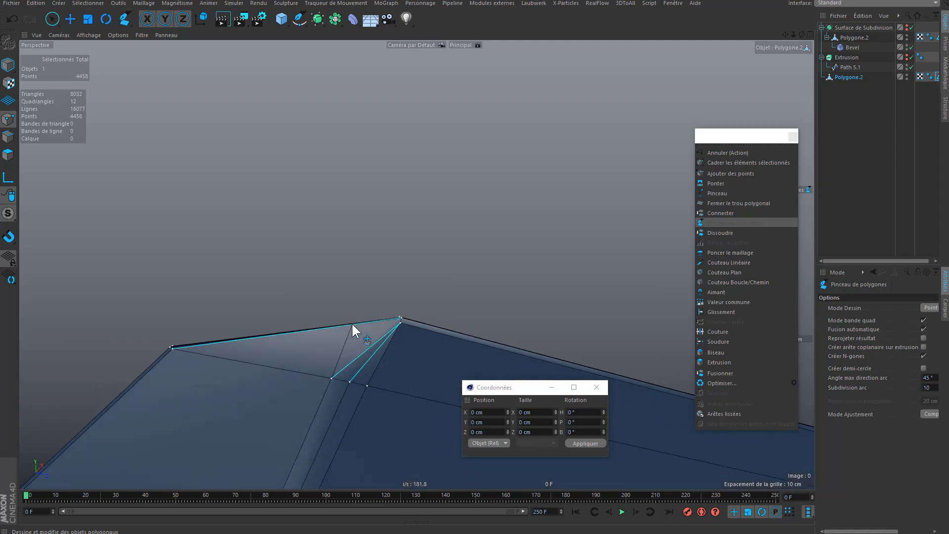
left_click_drag(349, 383, 353, 333)
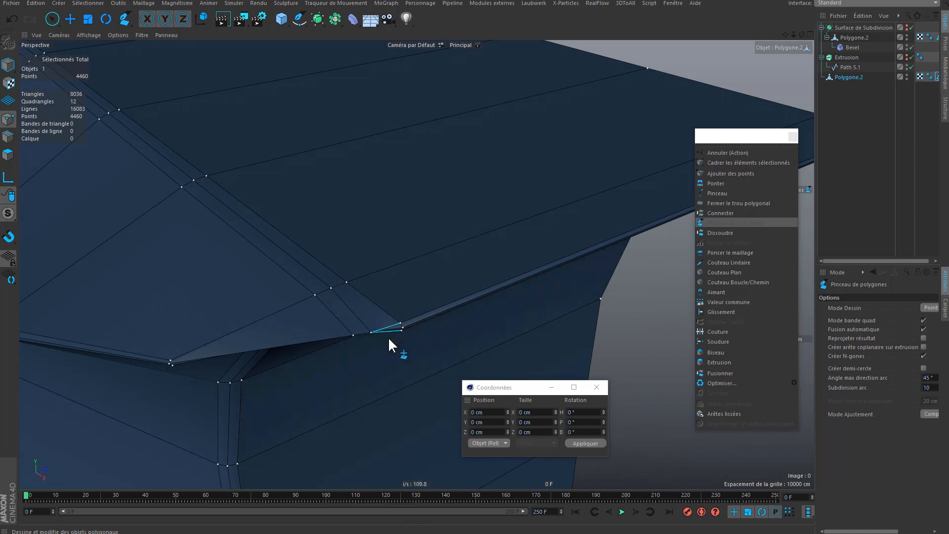
scroll(413, 328, "up", 3)
scroll(408, 289, "down", 2)
middle_click_drag(357, 301, 447, 317, "alt")
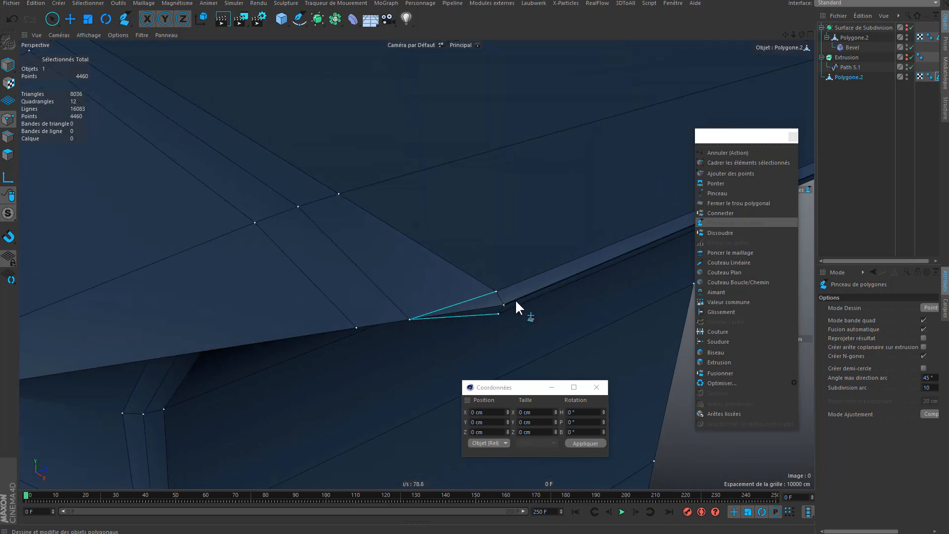
Step: Try to extend the bevel-strip edges across both ends of the serif junction with the Polygon Pen
left_click_drag(469, 296, 442, 304, "alt")
right_click_drag(441, 303, 380, 306, "alt")
middle_click_drag(379, 306, 405, 303, "alt")
mouse_move(505, 294)
left_mouse_down("alt")
mouse_move(478, 292)
mouse_move(479, 192)
mouse_move(456, 283)
mouse_move(506, 275)
mouse_move(503, 313)
left_mouse_up("alt")
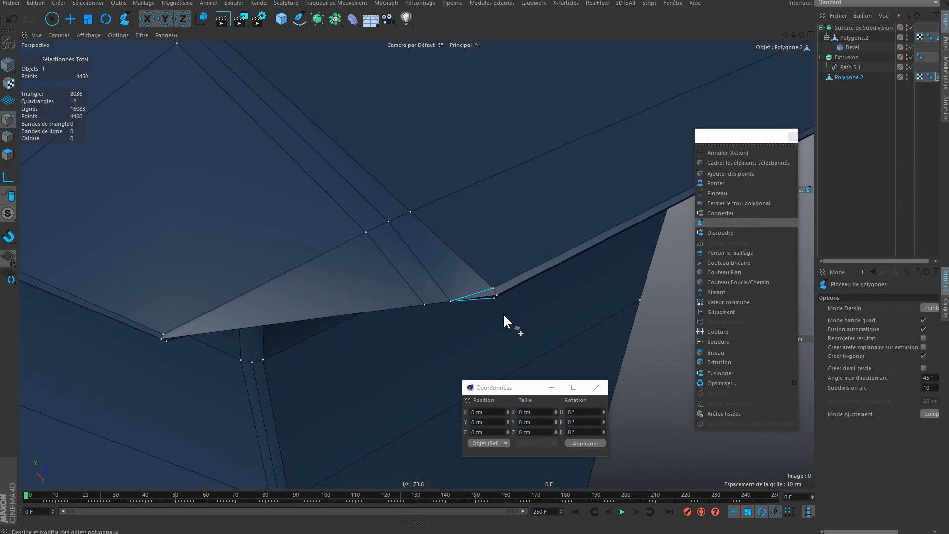
left_click(494, 288)
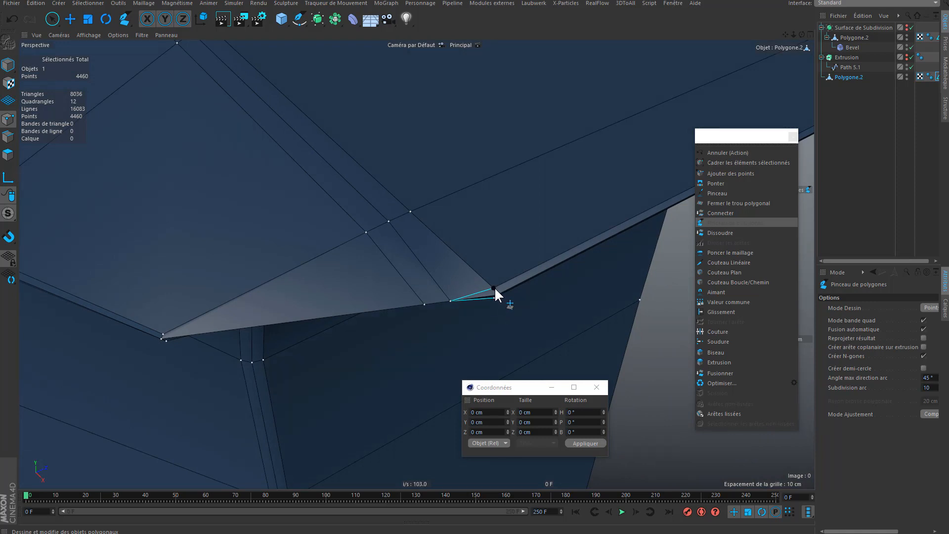
left_click(400, 276)
left_click_drag(464, 300, 442, 191, "alt")
middle_click_drag(443, 192, 431, 346, "alt")
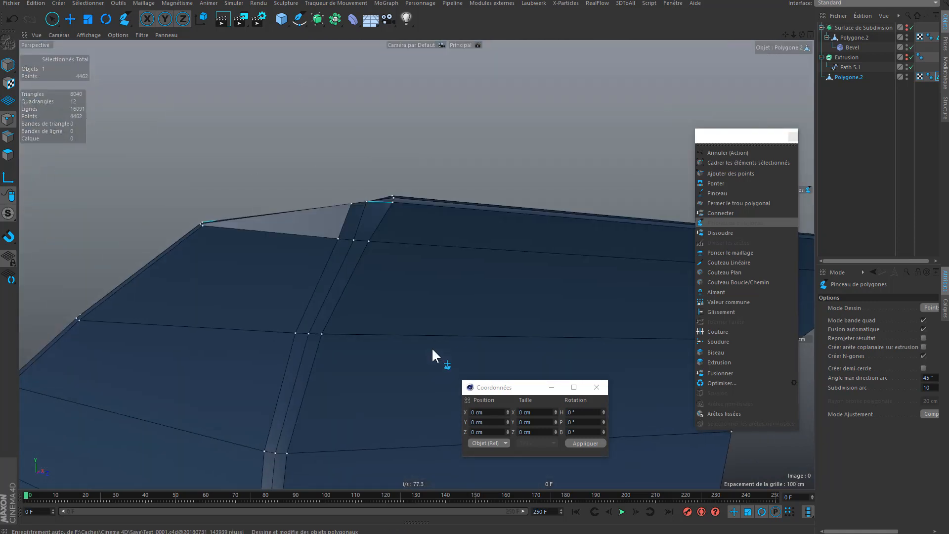
left_click(337, 220)
left_click_drag(346, 220, 387, 291, "alt")
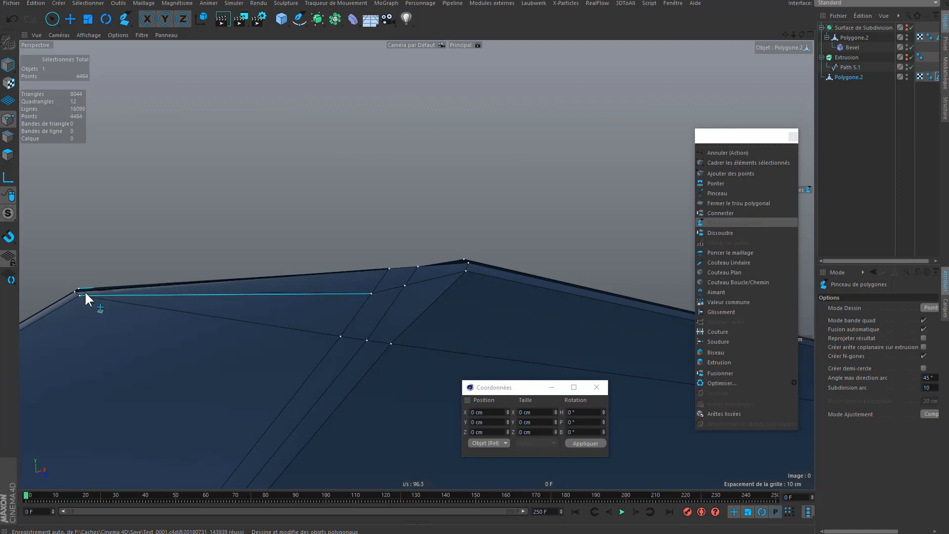
left_click_drag(387, 336, 463, 329, "alt")
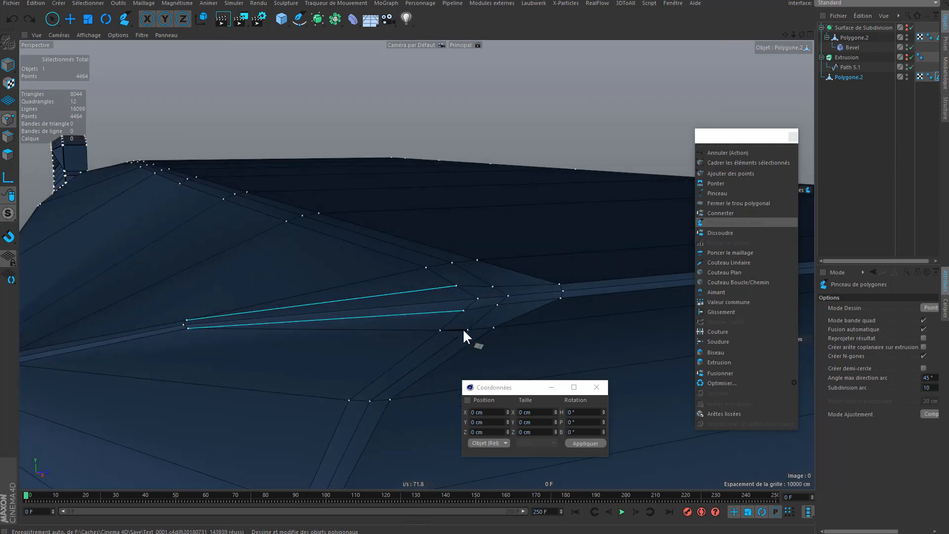
Step: Undo the extra Polygon Pen edges added around the serif junction
left_click(503, 303, "ctrl")
scroll(538, 293, "up", 3)
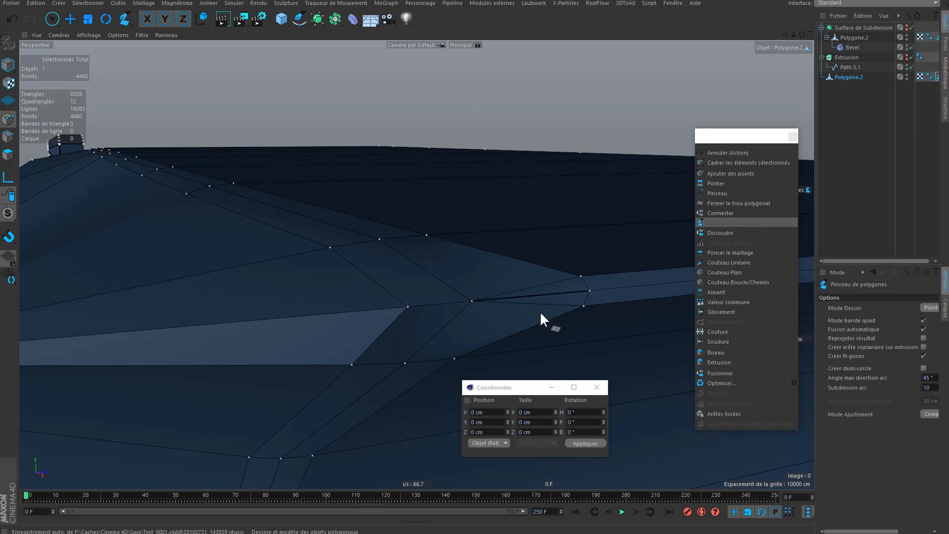
key("ctrl+z")
Step: Examine the serif tips and bevel junctions along the lettering from several angles for remaining topology problems
scroll(538, 314, "down", 3)
left_click_drag(512, 320, 551, 299, "alt")
scroll(549, 300, "down", 4)
left_click_drag(505, 331, 238, 295, "alt")
scroll(534, 273, "down", 4)
scroll(341, 295, "up", 6)
left_click_drag(333, 325, 429, 352, "alt")
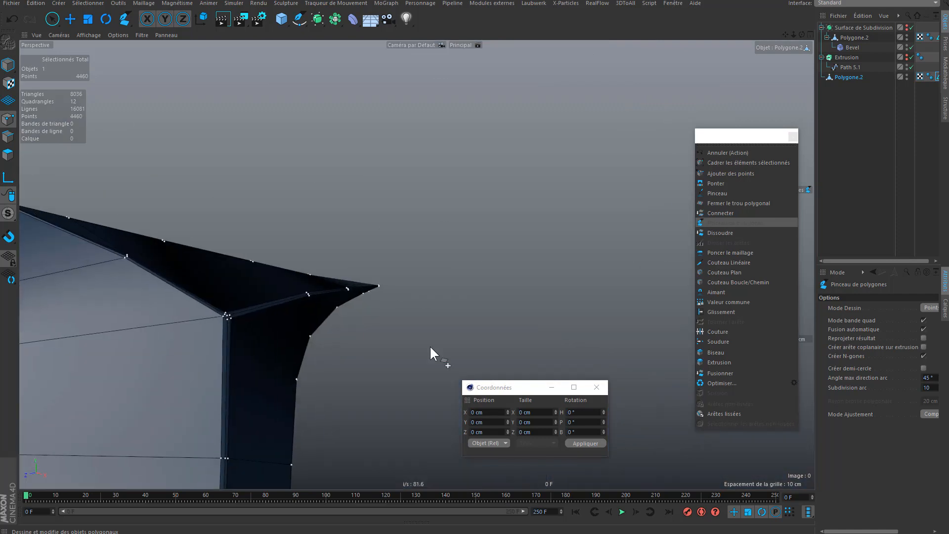
left_click_drag(394, 310, 445, 326, "alt")
right_click_drag(445, 326, 496, 306, "alt")
left_click_drag(496, 305, 678, 269, "alt")
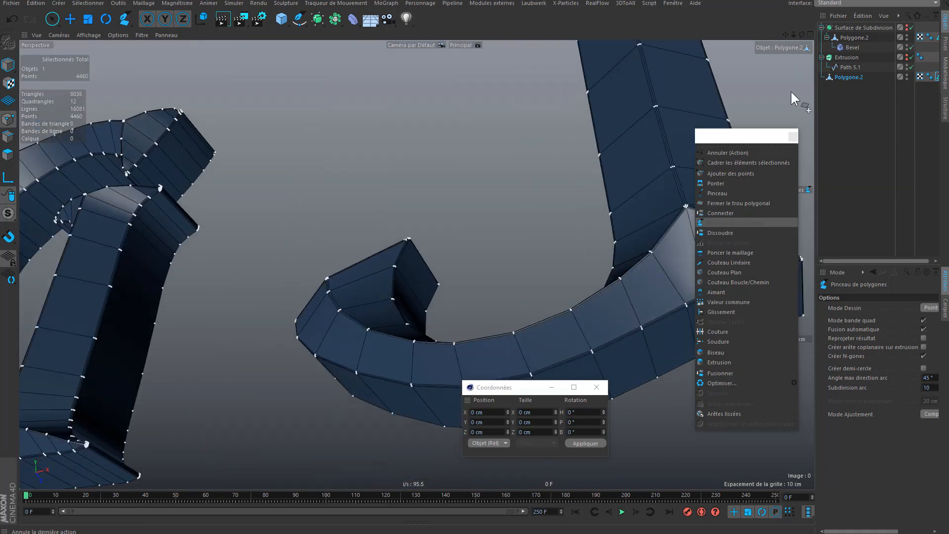
Step: Place the Polygone.2 lettering under a new Subdivision Surface
left_click(316, 19, "alt")
mouse_move(629, 221)
left_mouse_down("alt")
mouse_move(381, 248)
mouse_move(435, 195)
mouse_move(404, 267)
mouse_move(453, 124)
mouse_move(369, 304)
mouse_move(440, 312)
mouse_move(527, 210)
mouse_move(465, 285)
mouse_move(485, 301)
mouse_move(533, 300)
mouse_move(371, 259)
mouse_move(434, 212)
mouse_move(496, 198)
mouse_move(398, 176)
mouse_move(320, 335)
mouse_move(645, 267)
mouse_move(540, 163)
left_mouse_up("alt")
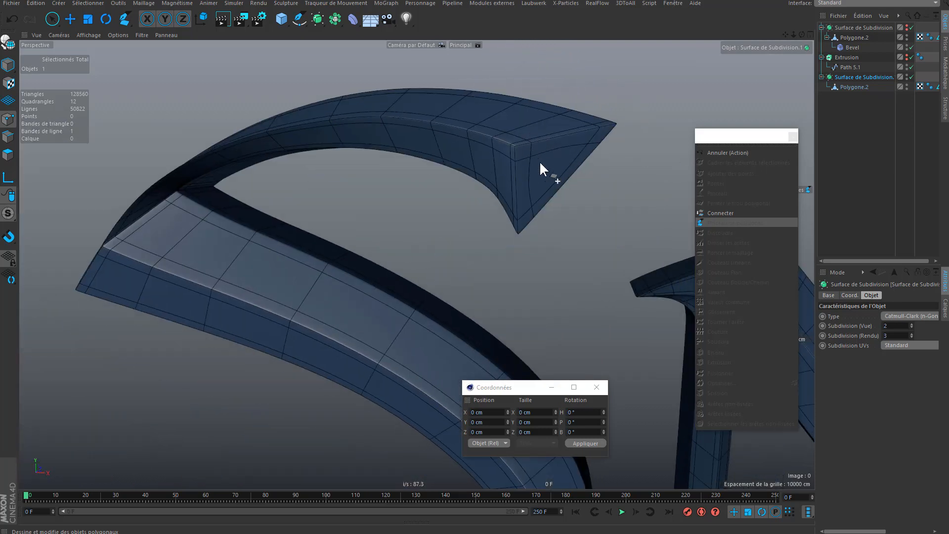
scroll(541, 163, "down", 5)
Step: Display the smoothed lettering shaded without lines and examine its bevels along the whole word
left_click(98, 34)
left_click(107, 50)
middle_click_drag(419, 211, 268, 181, "alt")
left_click_drag(268, 181, 390, 191, "alt")
middle_click_drag(498, 194, 427, 220, "alt")
left_click_drag(427, 221, 457, 219, "alt")
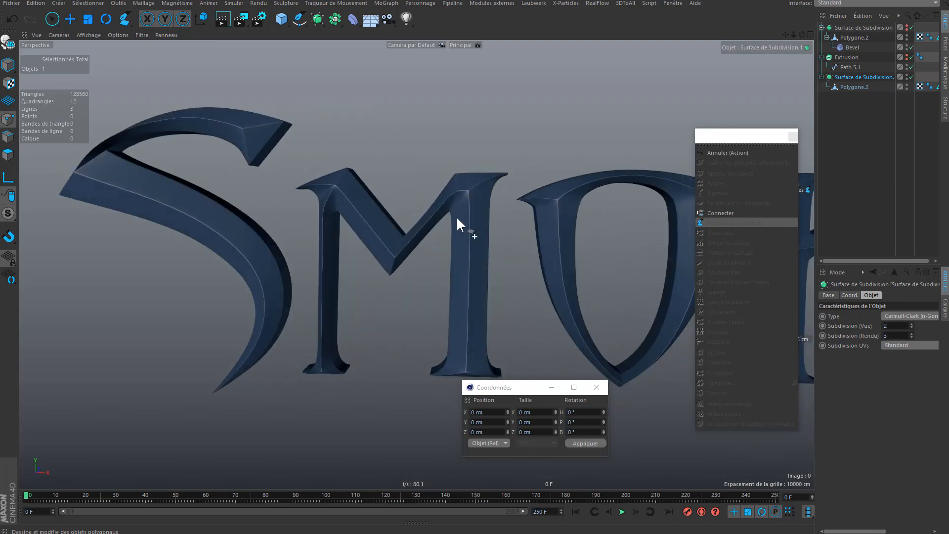
left_click_drag(463, 313, 541, 164, "alt")
Step: Disable the new Subdivision Surface and prepare Polygone.2 for loop selection in polygon mode
left_click(857, 85)
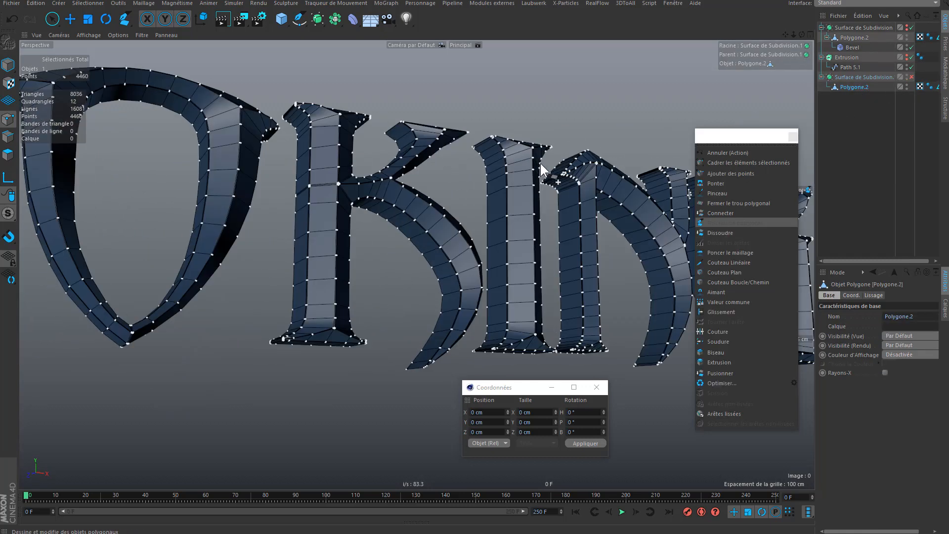
key("u")
key("l")
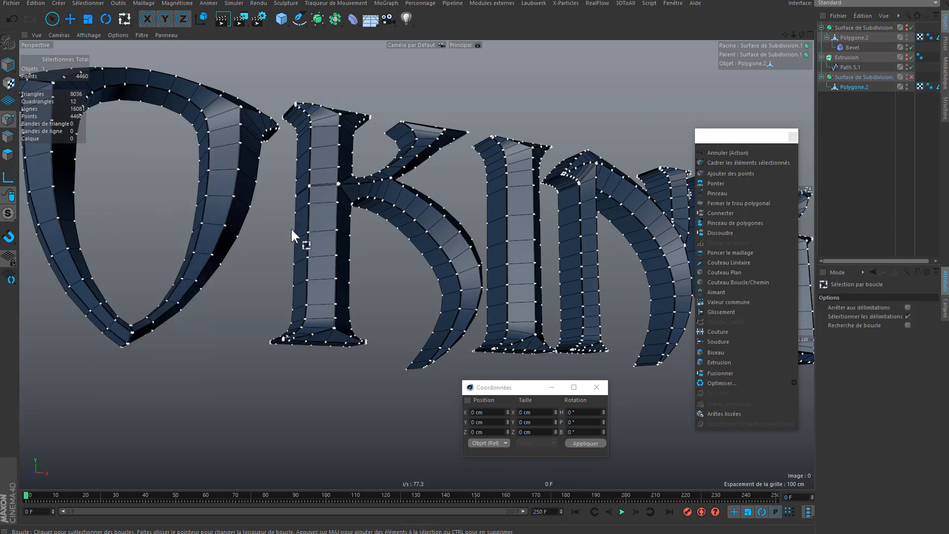
left_click(8, 154)
Step: Loop-select the side polygons of the N with boundary selection turned off
left_click(298, 194)
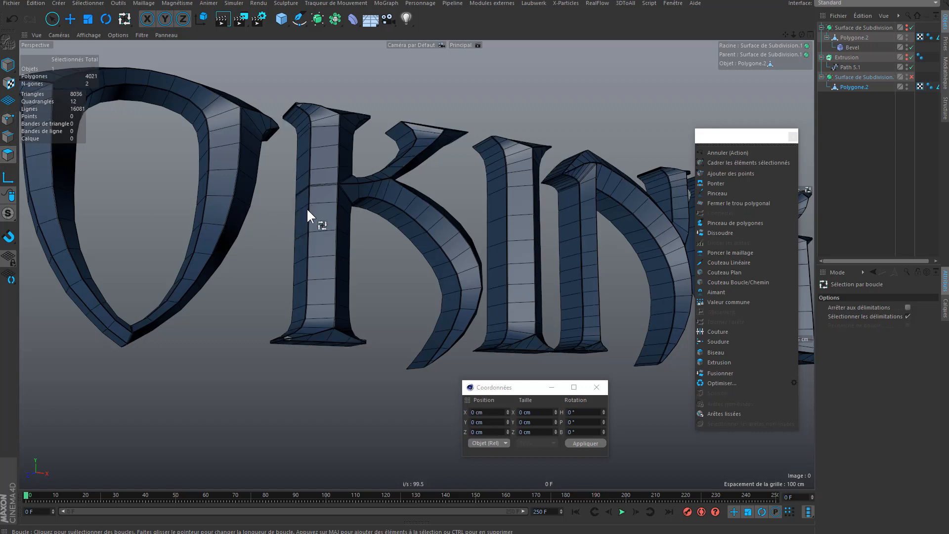
left_click_drag(306, 208, 307, 212, "alt")
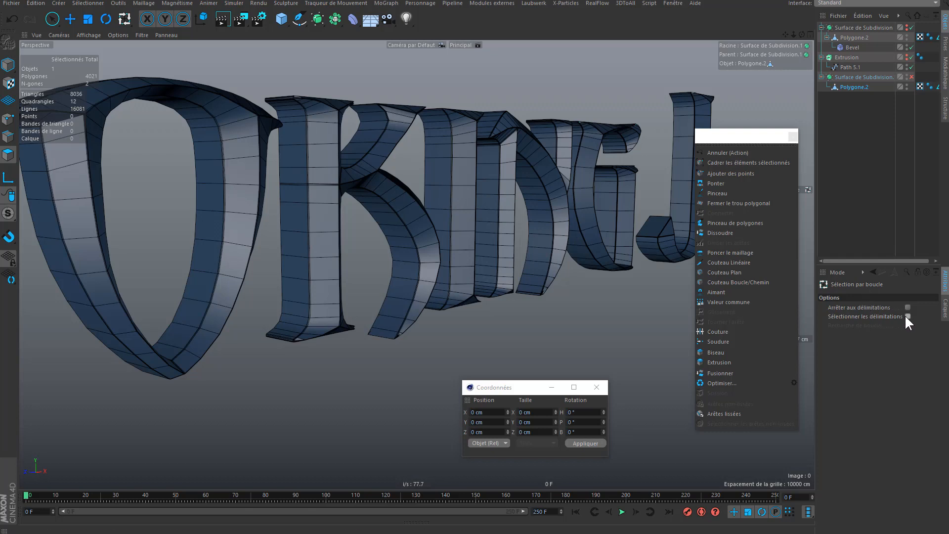
left_click(437, 201)
left_click(532, 239)
left_click_drag(514, 242, 431, 229, "alt")
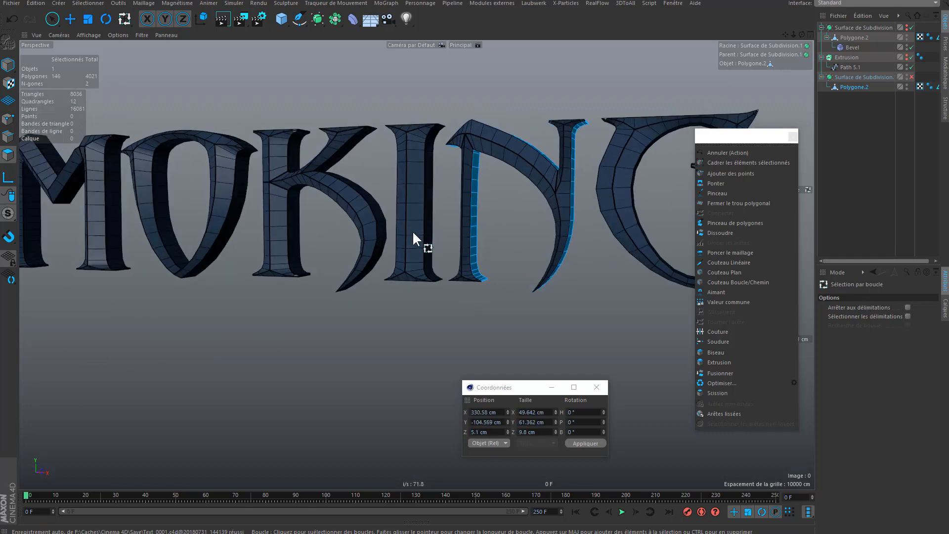
Step: Try to rectangle-select the side faces of all the letters in the maximized right view
middle_click(495, 267)
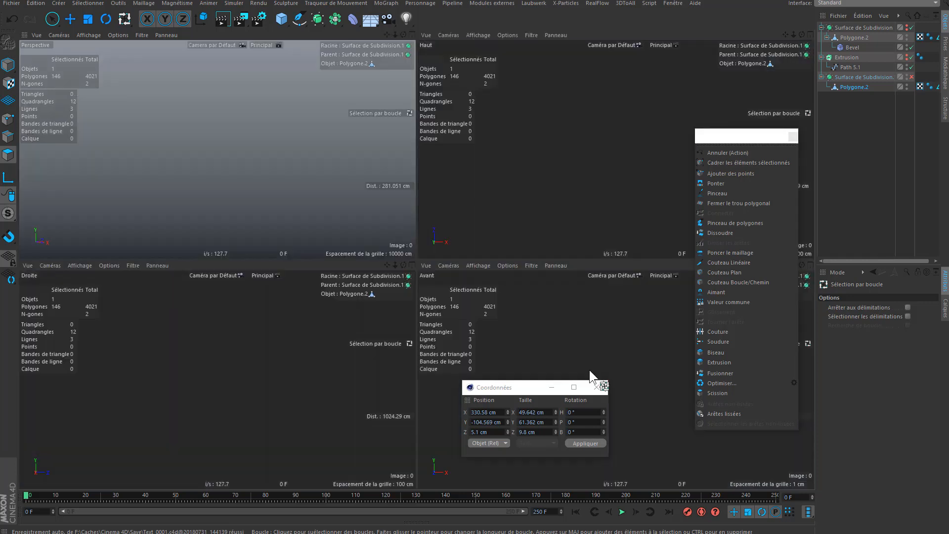
left_click_drag(514, 385, 377, 473)
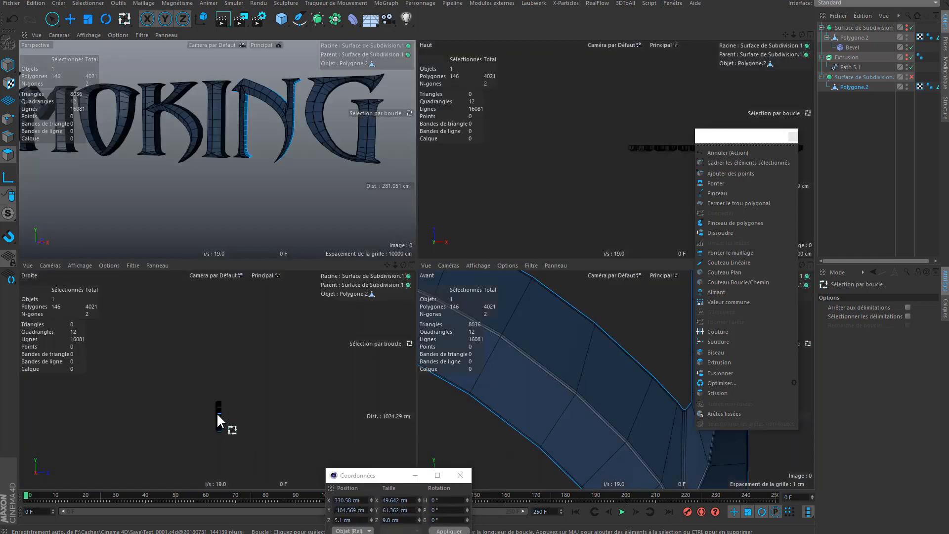
middle_click(217, 415)
right_click_drag(397, 291, 457, 286, "alt")
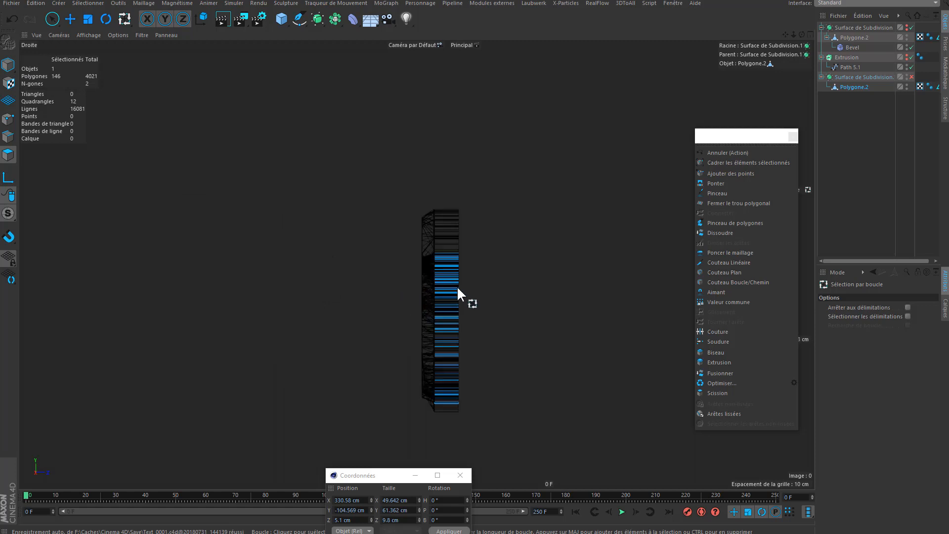
middle_click_drag(424, 284, 375, 196, "alt")
left_click(56, 19)
left_click(88, 49)
left_click_drag(385, 101, 511, 354)
left_click_drag(484, 384, 522, 406)
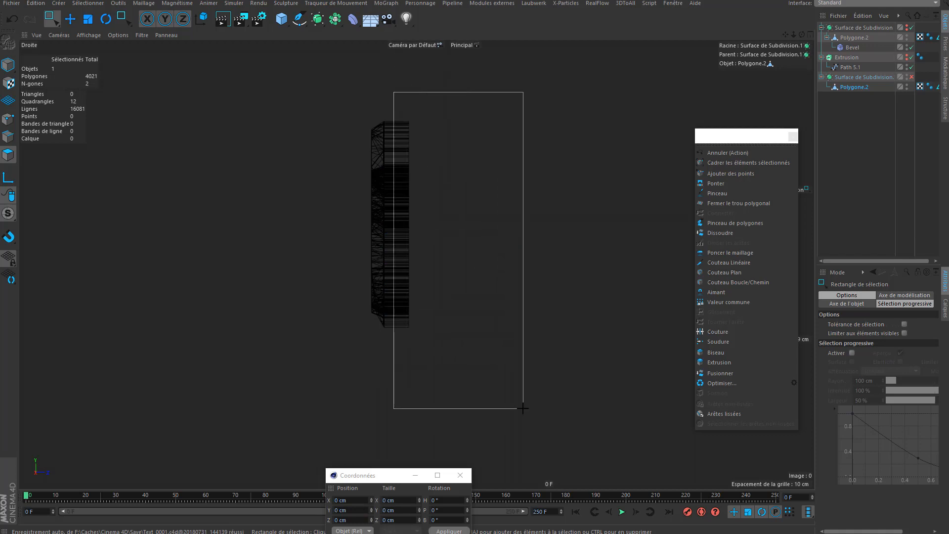
Step: Enable selection tolerance and rectangle-select the straight side faces of the whole lettering in the right view
middle_click_drag(414, 174, 397, 193, "alt")
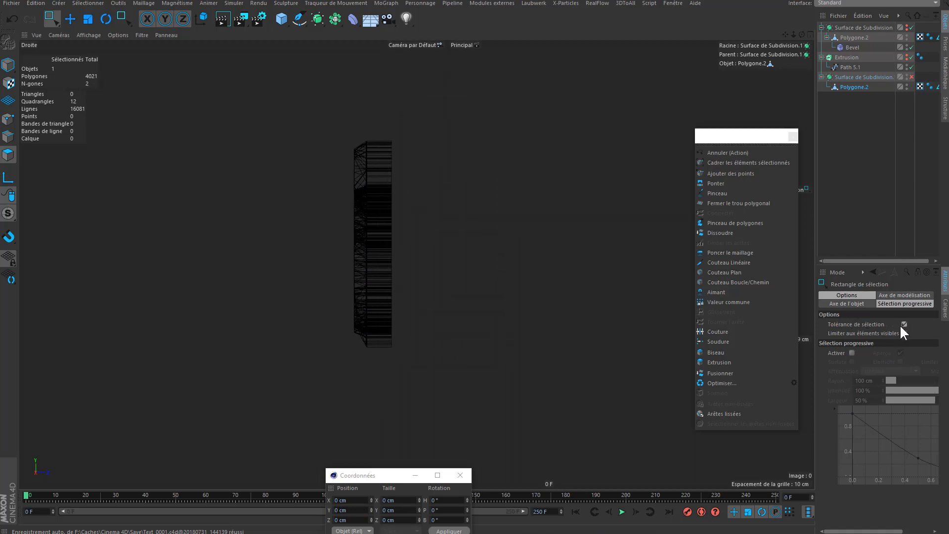
left_click_drag(489, 374, 384, 121)
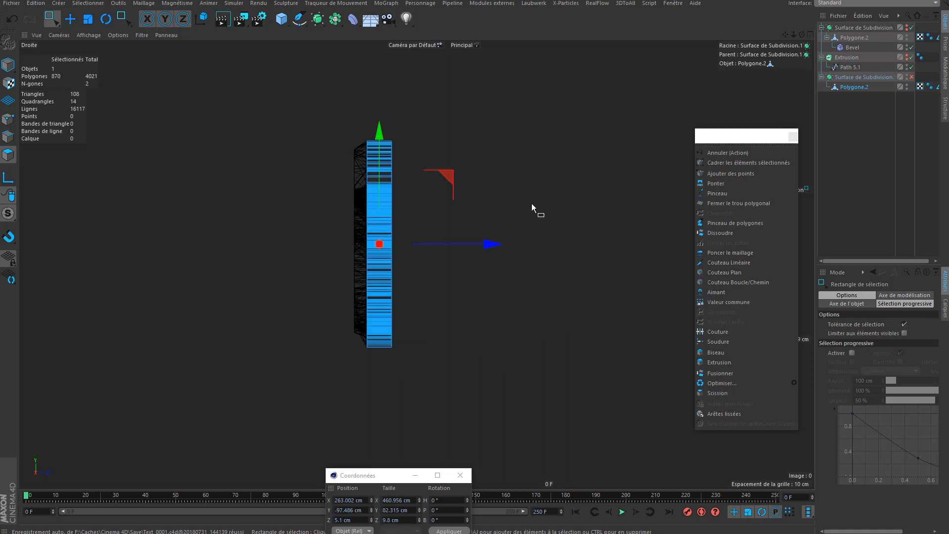
middle_click_drag(396, 212, 394, 223, "alt")
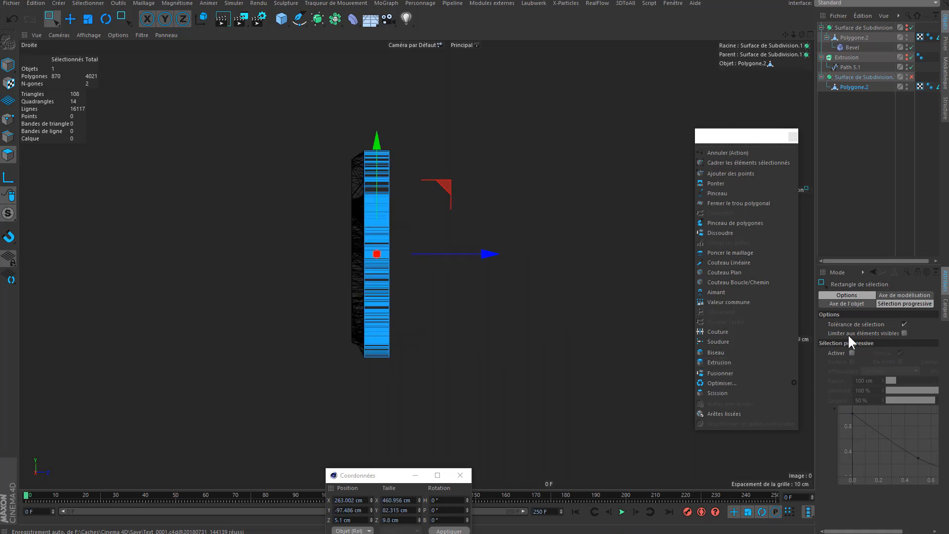
middle_click(505, 291)
middle_click_drag(211, 136, 292, 164, "alt")
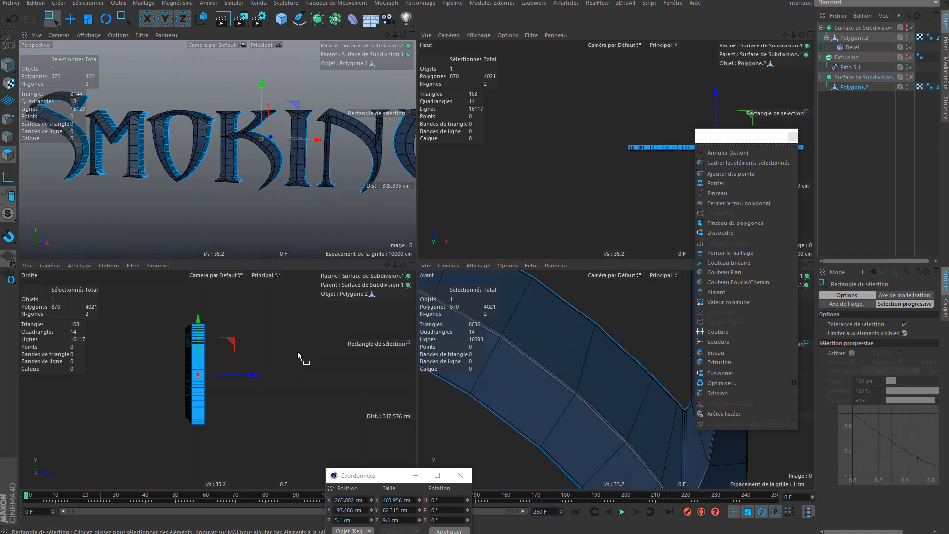
Step: Clear the polygon selection and reselect all the letters' side faces with the rectangle selection in the right view
key("u")
key("l")
left_click(317, 393)
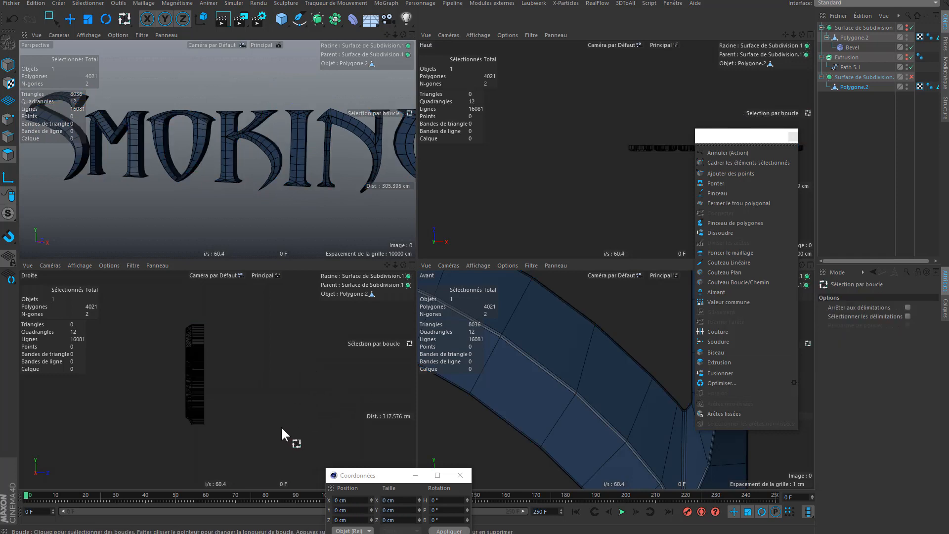
key("e")
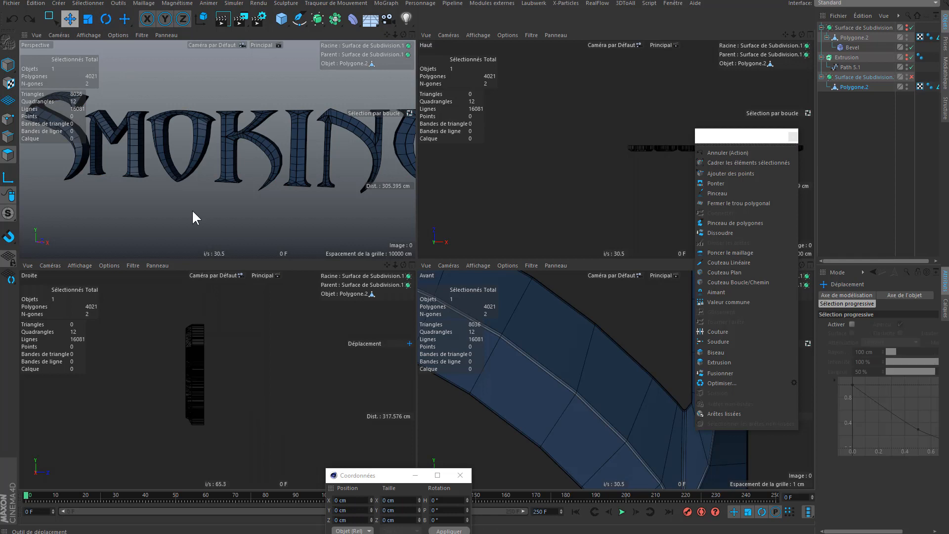
left_click(51, 19)
left_click_drag(210, 350, 192, 304)
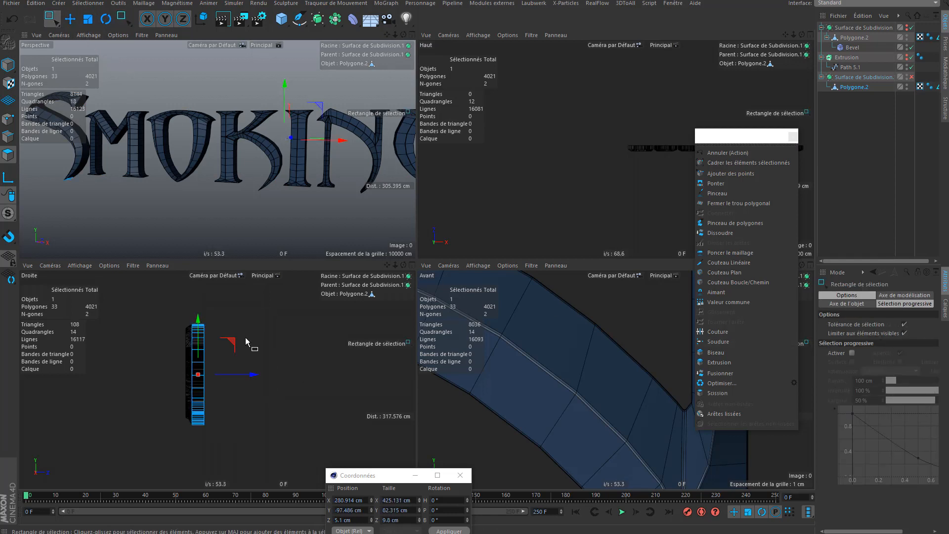
left_click_drag(254, 150, 302, 159, "alt")
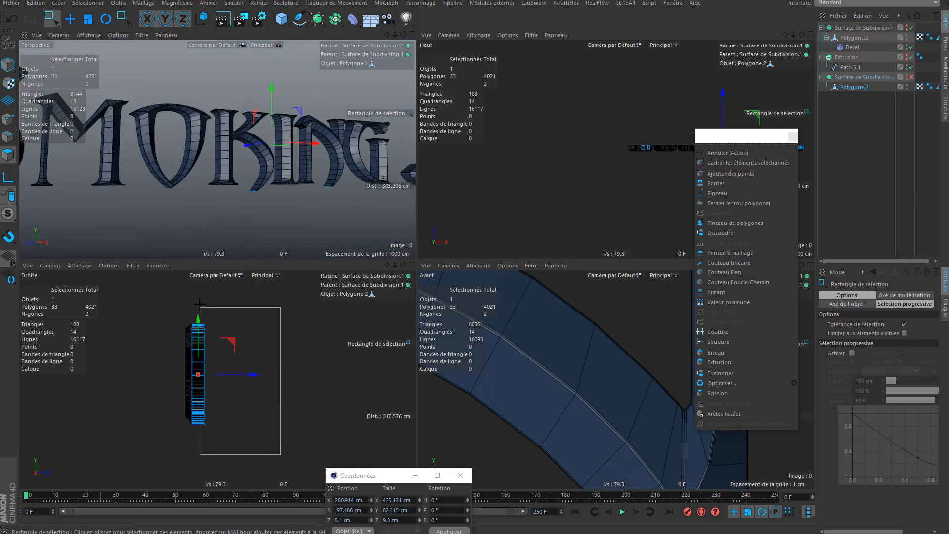
left_click_drag(200, 303, 198, 300)
Step: Examine the selected side faces in the maximized perspective view and activate Fill Selection
left_click_drag(181, 161, 411, 78, "alt")
left_click(412, 34)
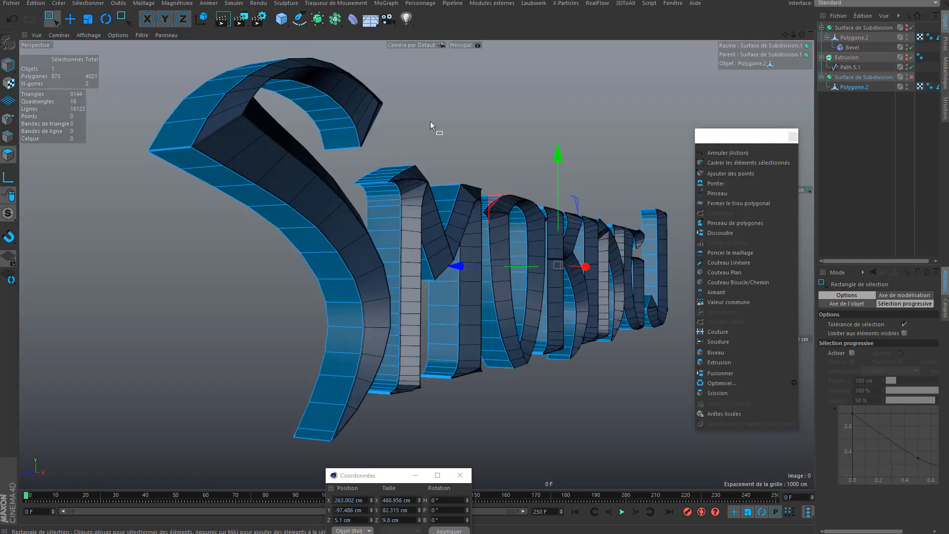
left_click_drag(458, 204, 386, 138, "alt")
left_click(89, 4)
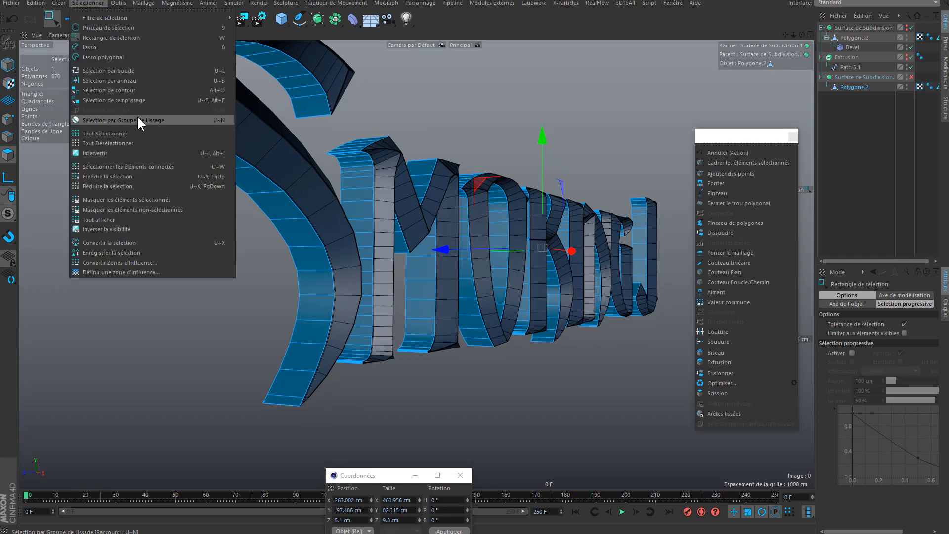
left_click(121, 100)
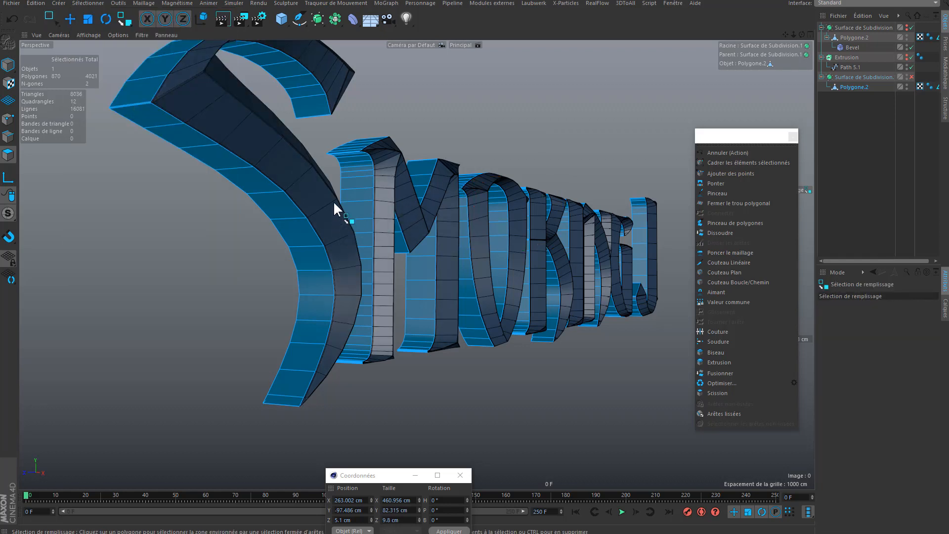
middle_click_drag(510, 218, 463, 227, "alt")
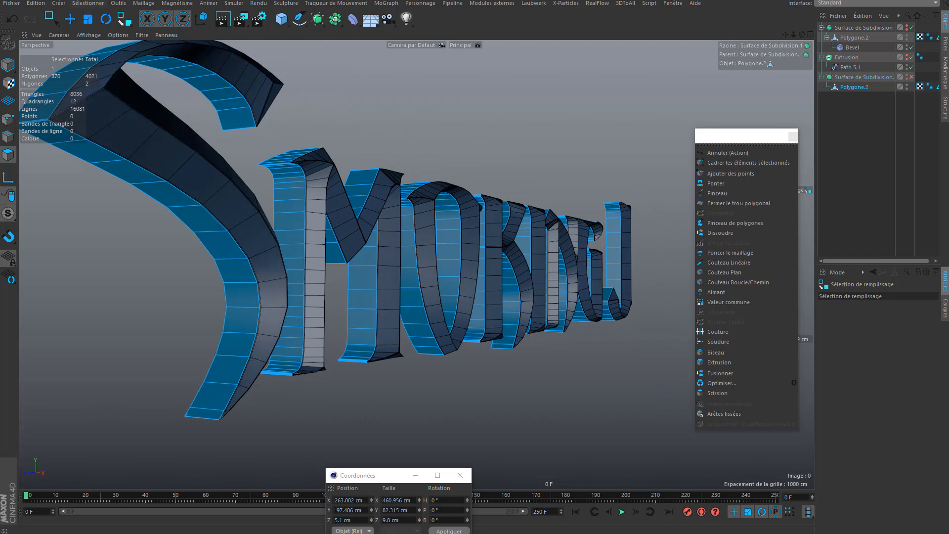
Step: Invert the selection to the letters' bevelled front faces and split them into a separate polygon object
left_click(99, 7)
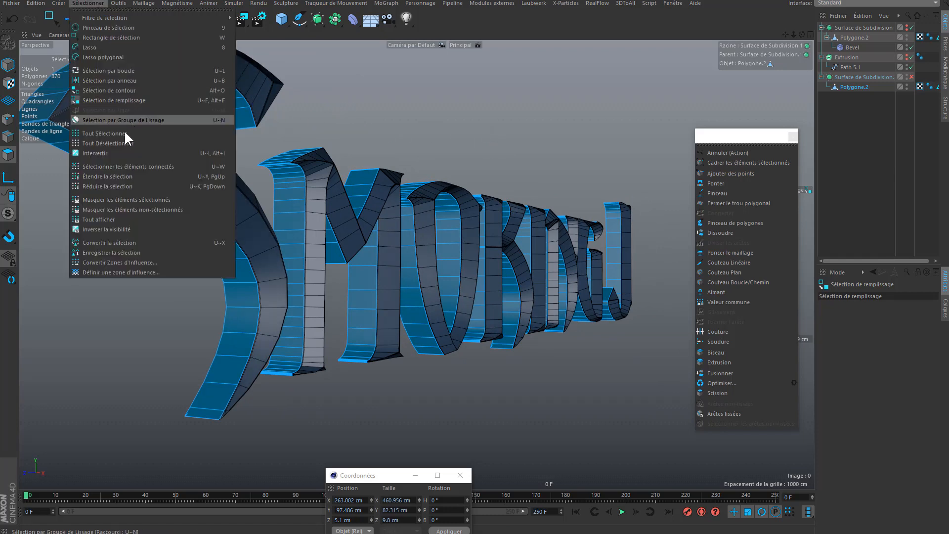
left_click(164, 154)
left_click_drag(387, 237, 420, 237, "alt")
left_click_drag(444, 219, 319, 135, "alt")
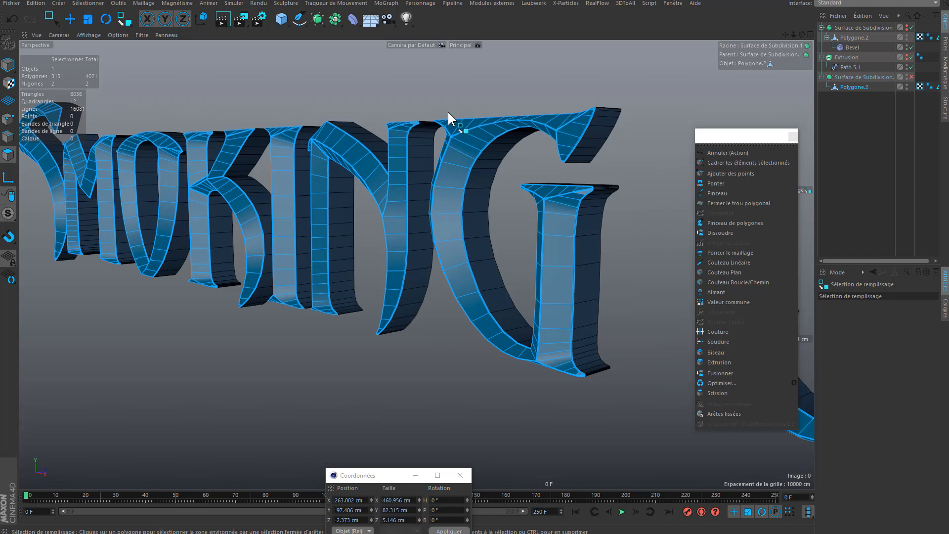
right_click(456, 84)
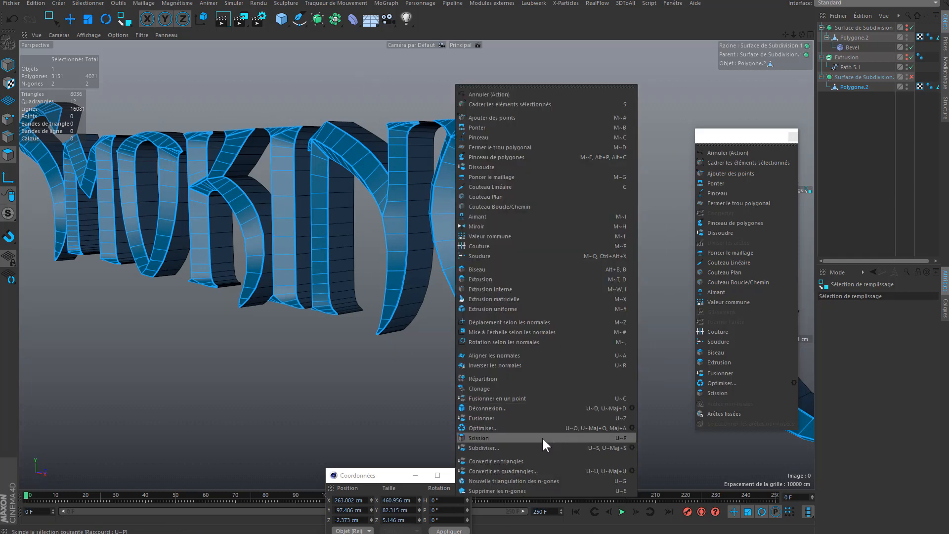
left_click(479, 437)
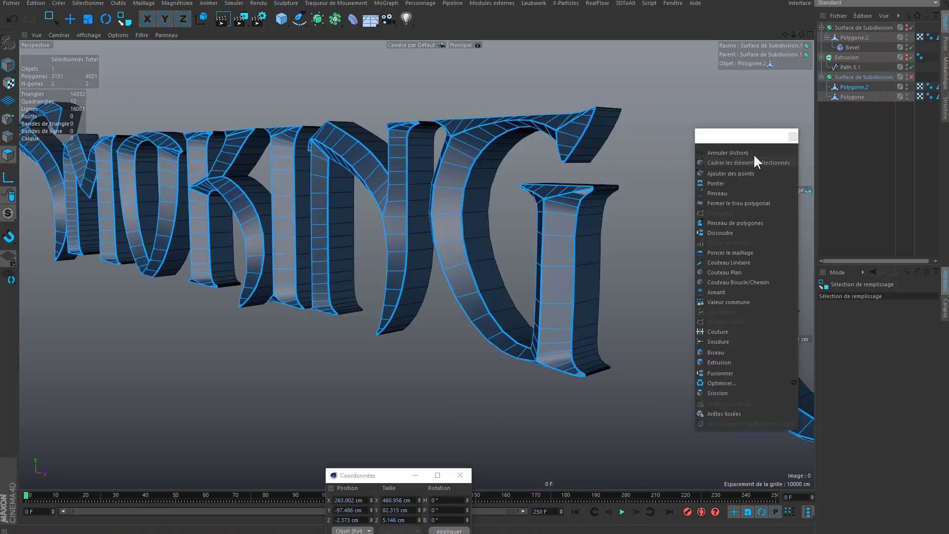
Step: Hide the letter-side Polygone.2 object in the viewport and switch to edge mode
left_click(853, 86)
left_click(905, 85)
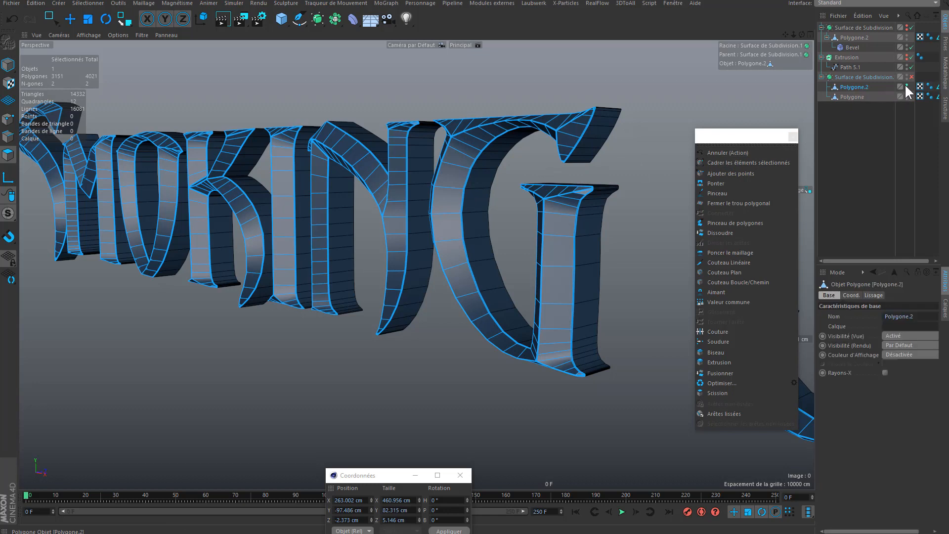
left_click(906, 85)
left_click(860, 134)
mouse_move(528, 238)
left_mouse_down("alt")
mouse_move(402, 230)
mouse_move(520, 223)
left_mouse_up("alt")
left_click_drag(566, 190, 493, 213, "alt")
left_click(8, 136)
left_click_drag(424, 179, 456, 168, "alt")
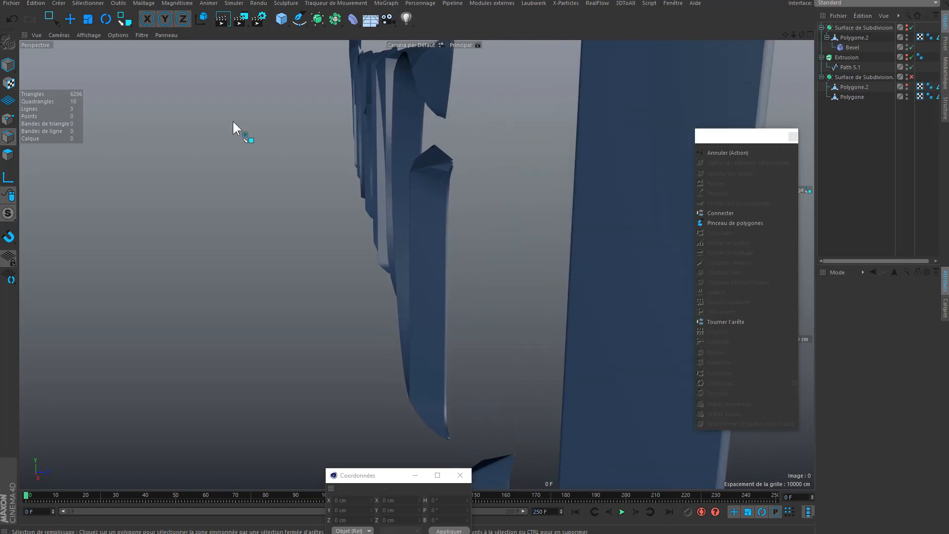
Step: Make the bevelled-face Polygone object active and try selecting the G's open rear boundary edges with the Move tool
left_click(69, 19)
left_click(852, 97)
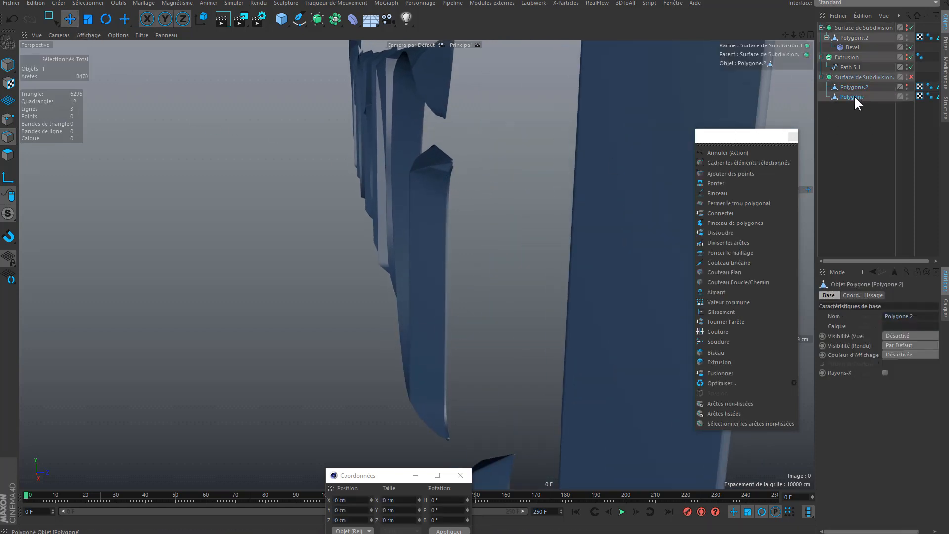
left_click_drag(445, 158, 451, 180, "alt")
double_click(457, 172)
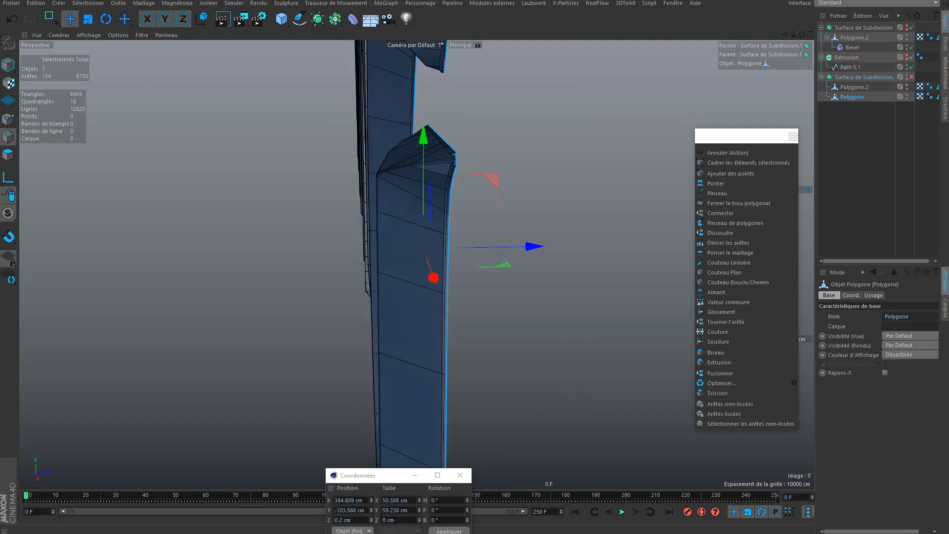
left_click_drag(333, 519, 352, 519)
left_click_drag(400, 473, 624, 385)
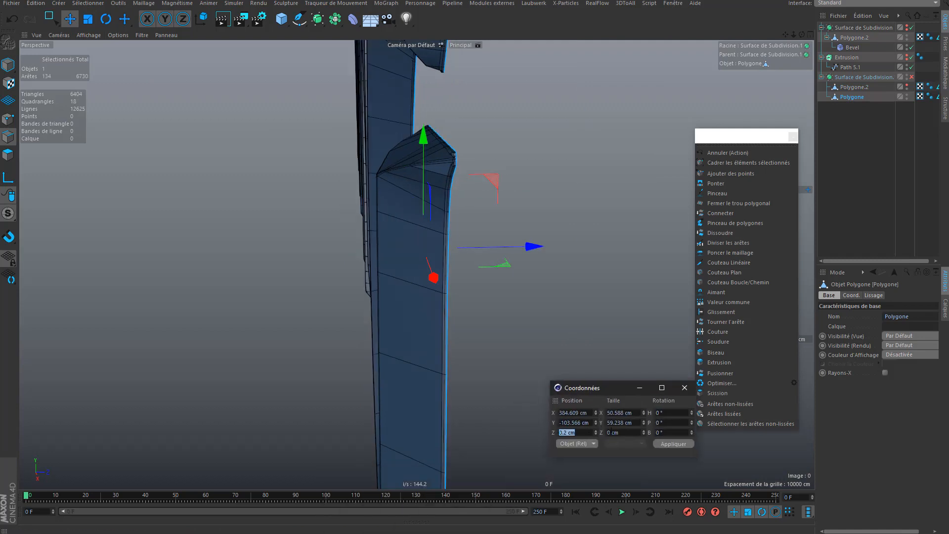
left_click(561, 286)
left_click_drag(561, 285, 480, 265, "alt")
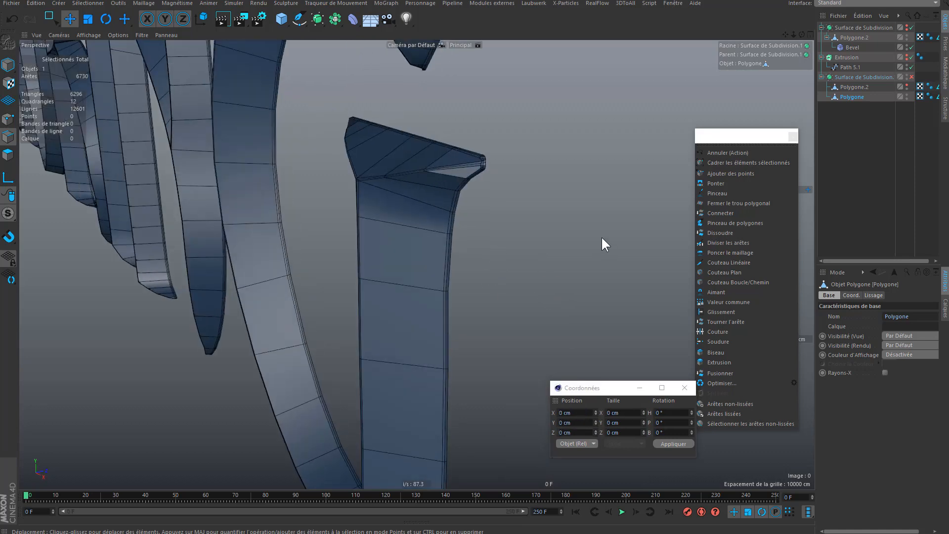
Step: Activate Loop Selection with its option for selecting boundaries enabled
left_click(91, 4)
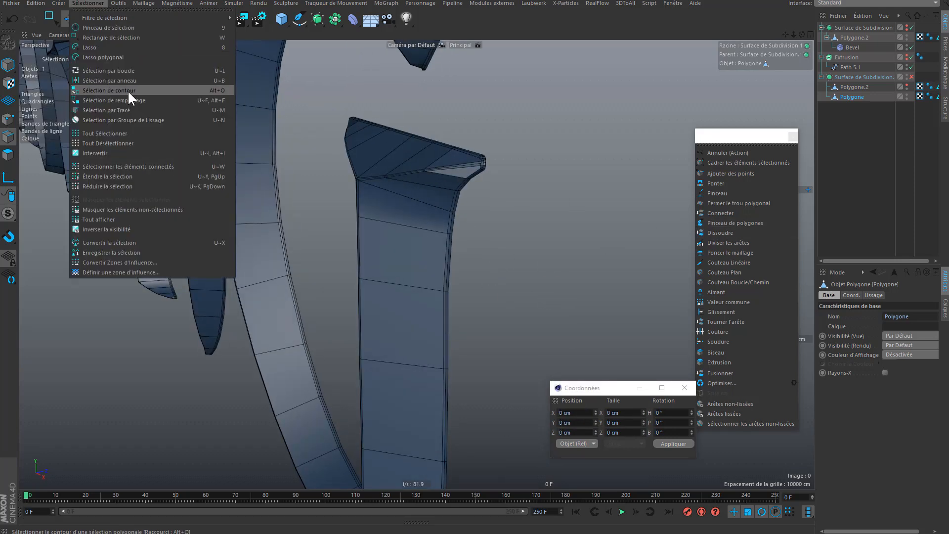
left_click(120, 70)
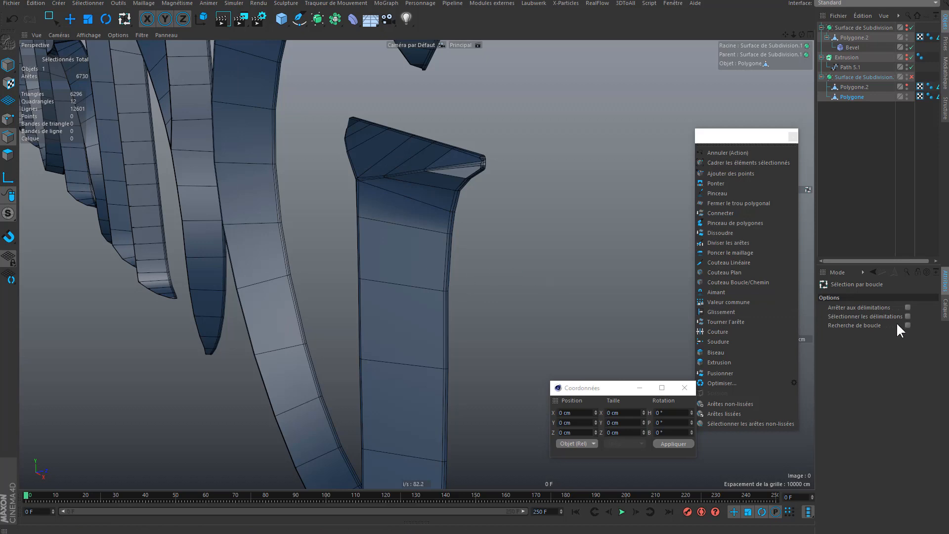
left_click(907, 316)
mouse_move(641, 307)
left_mouse_down("alt")
mouse_move(293, 336)
mouse_move(509, 284)
mouse_move(441, 265)
mouse_move(398, 303)
mouse_move(485, 294)
left_mouse_up("alt")
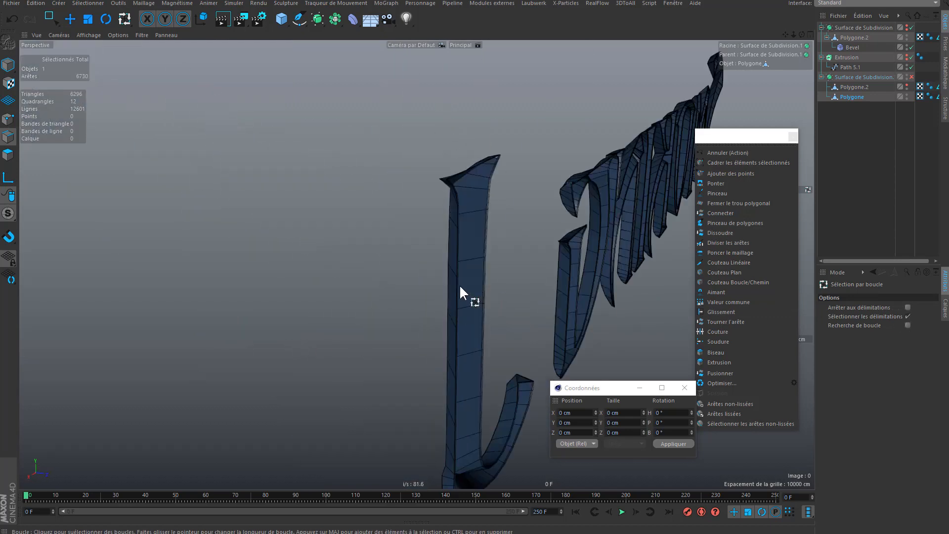
scroll(498, 280, "up", 4)
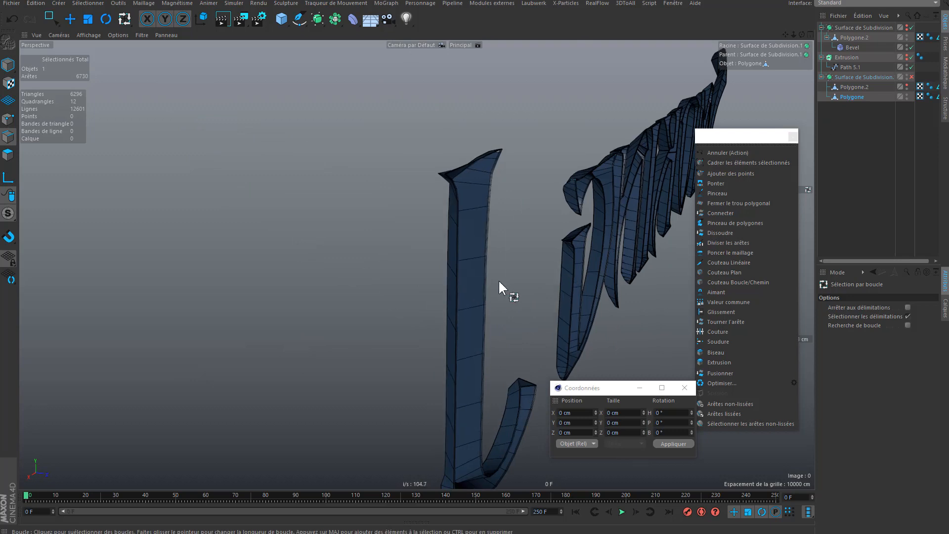
mouse_move(405, 312)
left_mouse_down("alt")
mouse_move(430, 294)
mouse_move(463, 293)
left_mouse_up("alt")
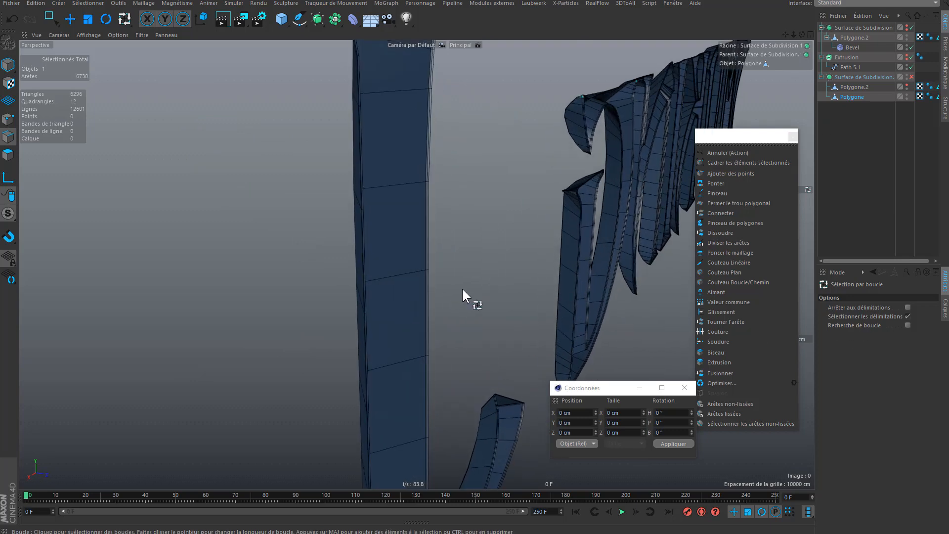
key("t")
left_click(88, 3)
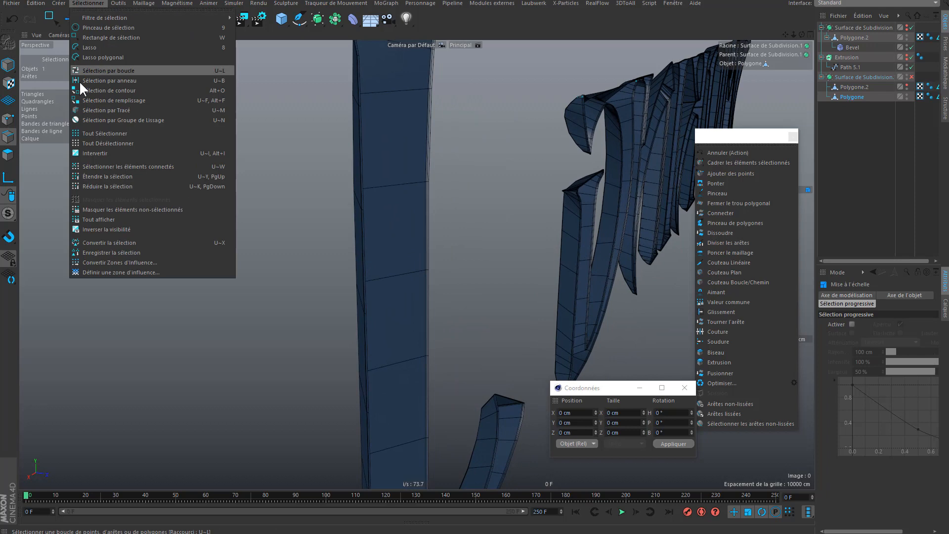
left_click(110, 71)
Step: Select the open rear boundary edge loops of the letters J, G, N, I and K
left_click_drag(398, 252, 445, 249, "alt")
left_click(381, 259)
middle_click_drag(458, 295, 383, 280, "alt")
right_click_drag(383, 279, 470, 274, "alt")
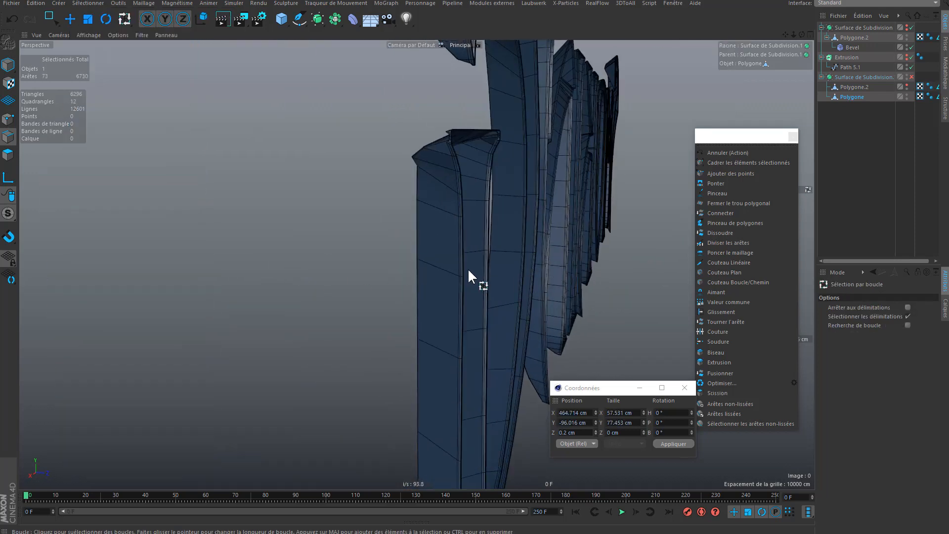
left_click(467, 267, "shift")
middle_click_drag(467, 268, 224, 364, "alt")
left_click(450, 282, "shift")
middle_click_drag(451, 281, 352, 303, "alt")
right_click_drag(352, 304, 324, 292, "alt")
left_click(325, 291, "shift")
left_click(406, 285, "shift")
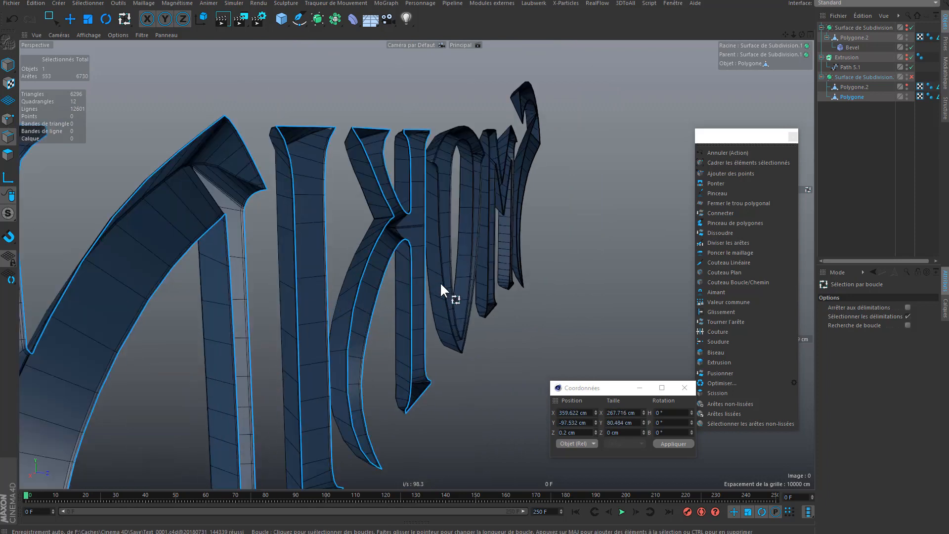
Step: Add the rear boundary edge loops of the letters O, M and S to the edge selection
middle_click_drag(440, 282, 212, 316, "alt")
right_click_drag(483, 298, 514, 297, "alt")
left_click(337, 313, "shift")
left_click(452, 292, "shift")
left_click_drag(452, 292, 425, 291, "alt")
right_click_drag(467, 233, 580, 228, "alt")
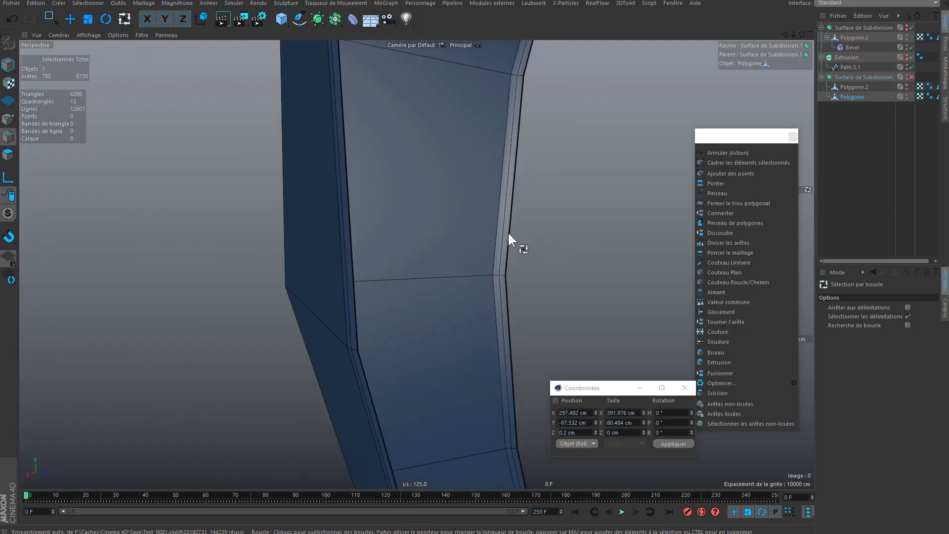
left_click(8, 119)
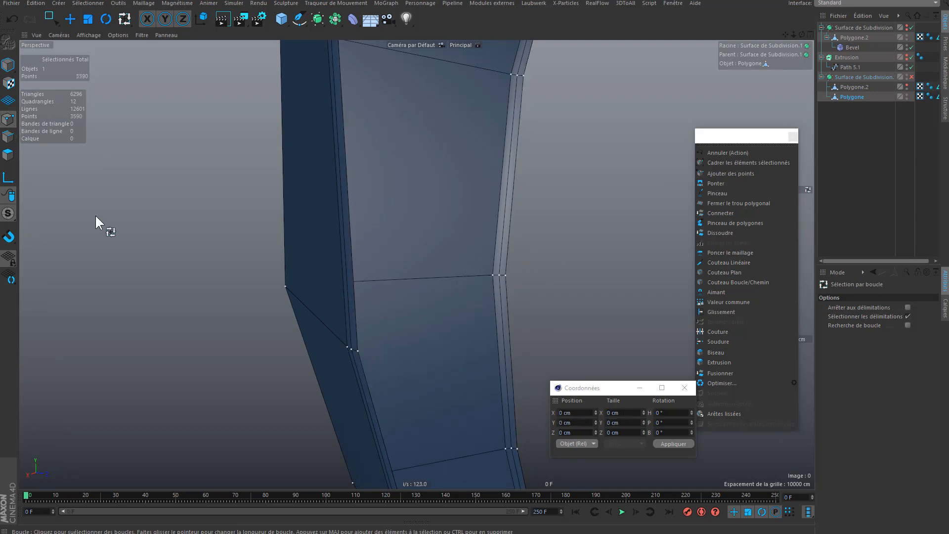
left_click(14, 139)
left_click(506, 250, "shift")
Step: Try setting the Z position of all the selected boundary edges to 0
right_click_drag(506, 250, 237, 420, "alt")
left_click_drag(237, 420, 528, 299, "alt")
right_click_drag(528, 299, 407, 348, "alt")
middle_click_drag(464, 341, 45, 299, "alt")
left_click_drag(400, 284, 252, 284, "alt")
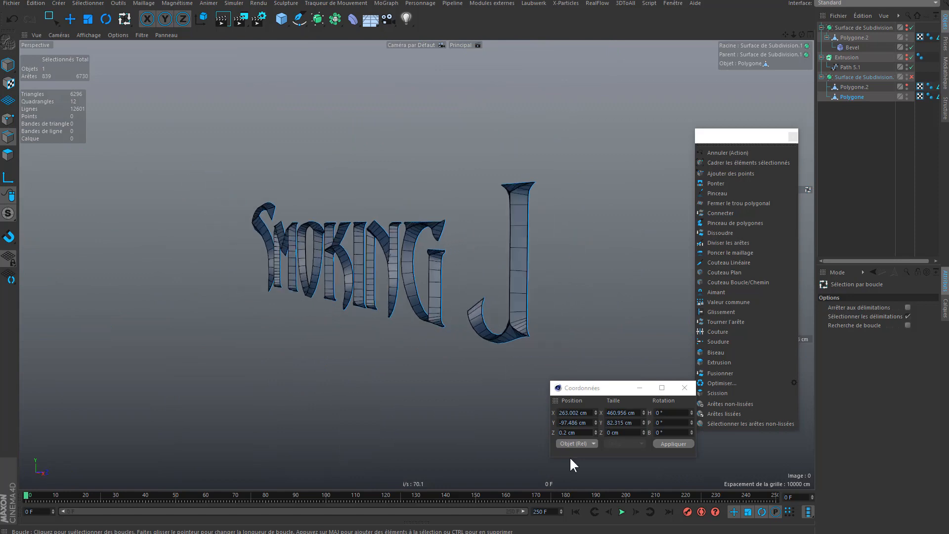
left_click_drag(504, 430, 514, 433)
type("0")
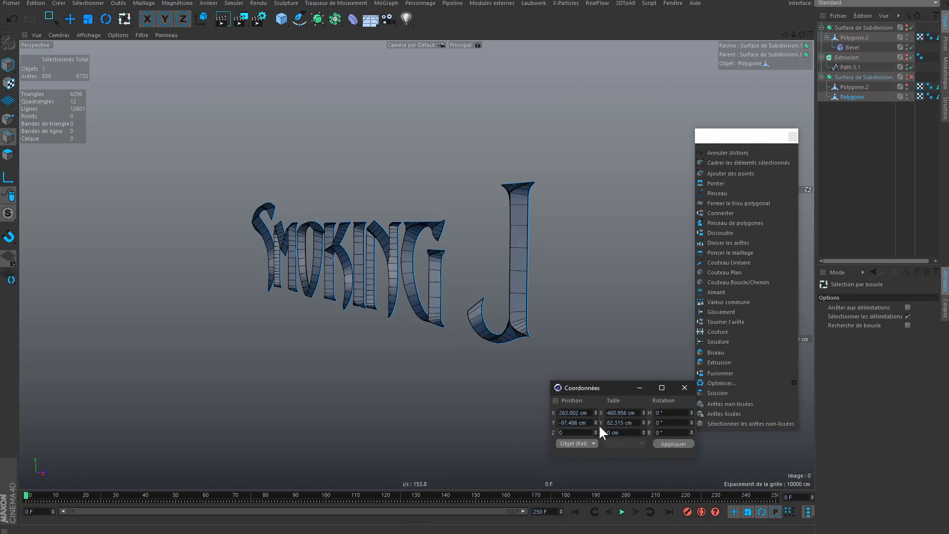
key("ctrl+z")
left_click(626, 435)
Step: Add the S's rear boundary edge loop back to the edge selection
left_click_drag(488, 345, 316, 301, "alt")
middle_click_drag(542, 238, 451, 247, "alt")
right_click_drag(450, 247, 552, 239, "alt")
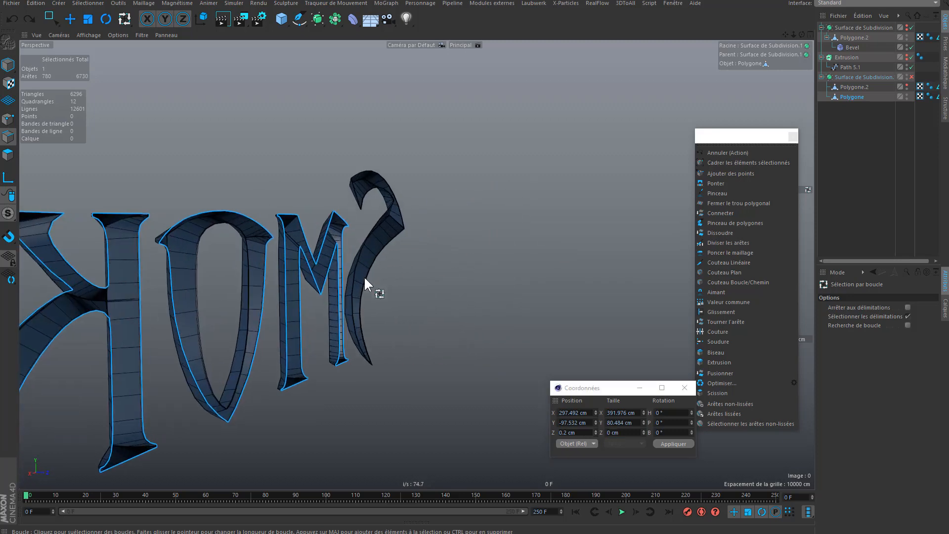
right_click_drag(355, 282, 432, 281, "alt")
left_click(361, 283, "shift")
Step: Examine the selected boundary edges and the topology at the letters' pointed tips up close
left_click_drag(375, 272, 342, 255, "alt")
left_click_drag(319, 414, 336, 313, "alt")
left_click_drag(417, 208, 411, 217, "alt")
right_click_drag(410, 217, 446, 209, "alt")
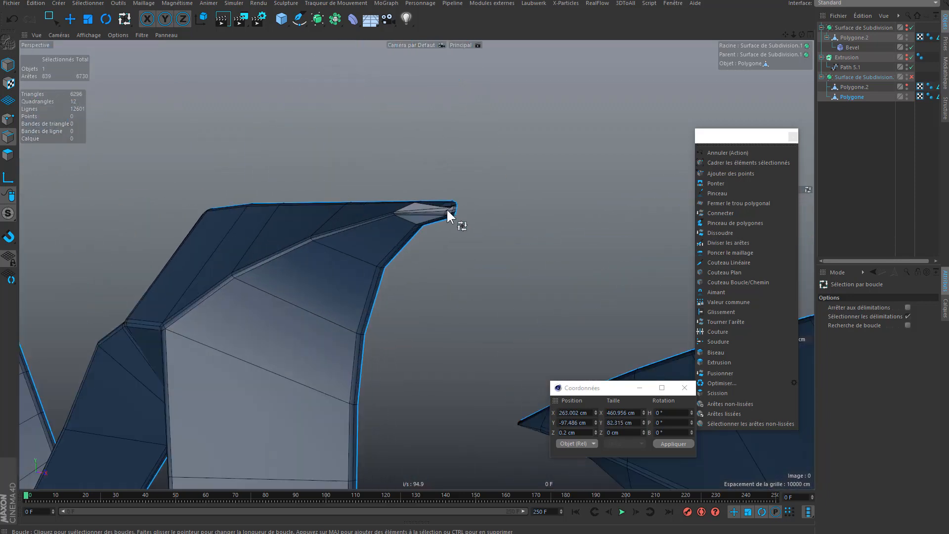
left_click_drag(446, 209, 378, 221, "alt")
right_click_drag(437, 212, 527, 199, "alt")
mouse_move(453, 229)
left_mouse_down("alt")
mouse_move(360, 243)
mouse_move(422, 254)
mouse_move(420, 237)
mouse_move(477, 232)
mouse_move(442, 221)
mouse_move(451, 233)
mouse_move(438, 189)
left_mouse_up("alt")
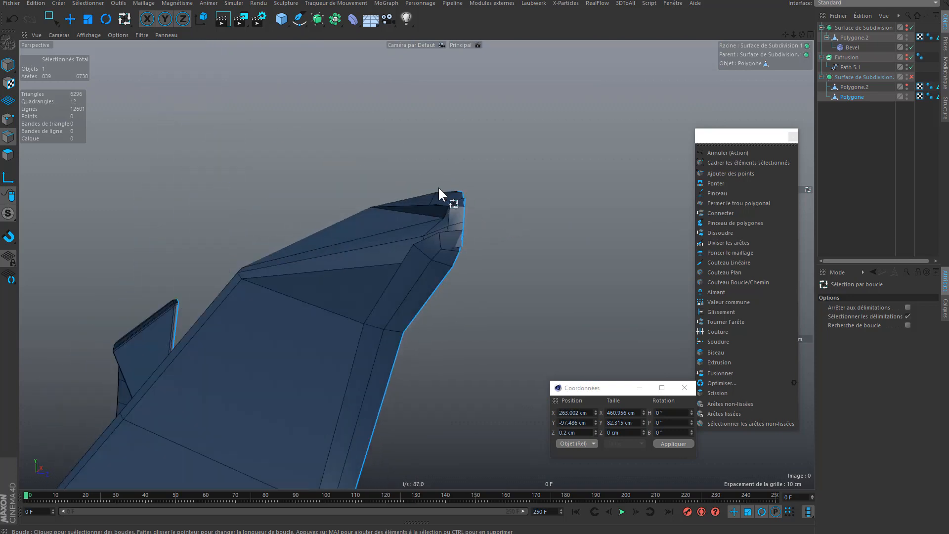
mouse_move(426, 227)
left_mouse_down("alt")
mouse_move(451, 249)
mouse_move(423, 229)
left_mouse_up("alt")
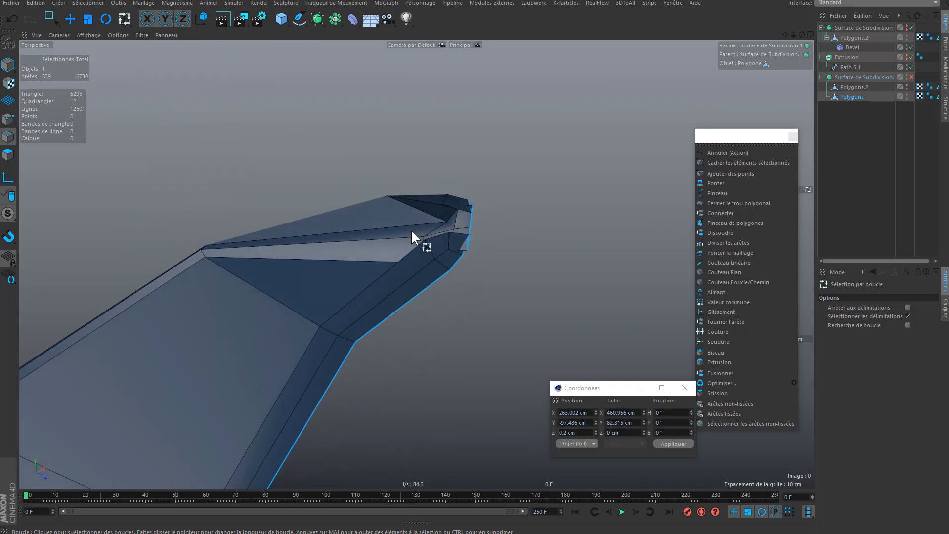
scroll(410, 230, "down", 10)
scroll(345, 283, "down", 4)
middle_click_drag(322, 348, 360, 192, "alt")
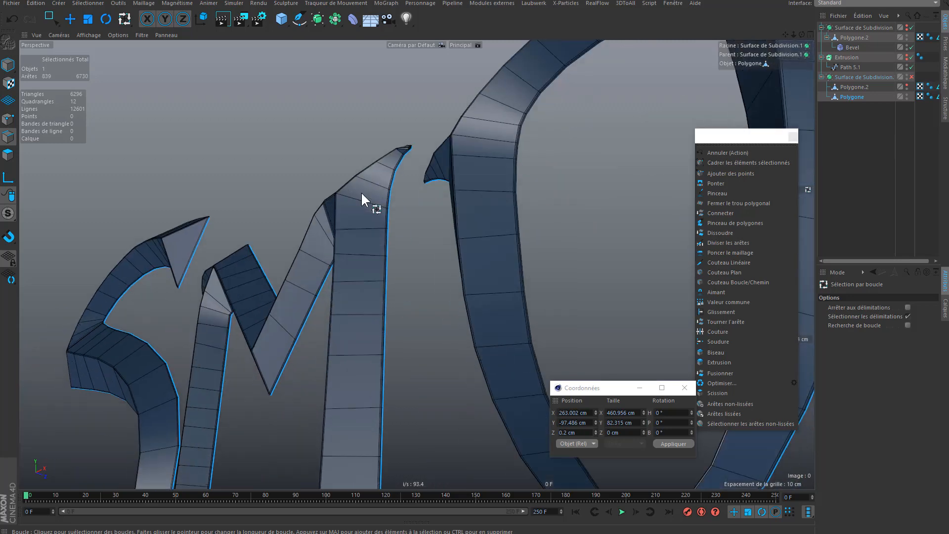
scroll(356, 247, "down", 4)
Step: Set the Z size of the selected boundary edges to 0 and apply it
left_click(621, 436)
type("0")
left_click(668, 443)
scroll(419, 351, "down", 2)
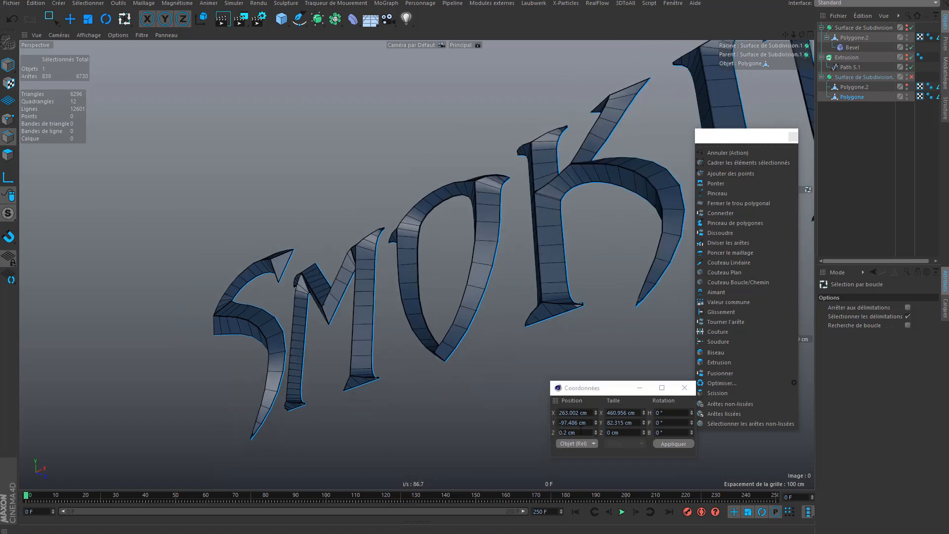
left_click_drag(512, 366, 340, 342, "alt")
scroll(340, 341, "down", 2)
Step: Select all polygons of the bevelled-face object and reverse their normals
left_click(50, 18)
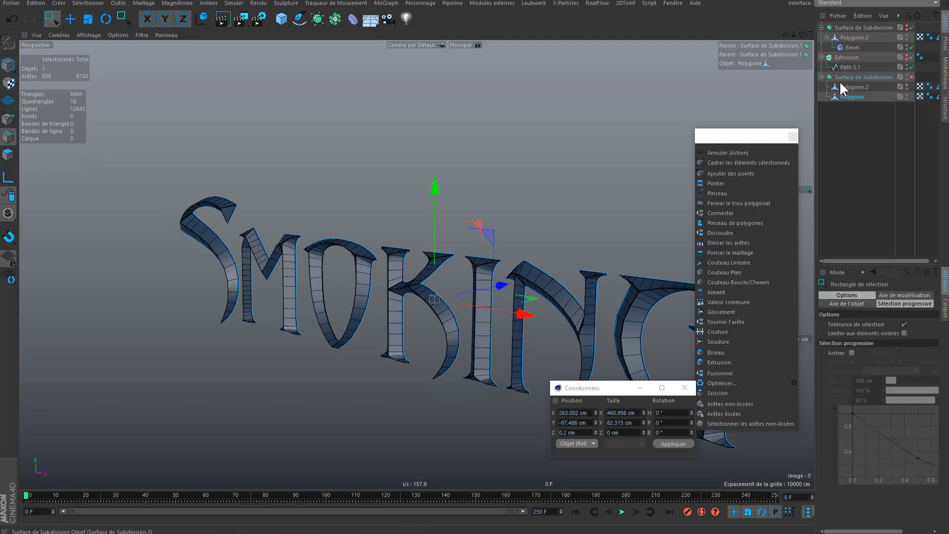
left_click(8, 154)
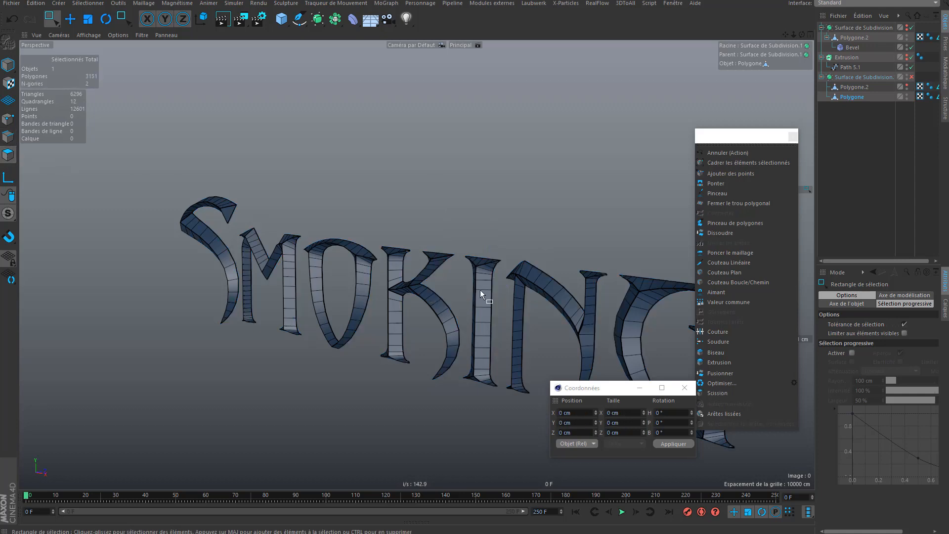
key("ctrl+a")
right_click(532, 195)
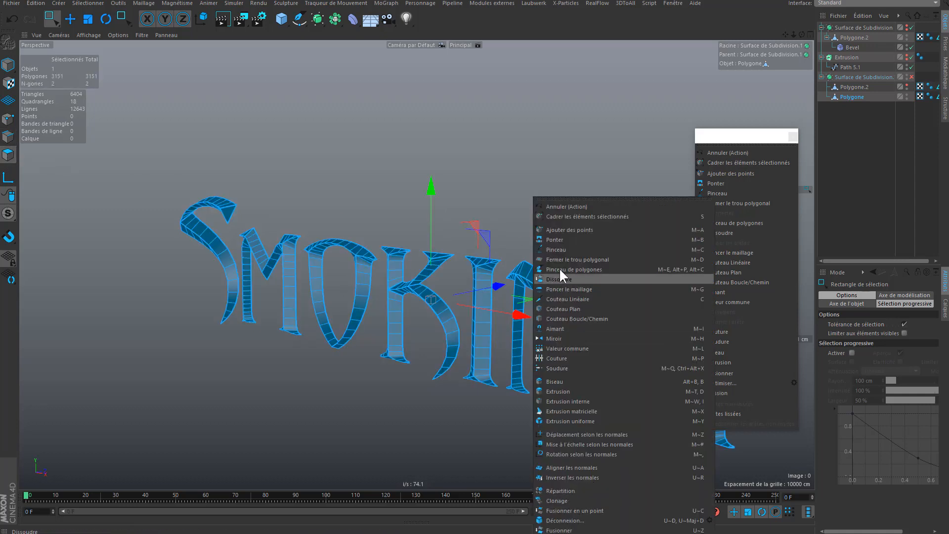
right_click(502, 69)
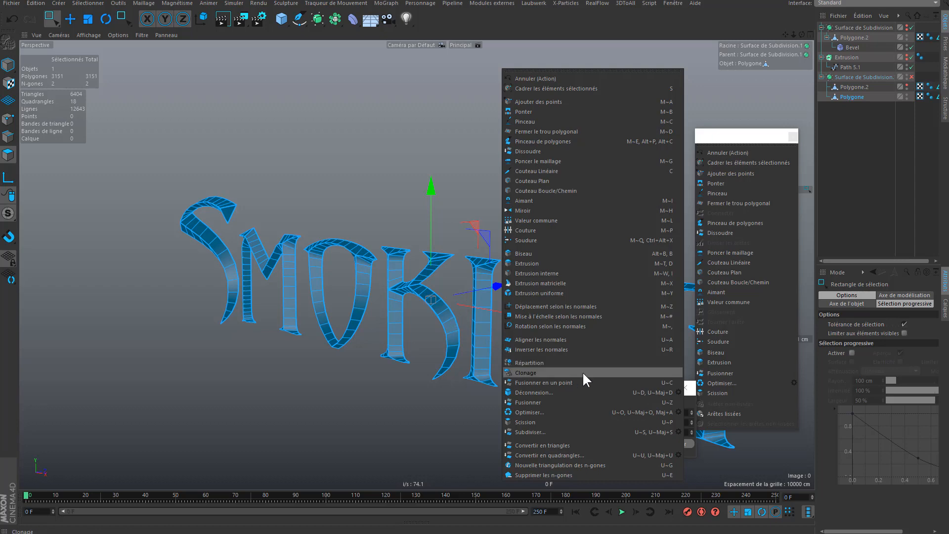
left_click(542, 348)
Step: Mirror the selected bevelled faces in depth by setting their Z size to -5.146 cm
mouse_move(452, 325)
left_mouse_down("alt")
mouse_move(422, 332)
mouse_move(416, 321)
left_mouse_up("alt")
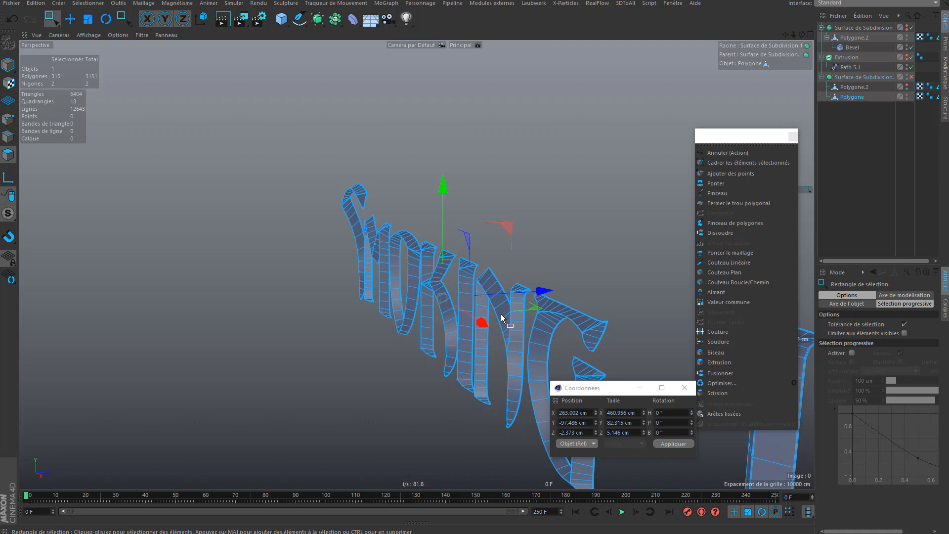
middle_click_drag(462, 330, 399, 290, "alt")
left_click(606, 433)
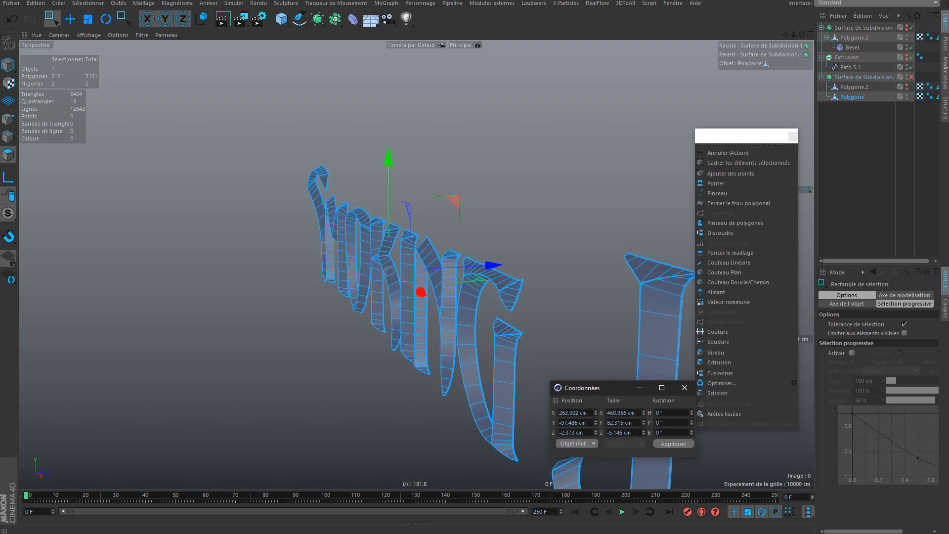
left_click(672, 444)
scroll(314, 325, "up", 5)
left_click_drag(314, 320, 529, 287, "alt")
middle_click_drag(529, 286, 390, 297, "alt")
left_click_drag(414, 295, 598, 345, "alt")
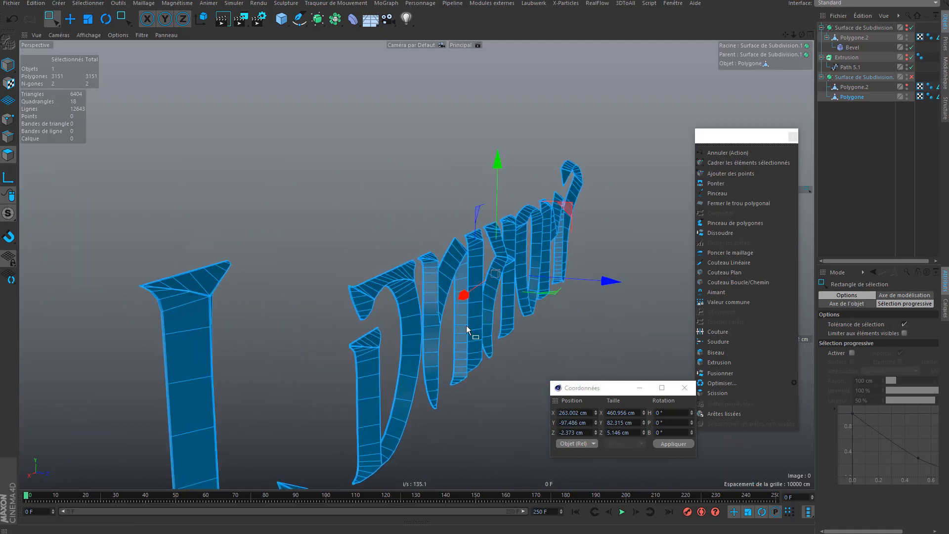
Step: Try flattening the selected bevelled faces by setting their Z size to 0
double_click(614, 430)
type("0")
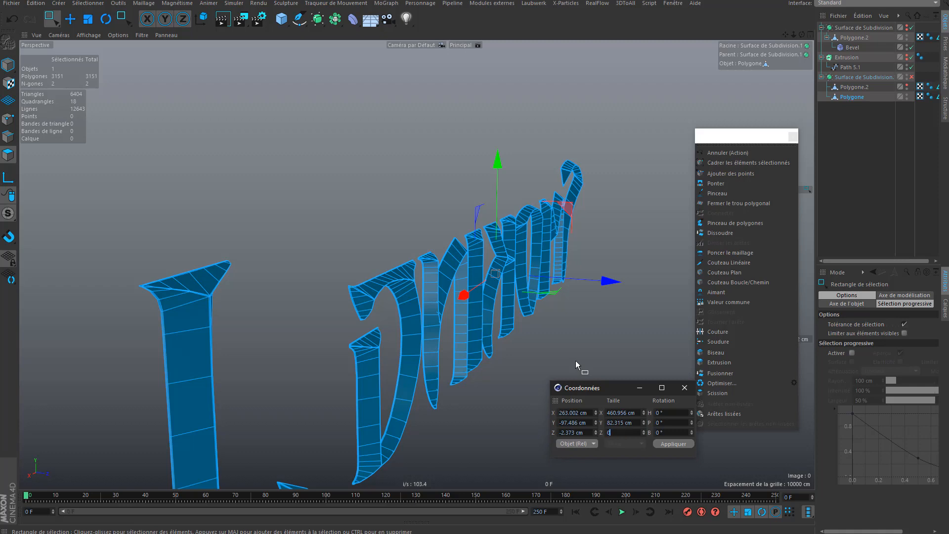
left_click(672, 443)
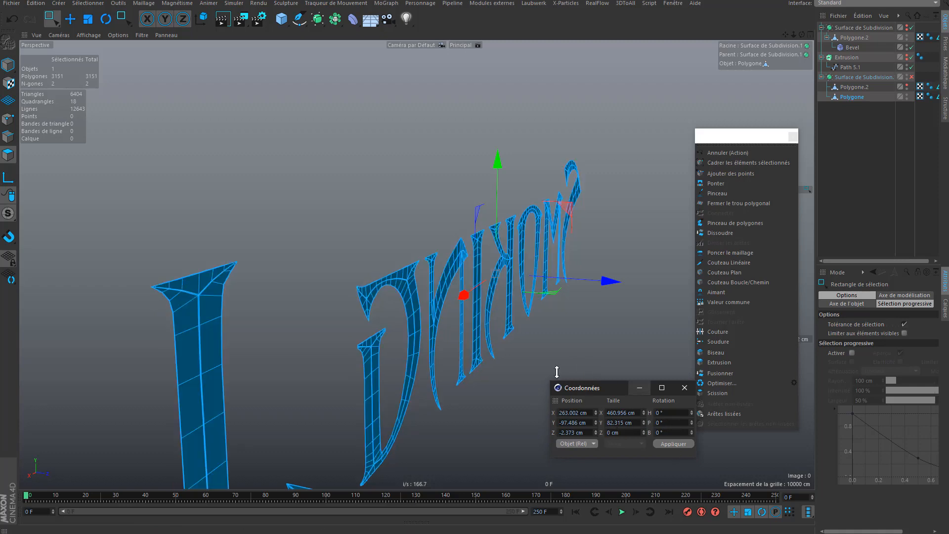
mouse_move(449, 301)
left_mouse_down("alt")
mouse_move(580, 297)
mouse_move(352, 292)
mouse_move(449, 302)
left_mouse_up("alt")
key("ctrl+z")
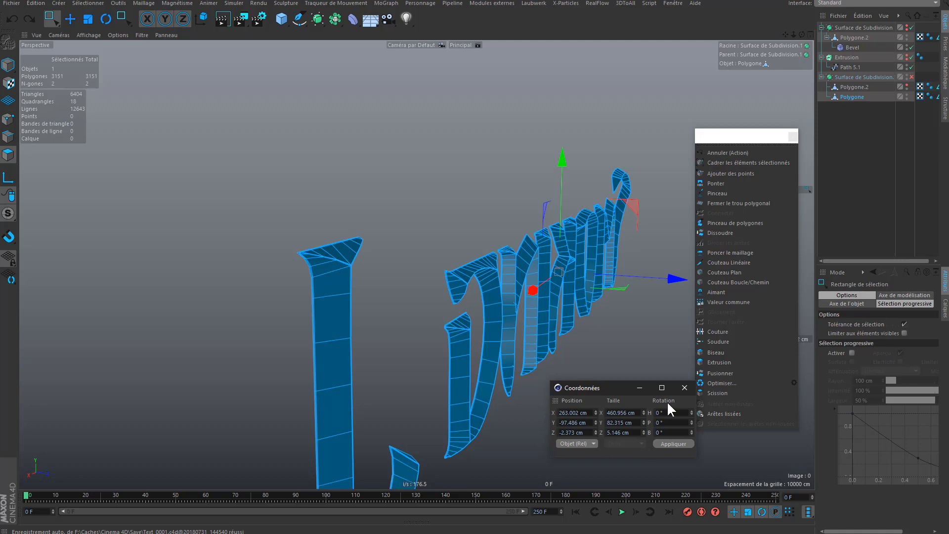
Step: Reduce the selected faces' Z size to one third by entering a division by 3
type("/3")
key("Return")
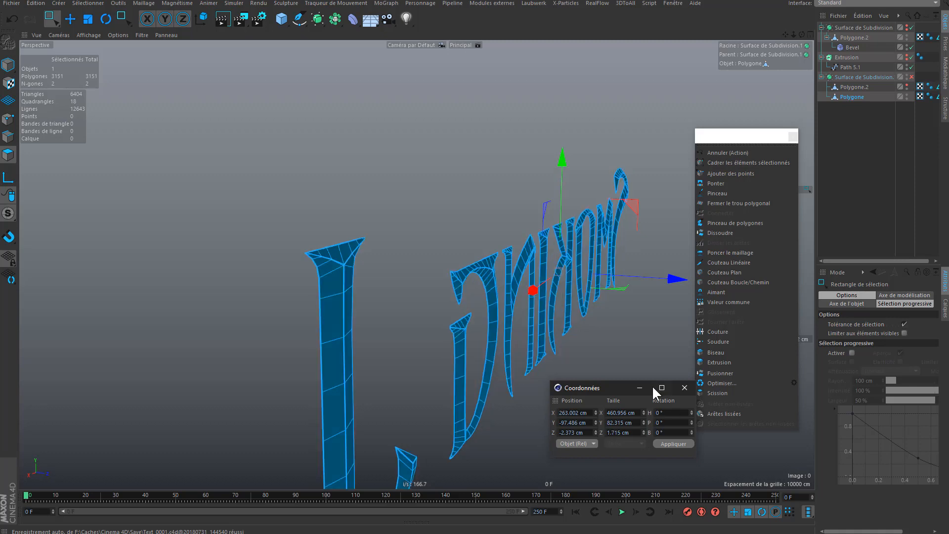
Step: Move the selected bevelled faces back in depth to a Z position of about 47 cm
left_click_drag(487, 322, 422, 291, "alt")
middle_click_drag(422, 292, 376, 286, "alt")
right_click_drag(375, 286, 442, 287, "alt")
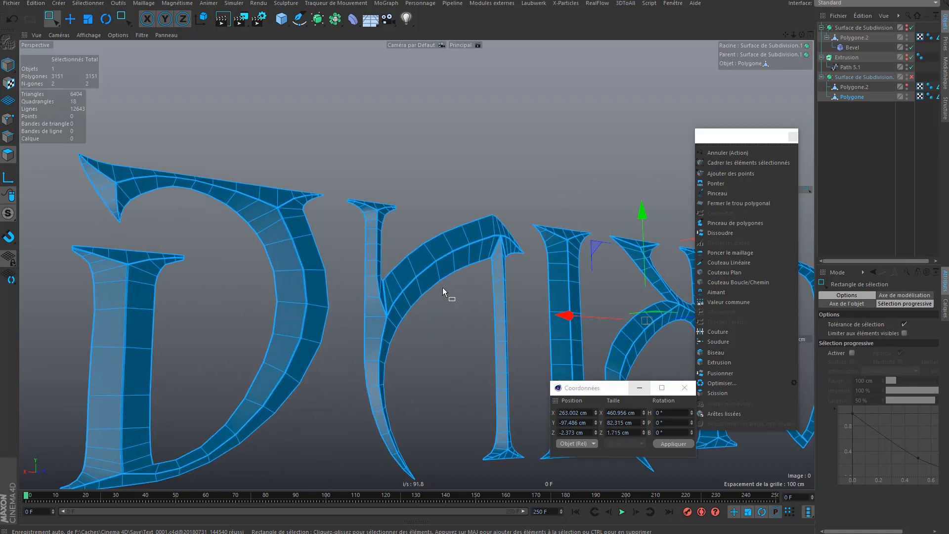
left_click_drag(385, 293, 451, 315, "alt")
right_click_drag(494, 252, 458, 275, "alt")
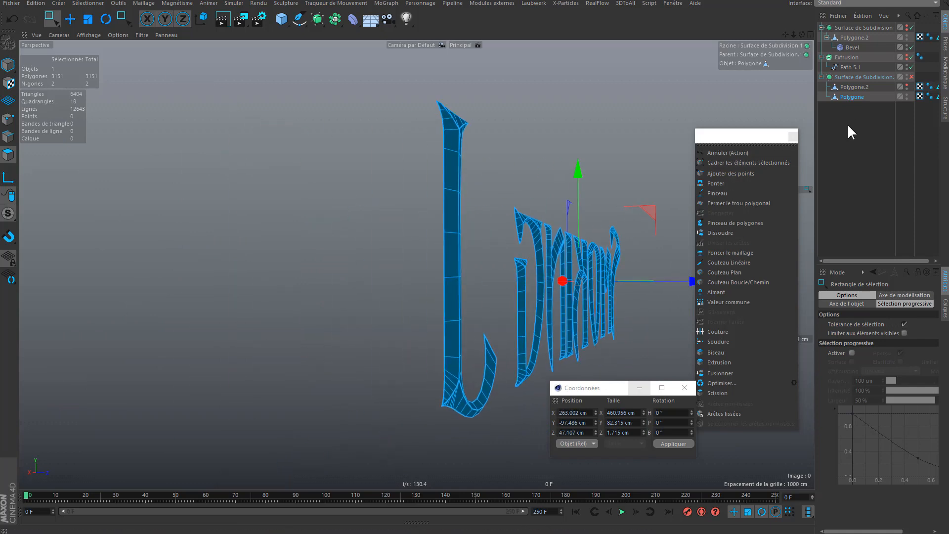
Step: Make the hidden letter body Polygone.2 visible again and compare it with the detached back faces
left_click(854, 87)
left_click(904, 85)
left_click(885, 123)
left_click_drag(393, 307, 336, 277, "alt")
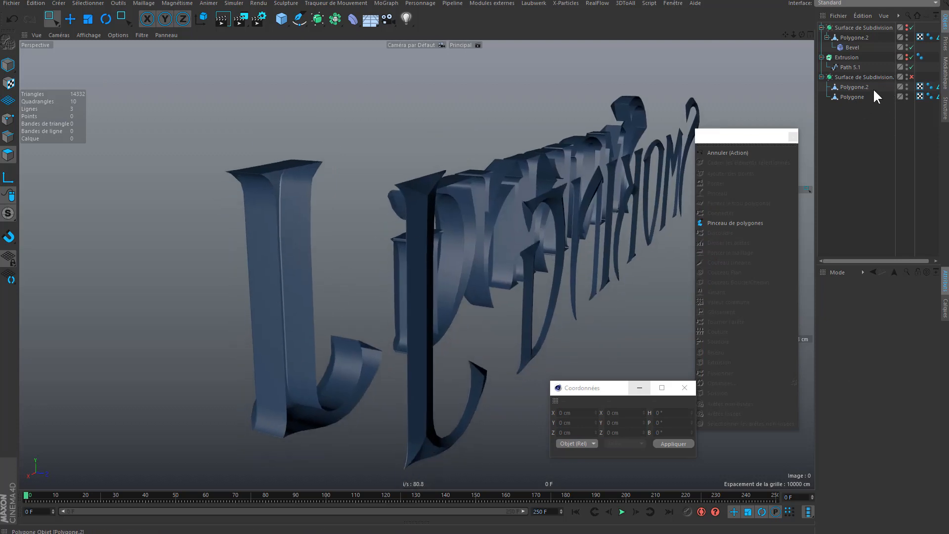
left_click(910, 76)
left_click(911, 77)
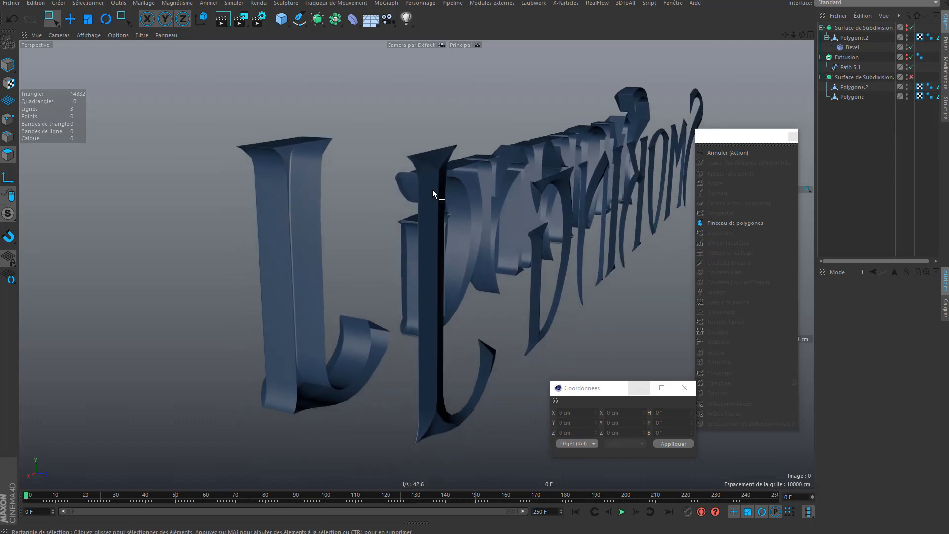
Step: Switch the Polygone bevelled-face object to point editing and display the model with Gouraud shading and lines
left_click(842, 96)
left_click_drag(434, 214, 517, 223, "alt")
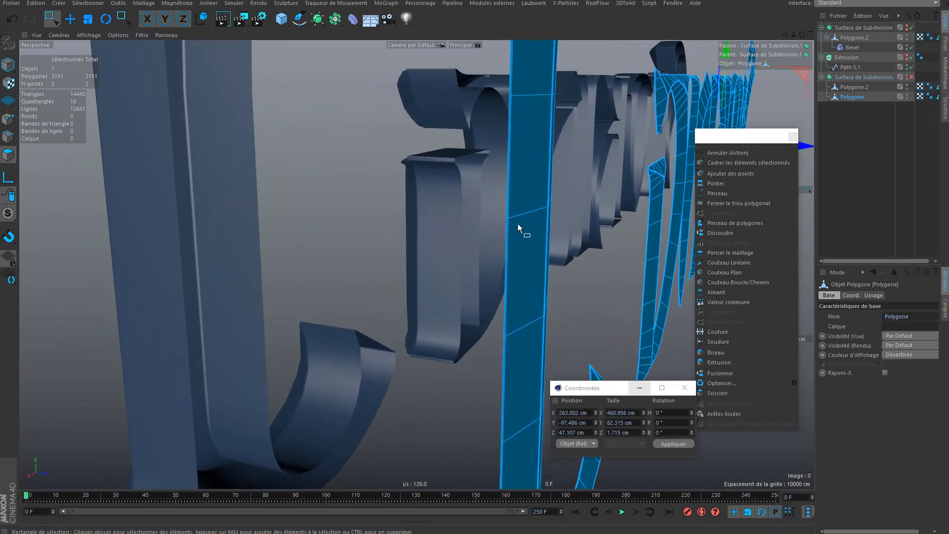
left_click(9, 119)
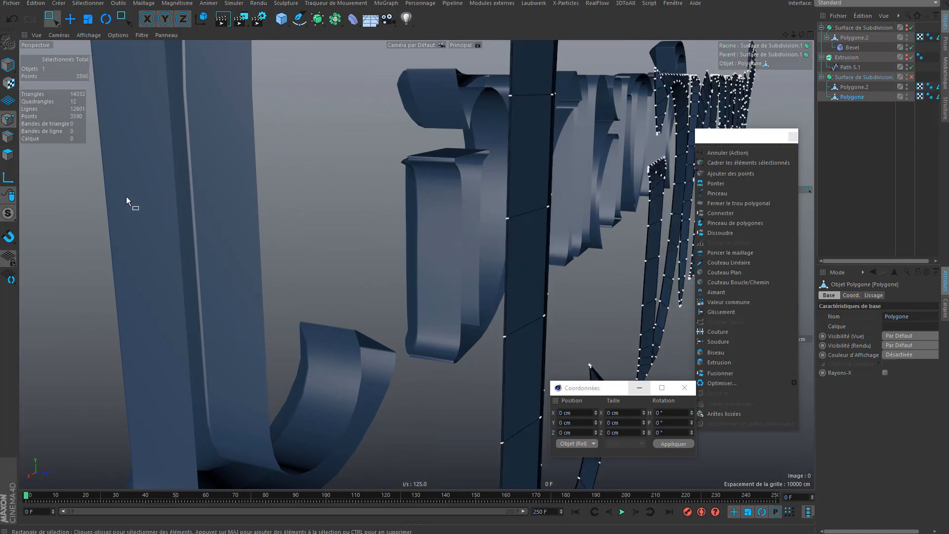
left_click(89, 34)
left_click(87, 60)
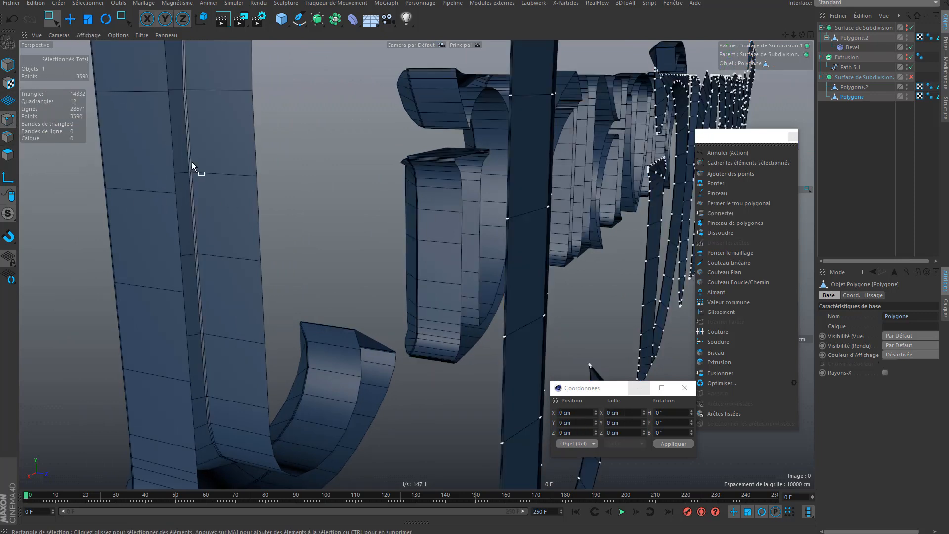
left_click_drag(466, 247, 465, 177, "alt")
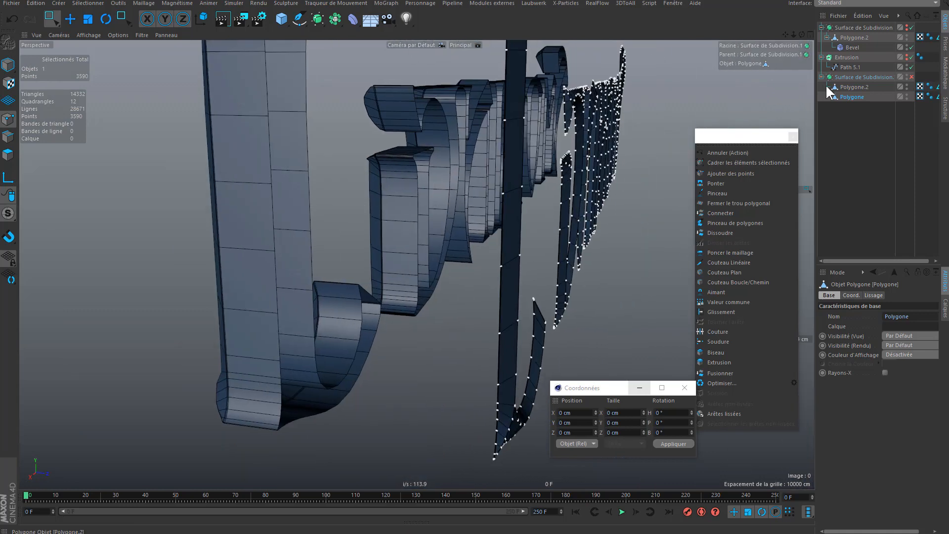
Step: Select all points of the bevelled faces and move them closer to the letter body, to about 33.56 cm in Z
key("ctrl+a")
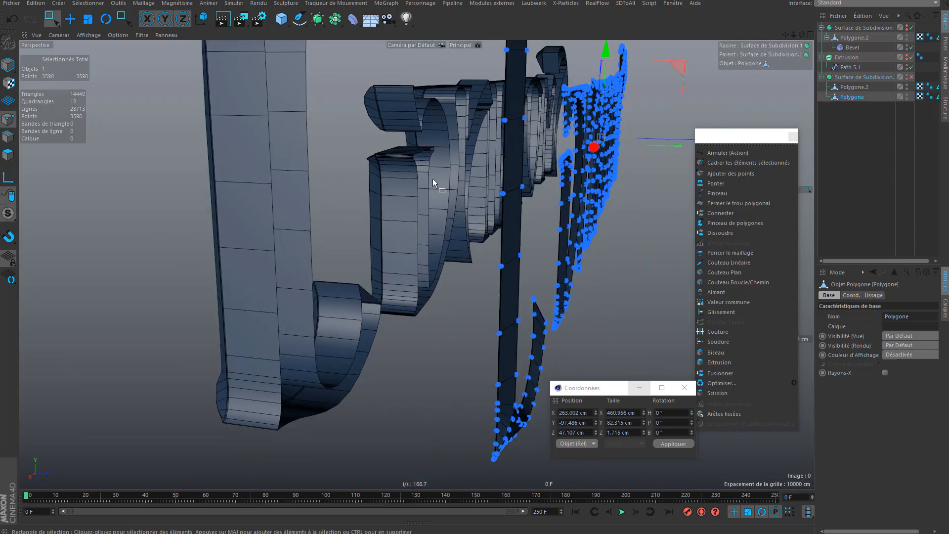
left_click(69, 19)
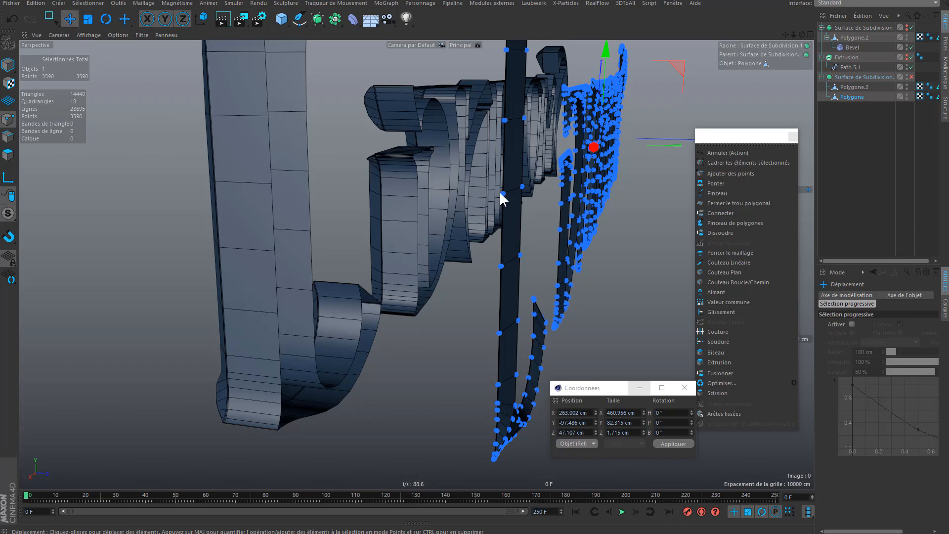
scroll(531, 195, "up", 2)
scroll(530, 195, "up", 2)
mouse_move(531, 195)
left_mouse_down("alt")
mouse_move(577, 214)
mouse_move(532, 210)
mouse_move(528, 199)
left_mouse_up("alt")
left_click_drag(580, 181, 397, 171, "alt")
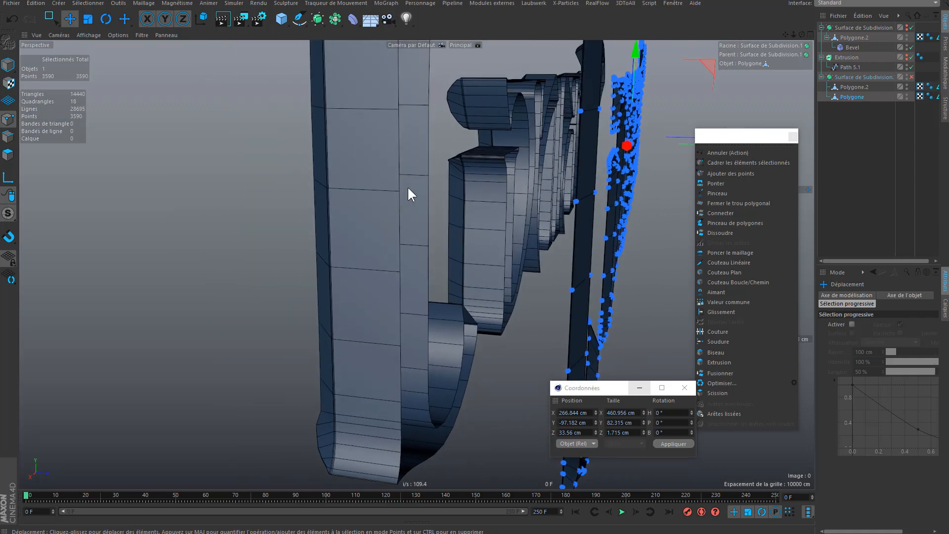
Step: Detach the snapping options and limit snapping to points
left_click(8, 236)
left_click(46, 240)
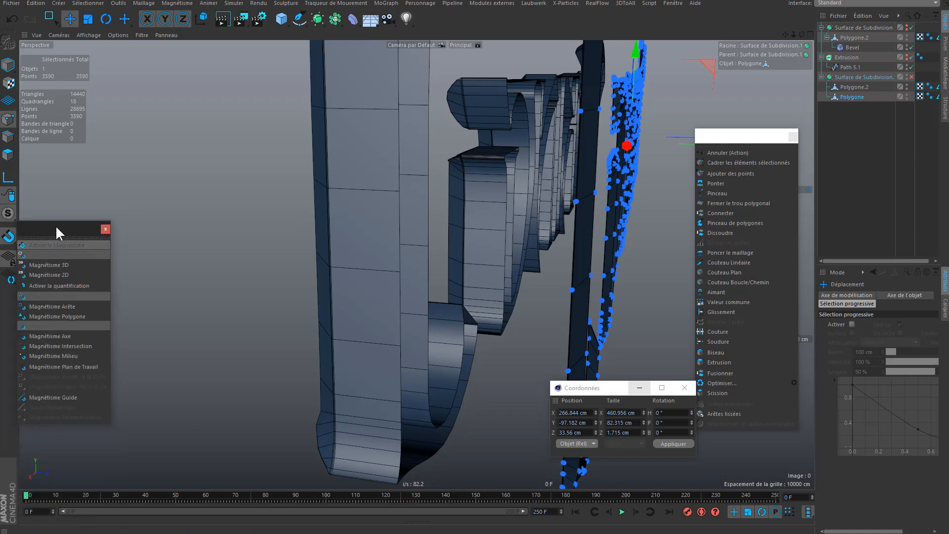
left_click_drag(56, 225, 139, 175)
left_click(135, 247)
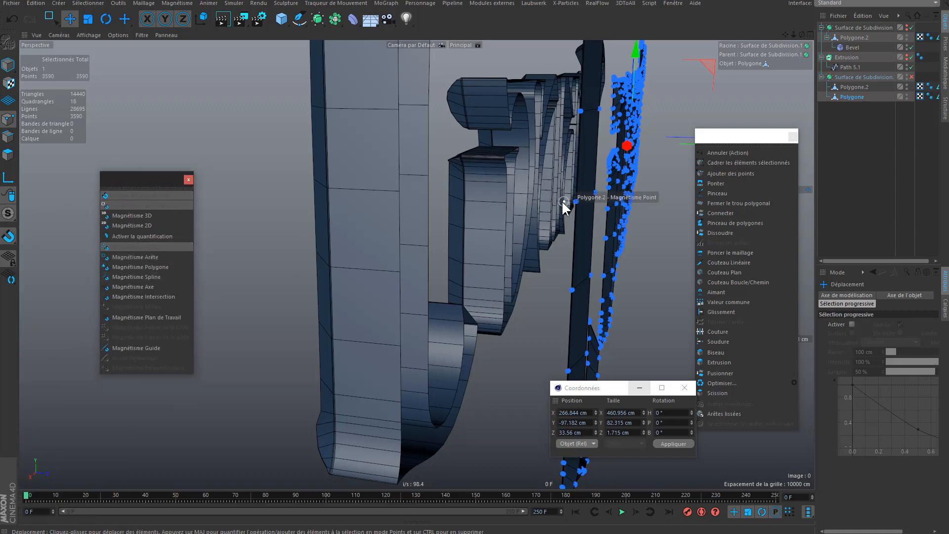
Step: Snap the bevelled faces onto the rear edge points of the letter sides and check the joint from several angles
left_click_drag(574, 201, 401, 188)
right_click_drag(397, 194, 500, 180, "alt")
mouse_move(543, 203)
left_mouse_down()
mouse_move(601, 208)
mouse_move(551, 212)
mouse_move(544, 202)
left_mouse_up()
scroll(425, 262, "down", 8)
scroll(440, 249, "down", 5)
left_click_drag(454, 243, 352, 240, "alt")
middle_click_drag(353, 240, 420, 205, "alt")
scroll(421, 211, "up", 10)
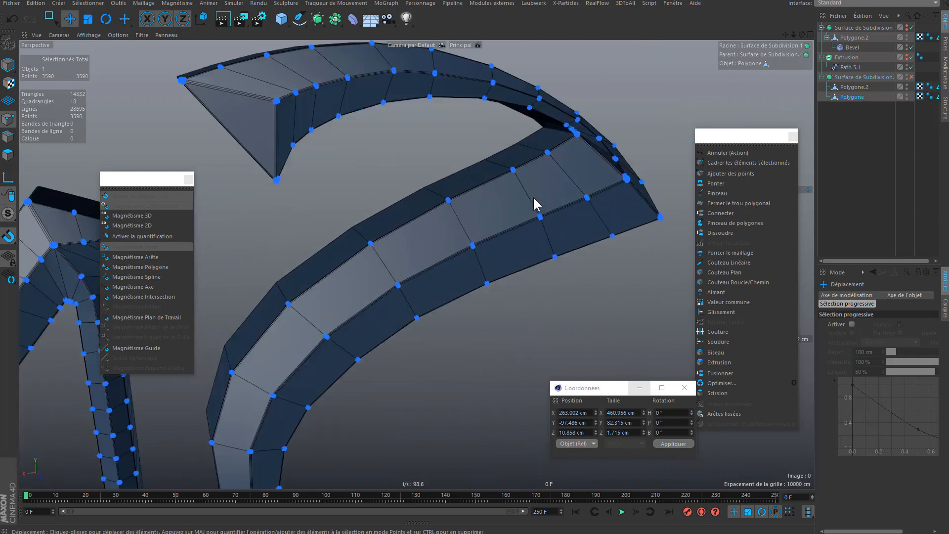
scroll(494, 233, "down", 6)
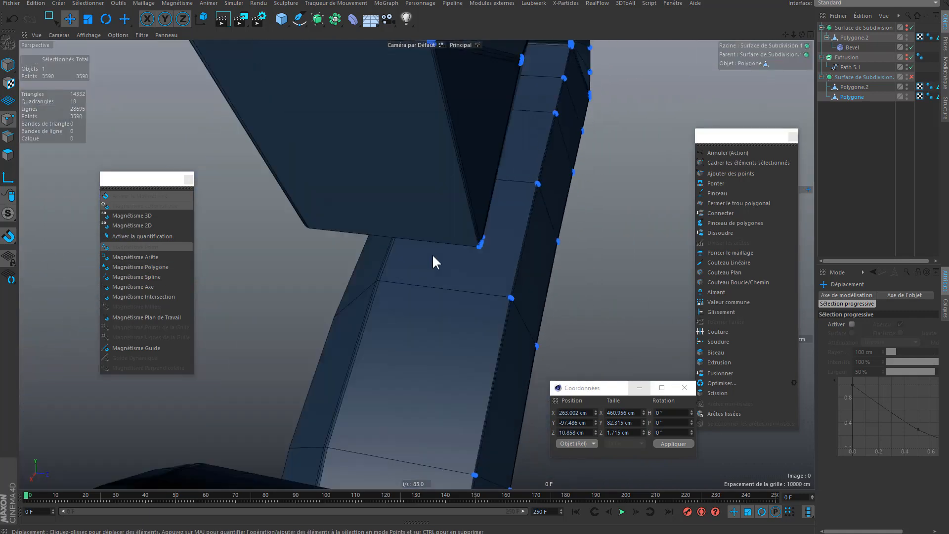
Step: Enable the subdivision surface over both letter parts and view the result in Gouraud shading without lines
left_click_drag(864, 145, 877, 110)
left_click(911, 77)
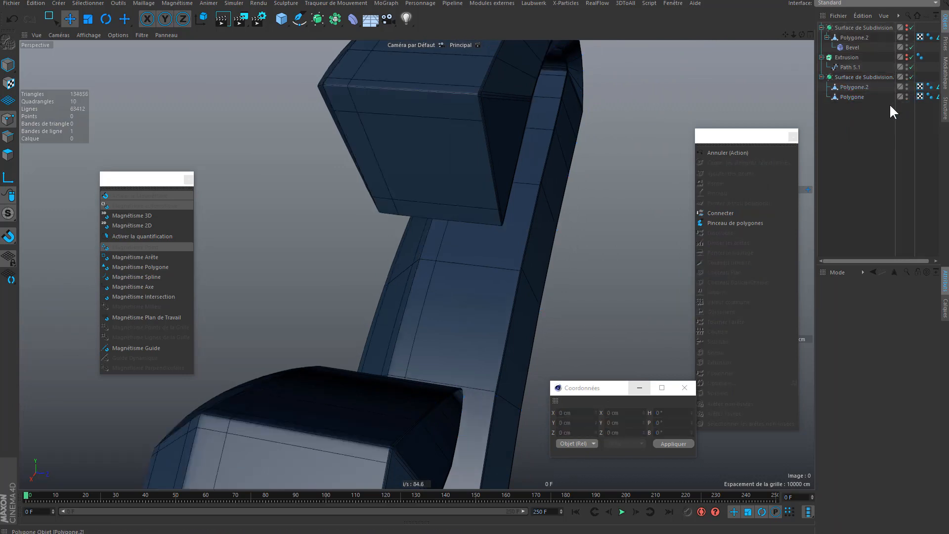
scroll(496, 256, "down", 4)
left_click_drag(491, 183, 464, 155, "alt")
left_click(88, 35)
left_click(91, 49)
left_click_drag(566, 110, 573, 135, "alt")
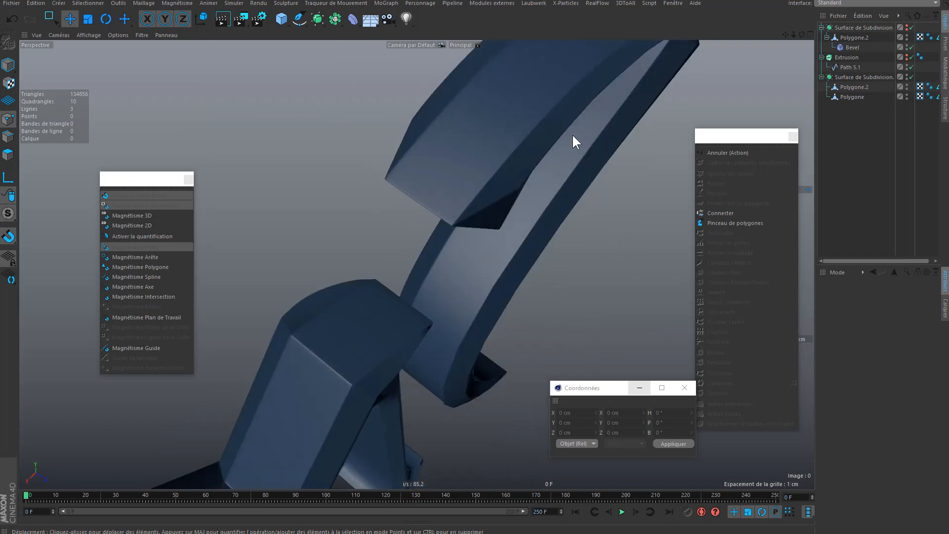
Step: Select the Polygone.2 and Polygone objects and merge them into one object, deleting the originals
key("ctrl+shift+z")
left_click_drag(862, 131, 849, 83)
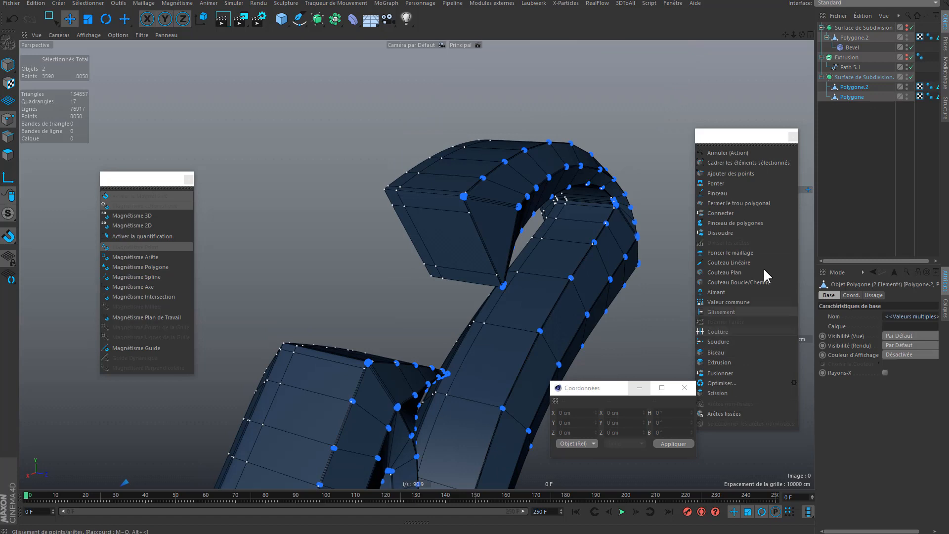
left_click(862, 17)
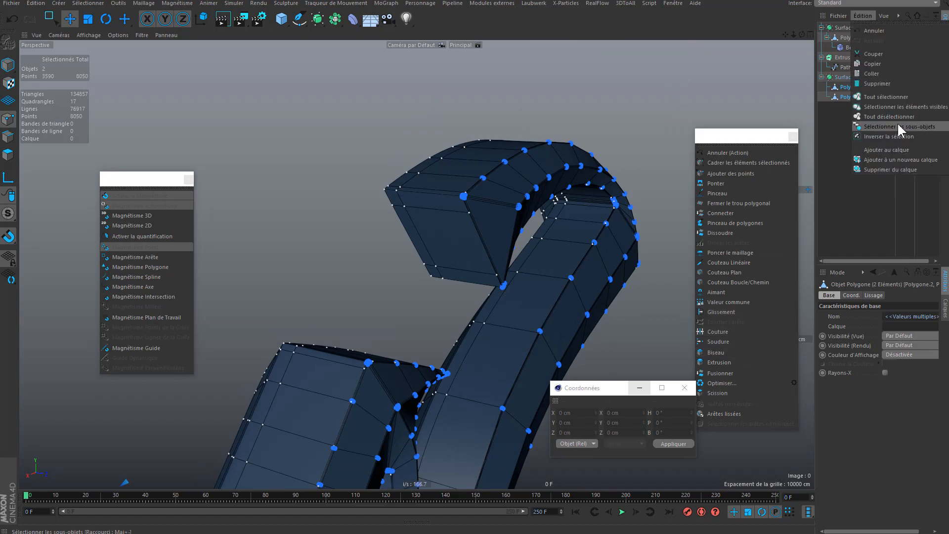
mouse_move(899, 13)
mouse_move(910, 31)
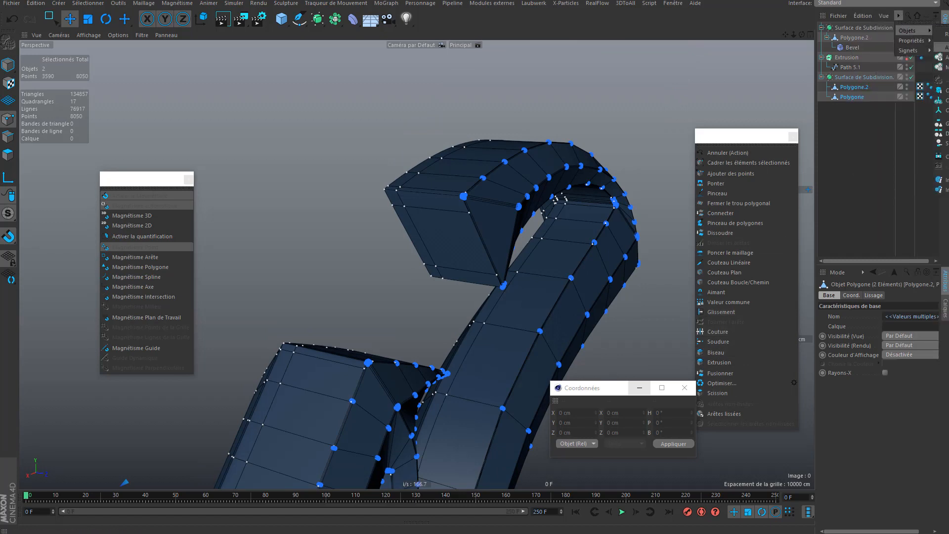
left_click(856, 134)
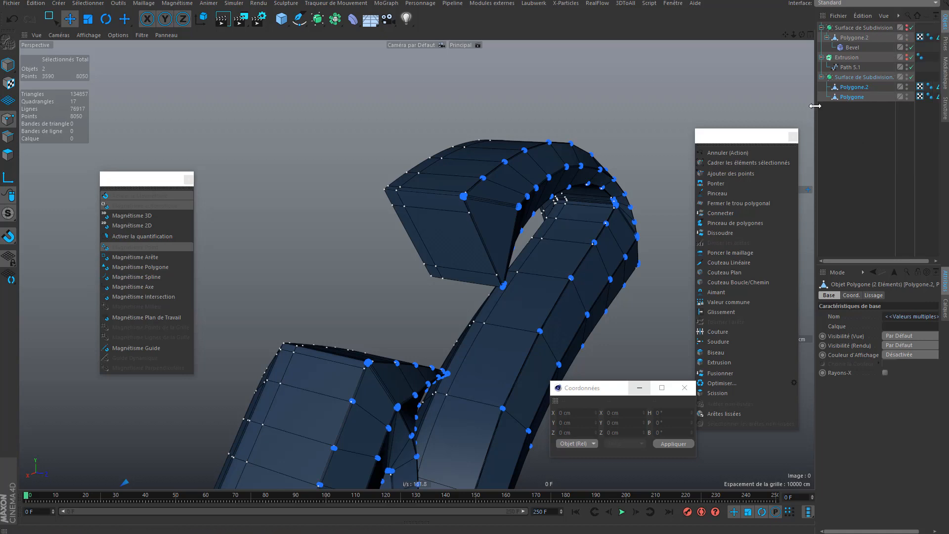
left_click_drag(815, 105, 732, 101)
left_click(819, 16)
left_click(841, 103)
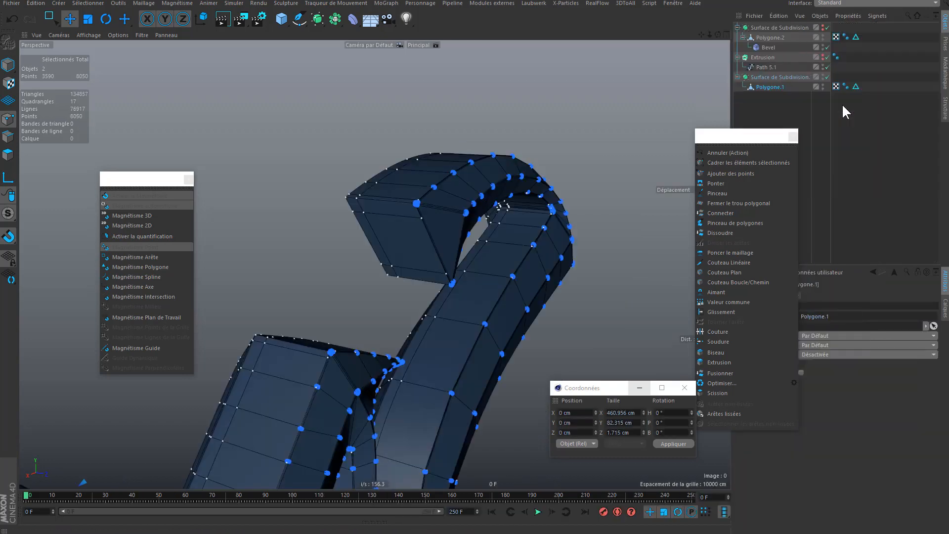
Step: Select all points of the merged lettering and optimise it to weld the coincident points, then inspect the smoothed joint
left_click(851, 143)
left_click_drag(488, 218, 444, 232, "alt")
left_click(766, 87)
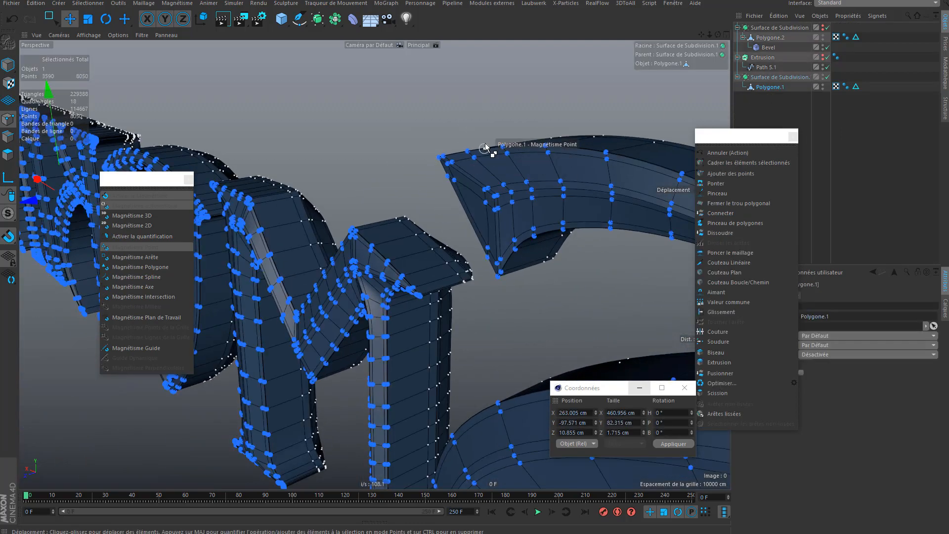
key("ctrl+a")
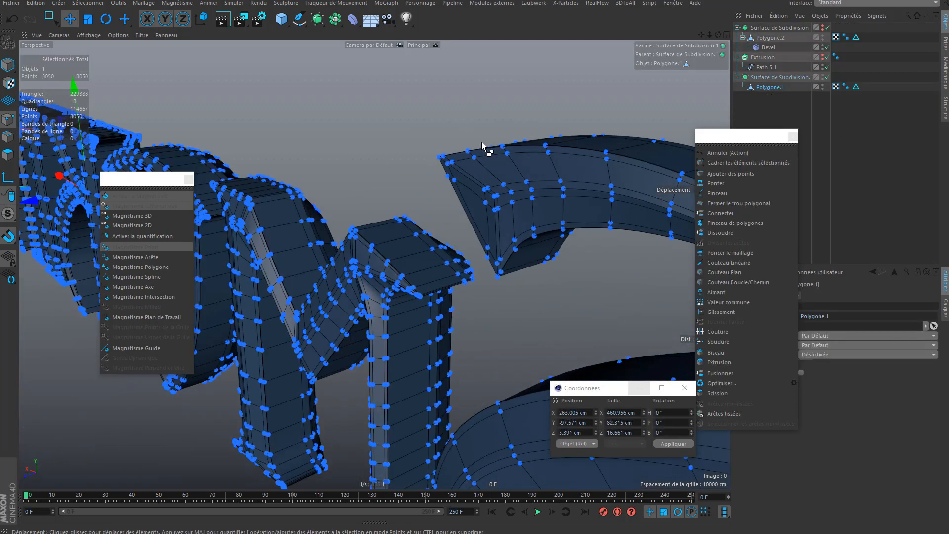
right_click(470, 90)
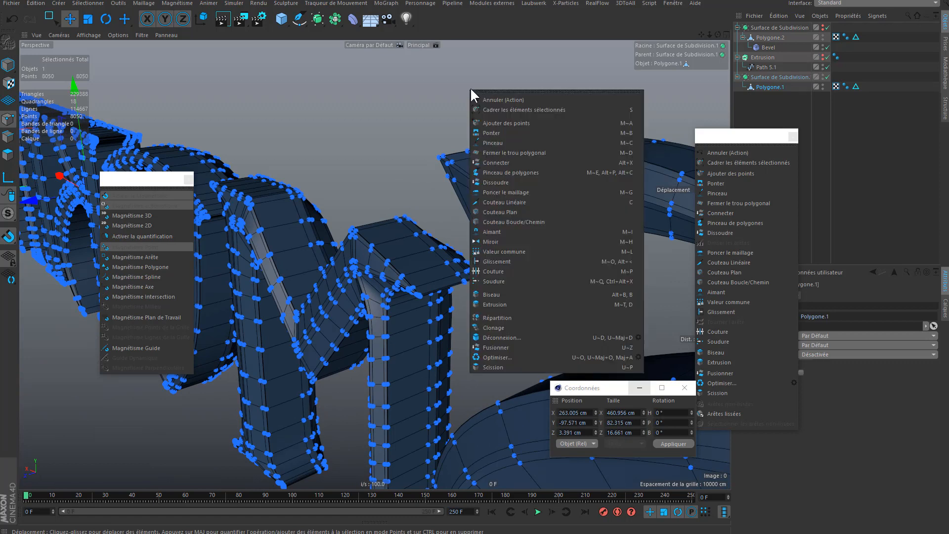
left_click(509, 356)
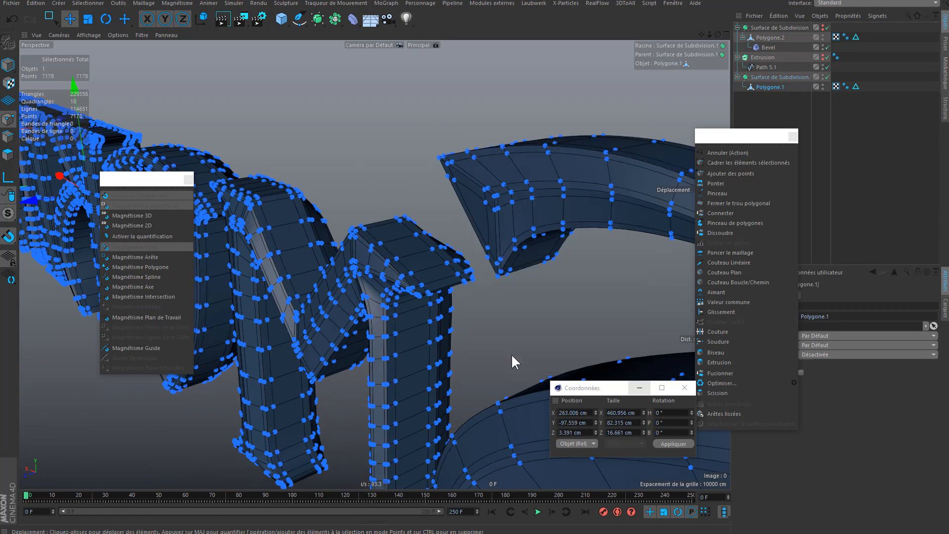
left_click(855, 198)
left_click_drag(496, 270, 700, 117, "alt")
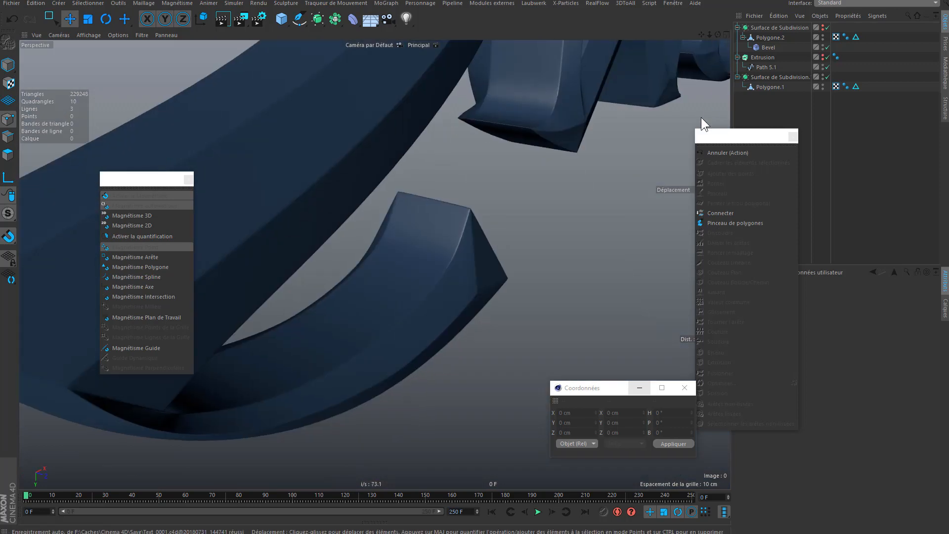
Step: Undo the point optimisation, the object merge and the subdivision activation
key("ctrl+z")
key("ctrl+z")
key("ctrl+z")
key("ctrl+z")
key("ctrl+z")
key("ctrl+z")
key("ctrl+z")
Step: Mirror the Polygone object's bevelled faces in depth at double size by multiplying their Z size by -2
left_click(769, 98)
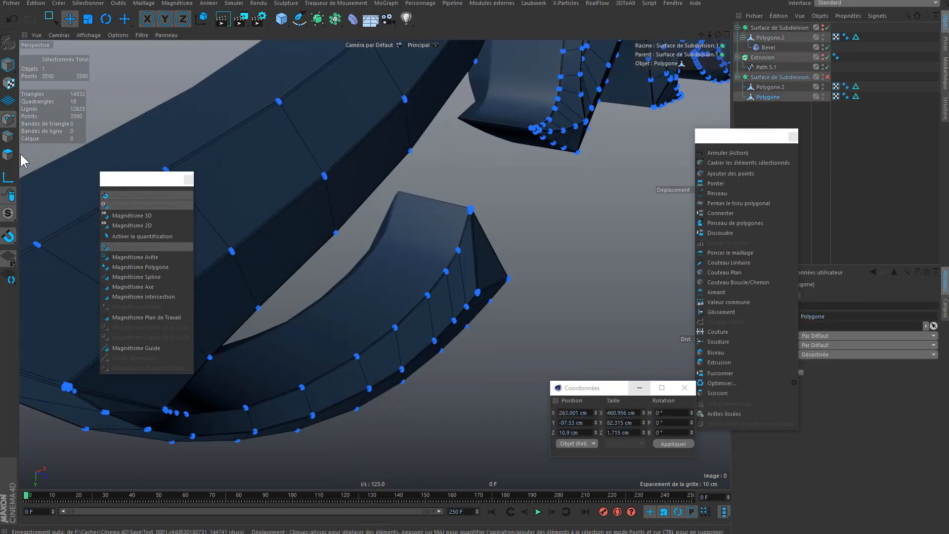
left_click(20, 154)
left_click_drag(534, 221, 482, 242, "alt")
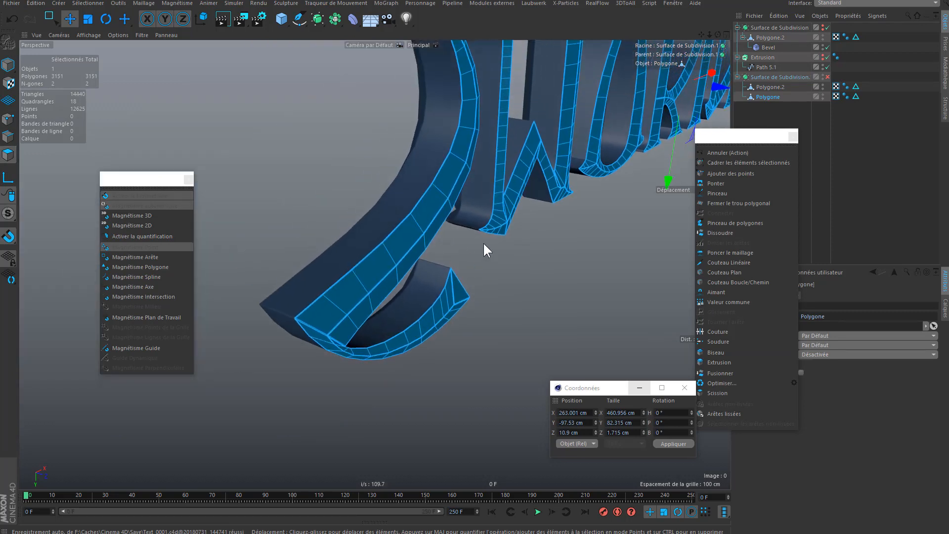
left_click(633, 433)
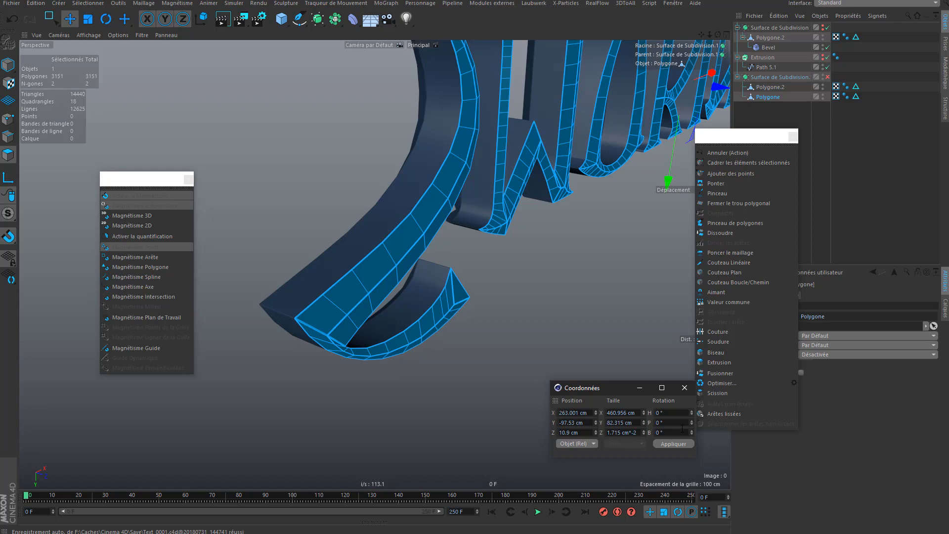
type("*2")
key("Return")
Step: Show Gouraud shading with lines and snap the mirrored faces back onto the letter sides' rear edge, at Z 8.285 cm
left_click_drag(370, 284, 346, 278, "alt")
left_click_drag(364, 314, 203, 267, "alt")
right_click_drag(520, 271, 590, 271, "alt")
left_click_drag(590, 271, 478, 203, "alt")
middle_click_drag(478, 203, 532, 261, "alt")
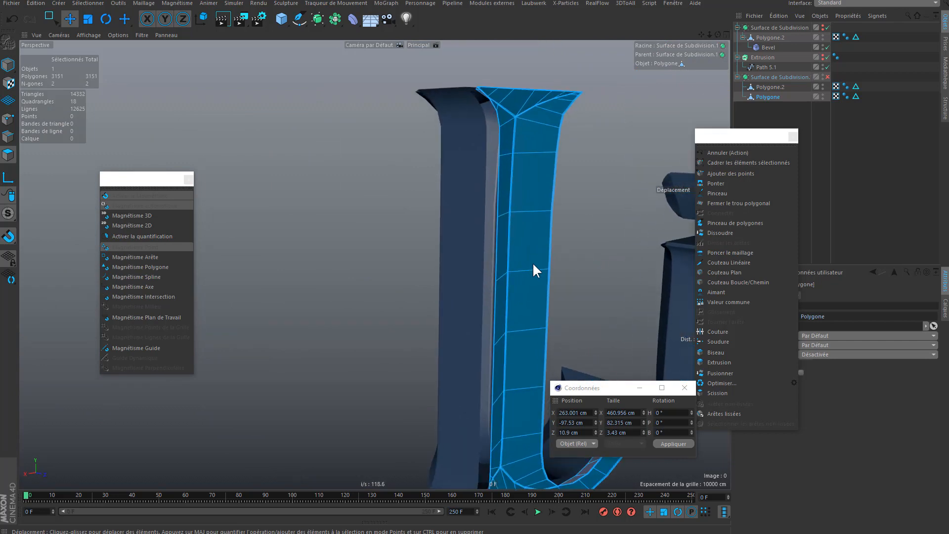
right_click_drag(533, 265, 549, 293, "alt")
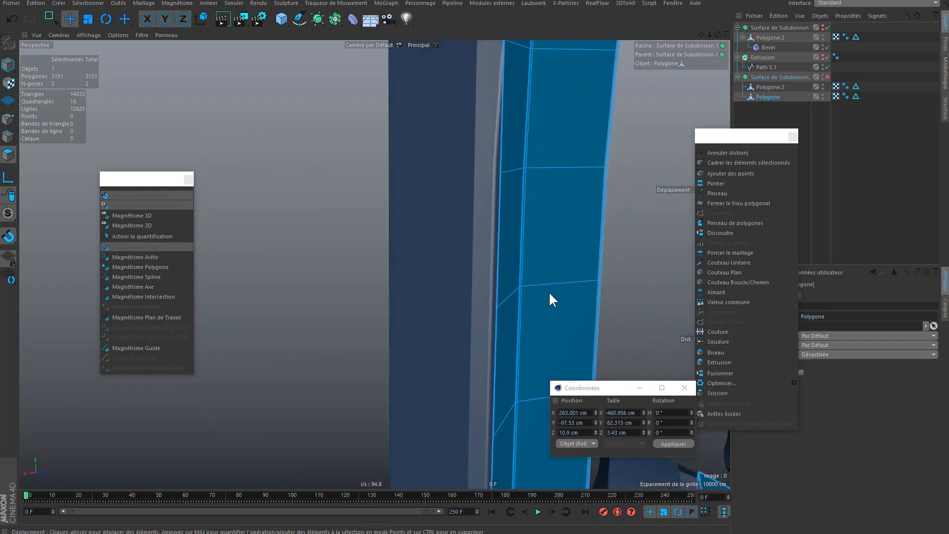
left_click_drag(496, 311, 519, 310, "alt")
right_click_drag(518, 300, 519, 324, "alt")
left_click_drag(518, 322, 488, 322, "alt")
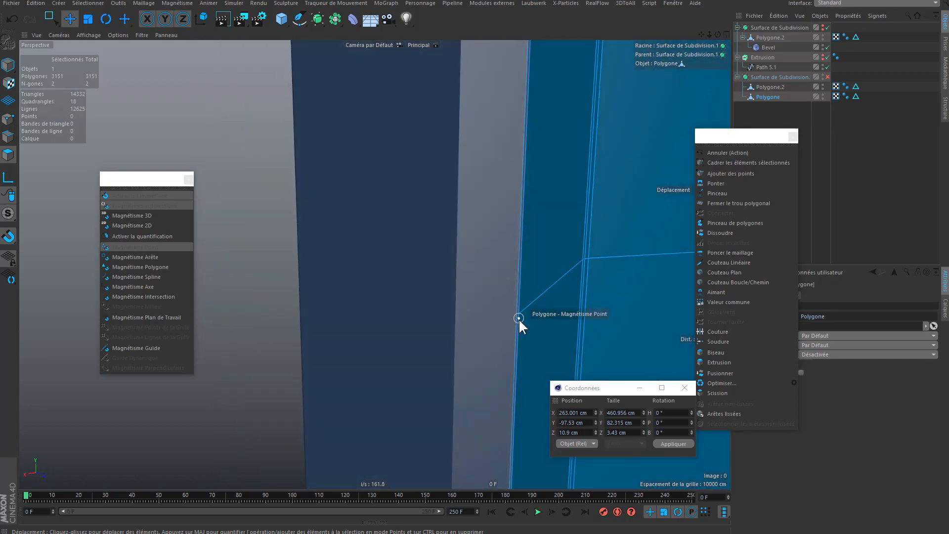
left_click(89, 35)
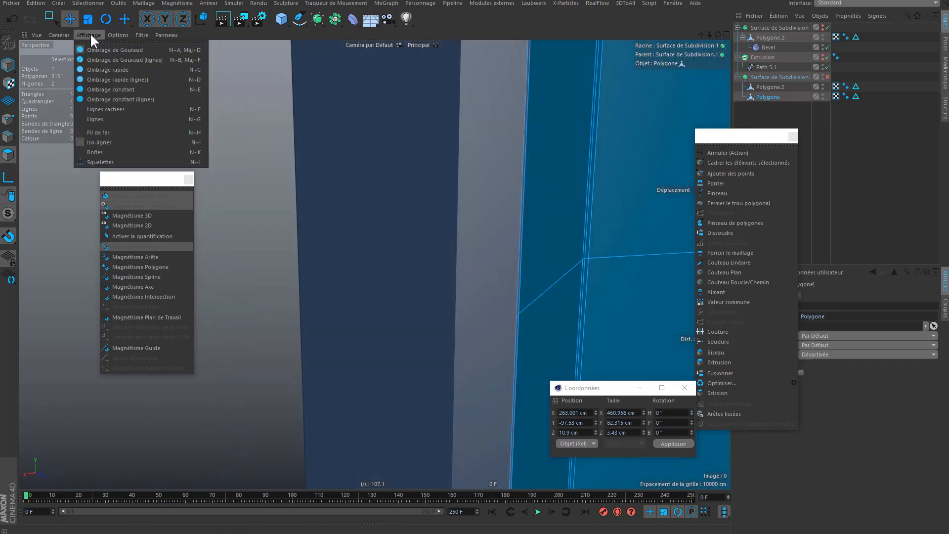
left_click(94, 54)
left_click_drag(410, 273, 443, 246, "alt")
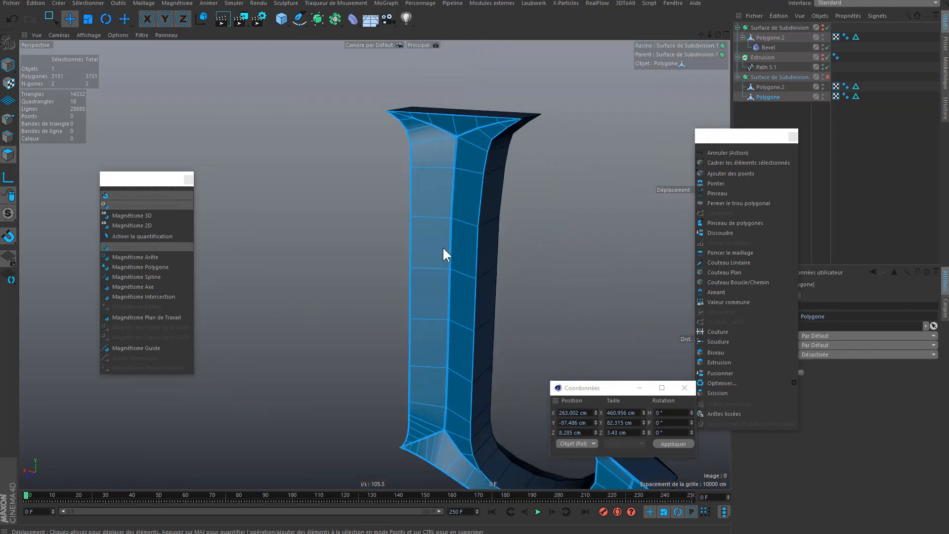
Step: Merge the letter sides Polygone.2 and the mirrored faces Polygone into one object, deleting the originals
left_click(761, 87, "ctrl")
left_click(820, 16)
left_click(833, 106)
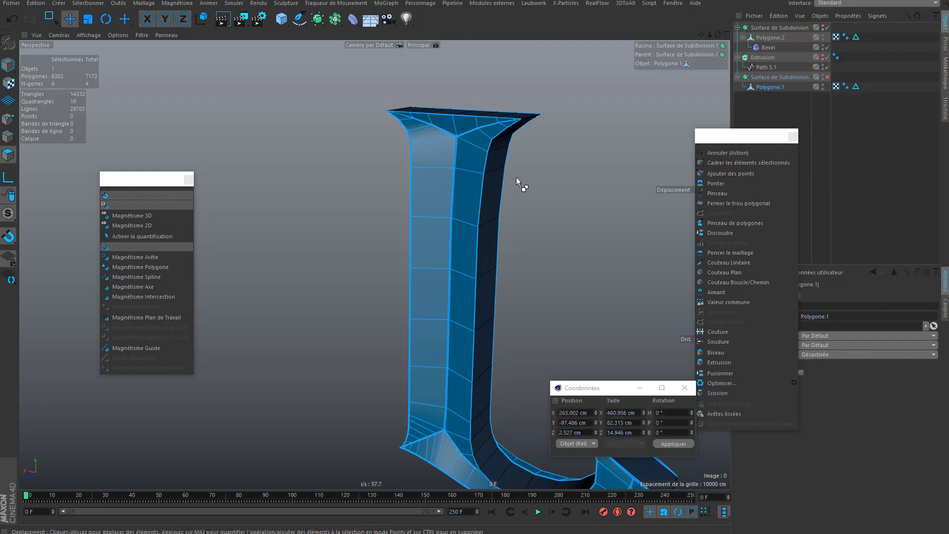
Step: Select all polygons of the merged lettering and optimise it to weld the coincident points
key("ctrl+a")
right_click(610, 174)
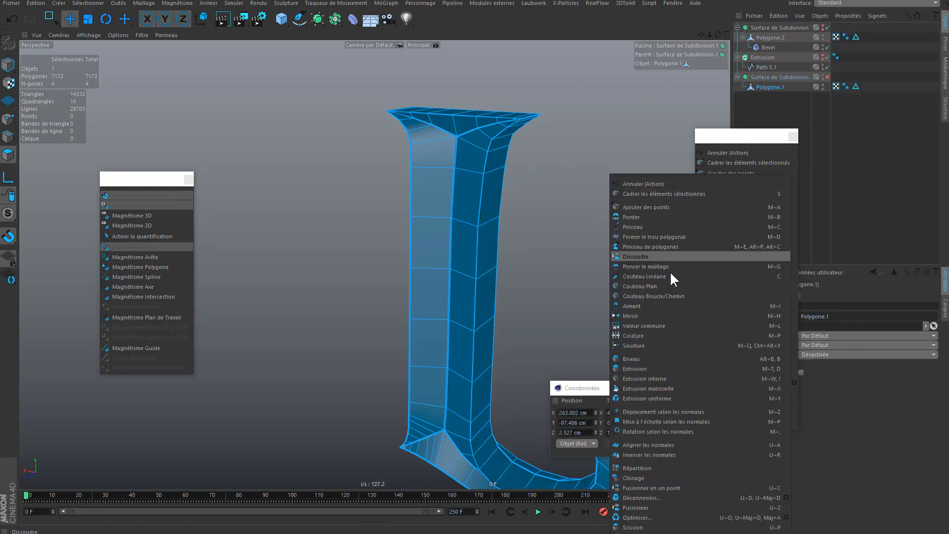
left_click(780, 517)
left_click_drag(623, 391, 655, 433)
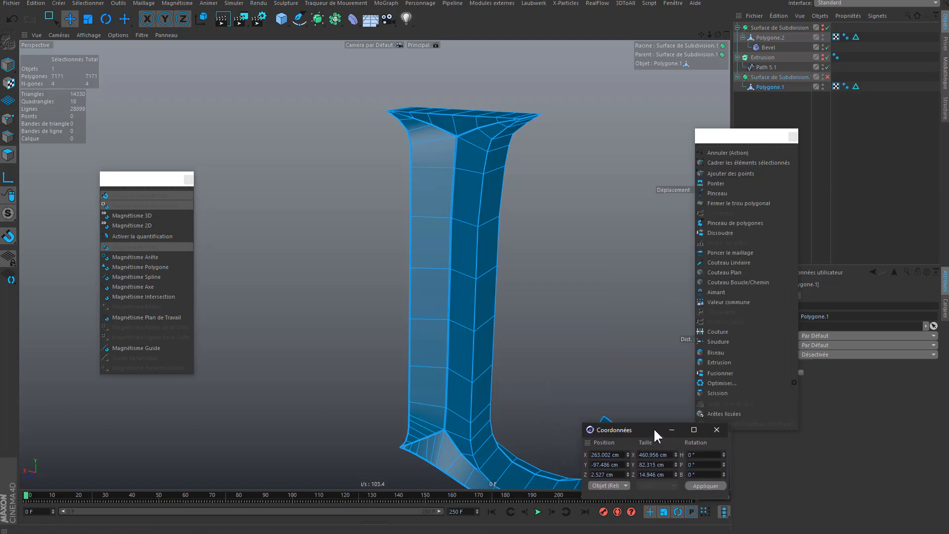
Step: Activate the merged lettering's subdivision surface and show it in Gouraud shading without lines for inspection
left_click_drag(505, 243, 588, 232, "alt")
left_click(827, 78)
left_click(843, 144)
left_click_drag(375, 201, 410, 231, "alt")
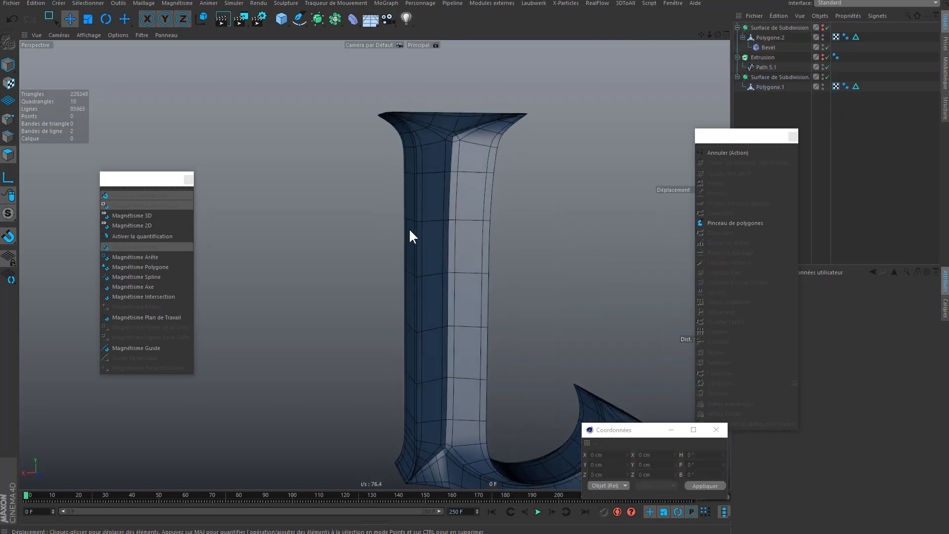
left_click(92, 35)
left_click(117, 55)
mouse_move(464, 271)
left_mouse_down("alt")
mouse_move(441, 288)
mouse_move(314, 203)
mouse_move(406, 316)
mouse_move(328, 300)
mouse_move(381, 341)
mouse_move(355, 338)
mouse_move(665, 329)
mouse_move(635, 279)
mouse_move(639, 348)
mouse_move(366, 341)
mouse_move(459, 329)
mouse_move(474, 319)
mouse_move(429, 314)
mouse_move(484, 250)
mouse_move(489, 180)
mouse_move(571, 235)
mouse_move(542, 185)
mouse_move(419, 203)
mouse_move(484, 170)
mouse_move(562, 291)
mouse_move(530, 236)
mouse_move(491, 257)
mouse_move(204, 260)
mouse_move(357, 272)
mouse_move(317, 245)
mouse_move(393, 263)
mouse_move(296, 261)
mouse_move(375, 265)
mouse_move(455, 235)
mouse_move(407, 238)
mouse_move(336, 315)
mouse_move(126, 269)
mouse_move(387, 277)
mouse_move(420, 257)
left_mouse_up("alt")
left_click_drag(384, 223, 537, 288, "alt")
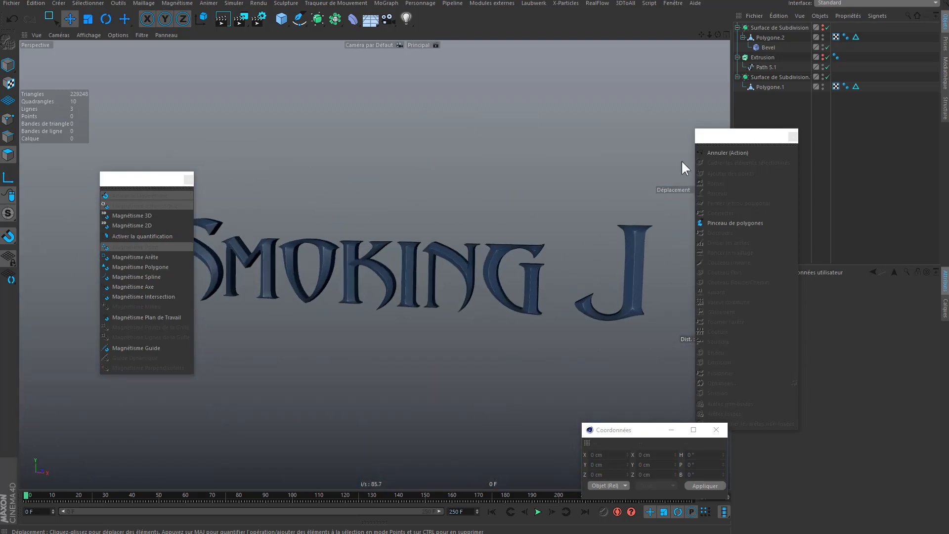
Step: Show the Extrusion lettering and select all connected polygons of the O in the smoothed lettering
left_click(803, 66)
left_click(826, 56)
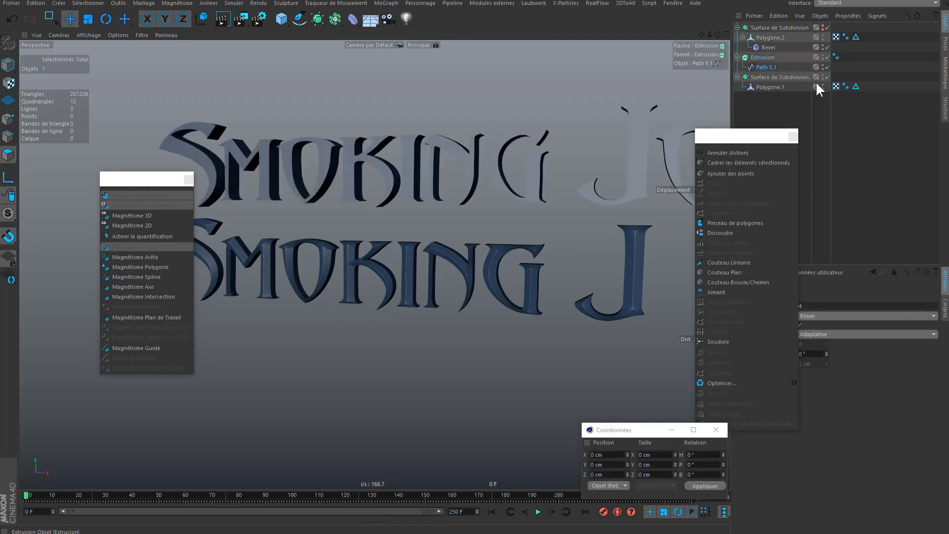
left_click(771, 87)
middle_click_drag(326, 272, 345, 262, "alt")
left_click(343, 257)
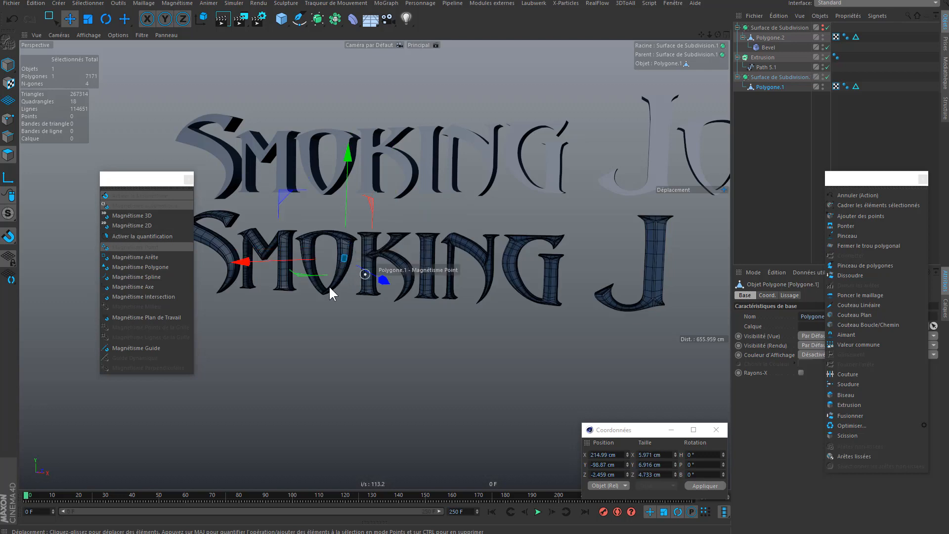
left_click(88, 3)
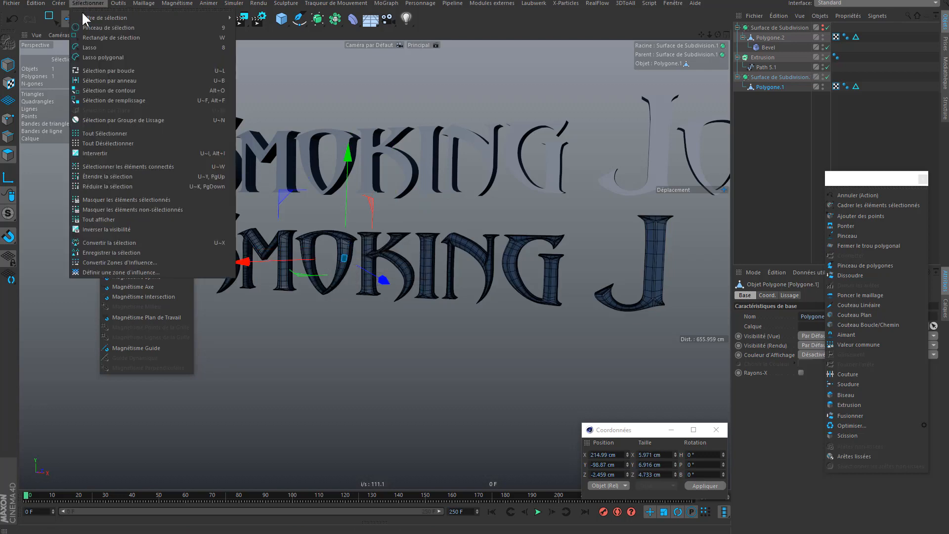
left_click(122, 167)
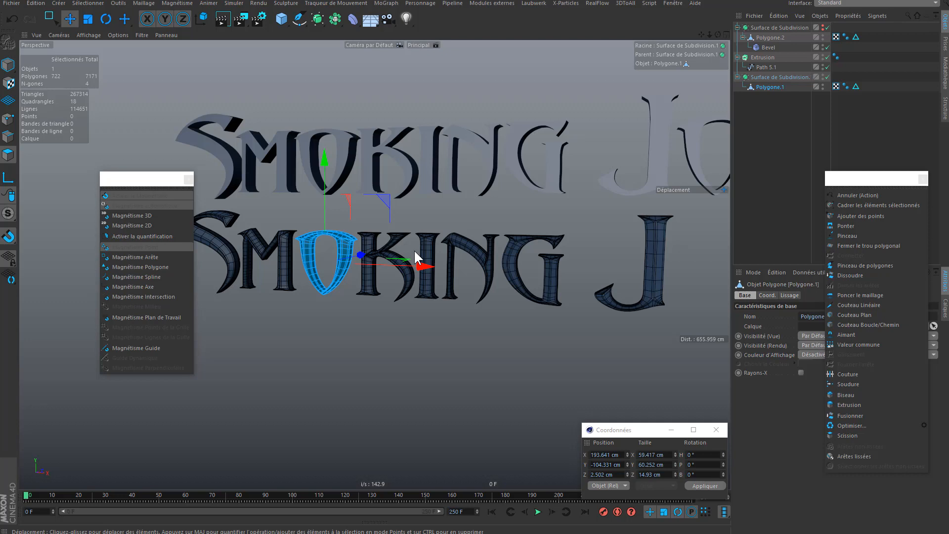
Step: Split the selected O into a separate object and move the copy along X to about 333.7 cm, after the J
right_click(322, 133)
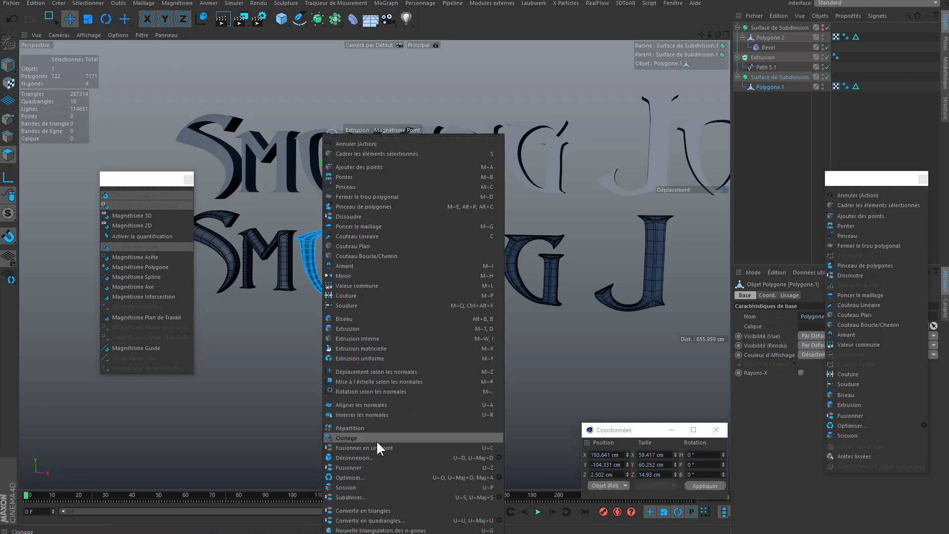
left_click(352, 485)
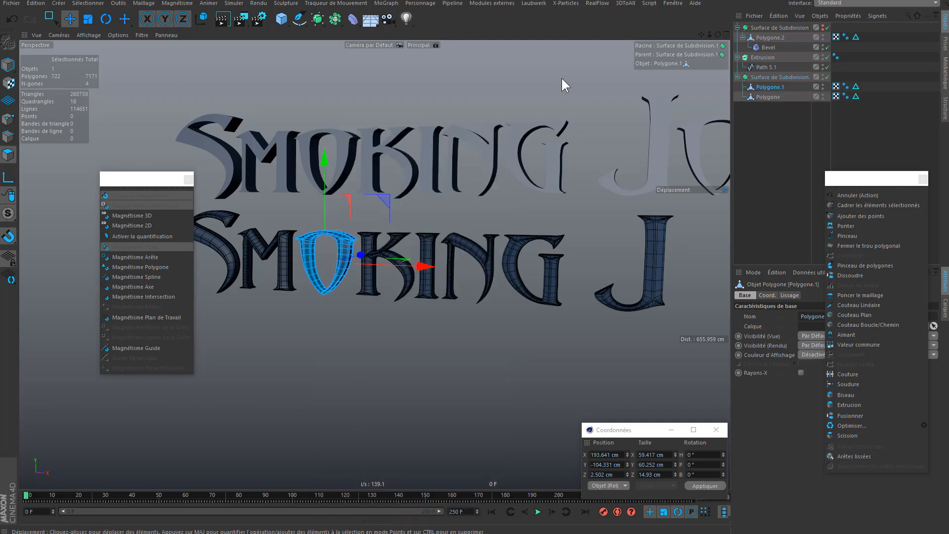
left_click(767, 96)
left_click(9, 67)
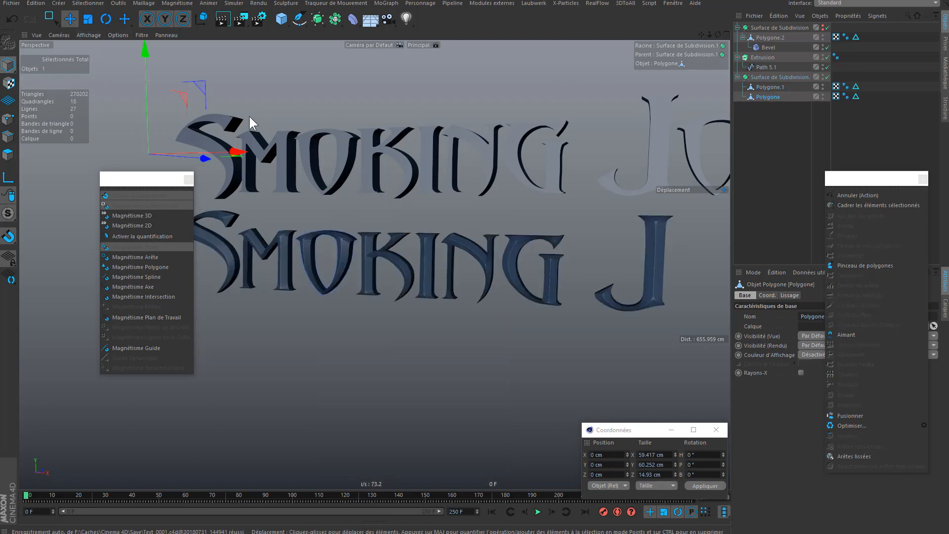
left_click_drag(237, 153, 562, 171)
middle_click_drag(584, 224, 458, 242, "alt")
left_click_drag(441, 168, 454, 168)
left_click(782, 141)
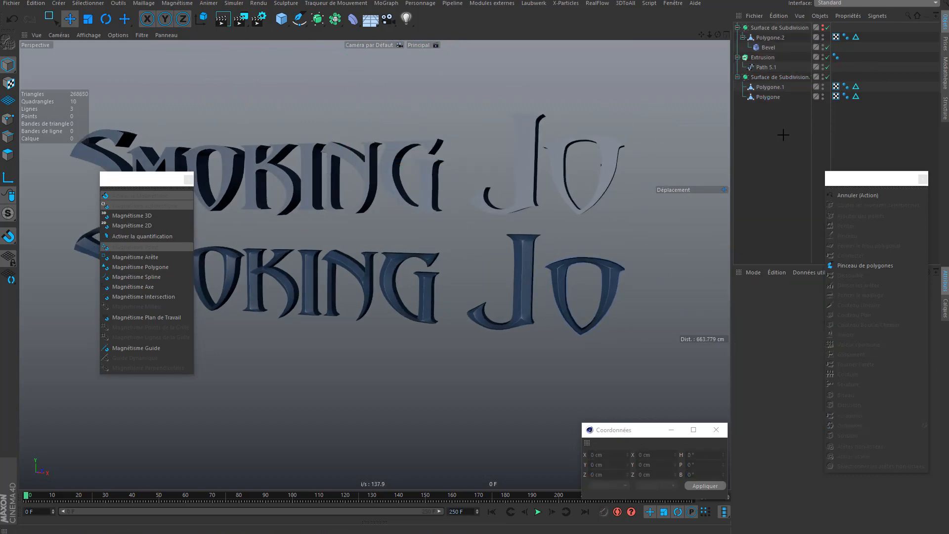
Step: Deactivate the Extrusion to leave its outlines, clear the snapping palette off the text, and shift the outline lettering back along X
left_click(768, 68)
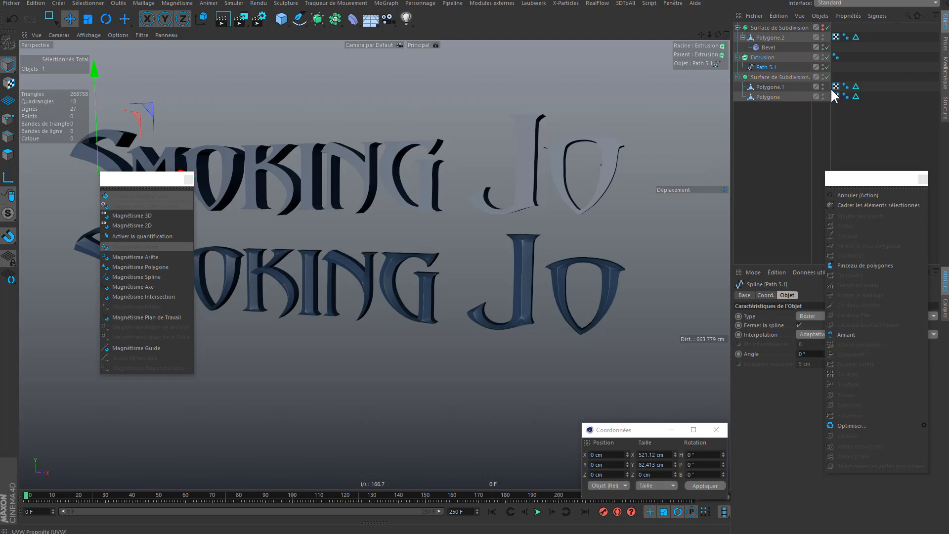
left_click(827, 57)
left_click(763, 57)
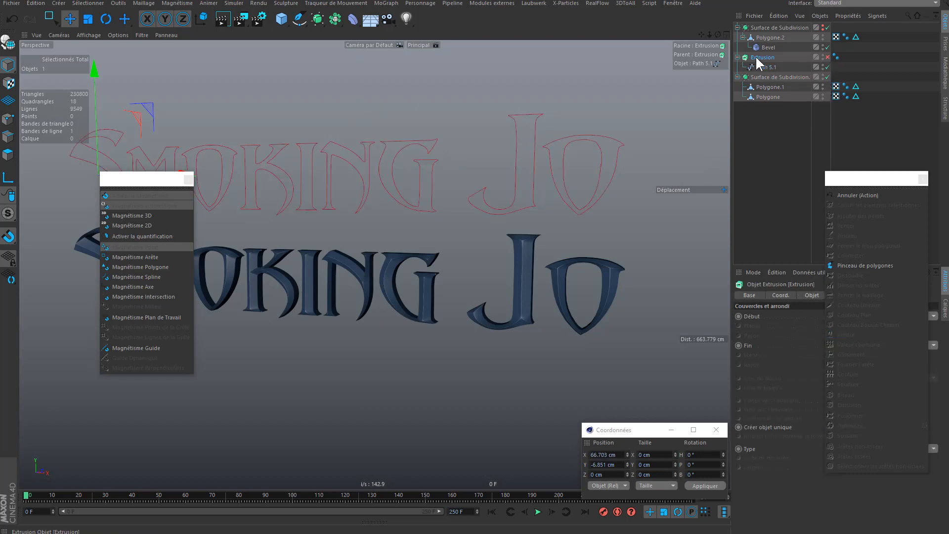
left_click_drag(140, 181, 61, 316)
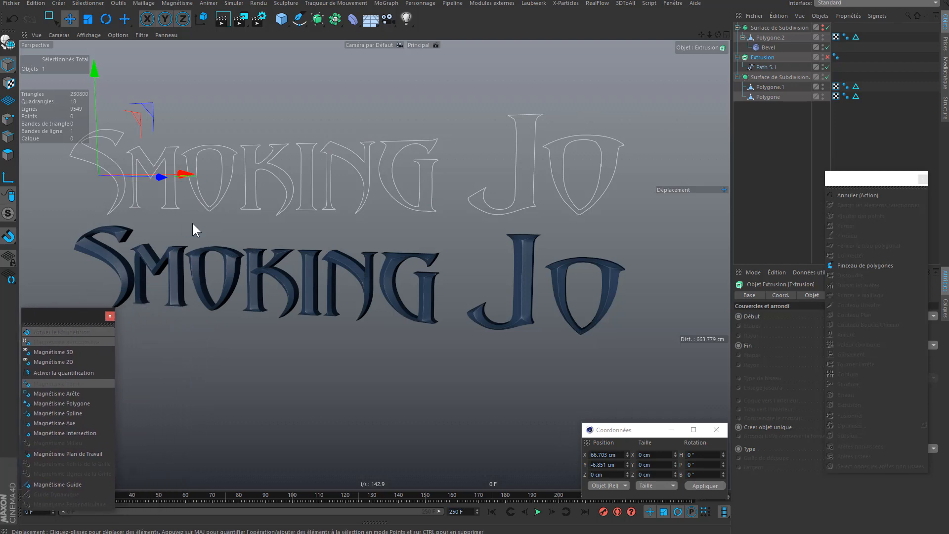
key("ctrl+z")
key("ctrl+a")
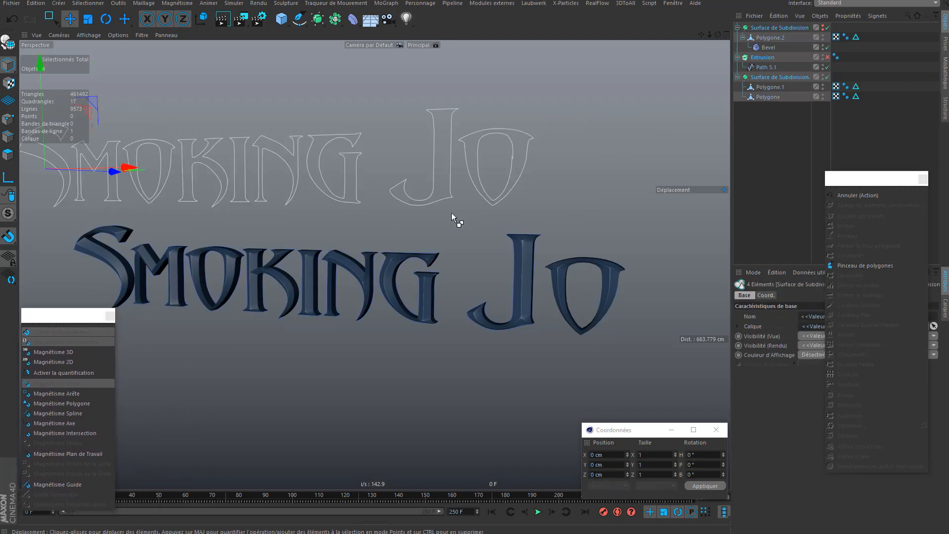
Step: Nudge the copied O closer to the J, to about X 330.75 cm
left_click(767, 97)
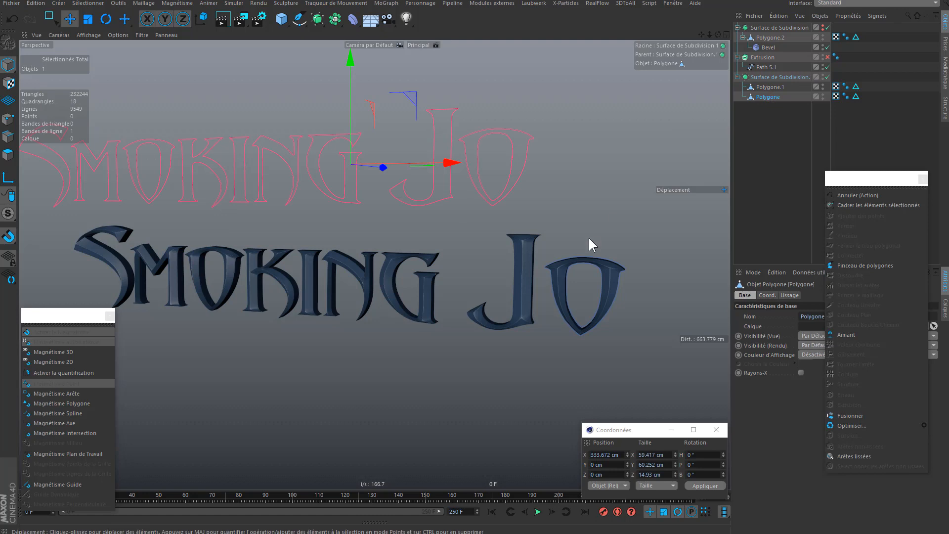
scroll(470, 167, "up", 2)
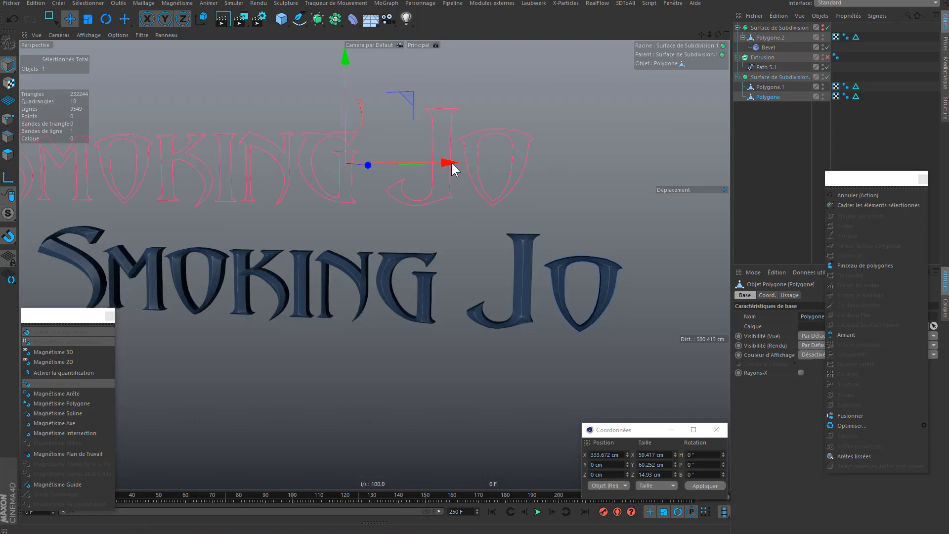
left_click_drag(448, 161, 444, 159)
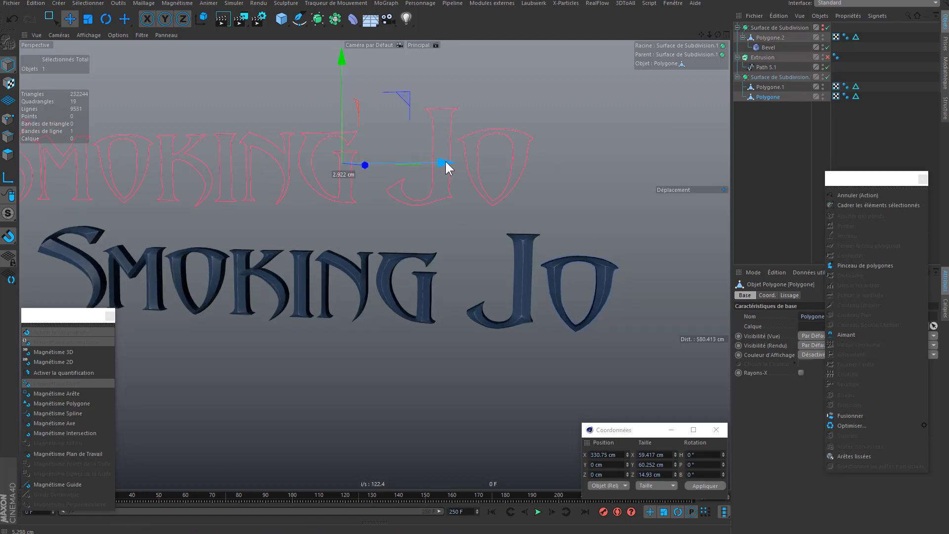
Step: Merge the copied O with the rest of the lettering into one object, deleting the originals
left_click(764, 89, "ctrl")
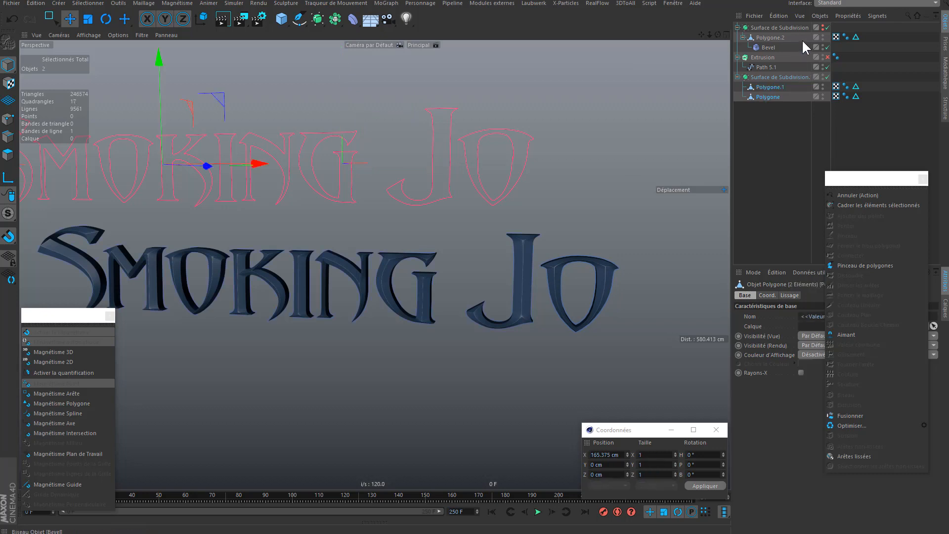
left_click(818, 16)
left_click(865, 105)
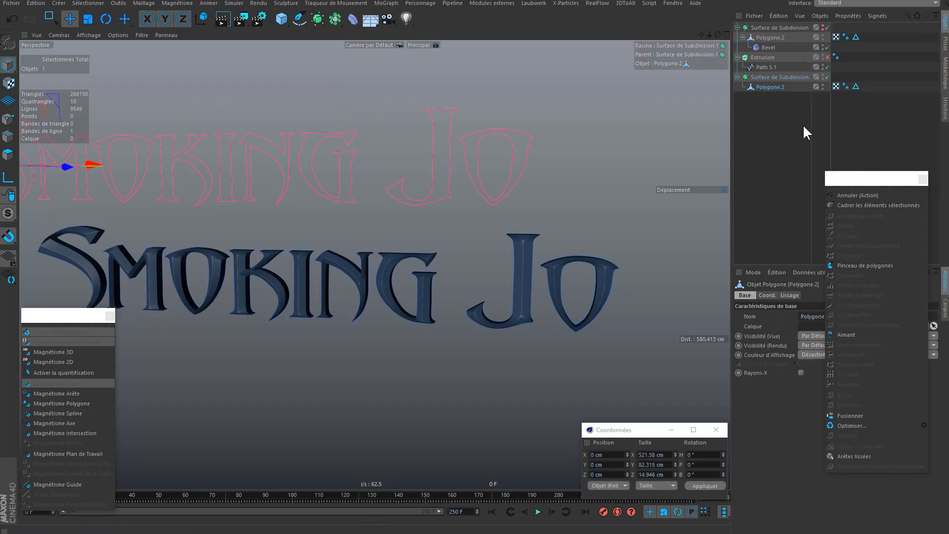
Step: Separate the merged lettering's polygon groups into individual letter objects
left_click_drag(510, 177, 397, 260, "alt")
left_click_drag(474, 263, 442, 263, "alt")
scroll(443, 263, "up", 5)
left_click_drag(504, 254, 431, 270, "alt")
scroll(492, 270, "down", 5)
left_click(774, 89)
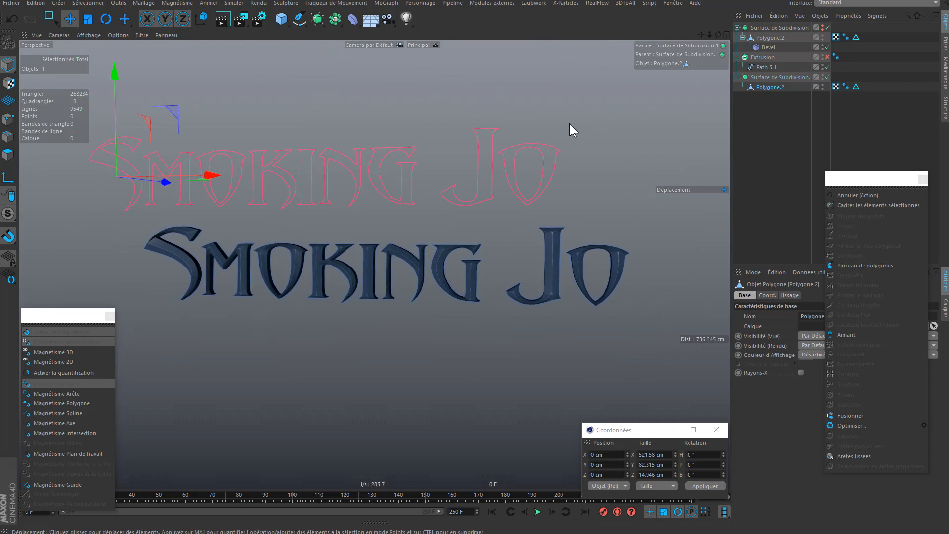
left_click(144, 3)
mouse_move(141, 20)
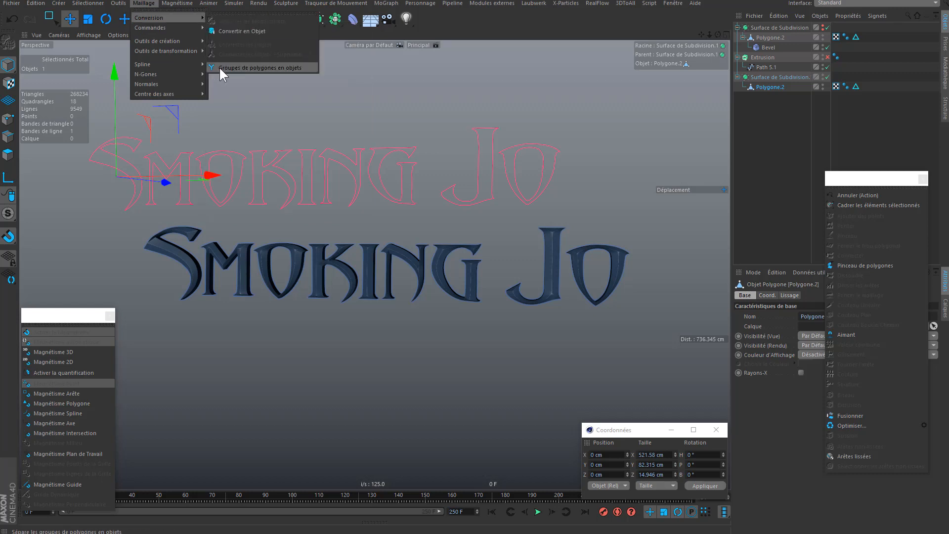
left_click(278, 71)
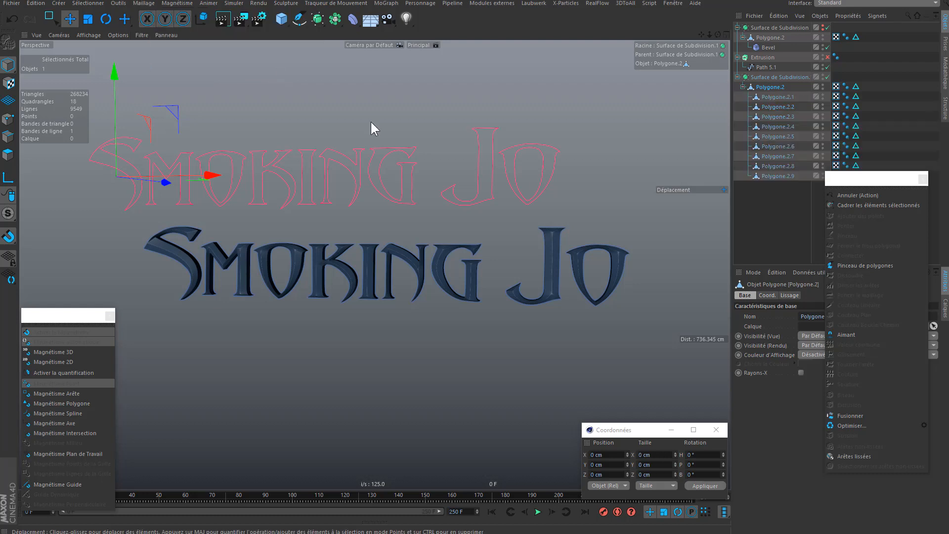
Step: Try moving one of the separated letter objects, then undo the move
left_click(775, 182)
left_click(777, 115)
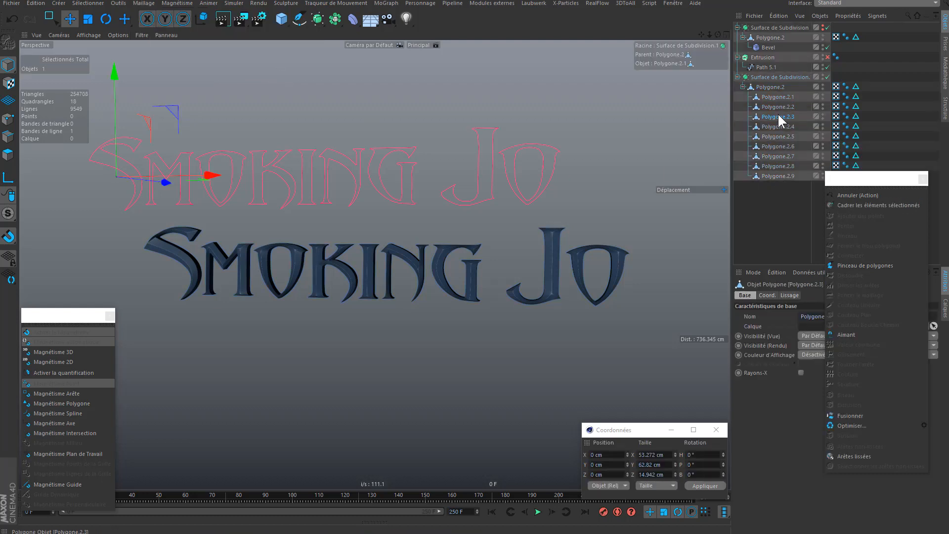
left_click(780, 166)
left_click_drag(173, 132, 292, 122)
key("ctrl+z")
Step: Deactivate the lettering's subdivision surface and try moving a single letter, undoing the move
left_click(826, 77)
left_click(467, 271)
left_click_drag(178, 117, 190, 74)
key("ctrl+z")
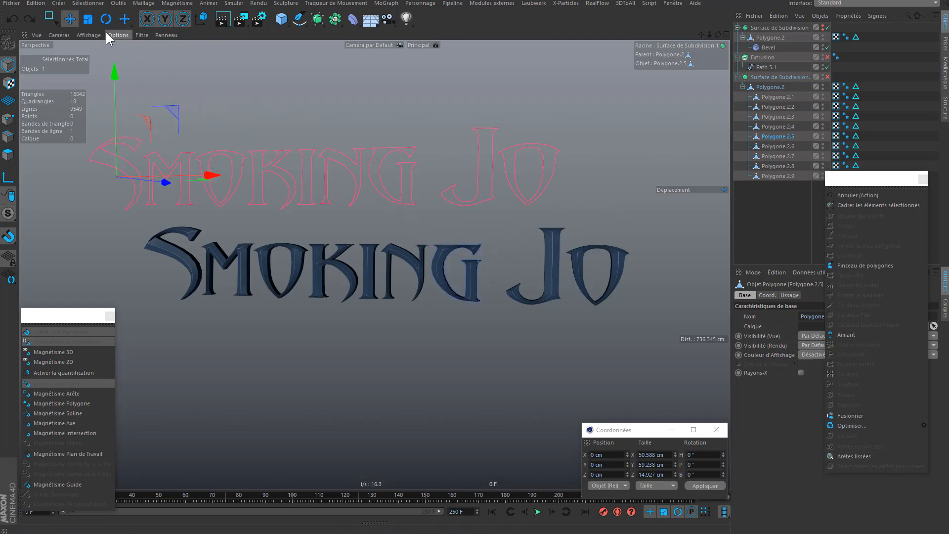
Step: Try rotating the single letter Polygone.2.5 around its current axis, then undo the rotation
left_click(105, 21)
left_click_drag(133, 161, 114, 167)
key("ctrl+z")
Step: Select all nine separated letter objects, Polygone.2.1 to Polygone.2.9
left_click_drag(794, 214, 770, 94)
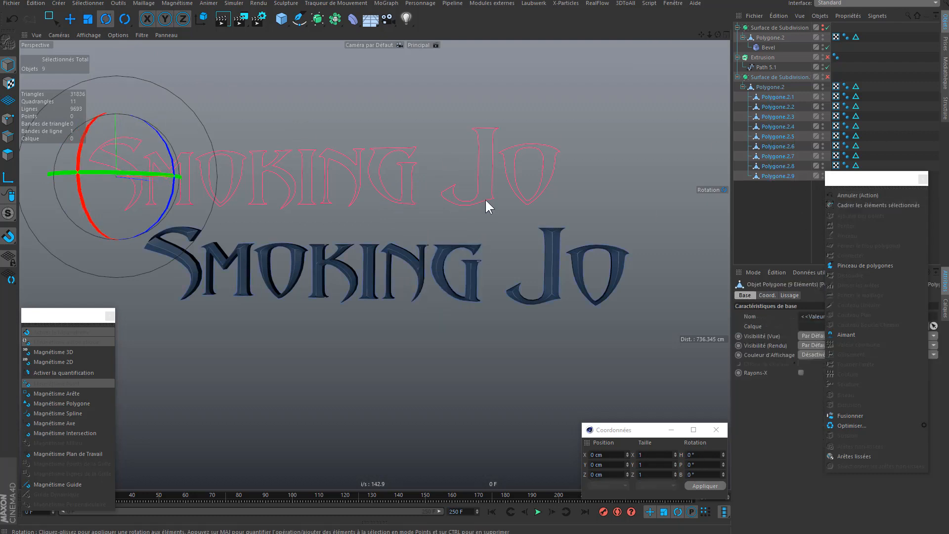
Step: Try centring the nine letters' axes on all their points through the axis centre settings, then undo it
left_click(89, 4)
mouse_move(149, 3)
mouse_move(162, 90)
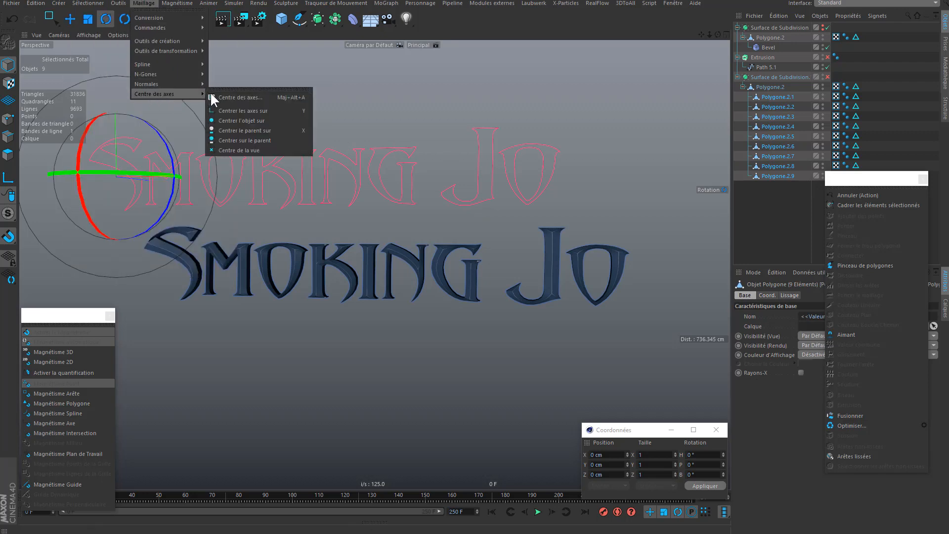
left_click(239, 96)
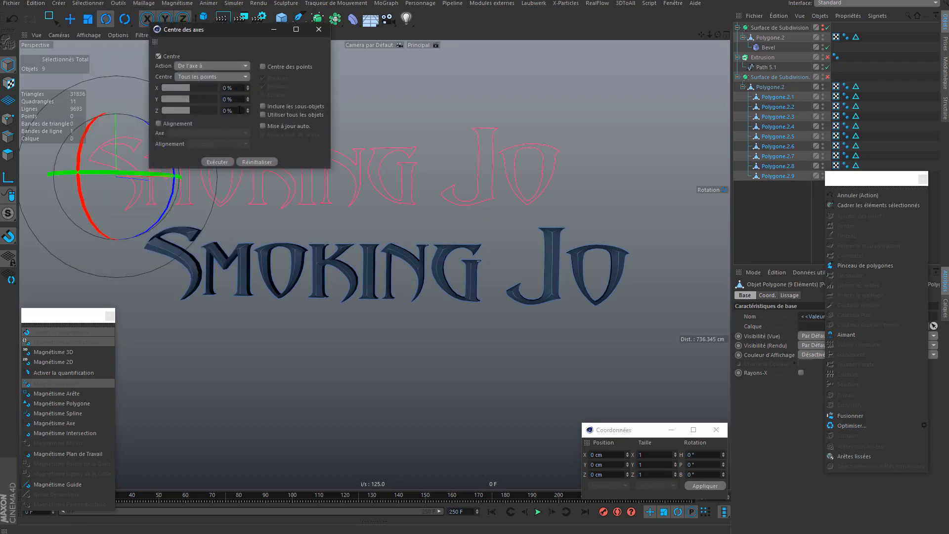
left_click(217, 161)
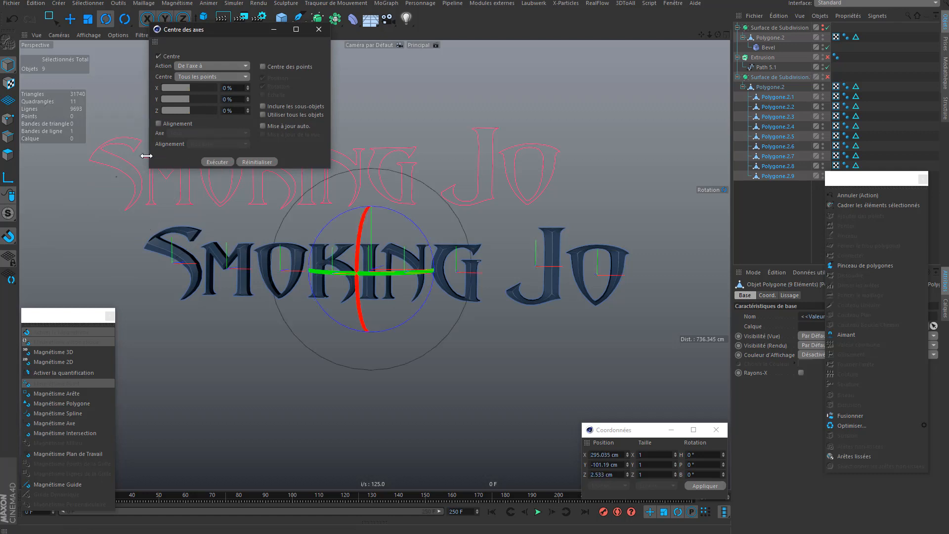
left_click(318, 30)
key("ctrl+z")
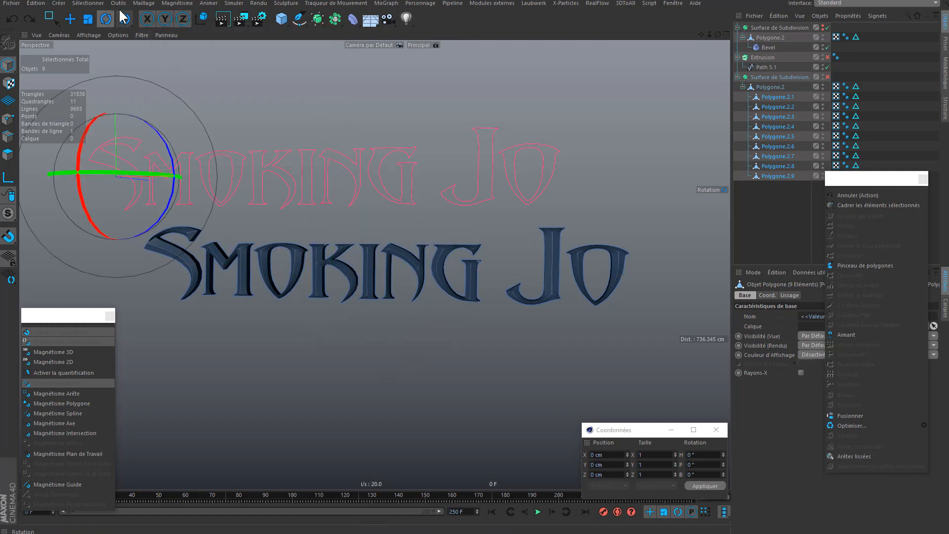
Step: Centre the axis of each selected letter object on its own geometry with the direct centring command
left_click(143, 3)
mouse_move(181, 94)
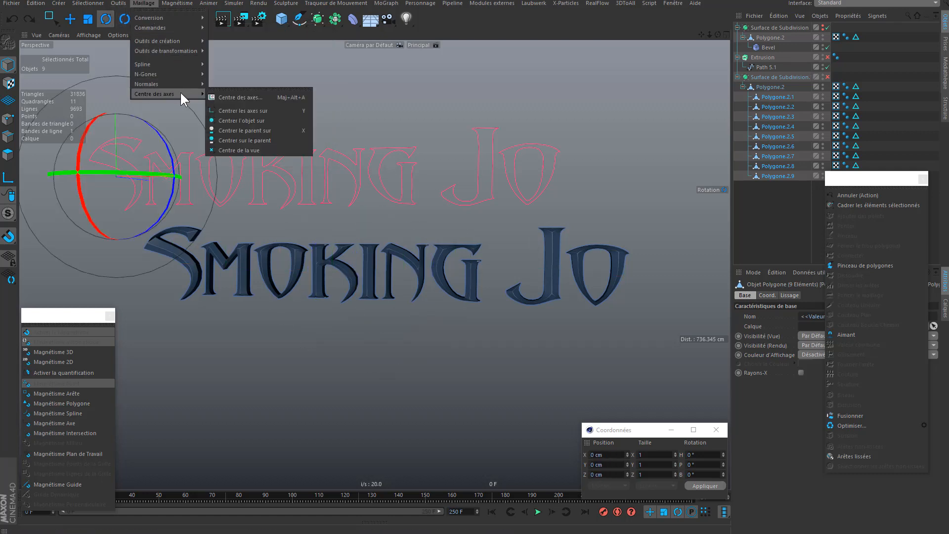
left_click(233, 110)
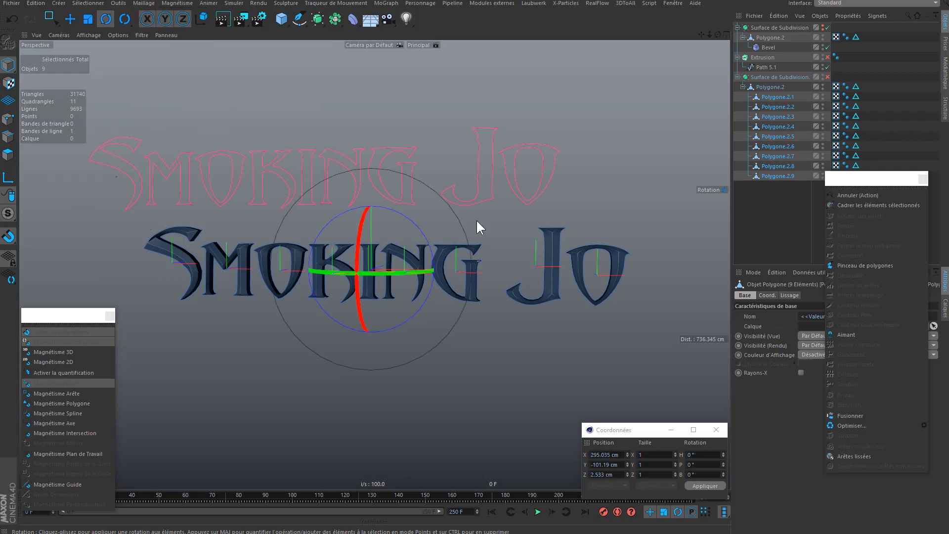
Step: Try rotating the last O, the J and the S around their own axes, undoing each rotation
left_click(777, 176)
left_click_drag(602, 308, 628, 230)
key("ctrl+z")
left_click(766, 147)
left_click_drag(542, 253, 708, 195)
key("ctrl+z")
left_click(782, 105)
left_click_drag(195, 233, 147, 320)
key("ctrl+z")
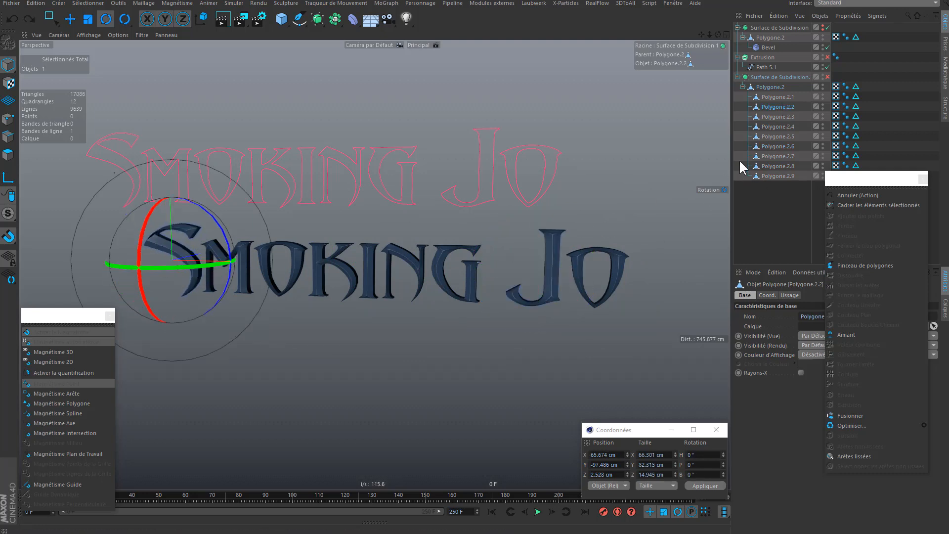
left_click(390, 4)
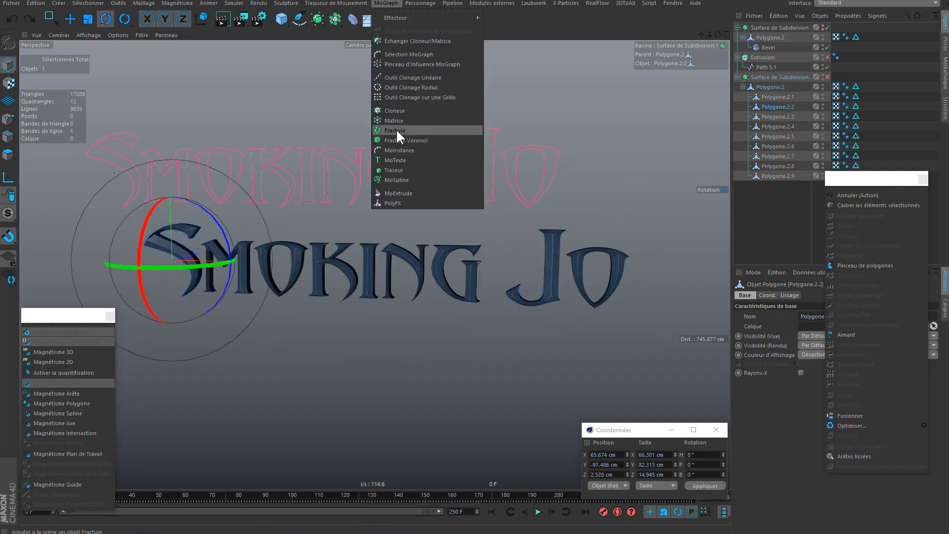
left_click(765, 198)
middle_click_drag(423, 260, 449, 258, "alt")
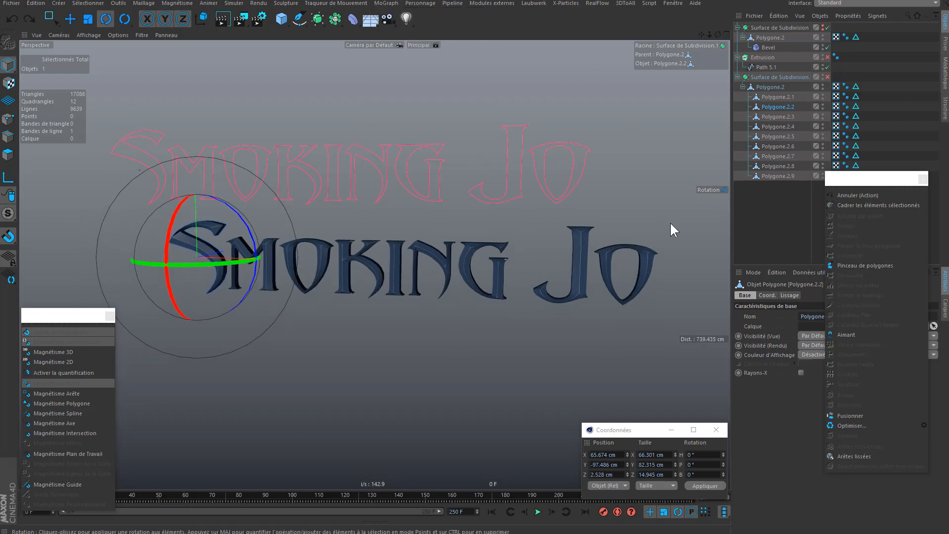
Step: Deselect everything, reactivate the separated letters' subdivision surface and inspect the smoothed lettering from several angles
left_click(750, 198)
scroll(503, 259, "up", 1)
left_click(826, 77)
scroll(672, 274, "up", 8)
left_click_drag(610, 264, 431, 246, "alt")
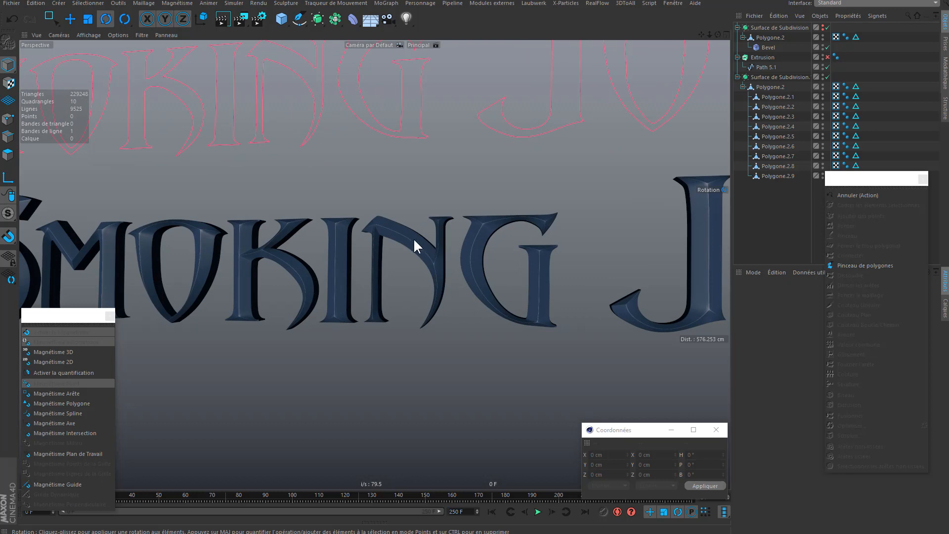
left_click_drag(418, 227, 536, 289, "alt")
right_click_drag(535, 288, 458, 277, "alt")
left_click_drag(459, 277, 499, 222, "alt")
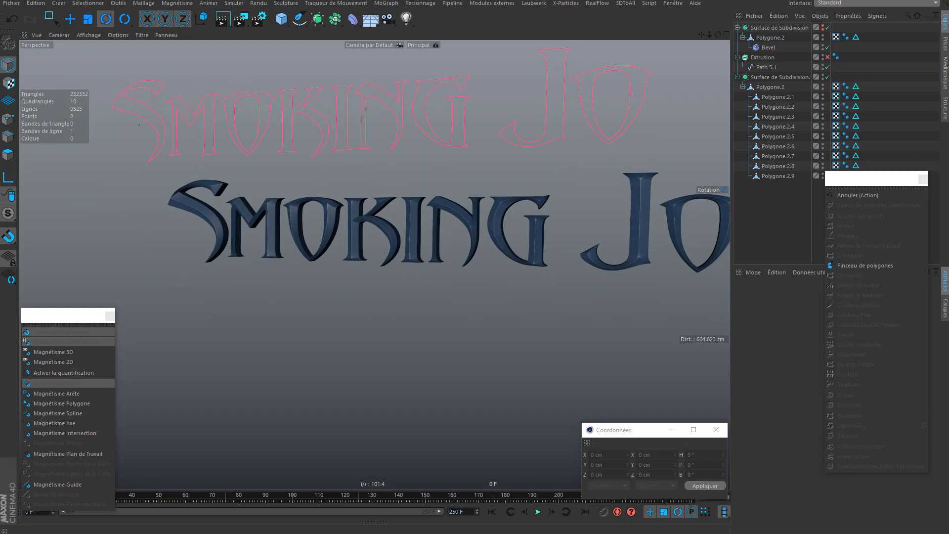
left_click_drag(387, 234, 404, 209, "alt")
right_click_drag(404, 210, 659, 214, "alt")
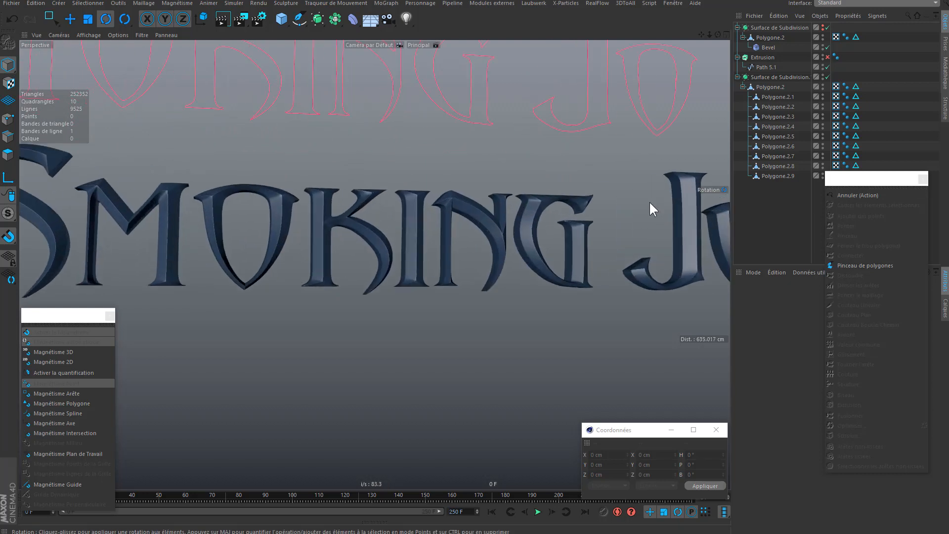